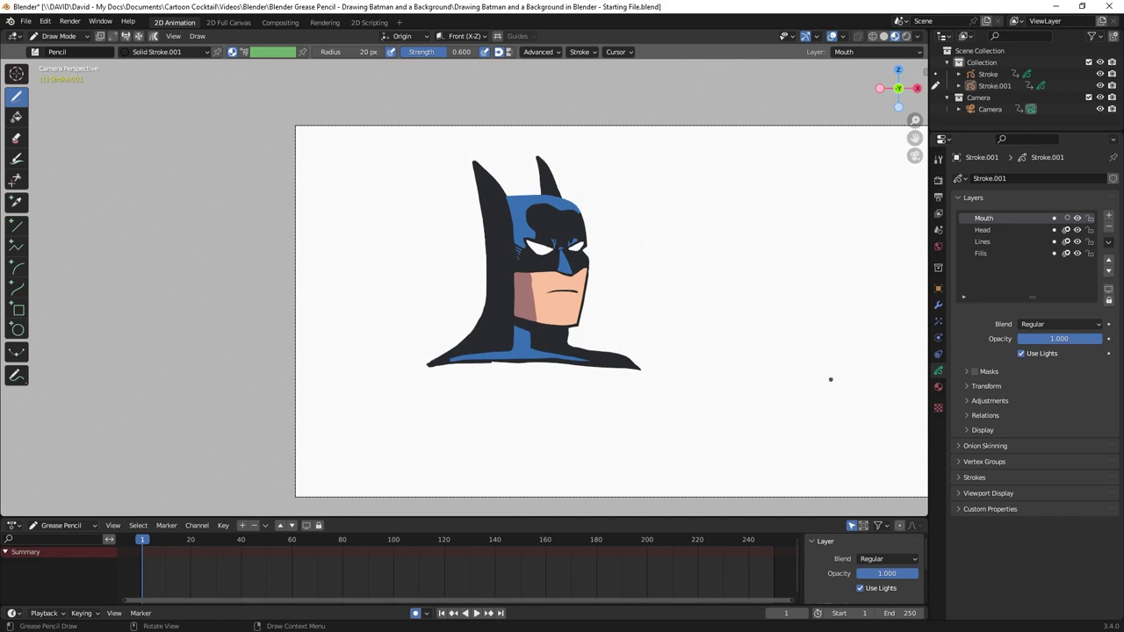
# - Check which stroke object holds the Batman drawing and delete the empty Stroke object
pyautogui.click(998, 74)
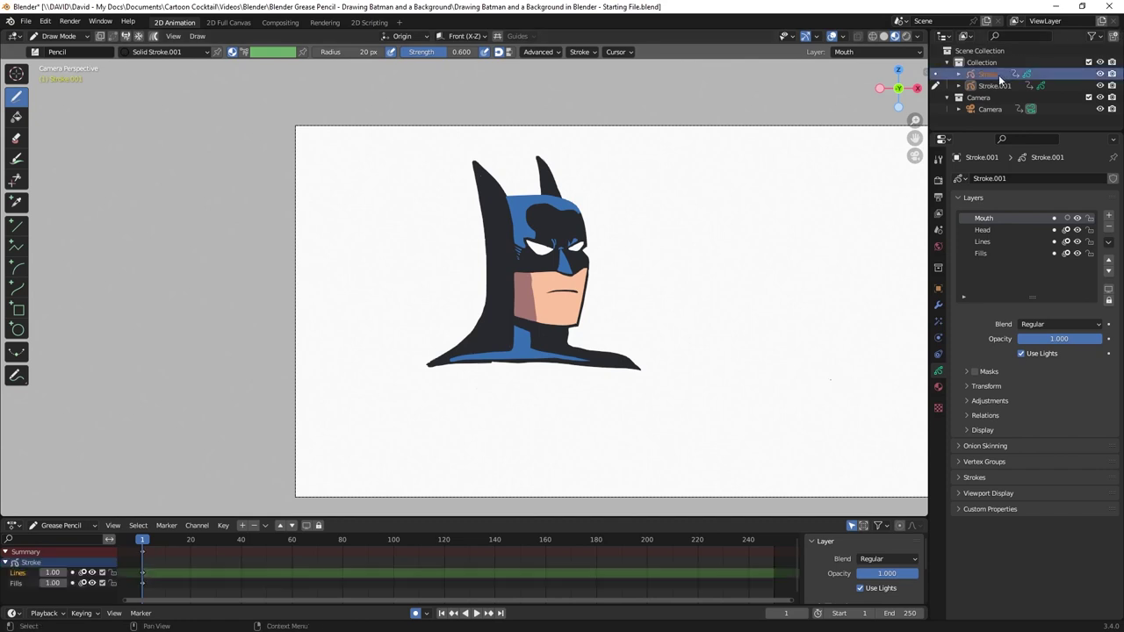
pyautogui.click(998, 86)
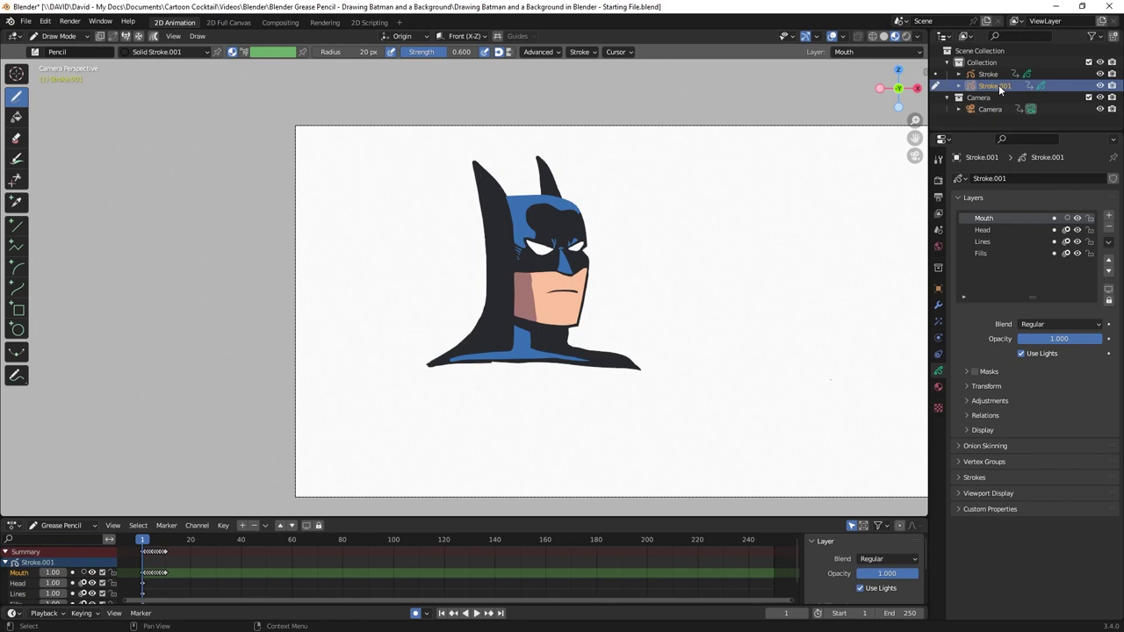
pyautogui.click(1101, 85)
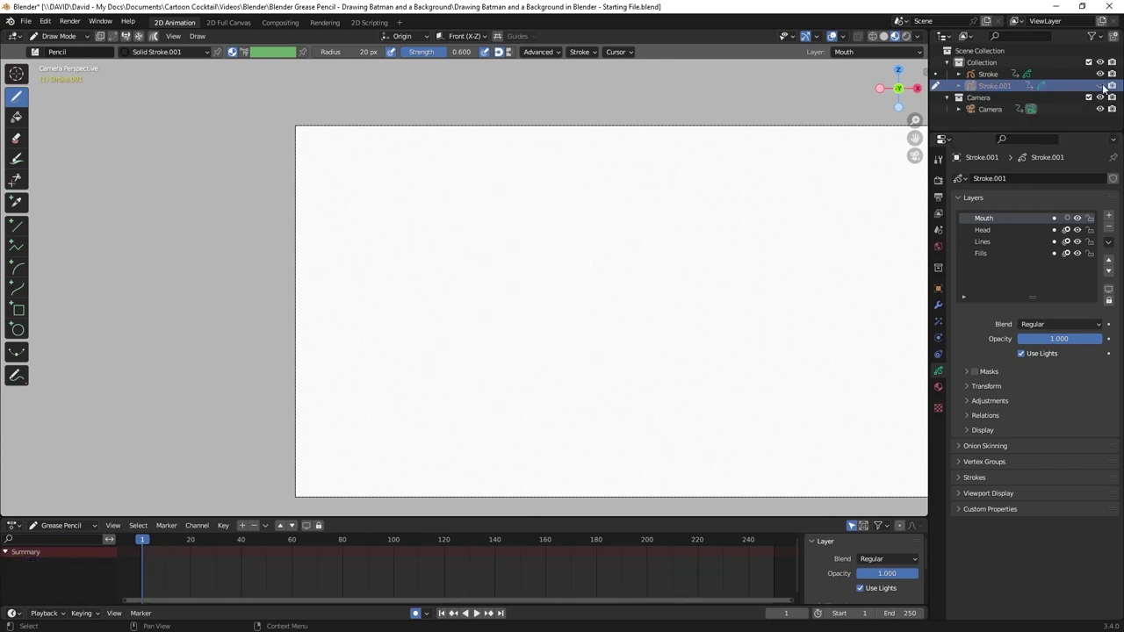
pyautogui.click(1102, 86)
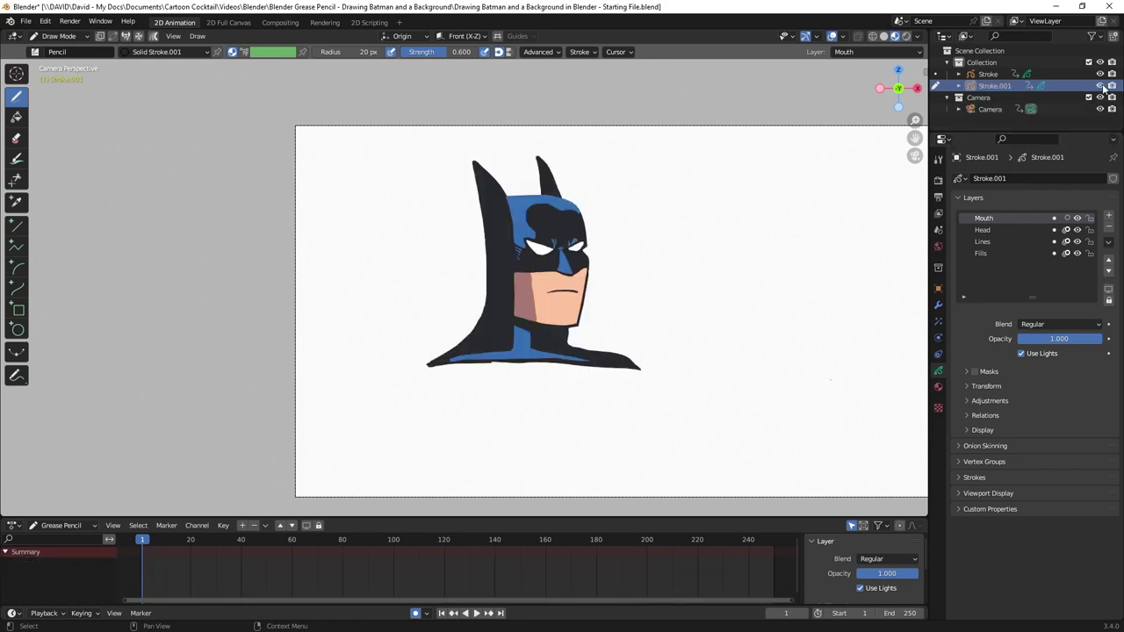
pyautogui.click(990, 76)
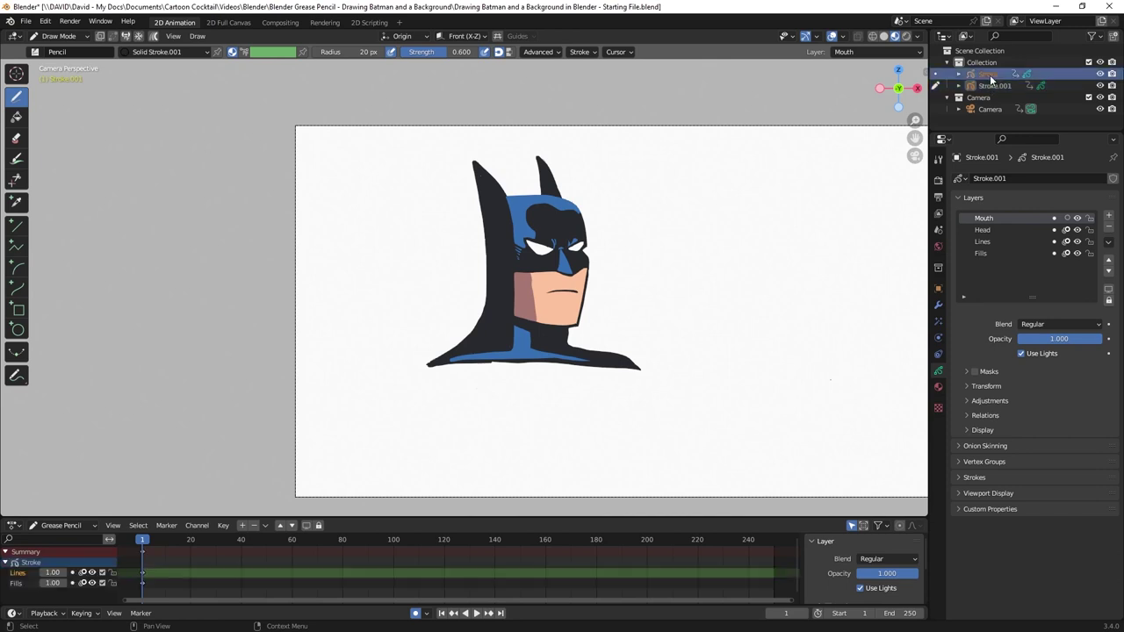
pyautogui.press('Delete')
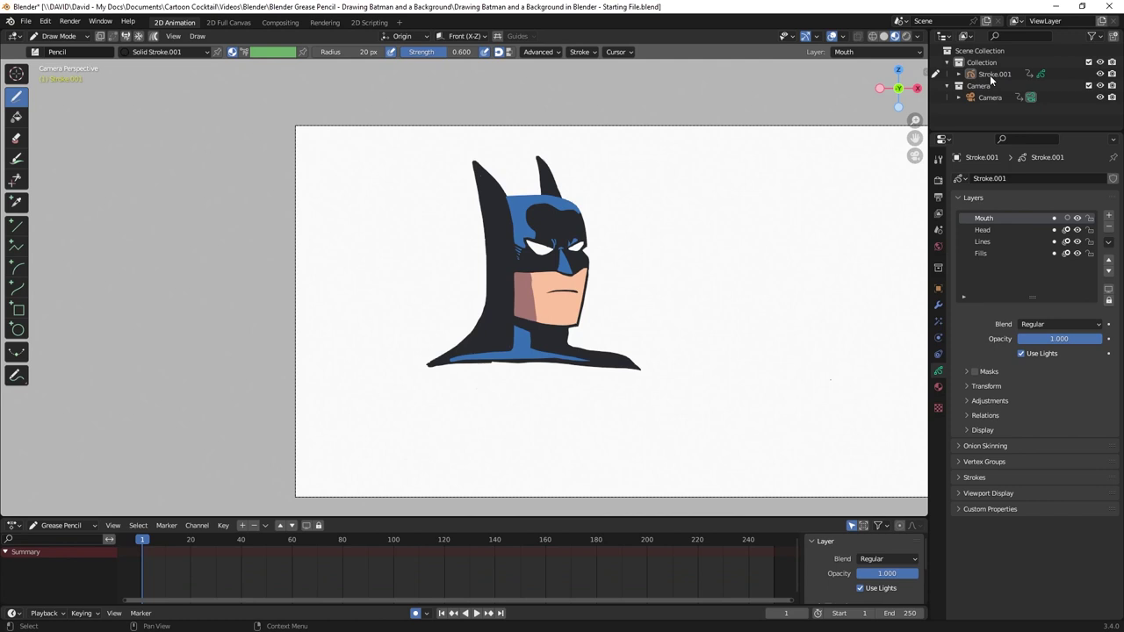
# - Rename the remaining Stroke.001 grease pencil object as Batman
pyautogui.click(992, 75)
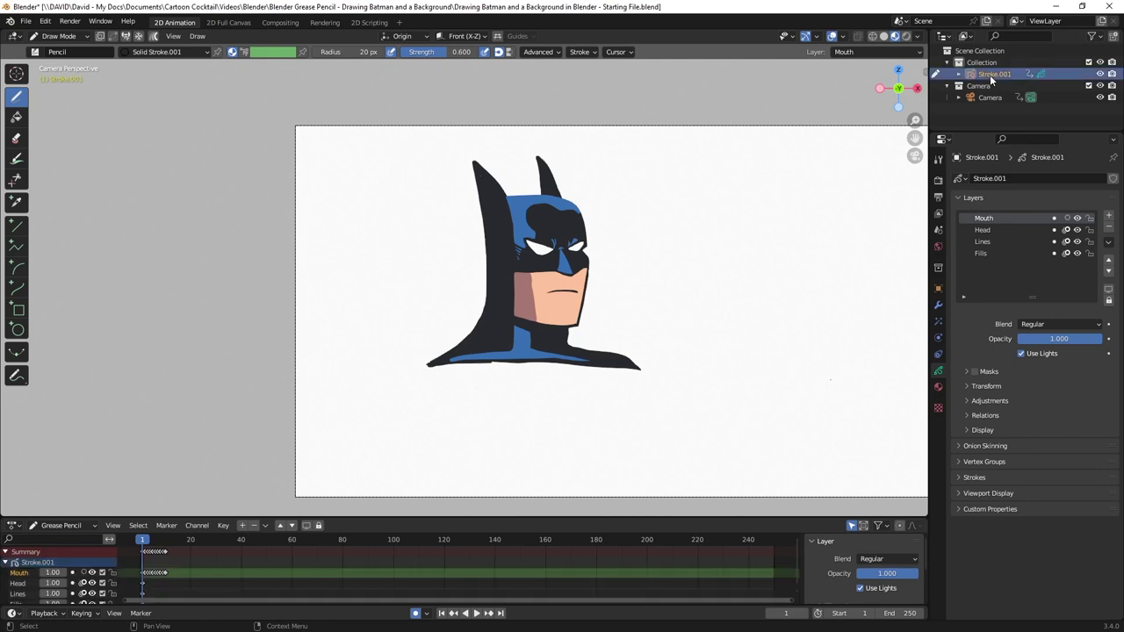
pyautogui.doubleClick(992, 76)
pyautogui.write('Batman')
pyautogui.press('Return')
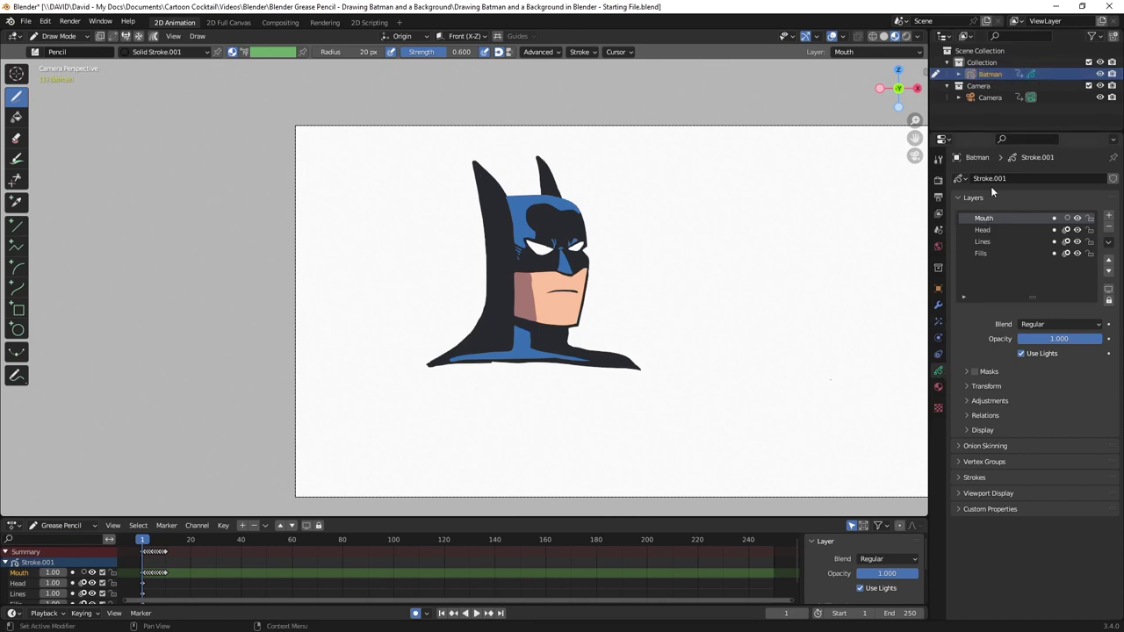
# - Hide the Lines and Fills layers and check what the Head and Mouth layers contain
pyautogui.click(987, 253)
pyautogui.click(987, 242)
pyautogui.click(988, 230)
pyautogui.click(990, 217)
pyautogui.click(1077, 242)
pyautogui.click(1078, 254)
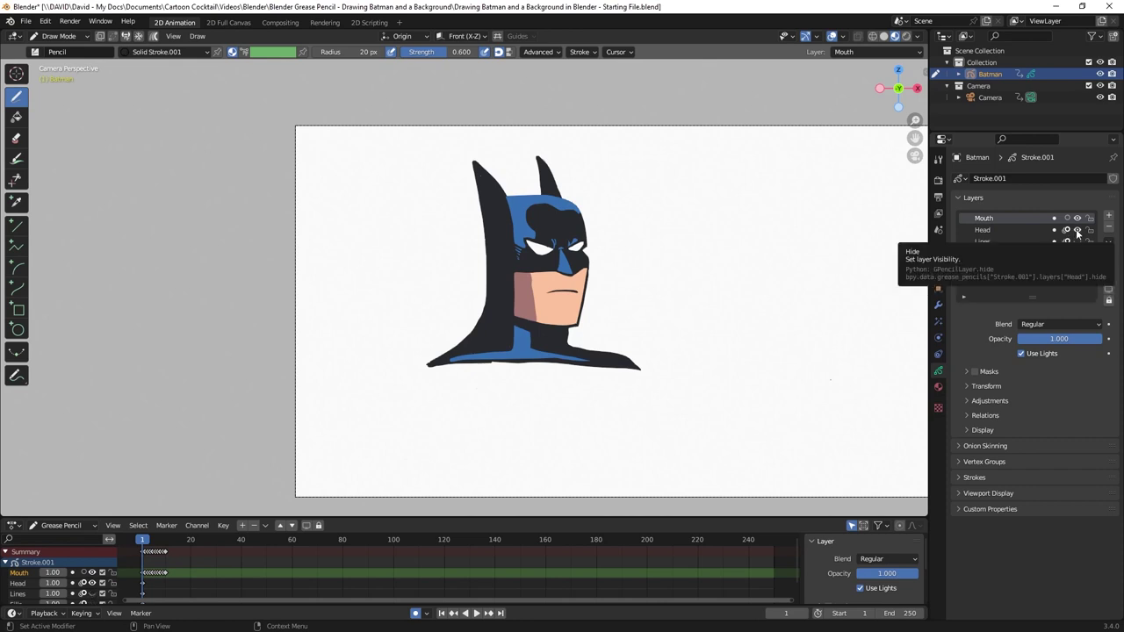
pyautogui.click(1077, 230)
pyautogui.click(1077, 230)
pyautogui.click(1078, 218)
pyautogui.click(1078, 218)
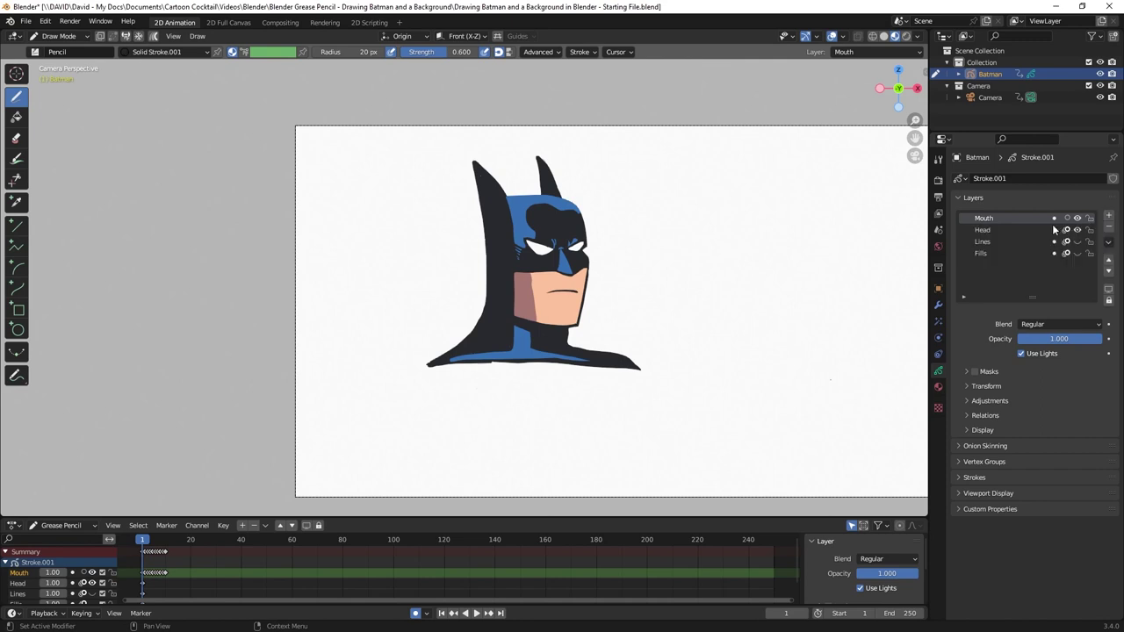
# - Rename the Head layer as Original
pyautogui.click(983, 230)
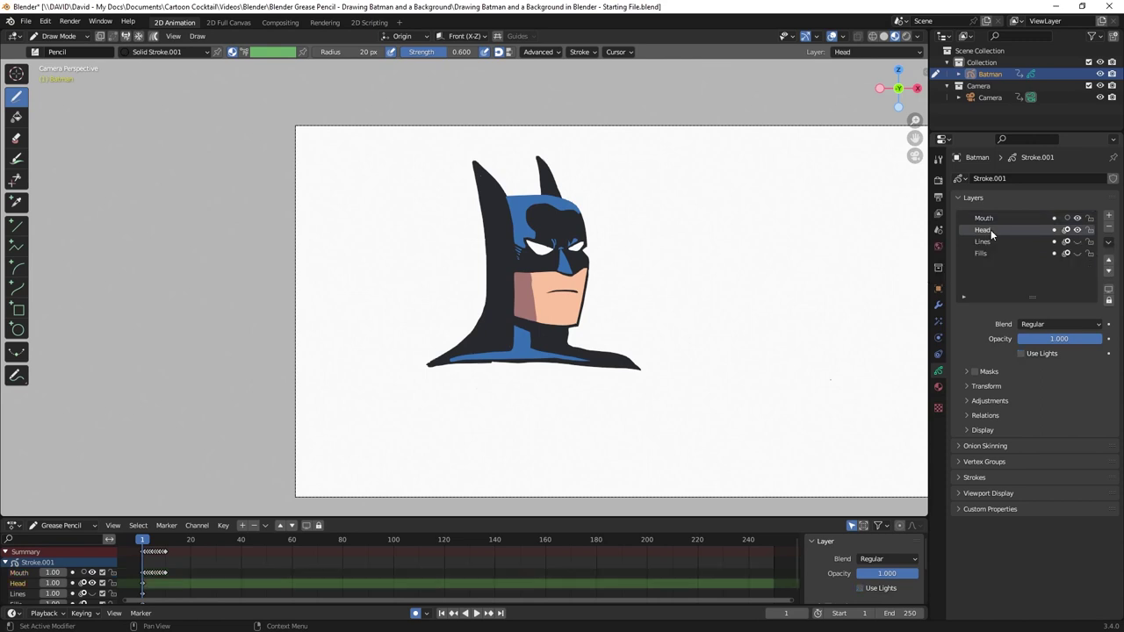
pyautogui.doubleClick(992, 232)
pyautogui.write('Original')
pyautogui.press('Return')
# - Set the Original layer's opacity to 0.4 and hide the Mouth layer
pyautogui.click(1045, 338)
pyautogui.write('0.4')
pyautogui.press('Return')
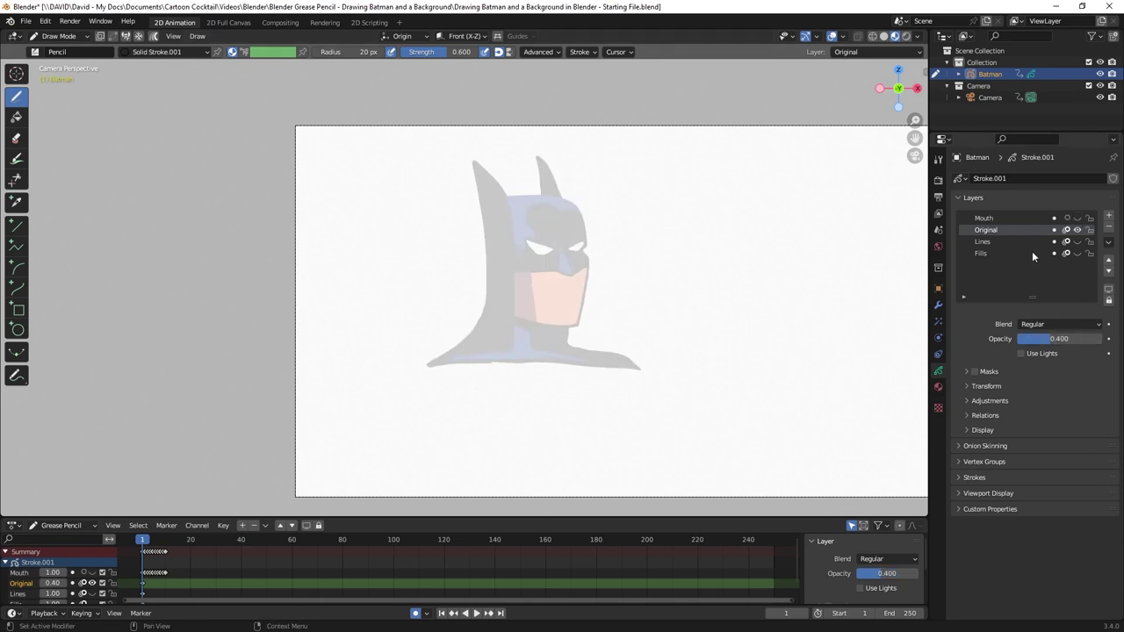
# - Rename the Lines layer as Batman Lines and the Fills layer as Batman Fills
pyautogui.click(988, 242)
pyautogui.doubleClick(988, 243)
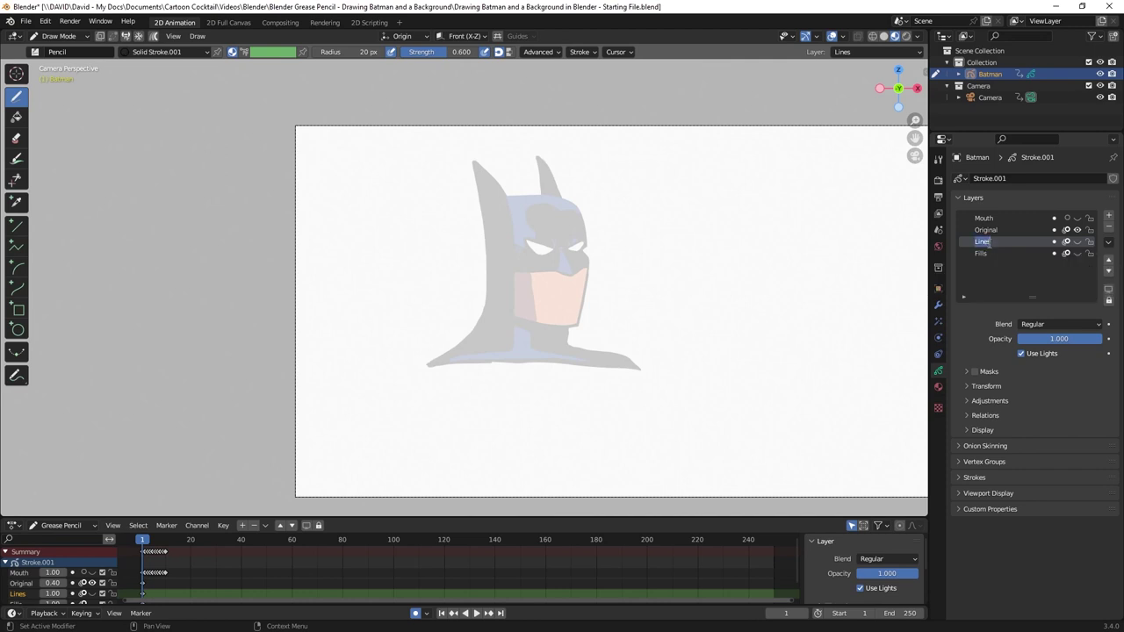
pyautogui.write('Batman Lines')
pyautogui.doubleClick(981, 253)
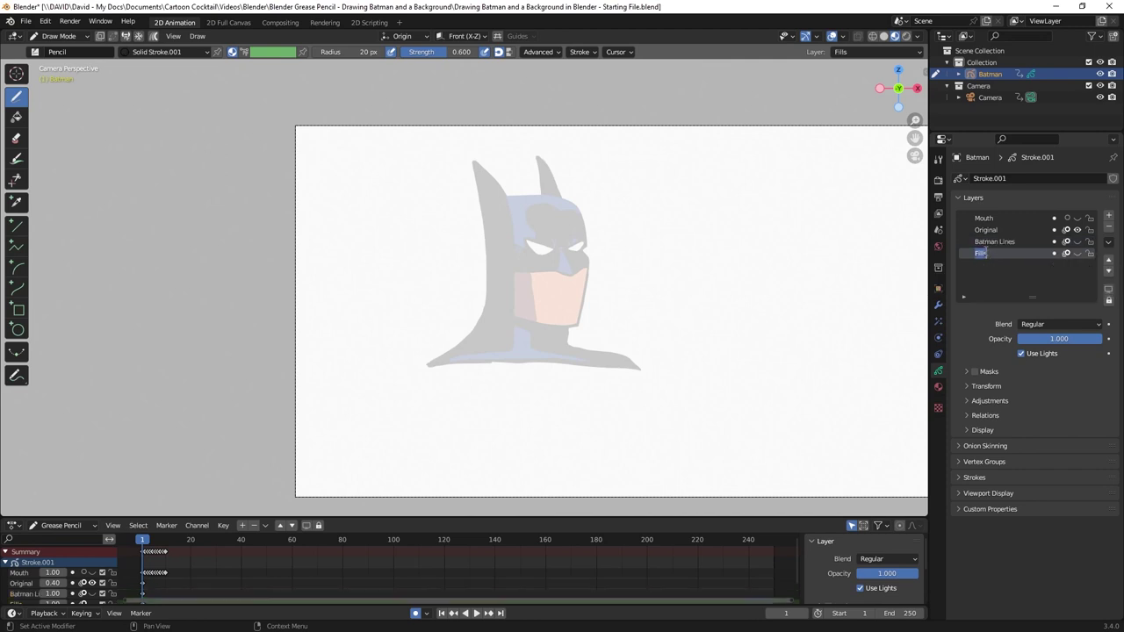
pyautogui.press('Home')
pyautogui.write('Batman')
pyautogui.press('Return')
# - Move the Original layer below Batman Fills to the end of the layer stack
pyautogui.click(985, 229)
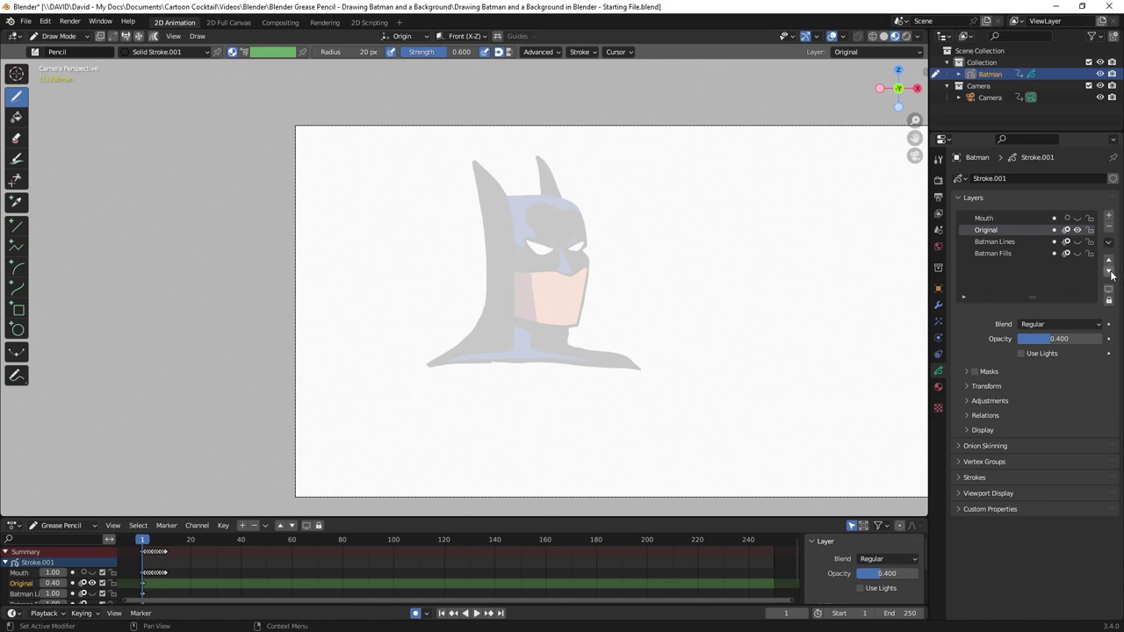
pyautogui.click(1109, 271)
pyautogui.click(1109, 272)
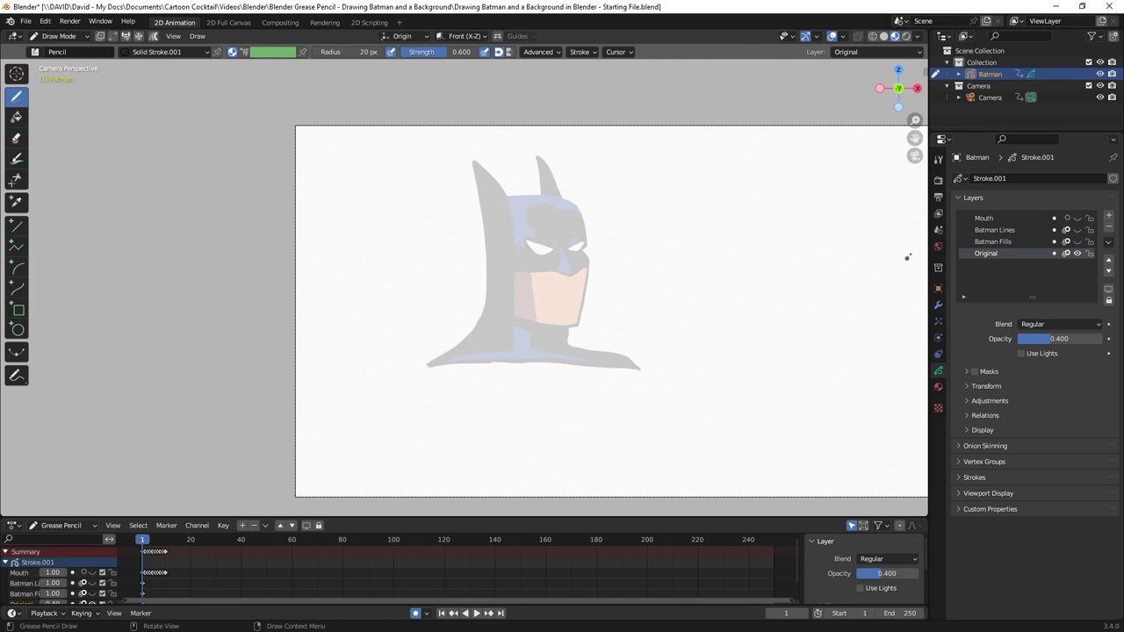
# - Make the Batman Lines layer active and visible, and choose the Pen brush for drawing
pyautogui.click(984, 229)
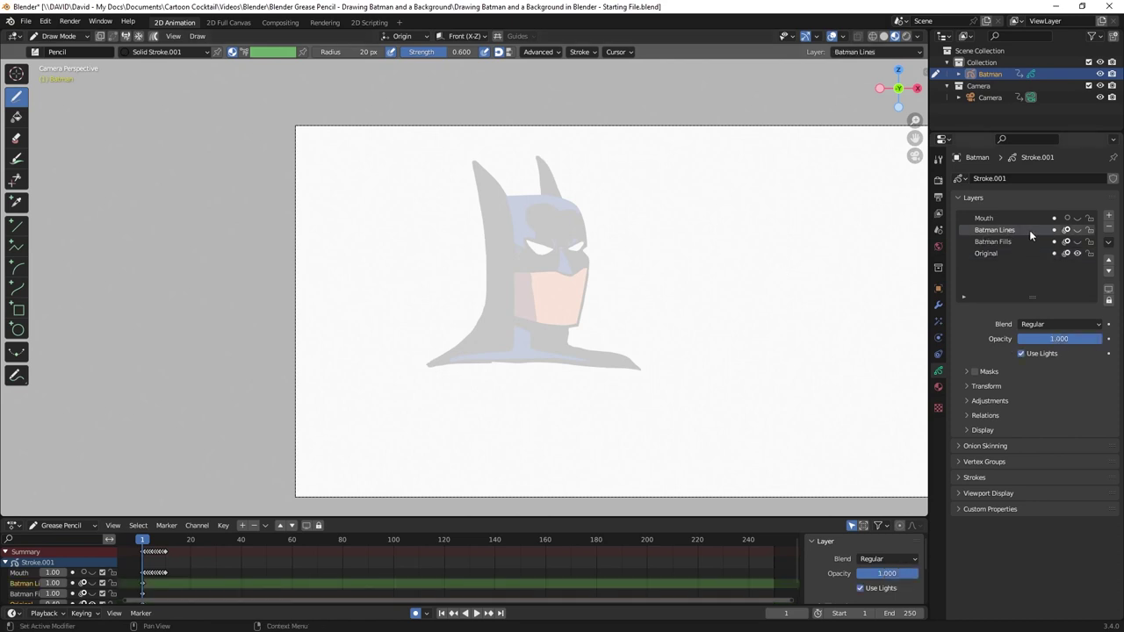
pyautogui.click(1077, 229)
pyautogui.click(34, 51)
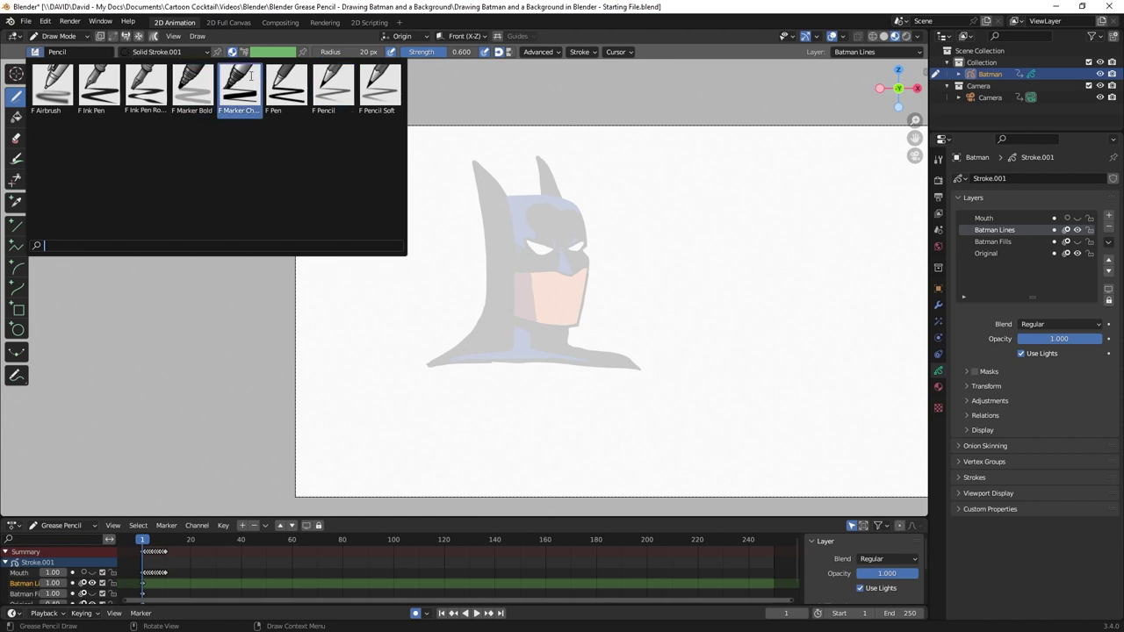
pyautogui.click(286, 88)
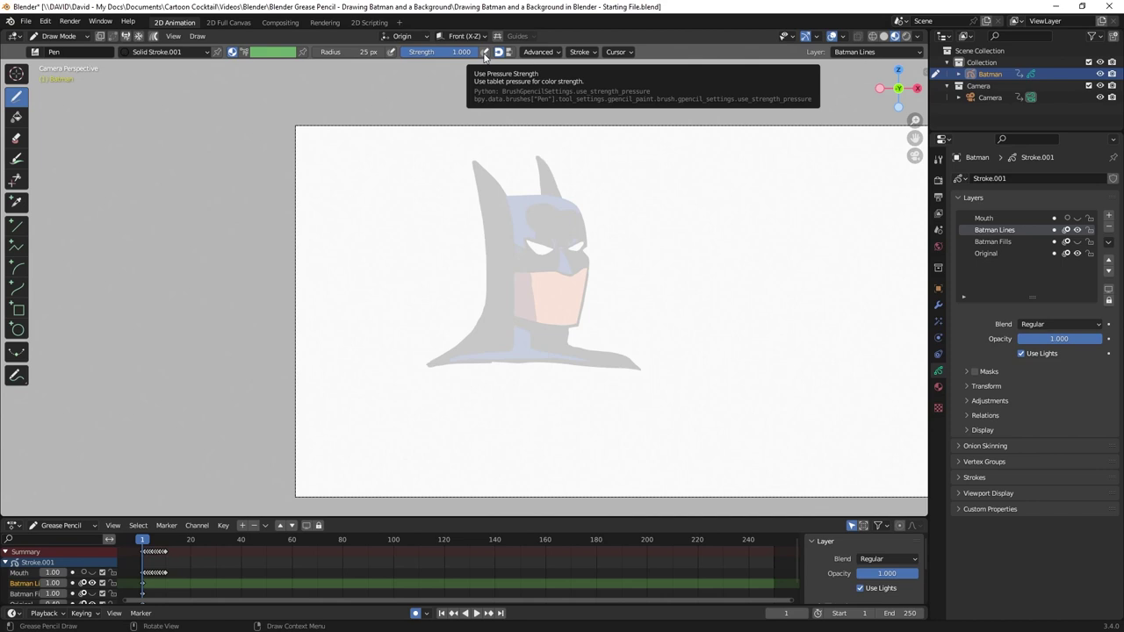
# - Add a new material named Inking to the Batman object and try it with a test stroke beside the head
pyautogui.click(937, 388)
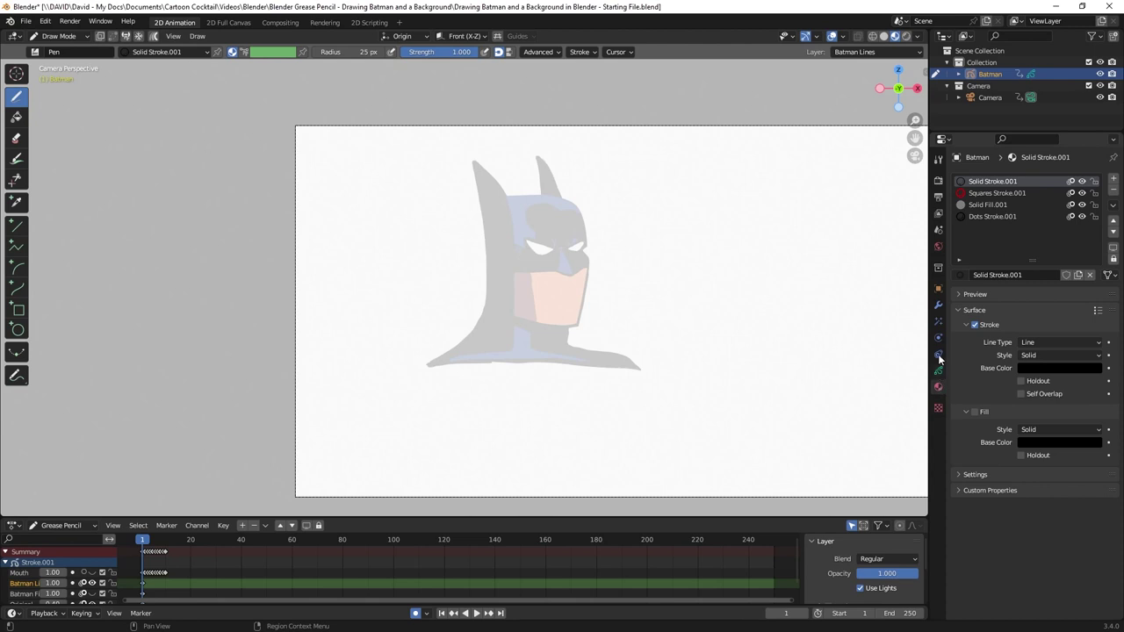
pyautogui.click(1114, 181)
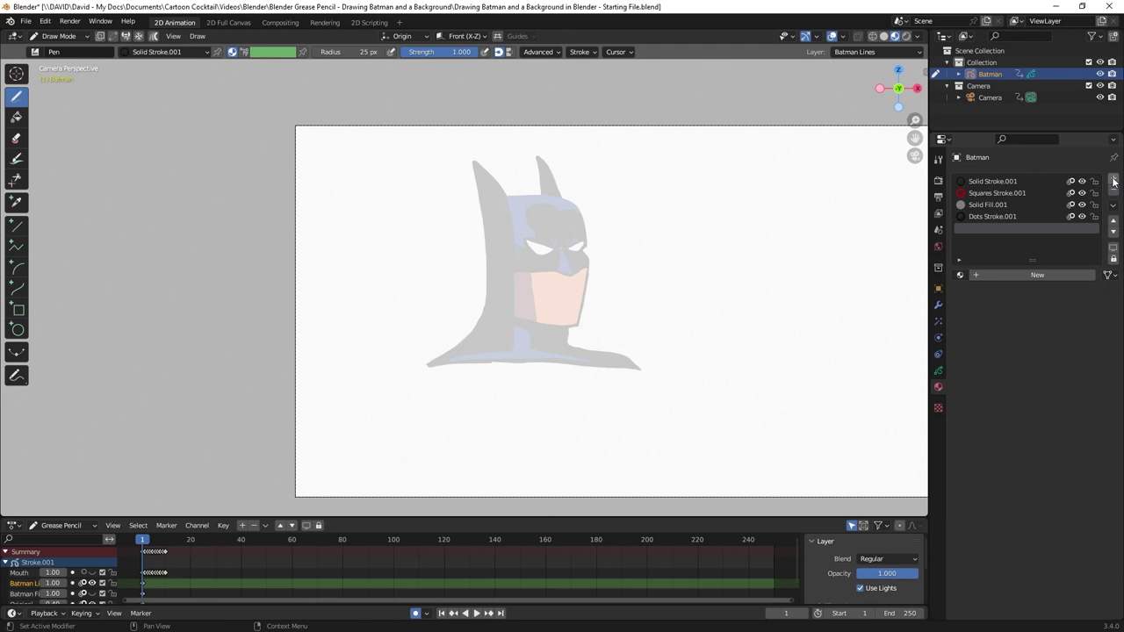
pyautogui.click(1037, 276)
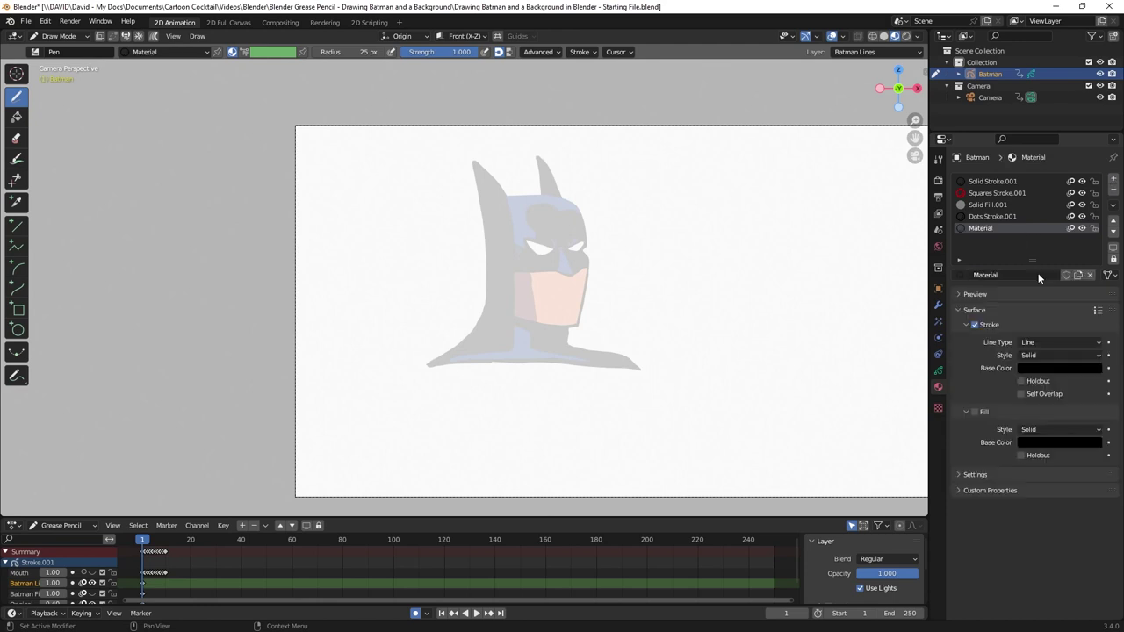
pyautogui.doubleClick(1024, 275)
pyautogui.write('Inking')
pyautogui.press('Return')
pyautogui.click(963, 310)
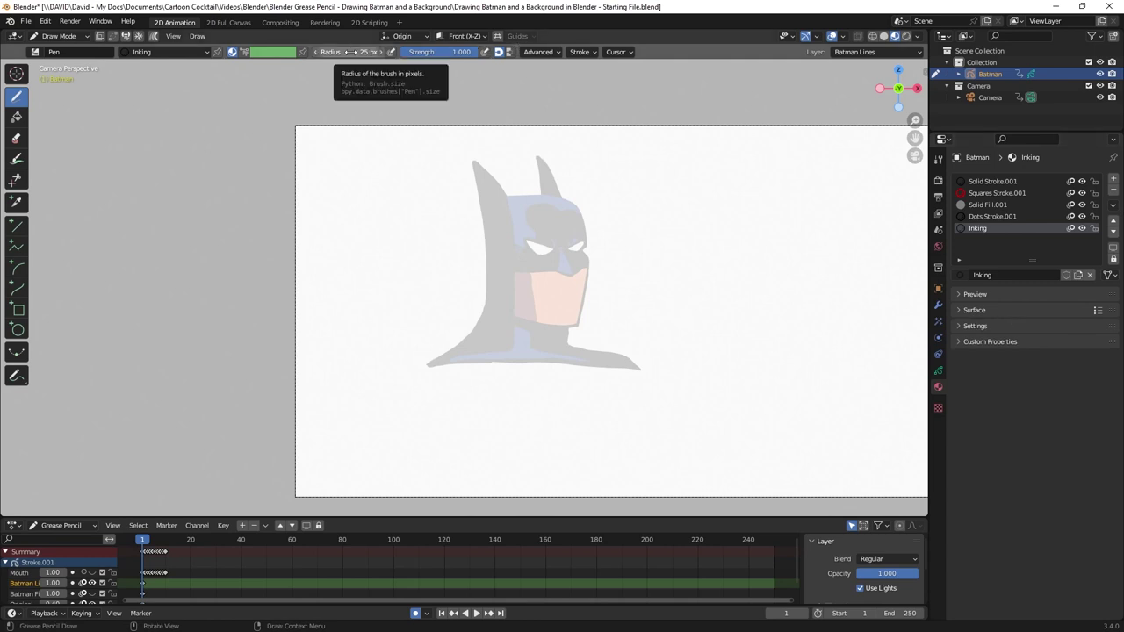
pyautogui.moveTo(668, 191)
pyautogui.mouseDown()
pyautogui.moveTo(647, 298)
pyautogui.moveTo(673, 372)
pyautogui.mouseUp()
pyautogui.hotkey('ctrl', 'z')
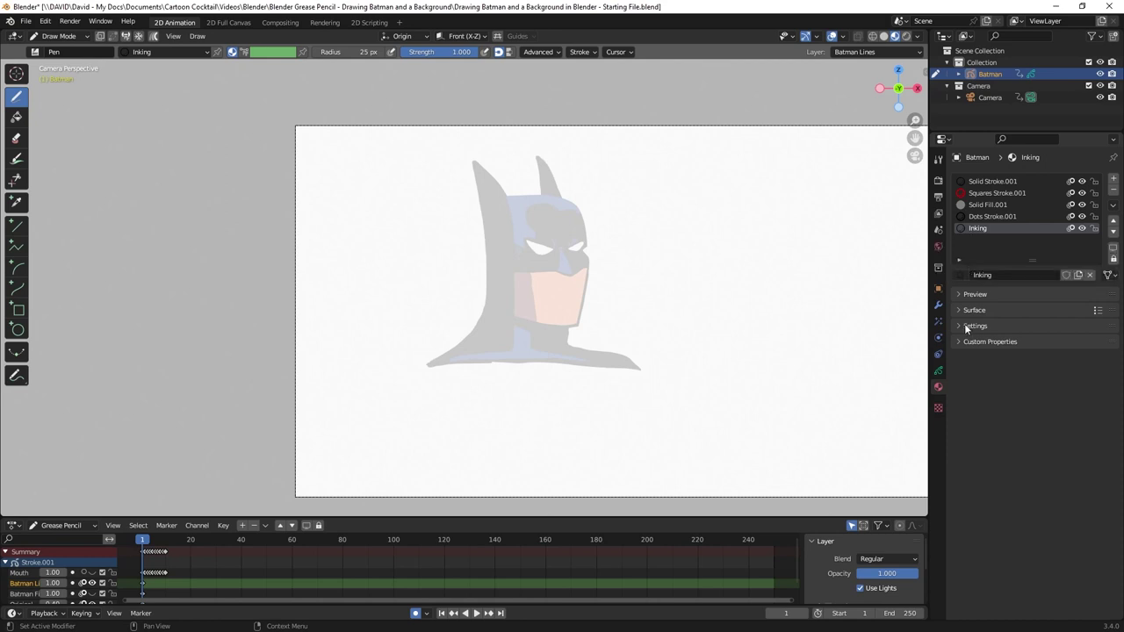
# - On the Original layer, sketch rough guide lines for the shoulders and the cape opening below Batman's head
pyautogui.click(938, 371)
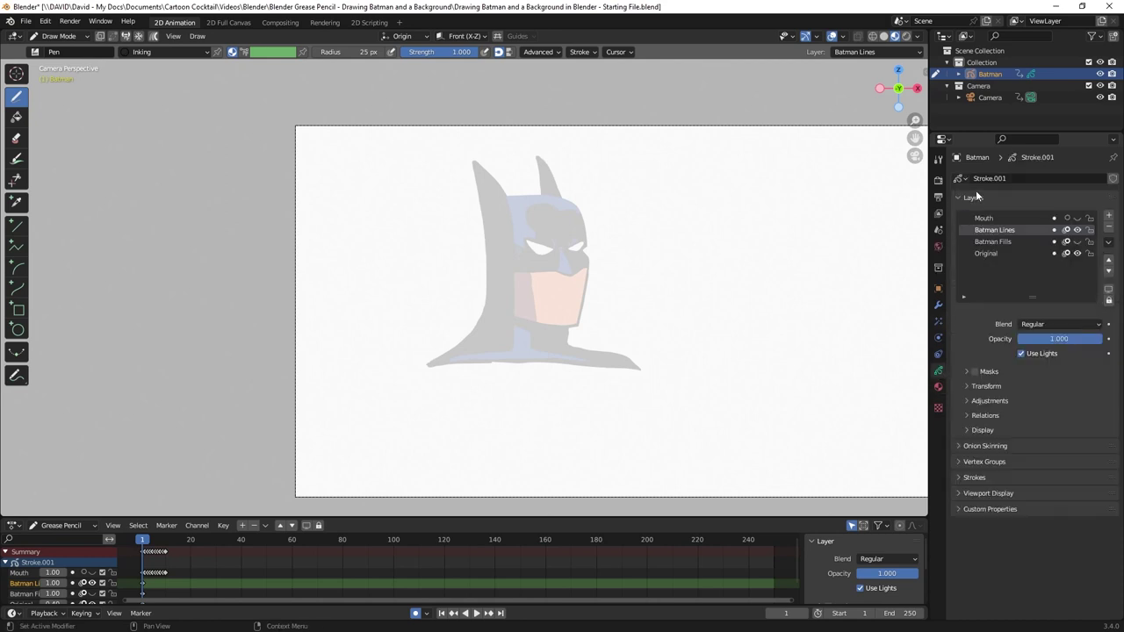
pyautogui.click(985, 253)
pyautogui.scroll(1, 552, 394)
pyautogui.scroll(-1, 549, 393)
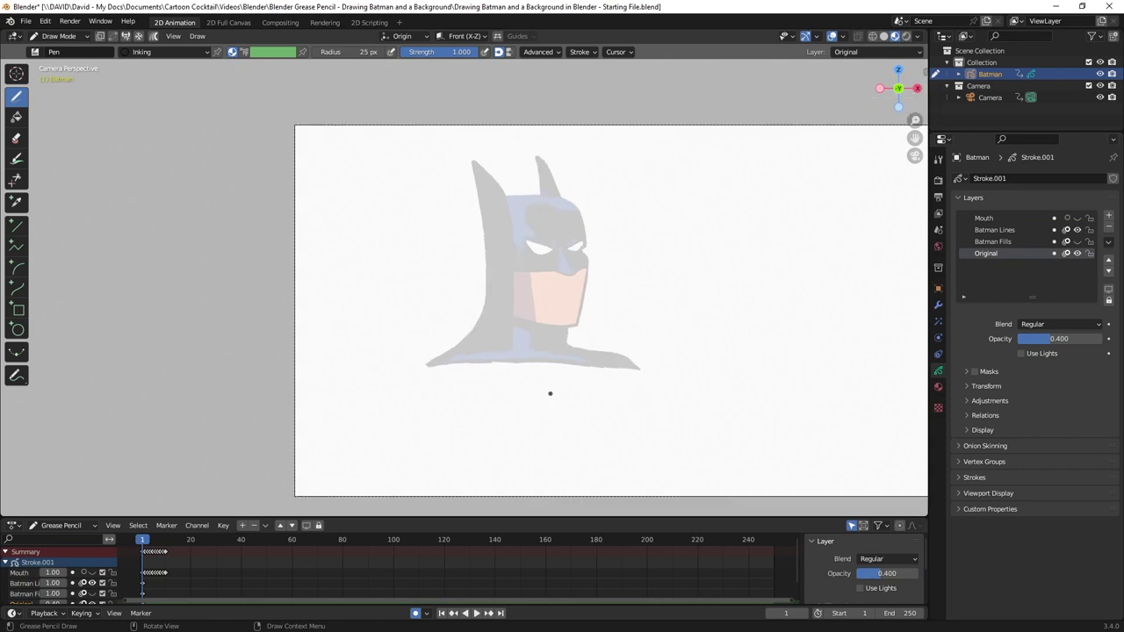
pyautogui.scroll(3, 580, 389)
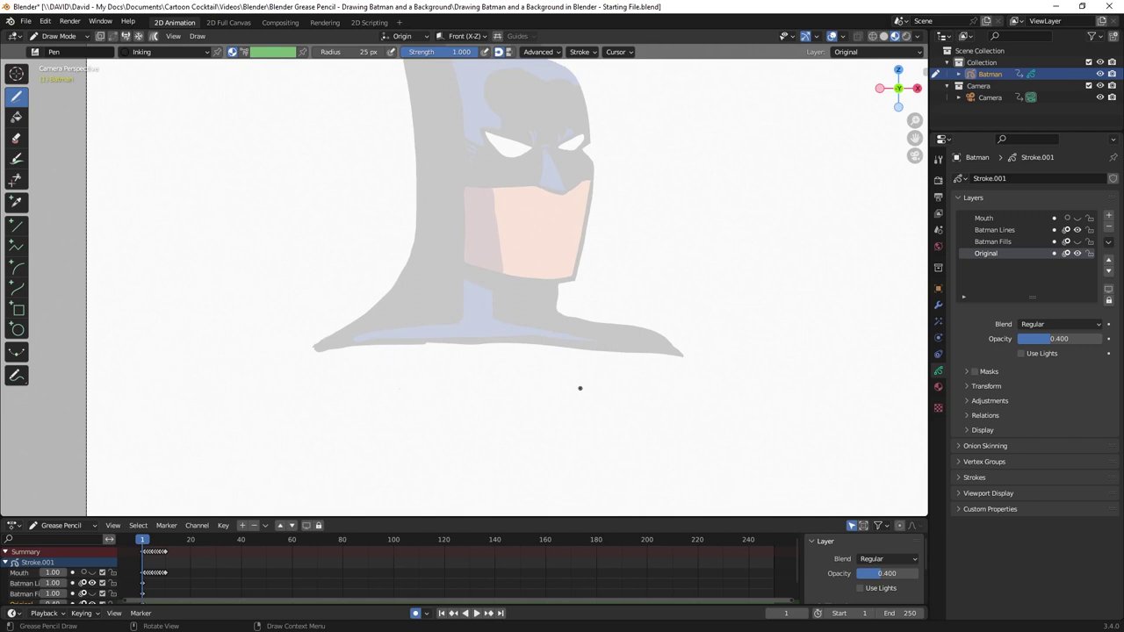
pyautogui.scroll(-1, 579, 388)
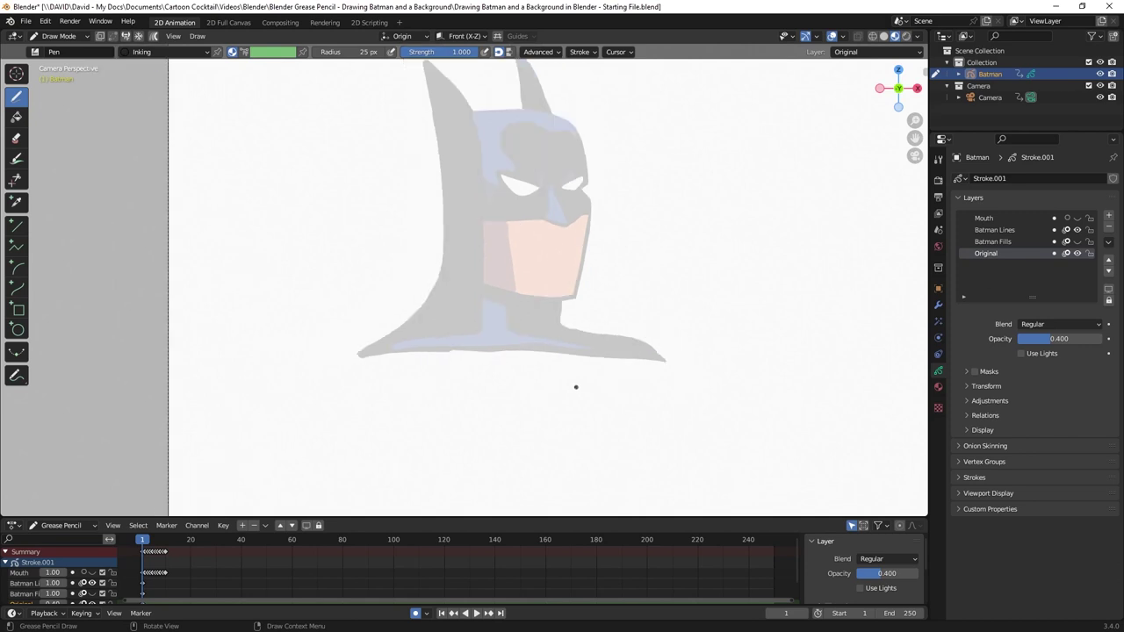
pyautogui.scroll(-1, 360, 355)
pyautogui.moveTo(359, 350)
pyautogui.mouseDown()
pyautogui.moveTo(321, 378)
pyautogui.moveTo(323, 509)
pyautogui.mouseUp()
pyautogui.moveTo(608, 344); pyautogui.dragTo(655, 511)
pyautogui.moveTo(527, 365)
pyautogui.mouseDown()
pyautogui.moveTo(562, 496)
pyautogui.moveTo(605, 514)
pyautogui.mouseUp()
pyautogui.moveTo(532, 415); pyautogui.dragTo(588, 514)
pyautogui.scroll(-1, 549, 334)
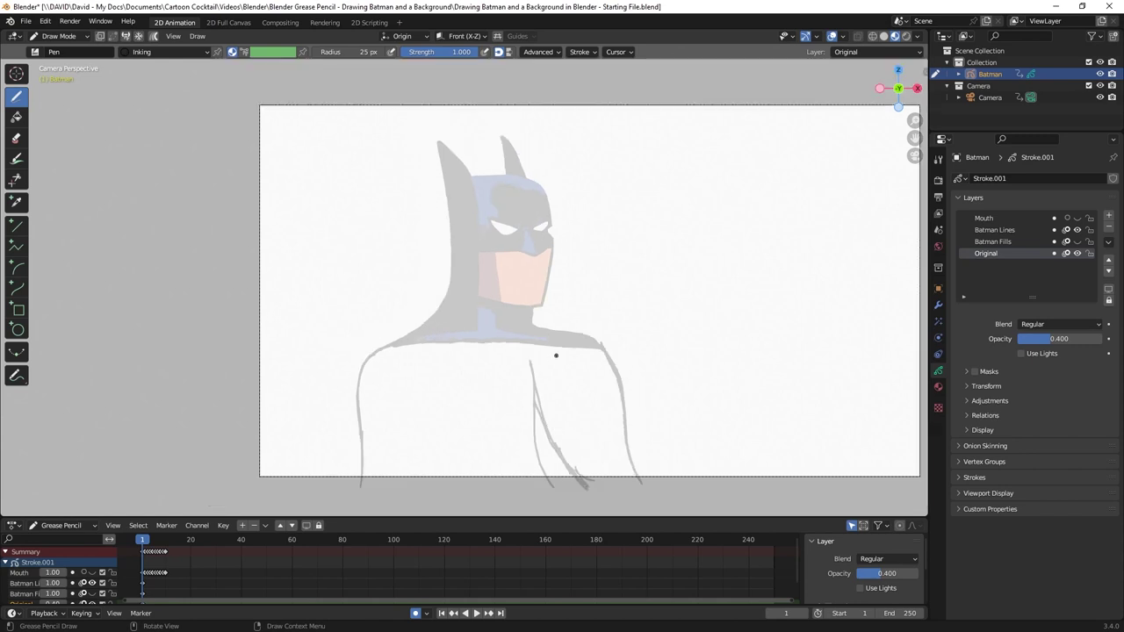
# - Make the Batman Lines layer active and enable Stabilize Stroke for the Pen brush
pyautogui.click(988, 230)
pyautogui.scroll(1, 561, 238)
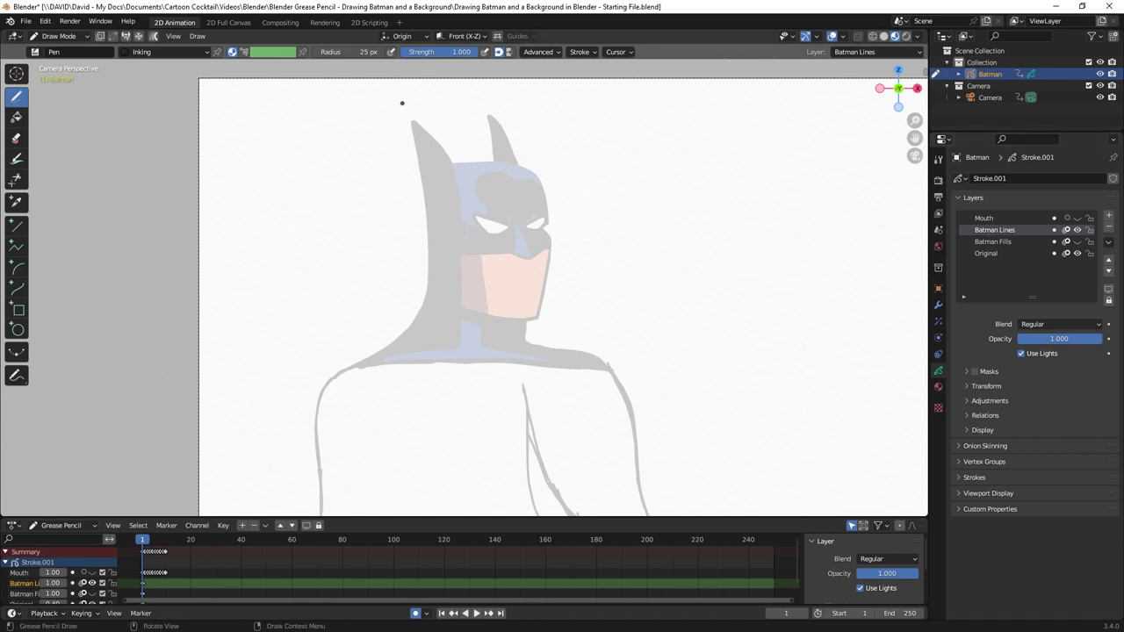
pyautogui.click(584, 51)
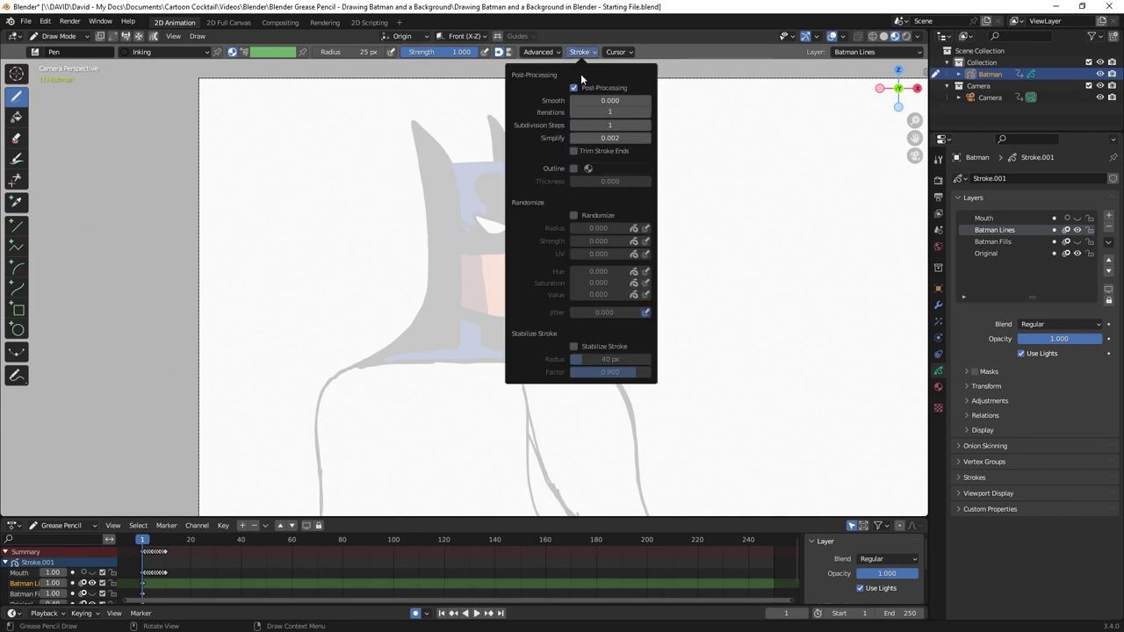
pyautogui.click(574, 346)
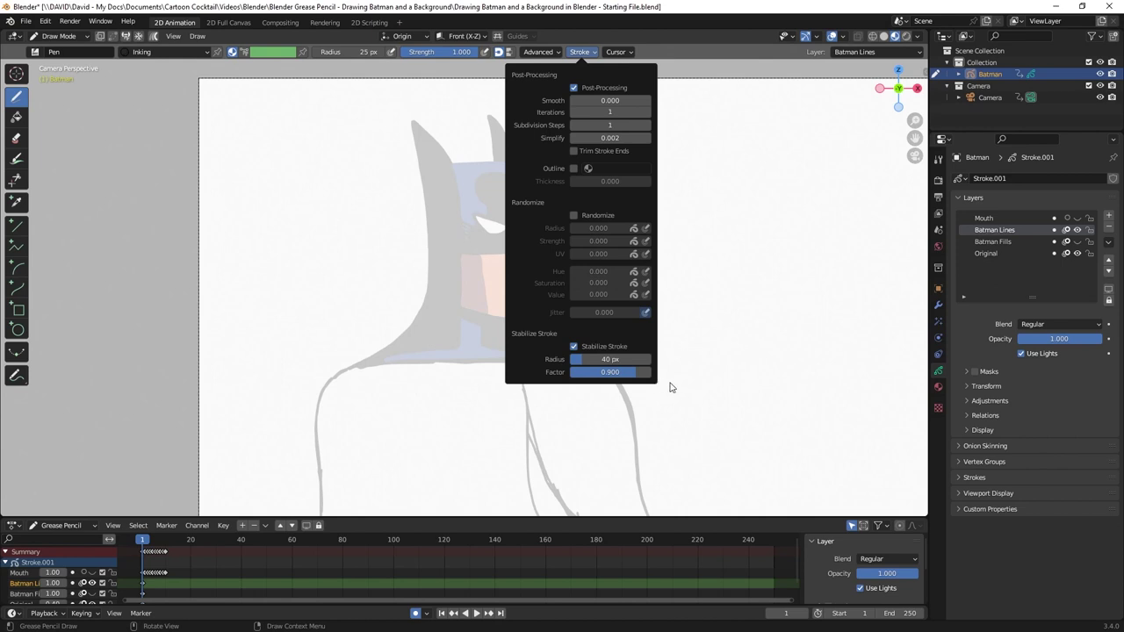
# - Edit the stabilizer radius and ink the back outline from the large ear's tip down the neck and around the shoulder
pyautogui.moveTo(402, 102); pyautogui.dragTo(427, 192)
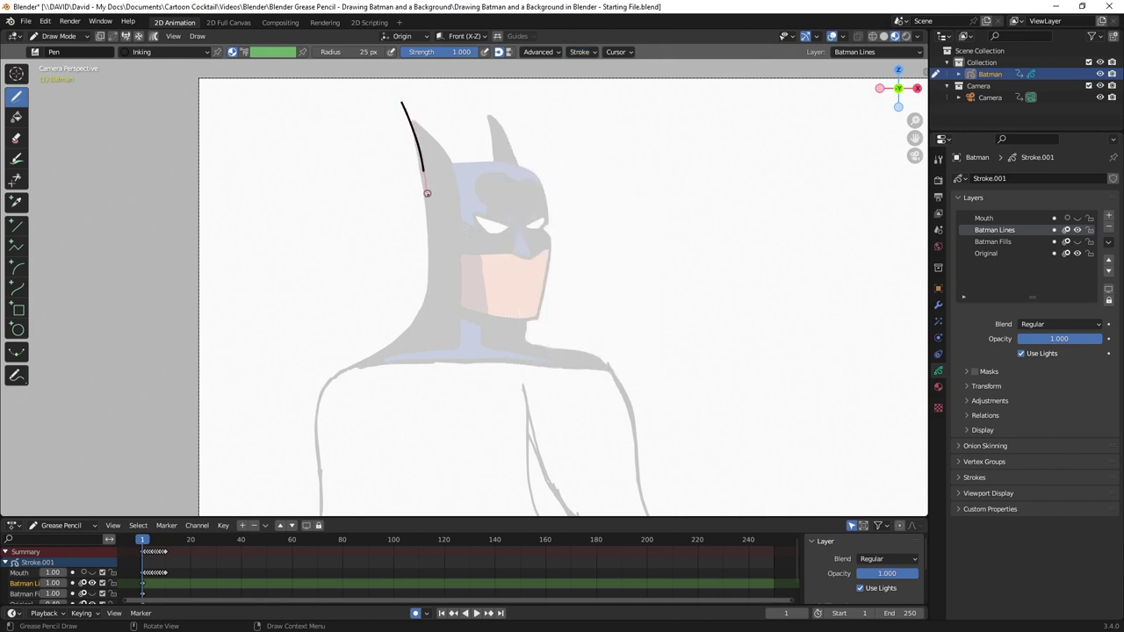
pyautogui.hotkey('ctrl', 'z')
pyautogui.click(587, 52)
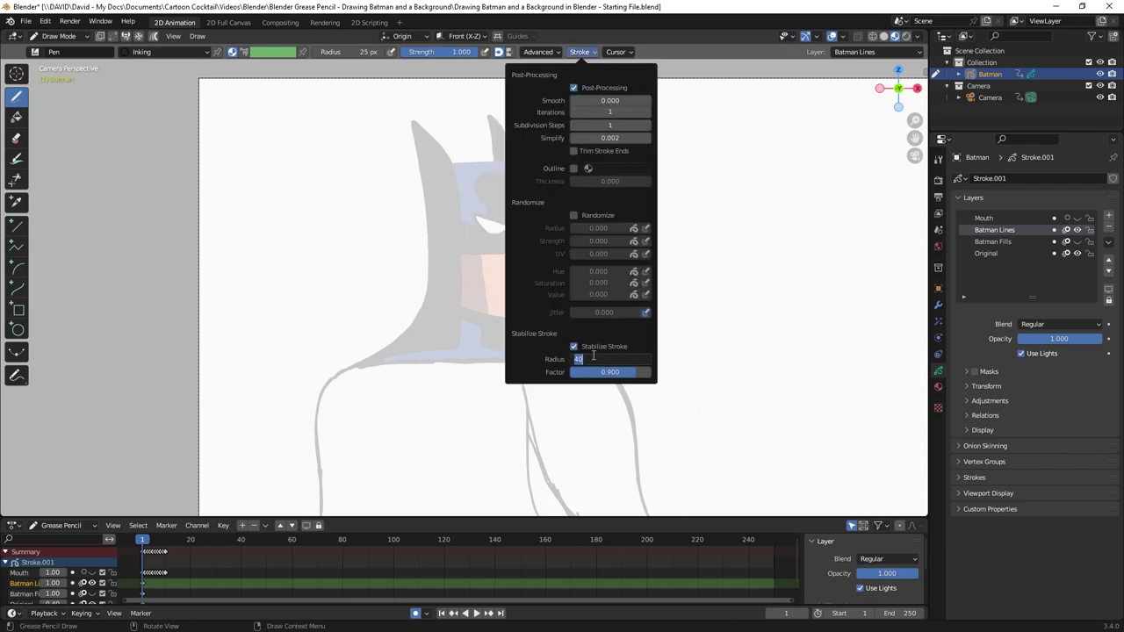
pyautogui.moveTo(404, 104)
pyautogui.mouseDown()
pyautogui.moveTo(425, 196)
pyautogui.moveTo(427, 294)
pyautogui.moveTo(398, 342)
pyautogui.moveTo(327, 382)
pyautogui.moveTo(318, 504)
pyautogui.mouseUp()
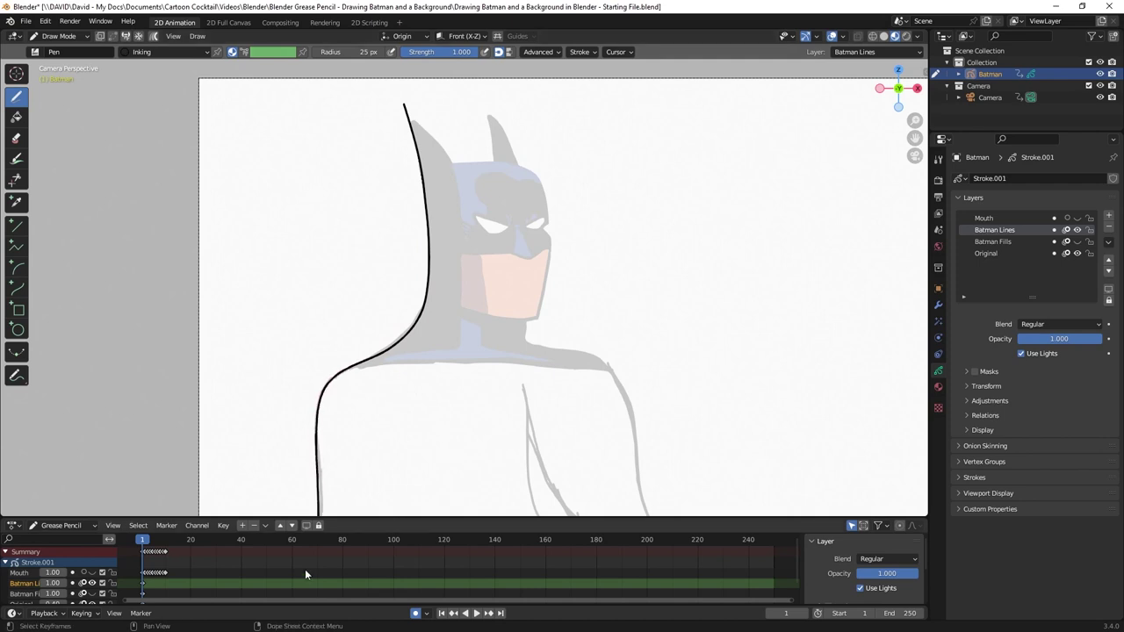
# - Set the stabilizer radius to 10 and ink the front edge of the large ear down into the head
pyautogui.scroll(-4, 343, 427)
pyautogui.scroll(3, 452, 435)
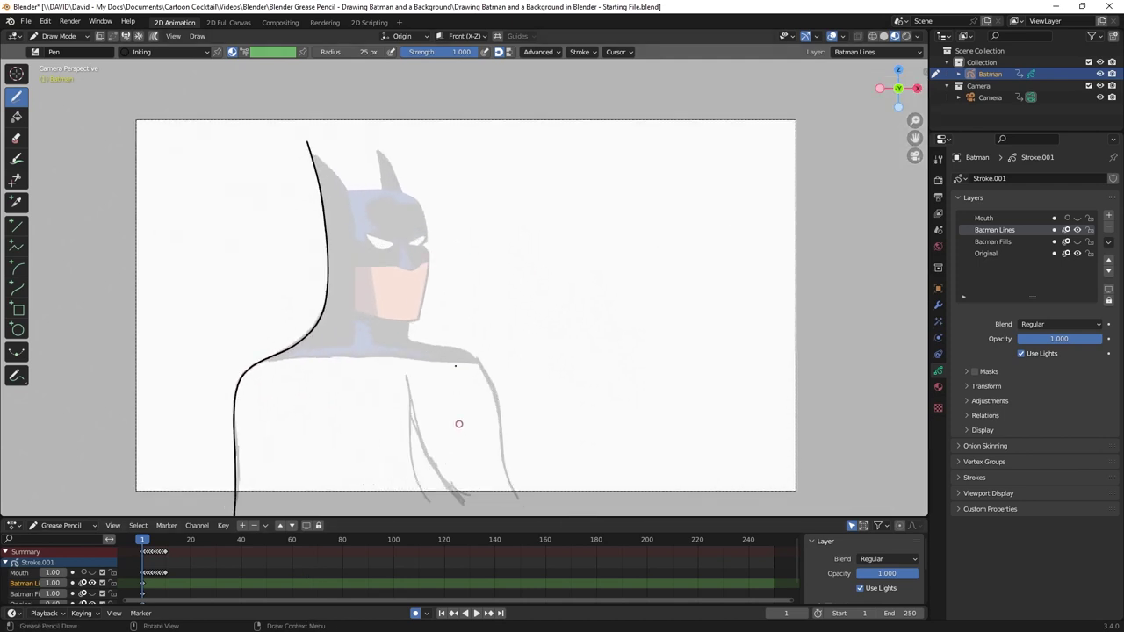
pyautogui.scroll(4, 308, 141)
pyautogui.scroll(1, 314, 146)
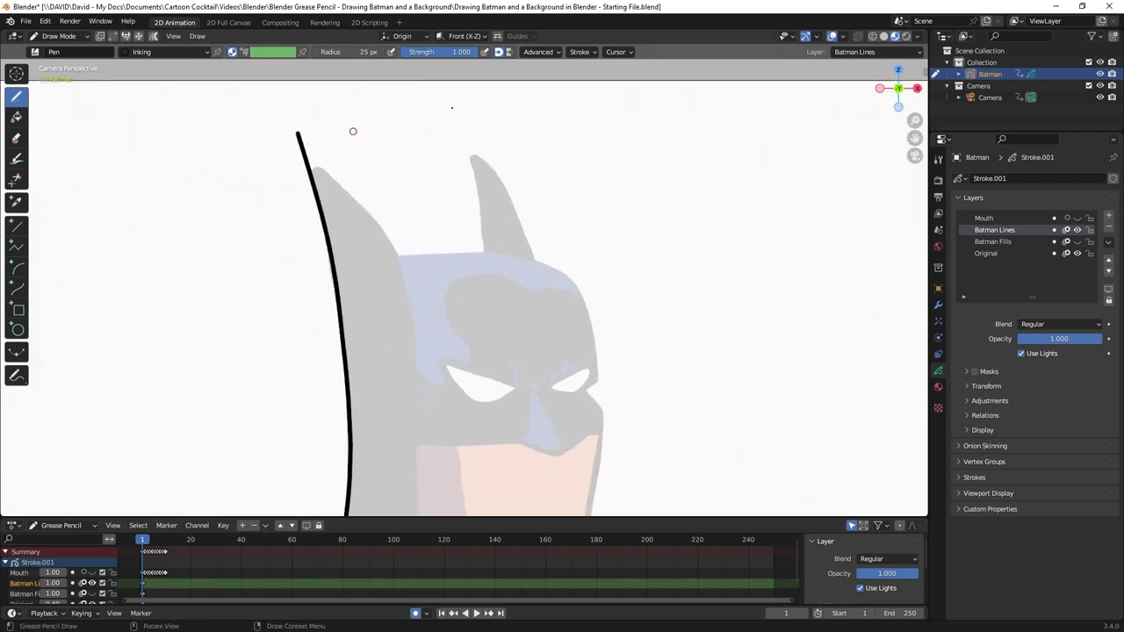
pyautogui.click(580, 51)
pyautogui.click(618, 360)
pyautogui.write('10')
pyautogui.press('Return')
pyautogui.moveTo(299, 150)
pyautogui.mouseDown()
pyautogui.moveTo(364, 205)
pyautogui.moveTo(424, 304)
pyautogui.mouseUp()
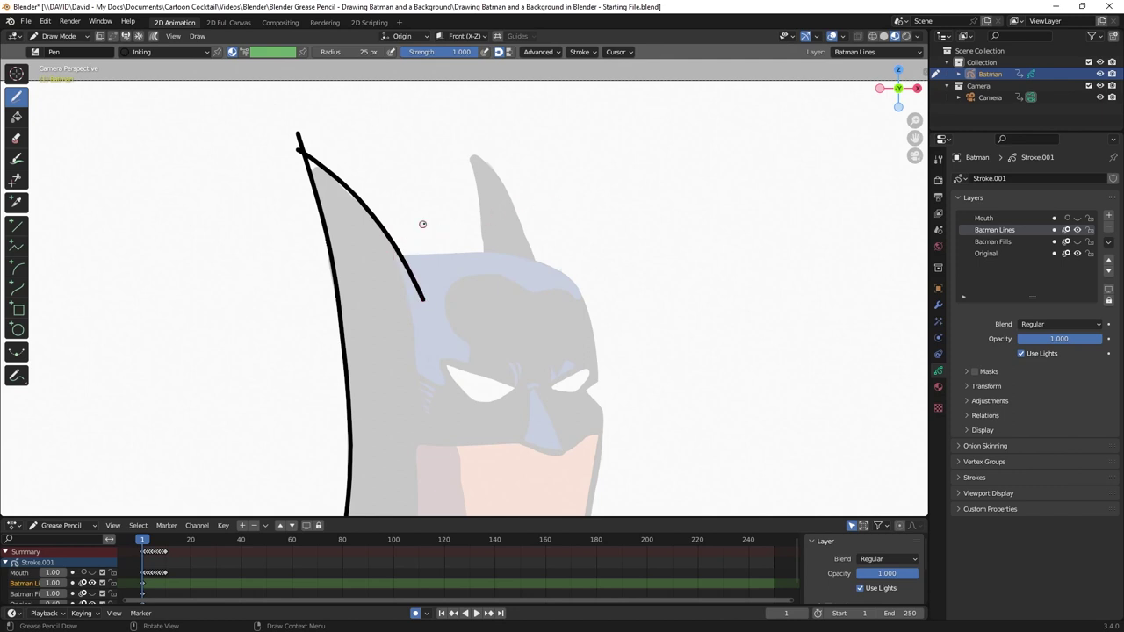
# - Ink the top of the head and brow, the face profile and jaw, and the front line of the neck
pyautogui.keyDown('shift'); pyautogui.moveTo(423, 224); pyautogui.dragTo(379, 145, button='middle'); pyautogui.keyUp('shift')
pyautogui.moveTo(337, 175)
pyautogui.mouseDown()
pyautogui.moveTo(484, 179)
pyautogui.moveTo(531, 209)
pyautogui.moveTo(547, 309)
pyautogui.mouseUp()
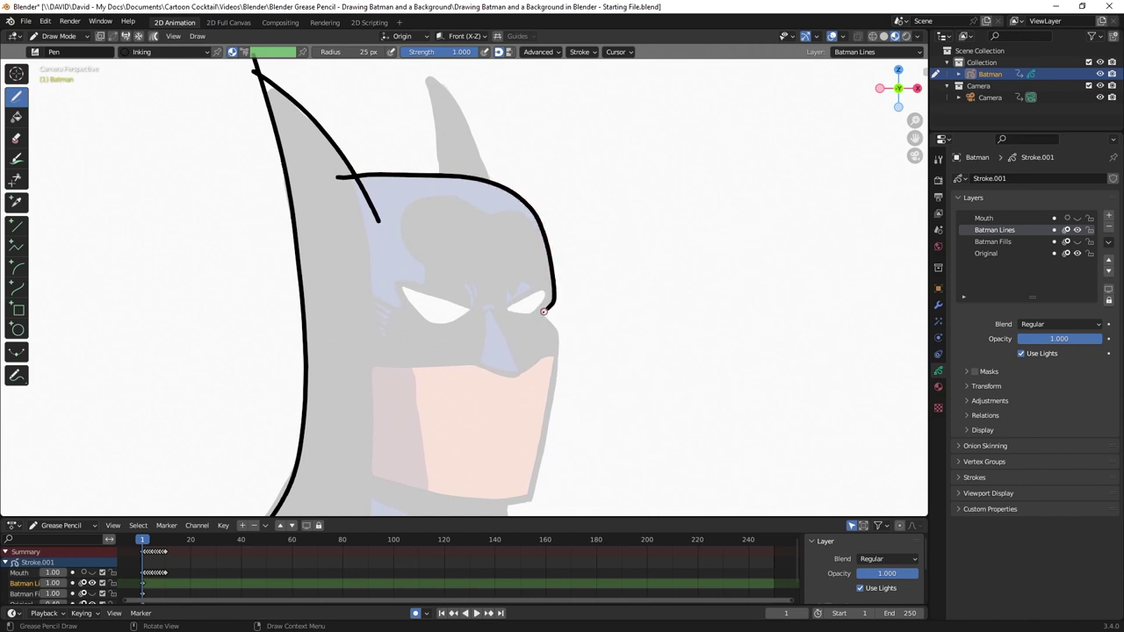
pyautogui.moveTo(558, 347)
pyautogui.mouseDown()
pyautogui.moveTo(536, 486)
pyautogui.moveTo(512, 502)
pyautogui.moveTo(377, 479)
pyautogui.mouseUp()
pyautogui.scroll(-1, 377, 479)
pyautogui.keyDown('shift'); pyautogui.moveTo(378, 478); pyautogui.dragTo(413, 352, button='middle'); pyautogui.keyUp('shift')
pyautogui.moveTo(542, 314); pyautogui.dragTo(536, 422)
# - Ink the far shoulder and arm outline and the two crossing lines of the cape opening
pyautogui.scroll(-1, 536, 422)
pyautogui.keyDown('shift'); pyautogui.moveTo(536, 421); pyautogui.dragTo(386, 288, button='middle'); pyautogui.keyUp('shift')
pyautogui.moveTo(348, 216)
pyautogui.mouseDown()
pyautogui.moveTo(489, 260)
pyautogui.moveTo(516, 315)
pyautogui.moveTo(558, 514)
pyautogui.mouseUp()
pyautogui.moveTo(367, 291); pyautogui.dragTo(391, 485)
pyautogui.moveTo(350, 277)
pyautogui.mouseDown()
pyautogui.moveTo(439, 478)
pyautogui.moveTo(487, 511)
pyautogui.mouseUp()
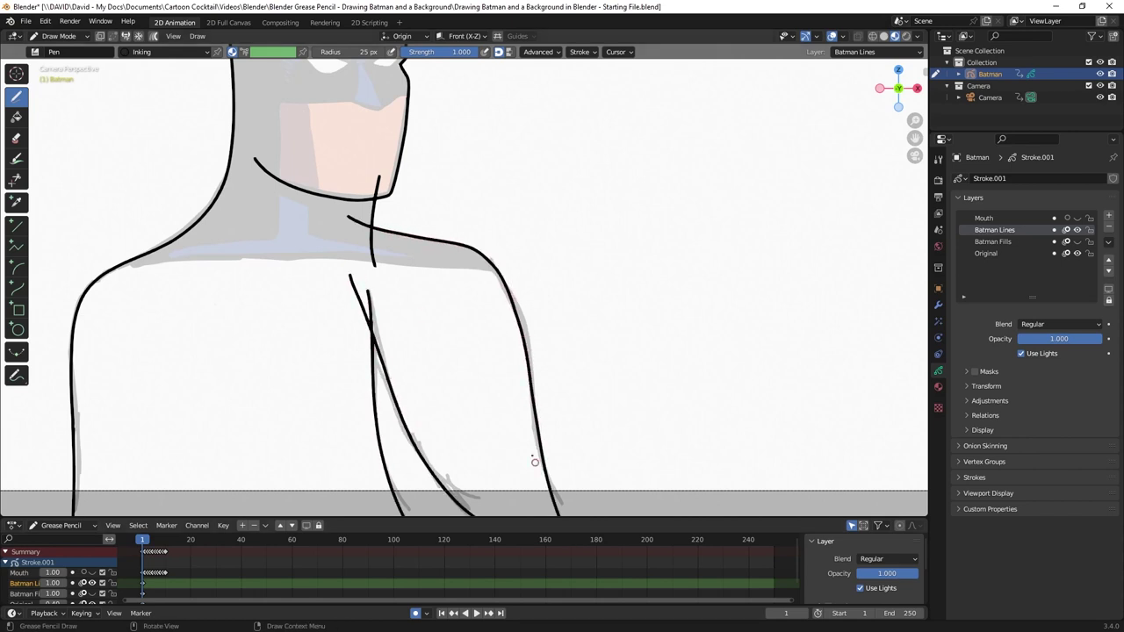
# - Ink a horizontal closing line across the bottom of the body, just below the camera frame
pyautogui.scroll(-2, 489, 379)
pyautogui.keyDown('shift'); pyautogui.moveTo(488, 379); pyautogui.dragTo(531, 387, button='middle'); pyautogui.keyUp('shift')
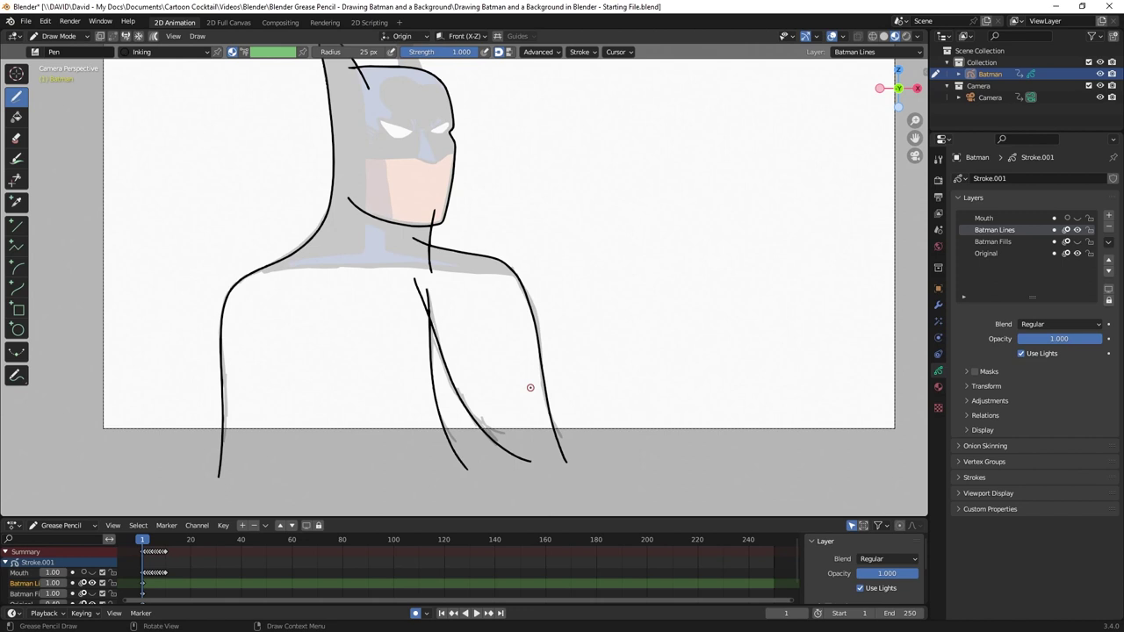
pyautogui.moveTo(195, 453); pyautogui.dragTo(617, 445)
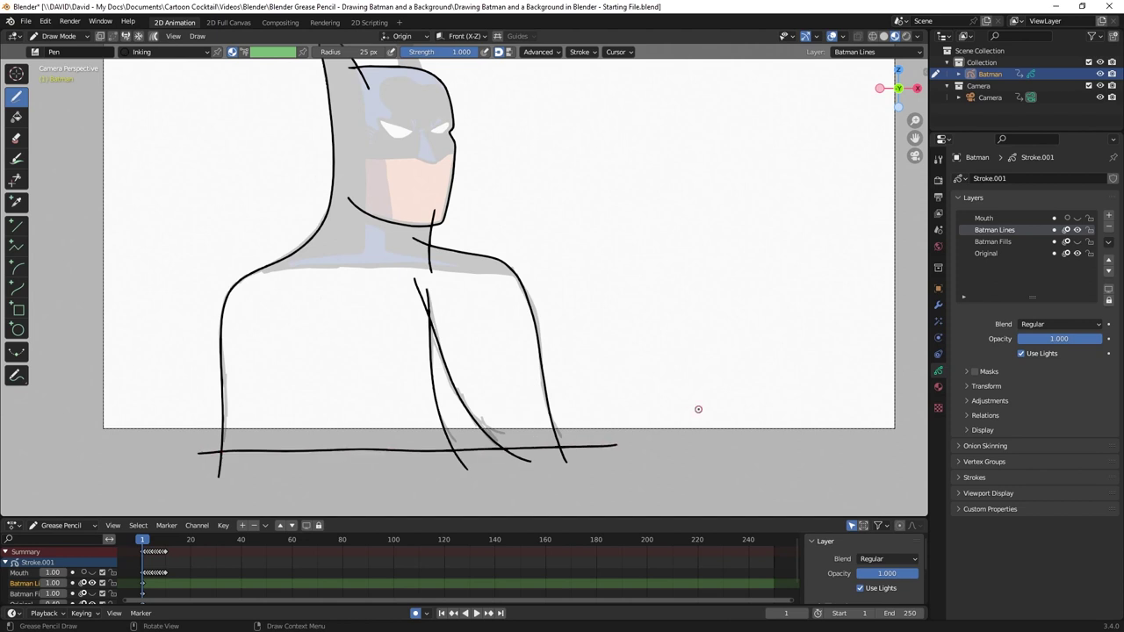
# - Ink the back edge of the face opening and the mask's lower edge dipping under the nose
pyautogui.scroll(6, 395, 235)
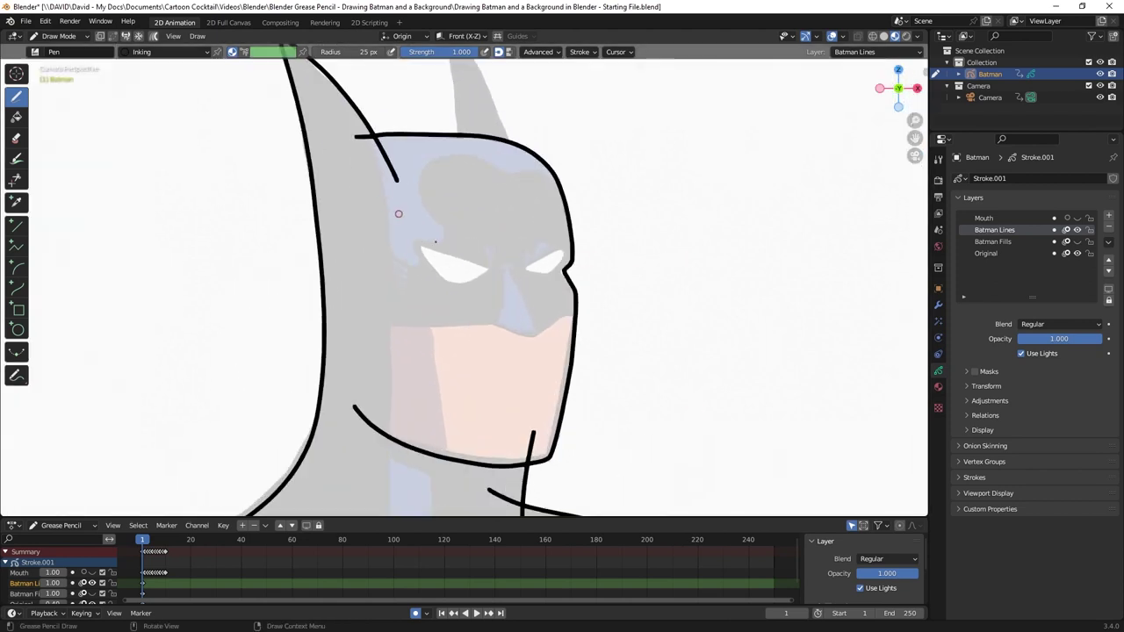
pyautogui.moveTo(395, 219); pyautogui.dragTo(401, 454)
pyautogui.moveTo(366, 236)
pyautogui.mouseDown()
pyautogui.moveTo(604, 257)
pyautogui.moveTo(704, 219)
pyautogui.mouseUp()
pyautogui.scroll(-5, 698, 246)
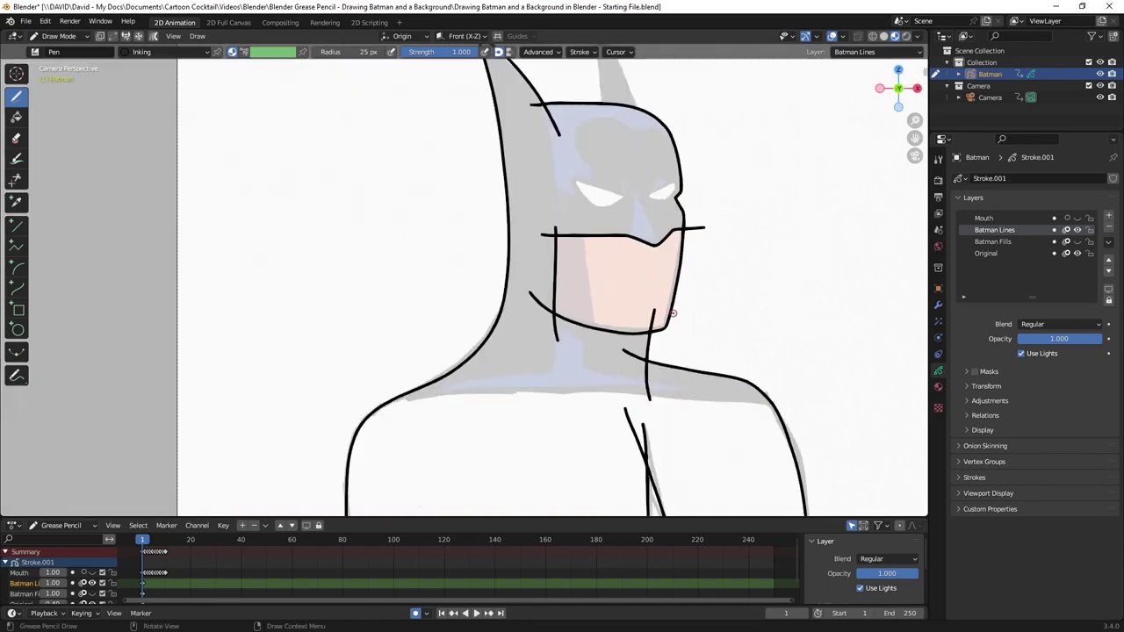
# - Ink both edges of the small far ear, crossing them at the tip and overlapping the head outline
pyautogui.scroll(3, 693, 369)
pyautogui.scroll(6, 563, 311)
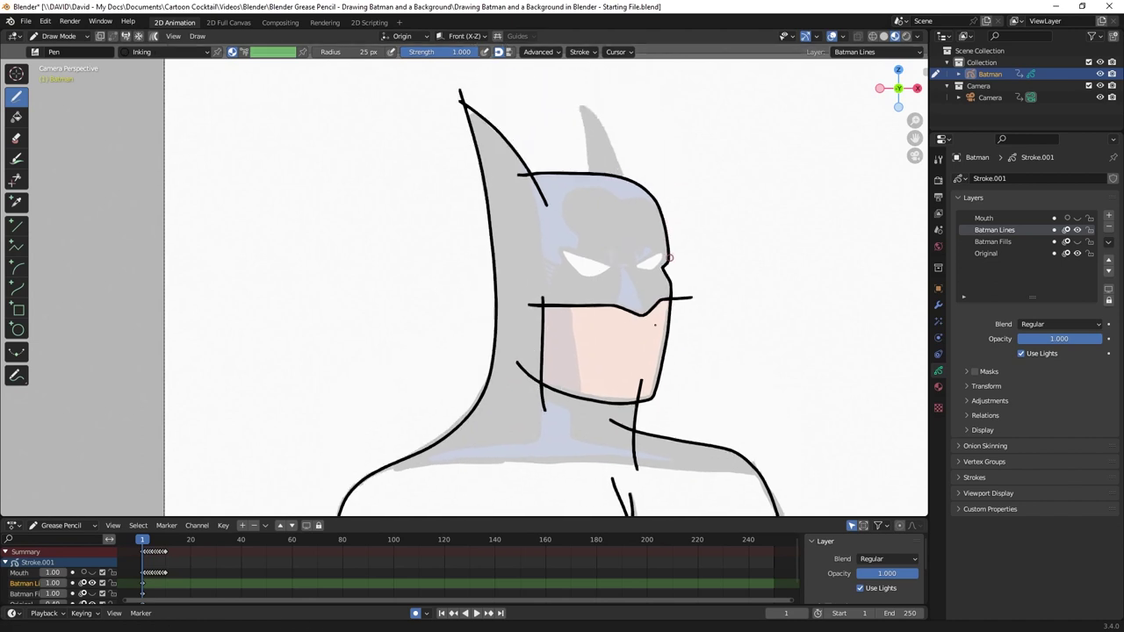
pyautogui.moveTo(491, 95)
pyautogui.mouseDown()
pyautogui.moveTo(527, 223)
pyautogui.moveTo(538, 347)
pyautogui.mouseUp()
pyautogui.moveTo(480, 98)
pyautogui.mouseDown()
pyautogui.moveTo(550, 158)
pyautogui.moveTo(569, 191)
pyautogui.moveTo(609, 364)
pyautogui.mouseUp()
pyautogui.hotkey('ctrl', 'z')
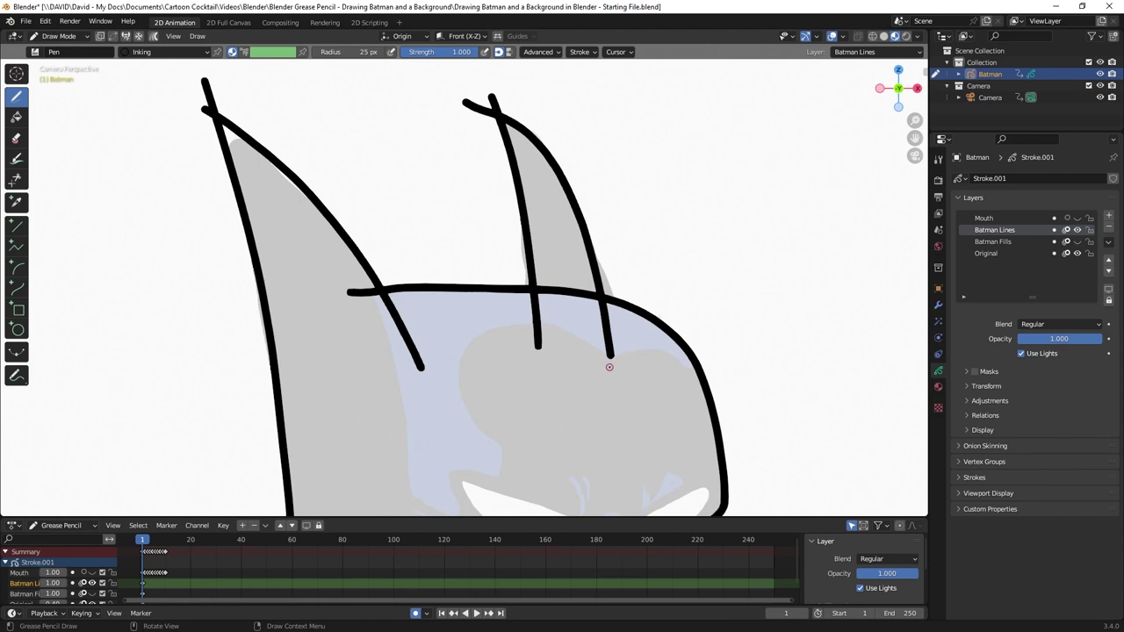
pyautogui.scroll(-7, 609, 367)
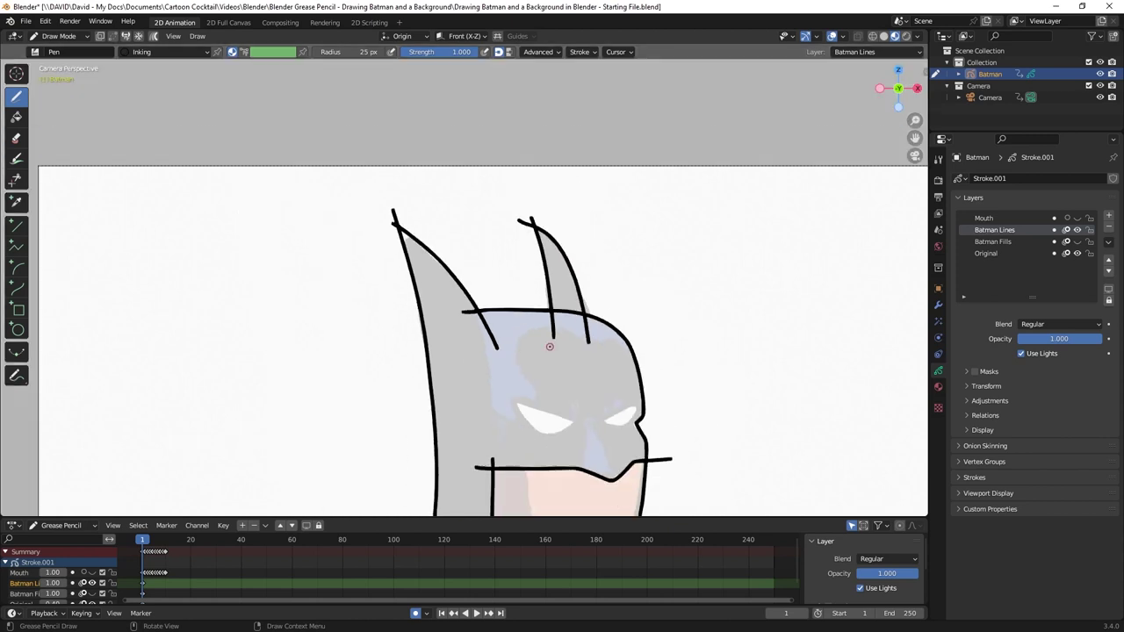
# - Trim the back outline's overshoot at the large ear's tip with the Cutter and undo the cut that follows
pyautogui.scroll(7, 566, 439)
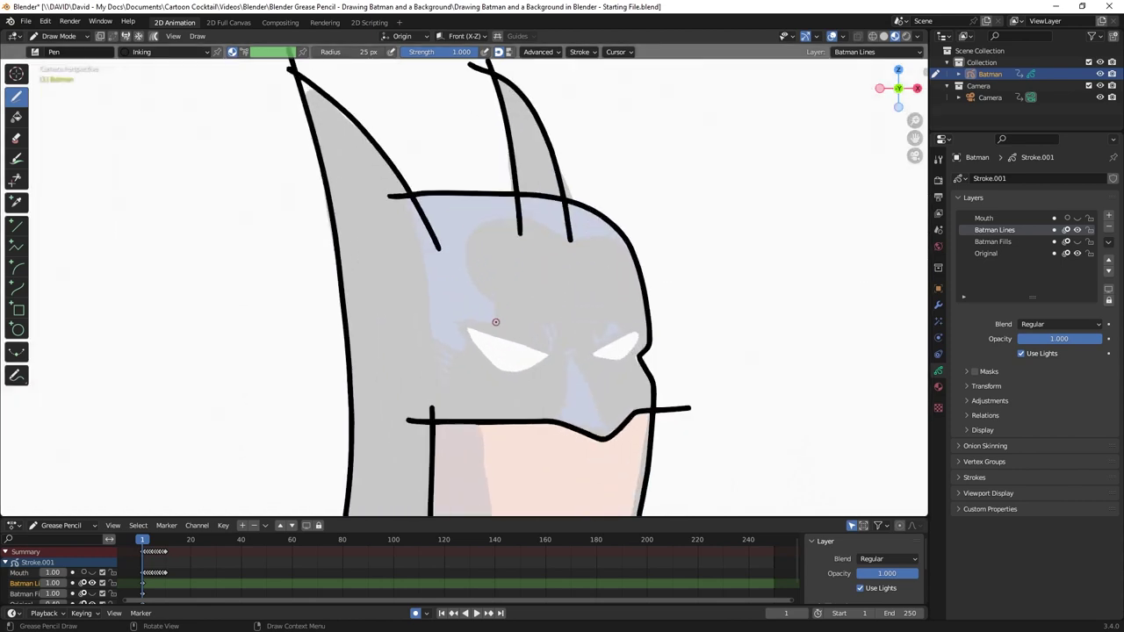
pyautogui.scroll(-1, 495, 323)
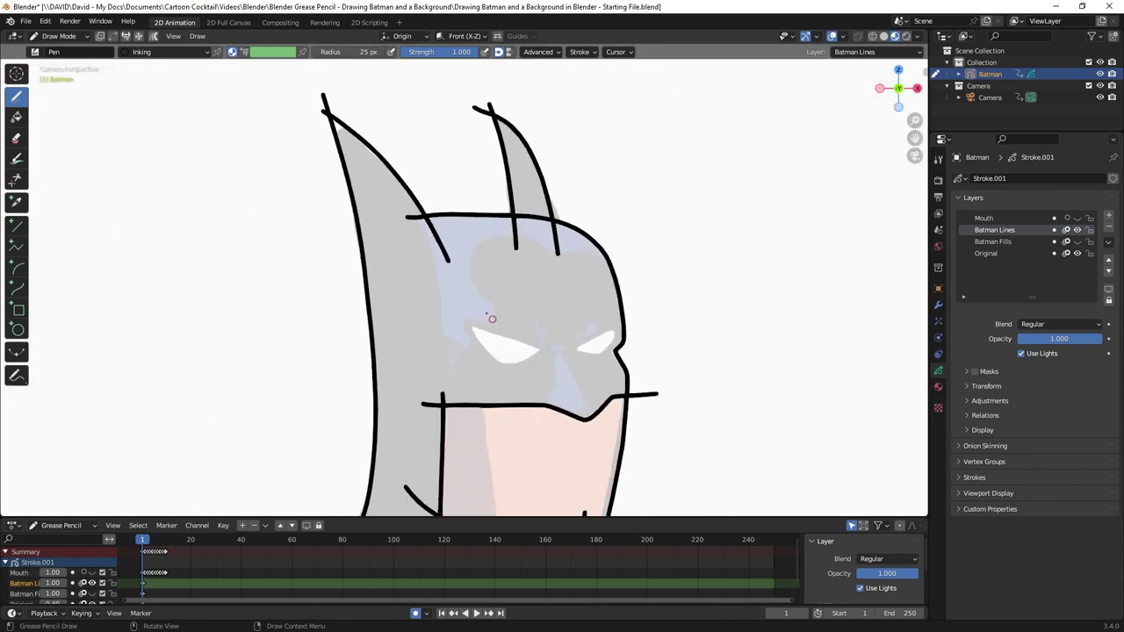
pyautogui.click(16, 179)
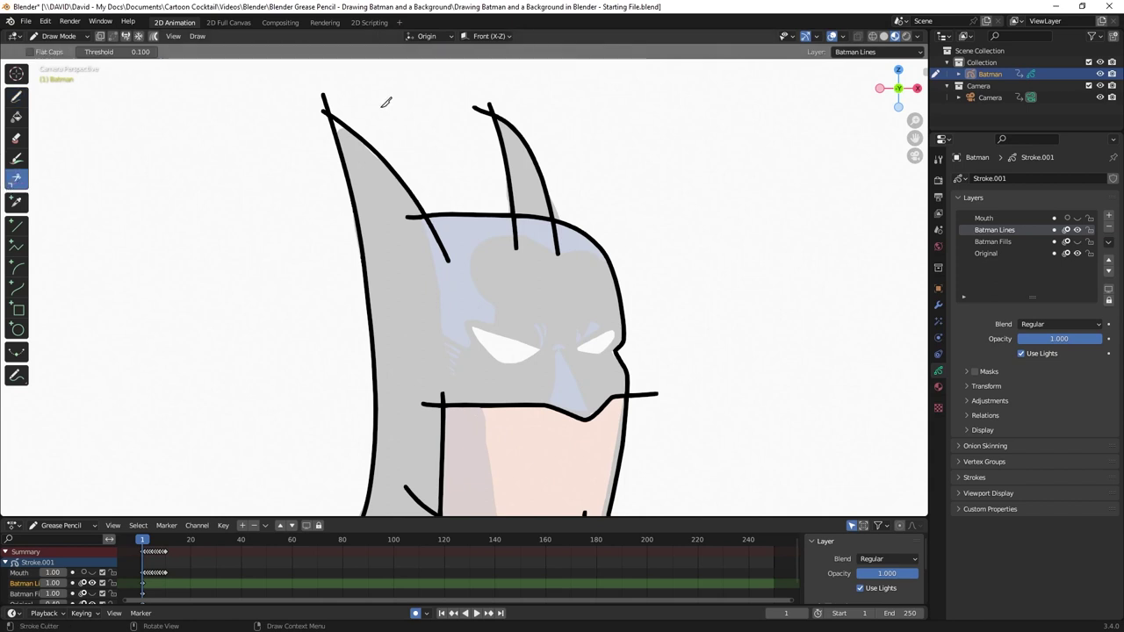
pyautogui.moveTo(337, 84)
pyautogui.mouseDown()
pyautogui.moveTo(318, 100)
pyautogui.moveTo(334, 99)
pyautogui.mouseUp()
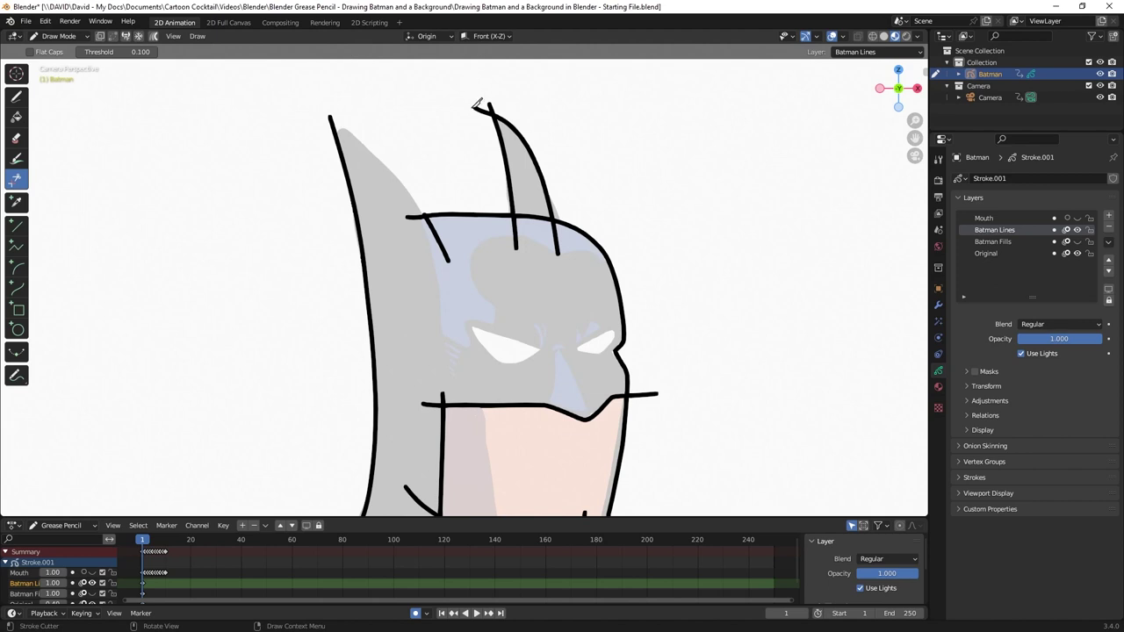
pyautogui.hotkey('ctrl', 'z')
# - Set the Cutter threshold to 5 and trim the overshooting ends of the front edges at both ear tips
pyautogui.click(138, 53)
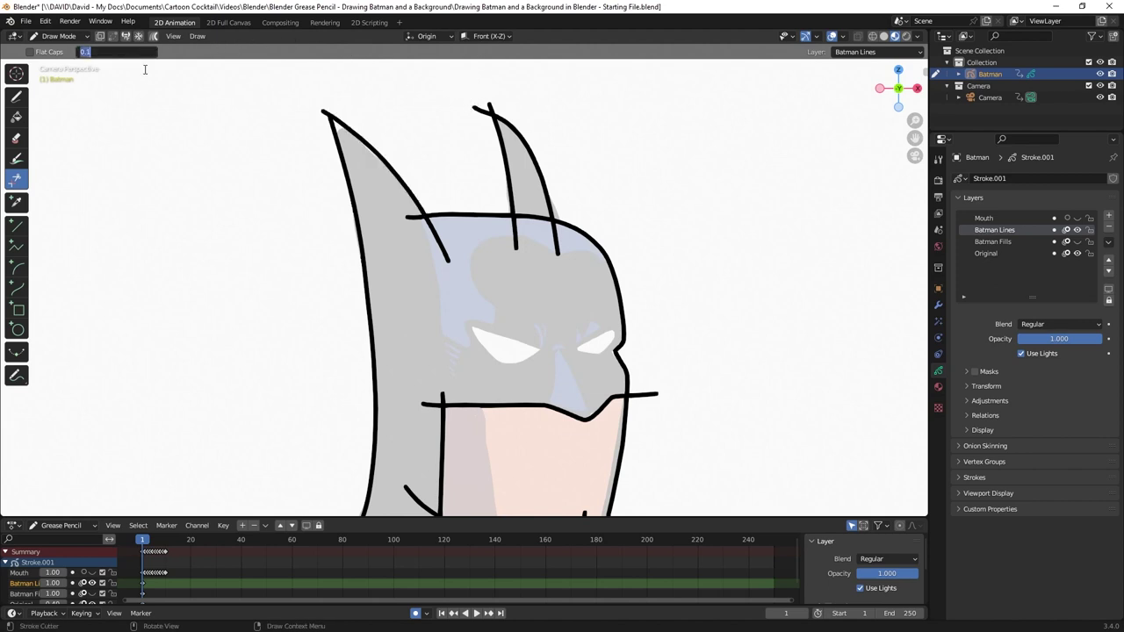
pyautogui.write('5')
pyautogui.press('Return')
pyautogui.moveTo(320, 103); pyautogui.dragTo(327, 107)
pyautogui.moveTo(479, 100); pyautogui.dragTo(497, 70)
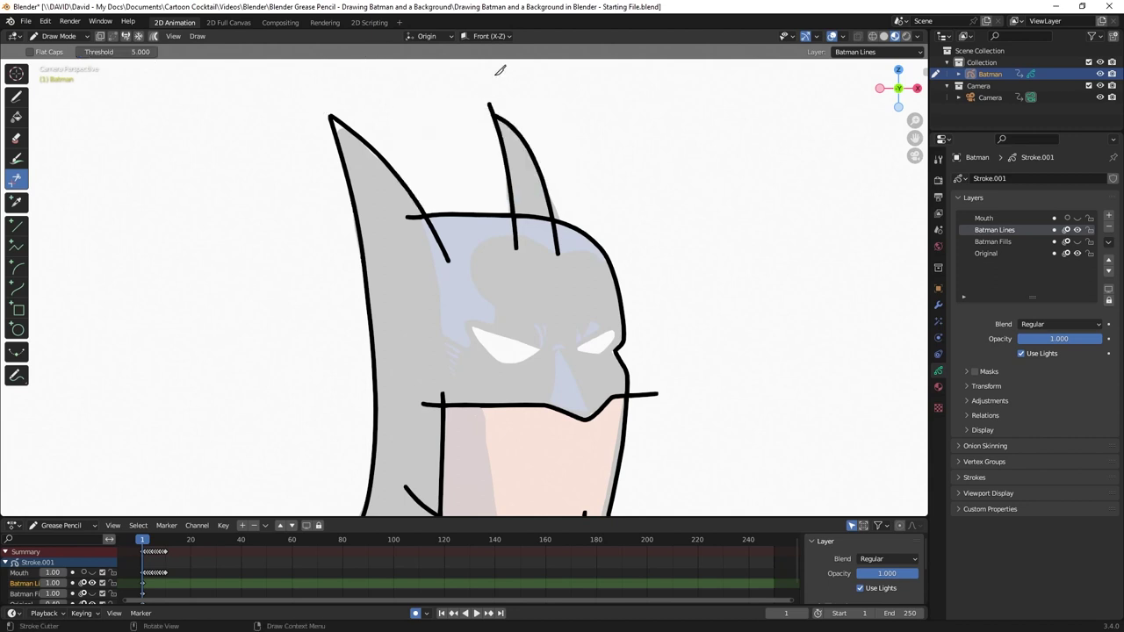
# - Set the Cutter threshold to 2 and trim the overshooting line ends at the ear bases and around the face opening
pyautogui.moveTo(446, 222); pyautogui.dragTo(439, 255)
pyautogui.click(140, 52)
pyautogui.write('2')
pyautogui.press('Return')
pyautogui.moveTo(406, 209); pyautogui.dragTo(417, 244)
pyautogui.moveTo(509, 257); pyautogui.dragTo(516, 226)
pyautogui.moveTo(554, 258); pyautogui.dragTo(591, 231)
pyautogui.moveTo(645, 388)
pyautogui.mouseDown()
pyautogui.moveTo(444, 381)
pyautogui.moveTo(439, 415)
pyautogui.mouseUp()
pyautogui.moveTo(413, 492); pyautogui.dragTo(601, 381)
# - Trim the overshooting line ends at the shoulder, the cape opening and the closing line below the body
pyautogui.scroll(-6, 600, 381)
pyautogui.scroll(7, 595, 451)
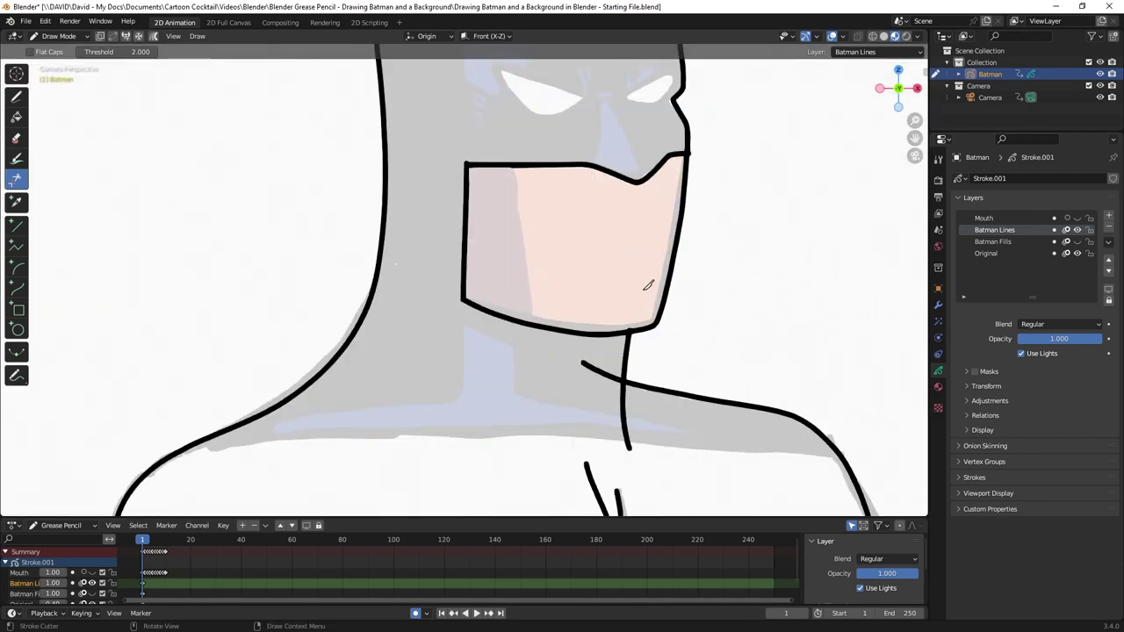
pyautogui.moveTo(595, 451)
pyautogui.mouseDown()
pyautogui.moveTo(626, 475)
pyautogui.moveTo(670, 441)
pyautogui.mouseUp()
pyautogui.scroll(-4, 670, 441)
pyautogui.moveTo(769, 396)
pyautogui.mouseDown()
pyautogui.moveTo(700, 419)
pyautogui.moveTo(571, 434)
pyautogui.mouseUp()
pyautogui.moveTo(311, 426); pyautogui.dragTo(249, 449)
pyautogui.scroll(-1, 250, 436)
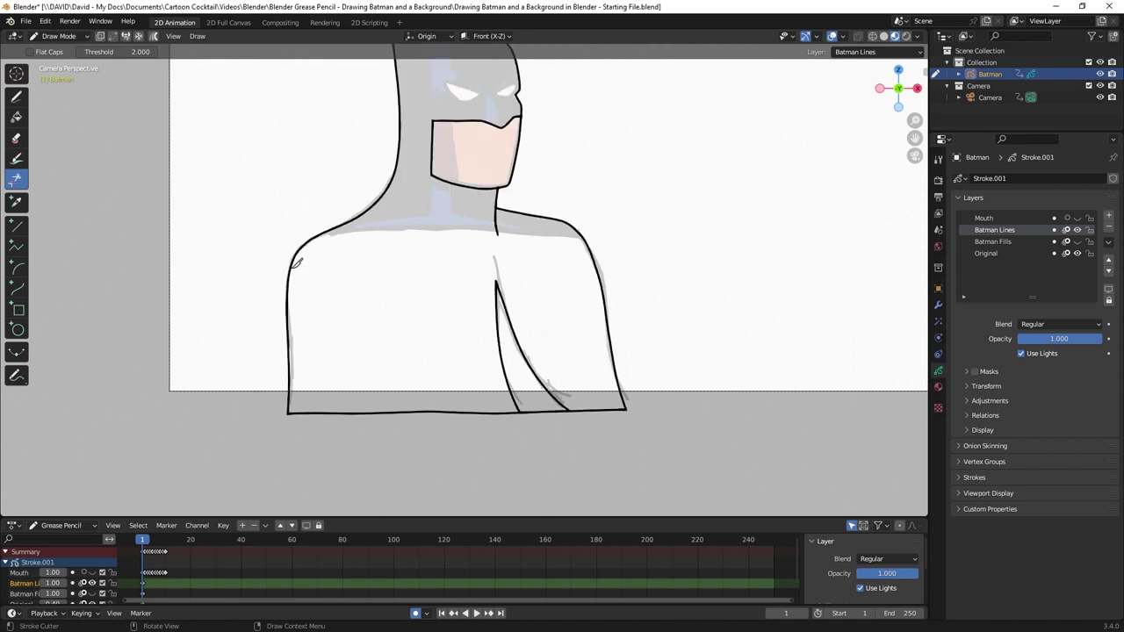
# - Switch the Batman object to Edit Mode and hide the Original layer
pyautogui.scroll(10, 444, 114)
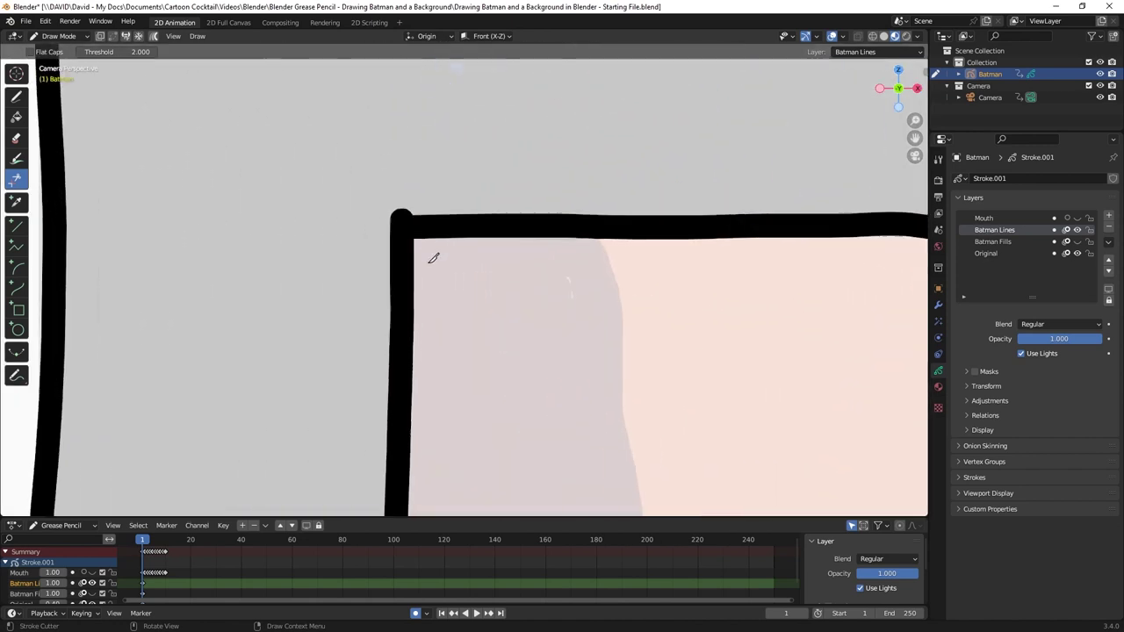
pyautogui.scroll(1, 433, 257)
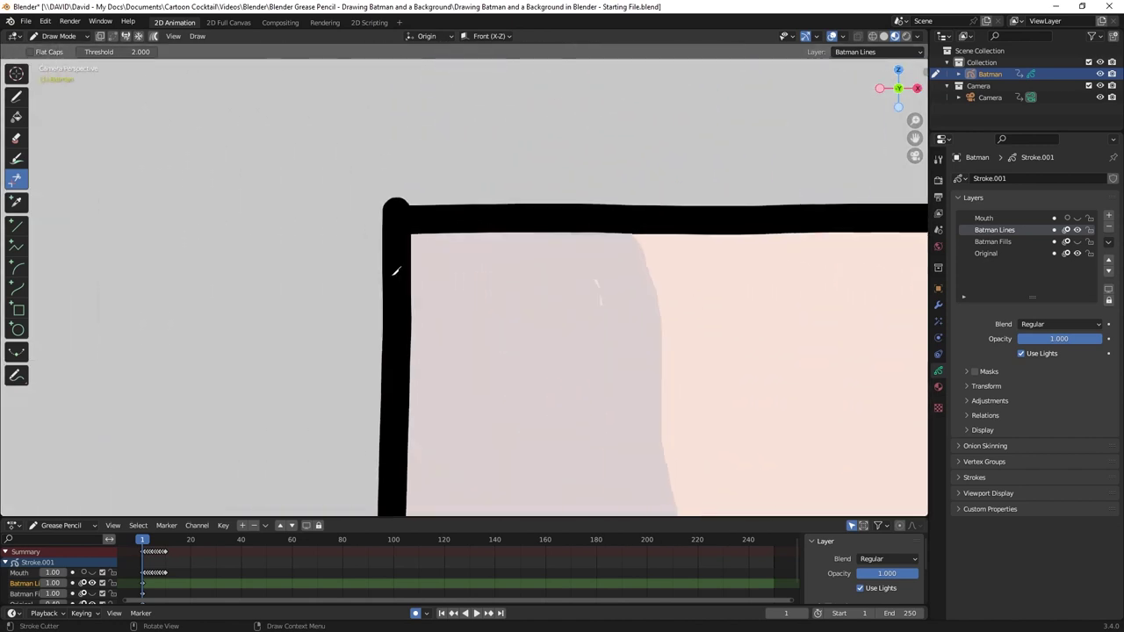
pyautogui.click(63, 38)
pyautogui.click(64, 38)
pyautogui.click(61, 37)
pyautogui.click(60, 63)
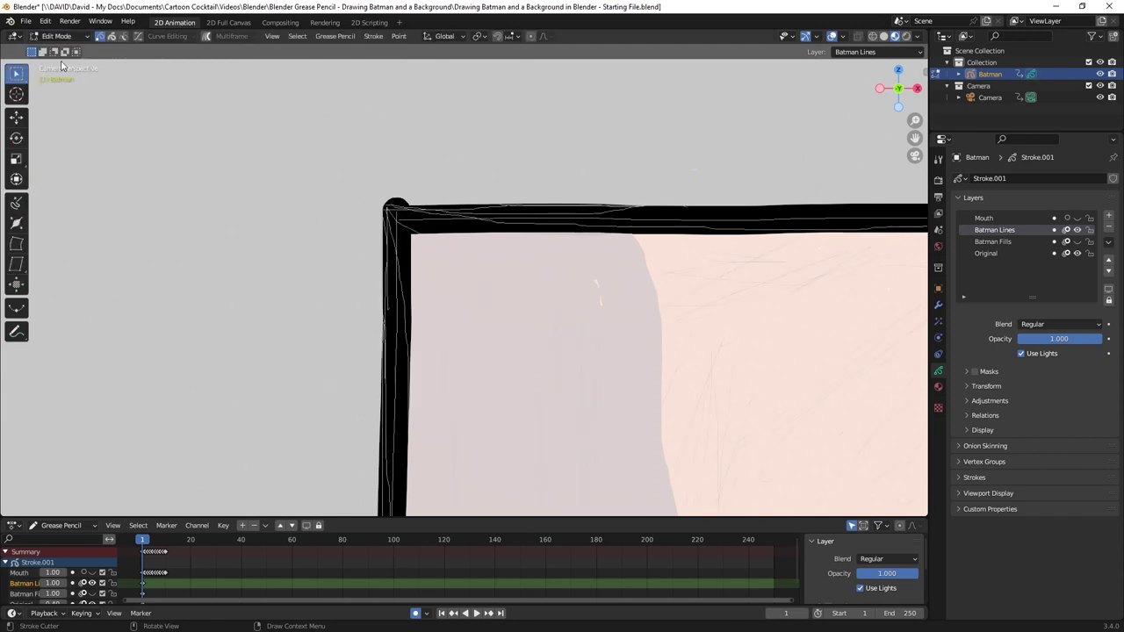
pyautogui.scroll(1, 427, 206)
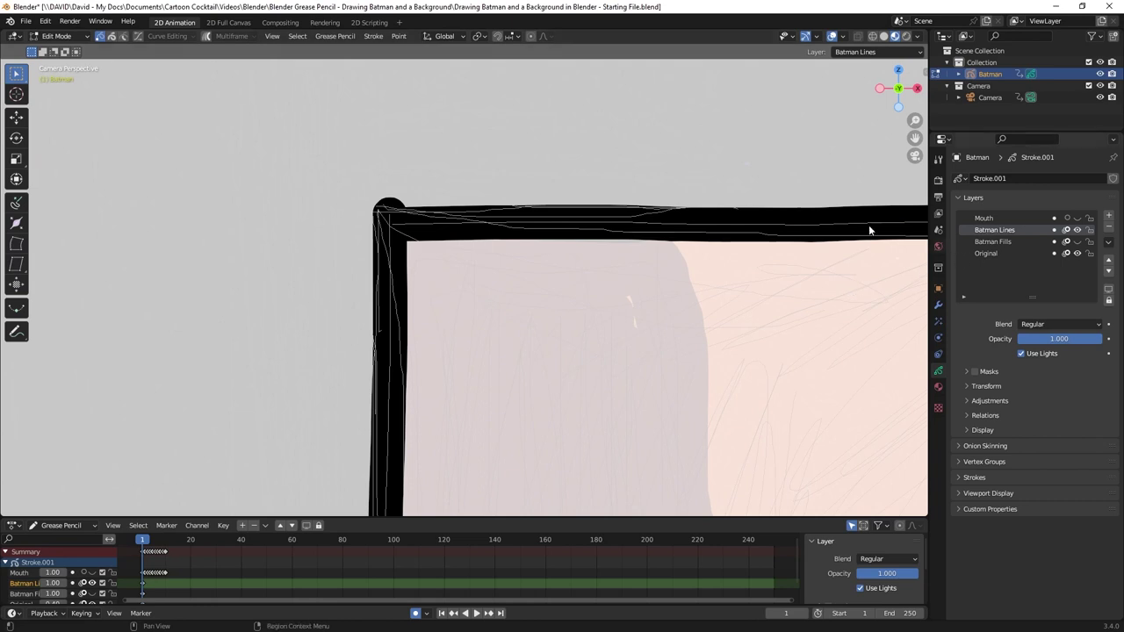
pyautogui.click(1078, 253)
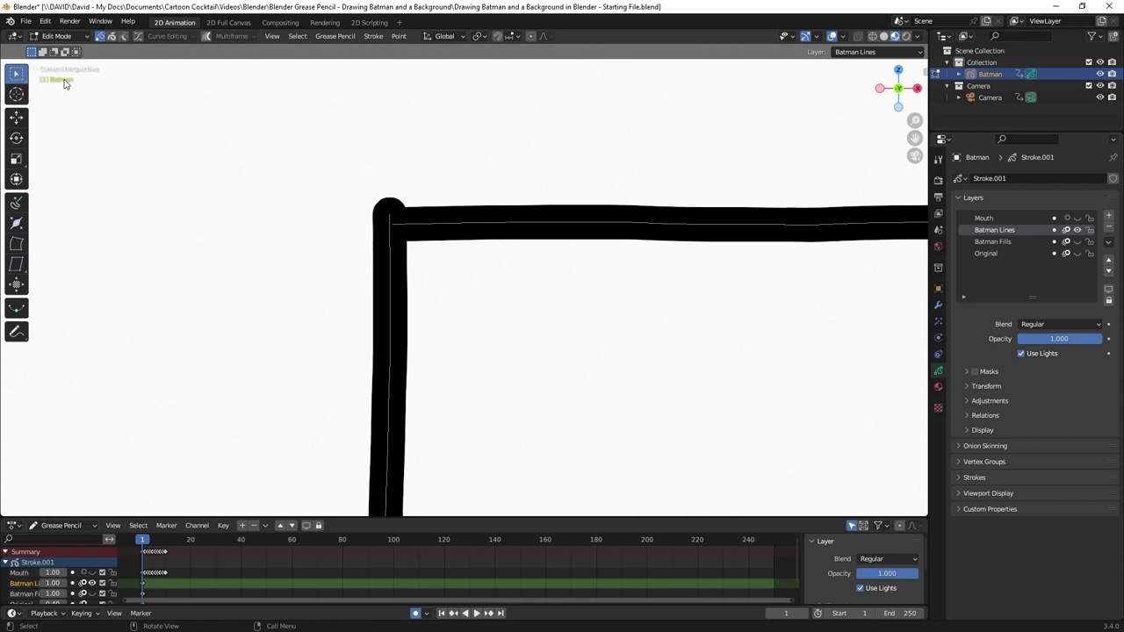
# - Move the top end point of the face opening's back edge onto the end of the mask's lower edge
pyautogui.scroll(4, 378, 229)
pyautogui.scroll(1, 378, 226)
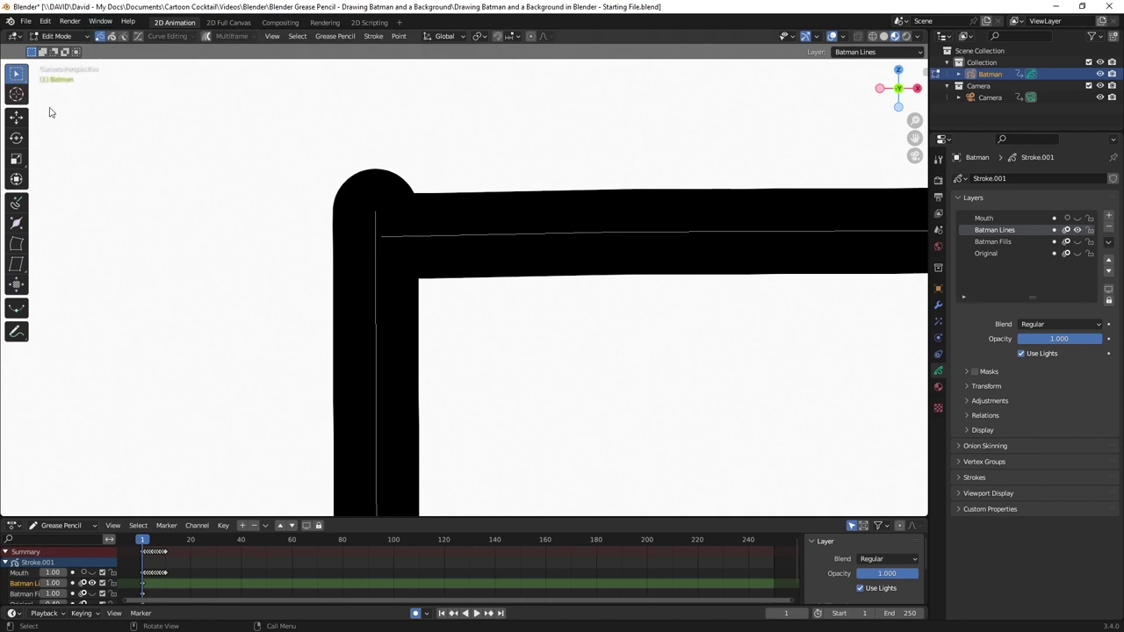
pyautogui.moveTo(336, 191); pyautogui.dragTo(398, 219)
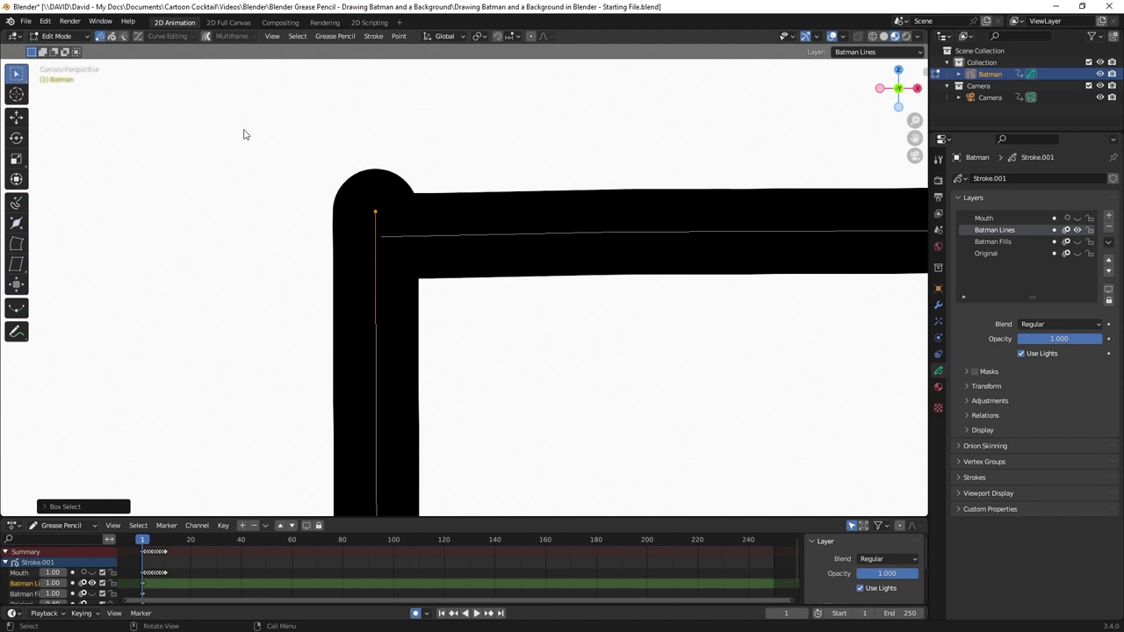
pyautogui.press('g')
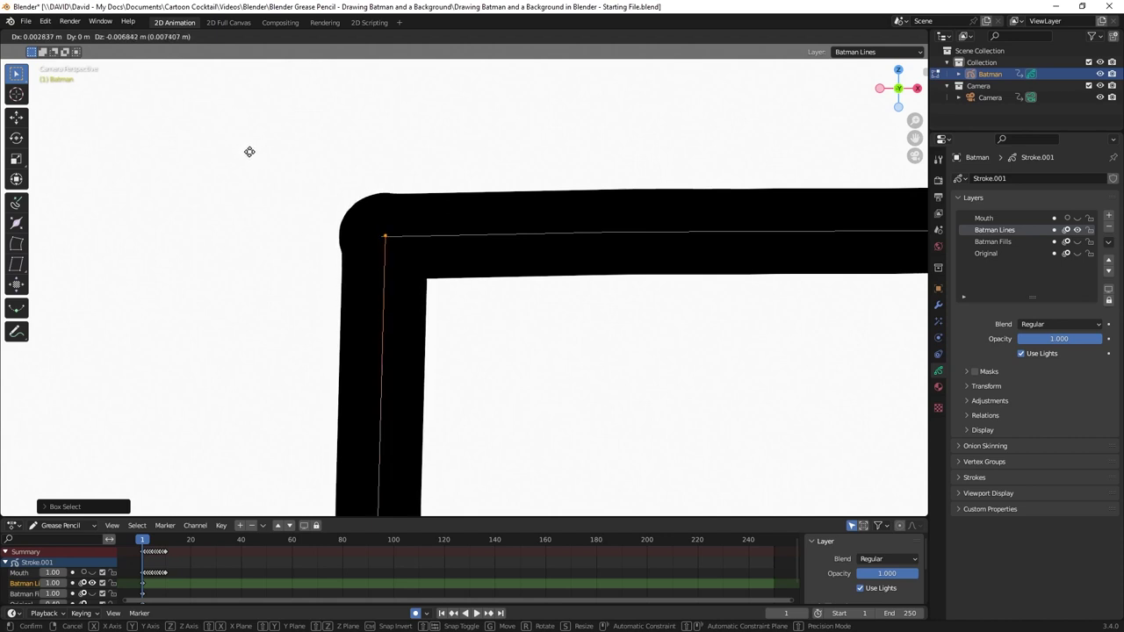
pyautogui.click(247, 152)
# - Move the front end point of the mask's lower edge onto the face profile line
pyautogui.scroll(-6, 369, 264)
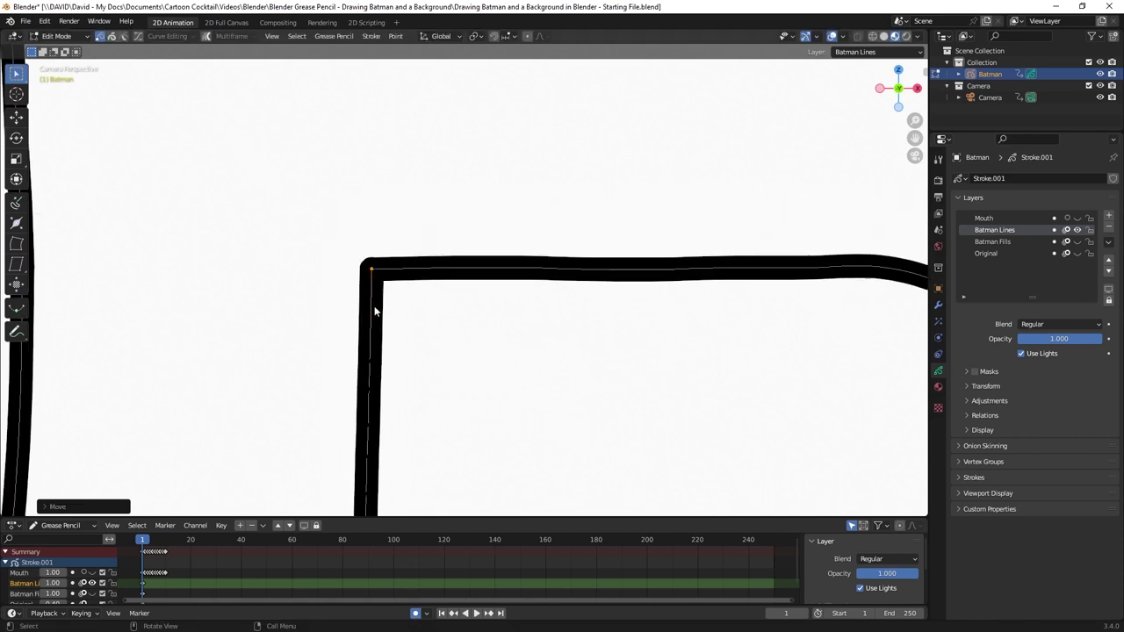
pyautogui.scroll(6, 858, 286)
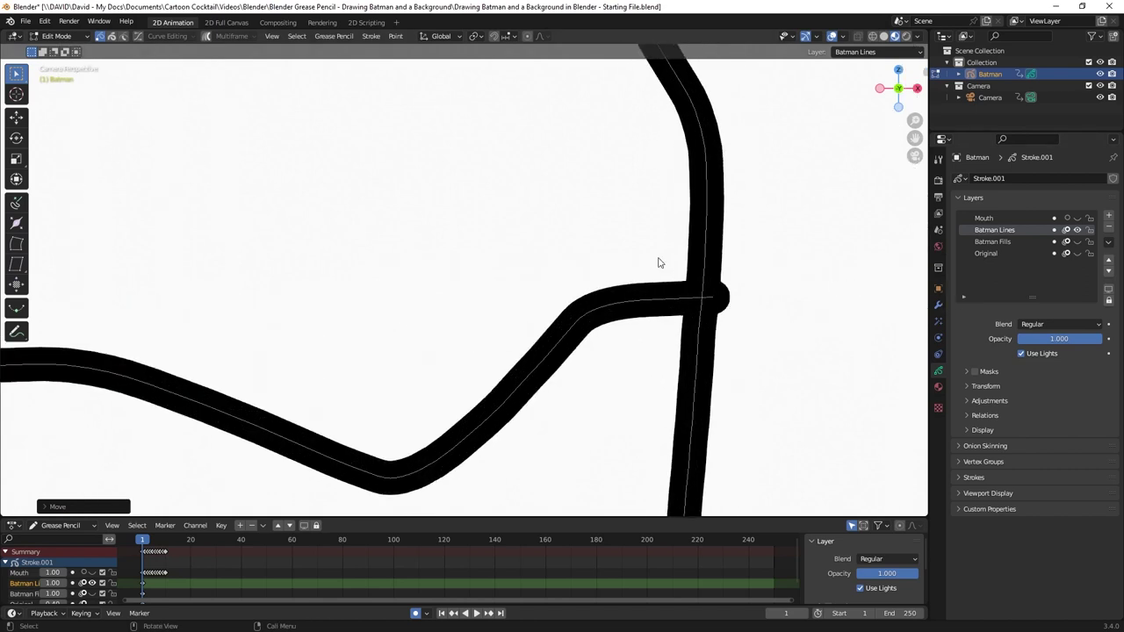
pyautogui.press('b')
pyautogui.moveTo(788, 288)
pyautogui.mouseDown()
pyautogui.moveTo(716, 376)
pyautogui.moveTo(731, 379)
pyautogui.mouseUp()
pyautogui.press('g')
pyautogui.click(729, 326)
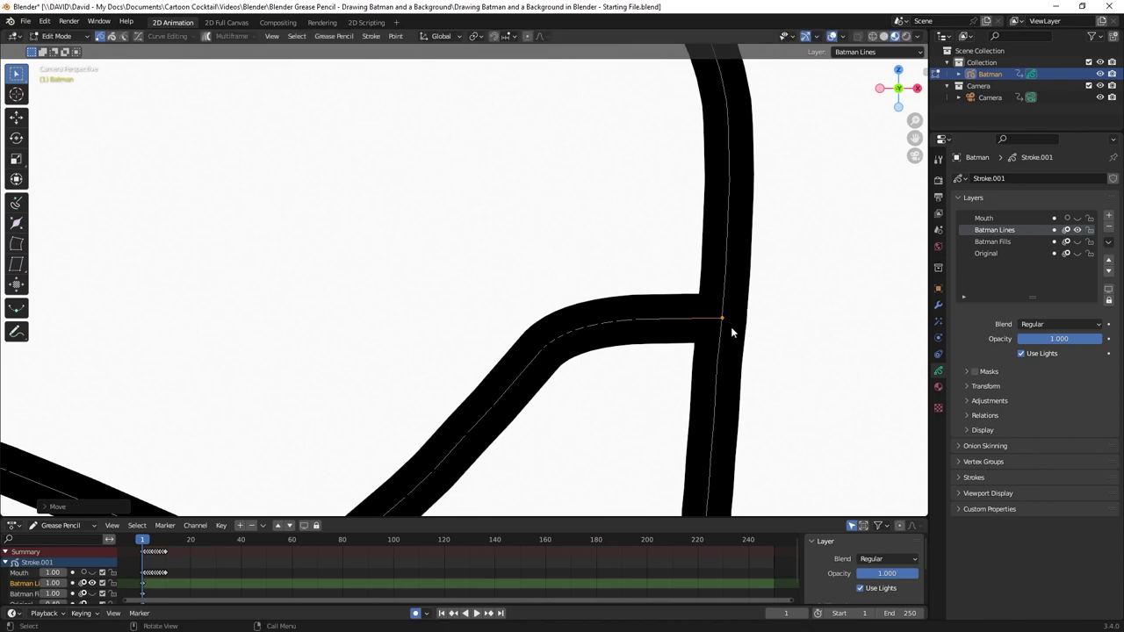
# - Move the lower end point of the small ear's front edge onto the head outline
pyautogui.scroll(-4, 728, 325)
pyautogui.scroll(6, 517, 198)
pyautogui.press('b')
pyautogui.moveTo(550, 172); pyautogui.dragTo(479, 226)
pyautogui.scroll(-3, 664, 238)
pyautogui.press('g')
pyautogui.click(677, 240)
# - Move the overshooting end point at the small ear's tip onto the adjoining ear line
pyautogui.scroll(-5, 673, 246)
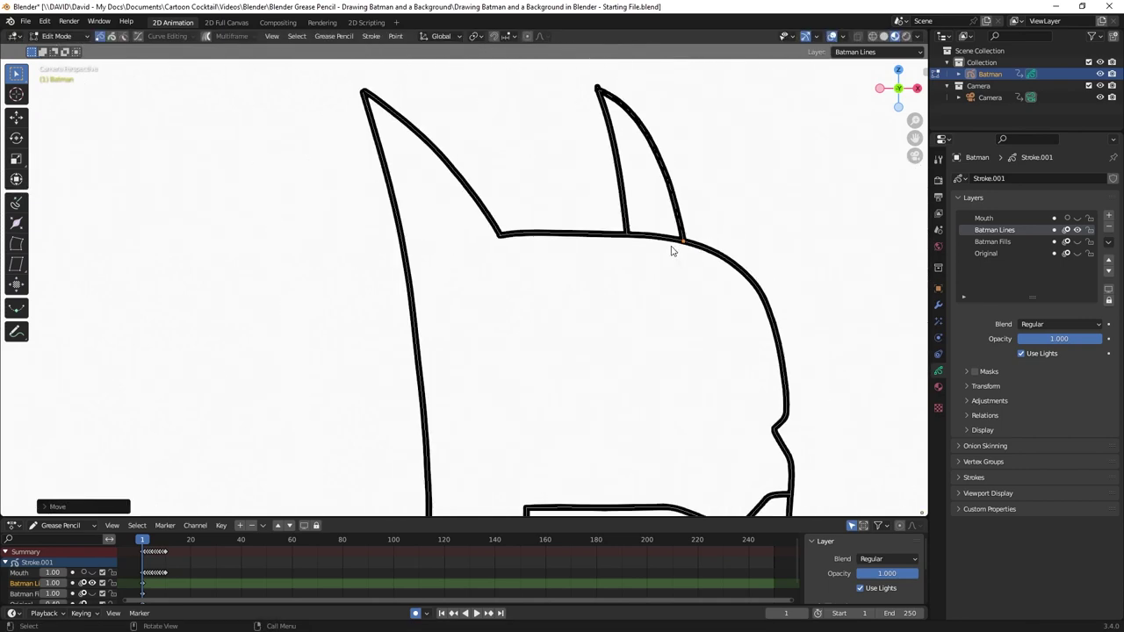
pyautogui.scroll(8, 572, 115)
pyautogui.moveTo(571, 115); pyautogui.dragTo(510, 189)
pyautogui.press('g')
pyautogui.click(519, 189)
# - Move the upper end point of the neck line onto the jaw outline
pyautogui.scroll(-5, 547, 431)
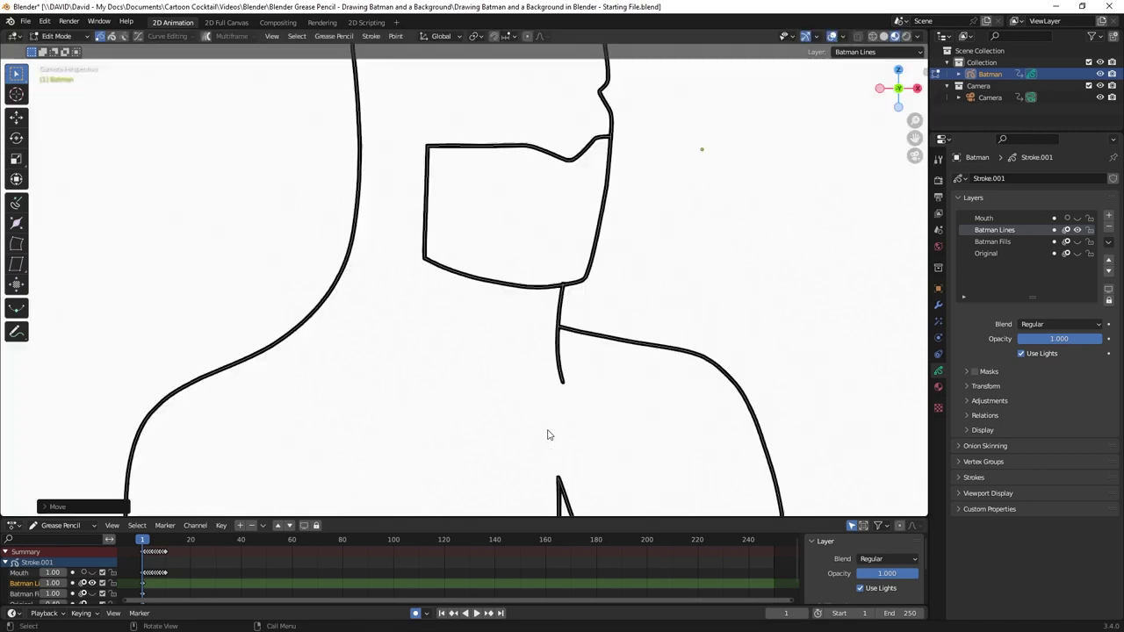
pyautogui.scroll(7, 583, 181)
pyautogui.press('g')
pyautogui.click(507, 255)
pyautogui.scroll(-6, 532, 316)
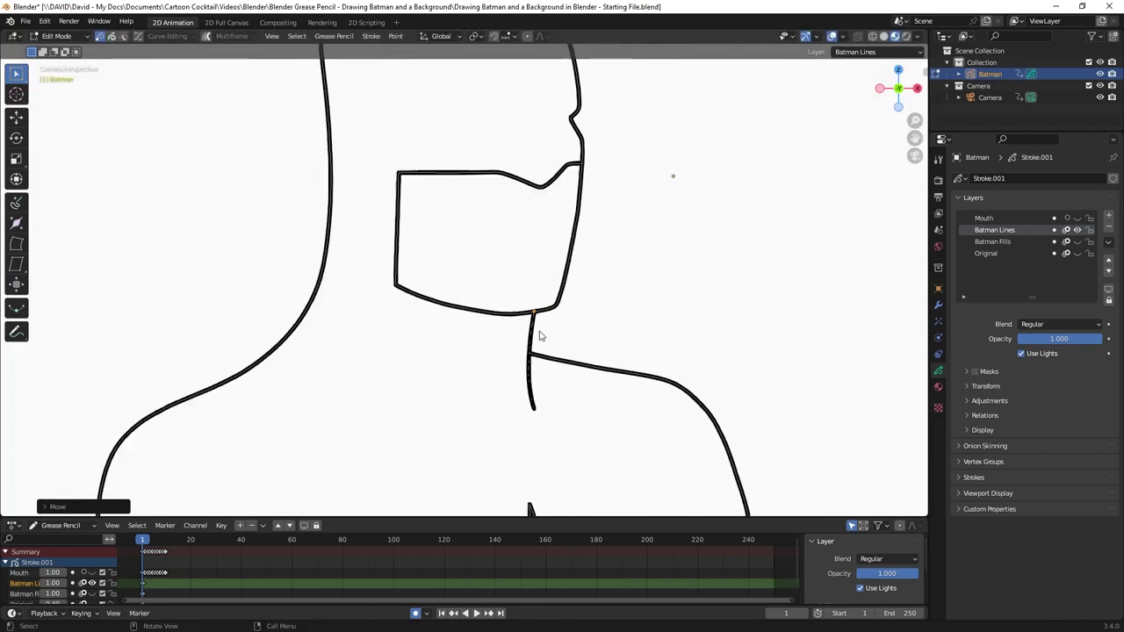
pyautogui.scroll(2, 600, 229)
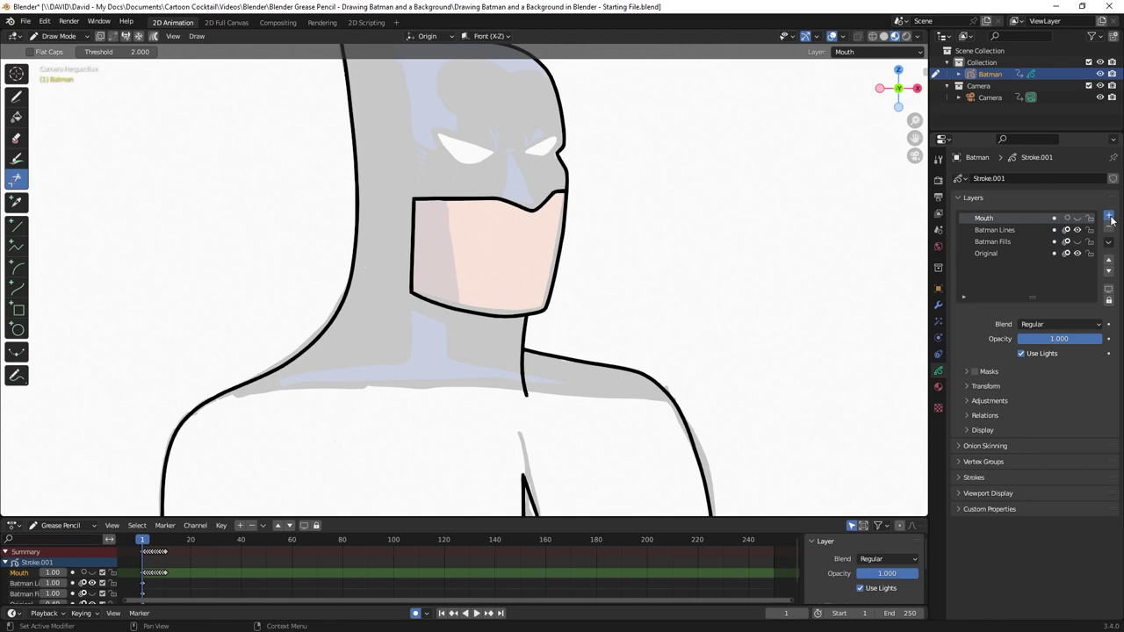
# - Add a new Grease Pencil layer above Mouth and name it Eyes
pyautogui.click(1110, 216)
pyautogui.doubleClick(992, 218)
pyautogui.write('Eye')
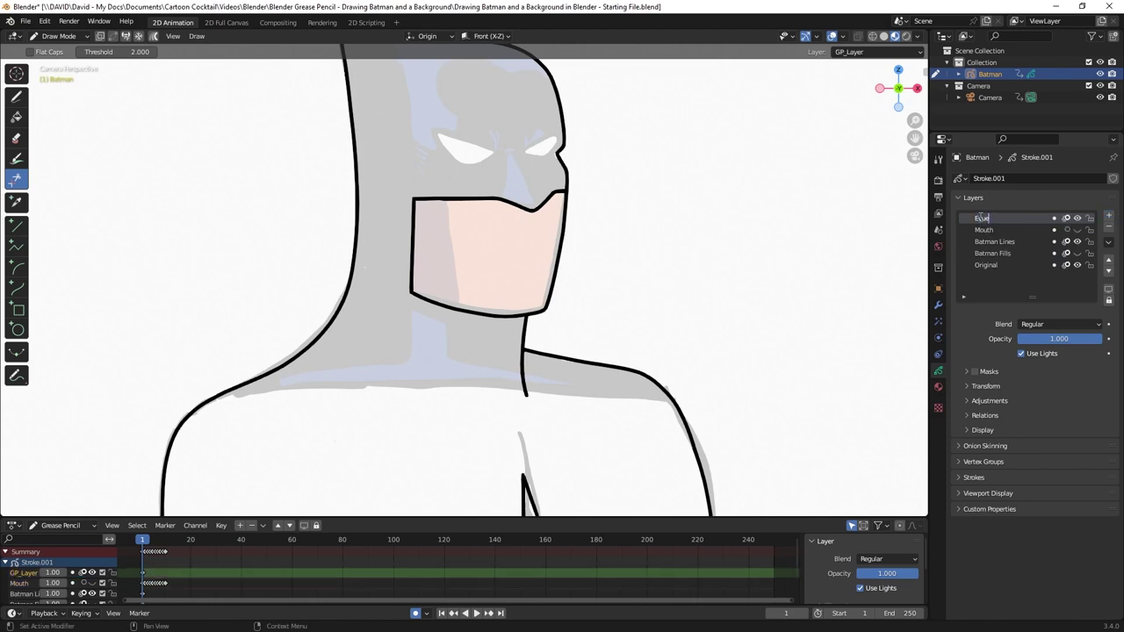
pyautogui.write('s')
pyautogui.press('Return')
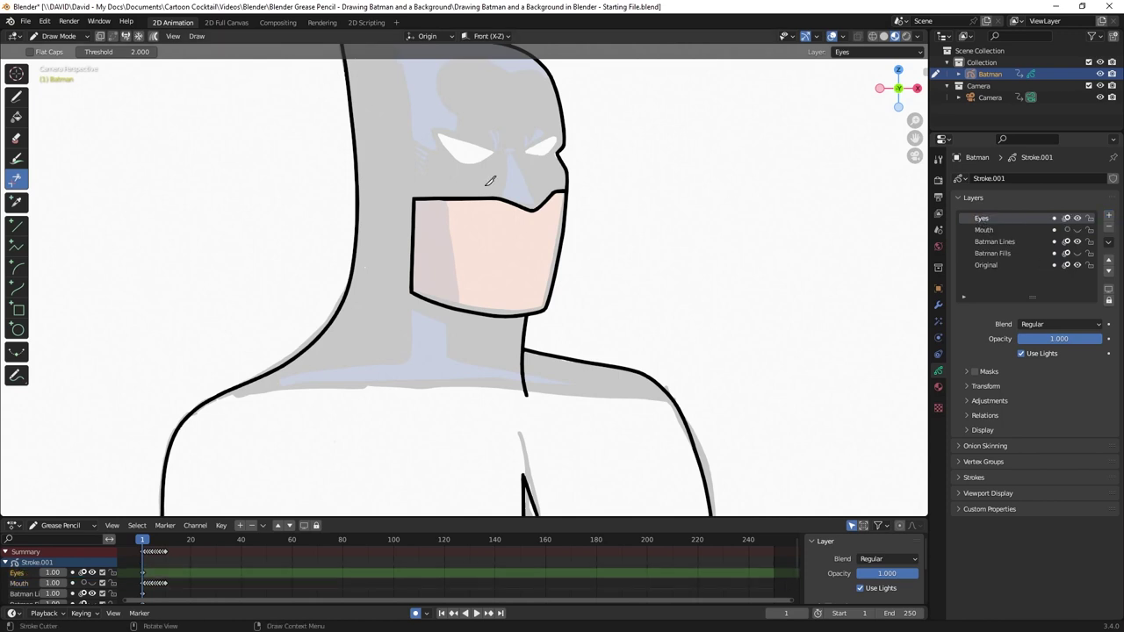
# - Ink the outlines of both eyes with the Draw tool, letting the strokes cross past each other at the corners
pyautogui.scroll(3, 482, 140)
pyautogui.scroll(2, 482, 129)
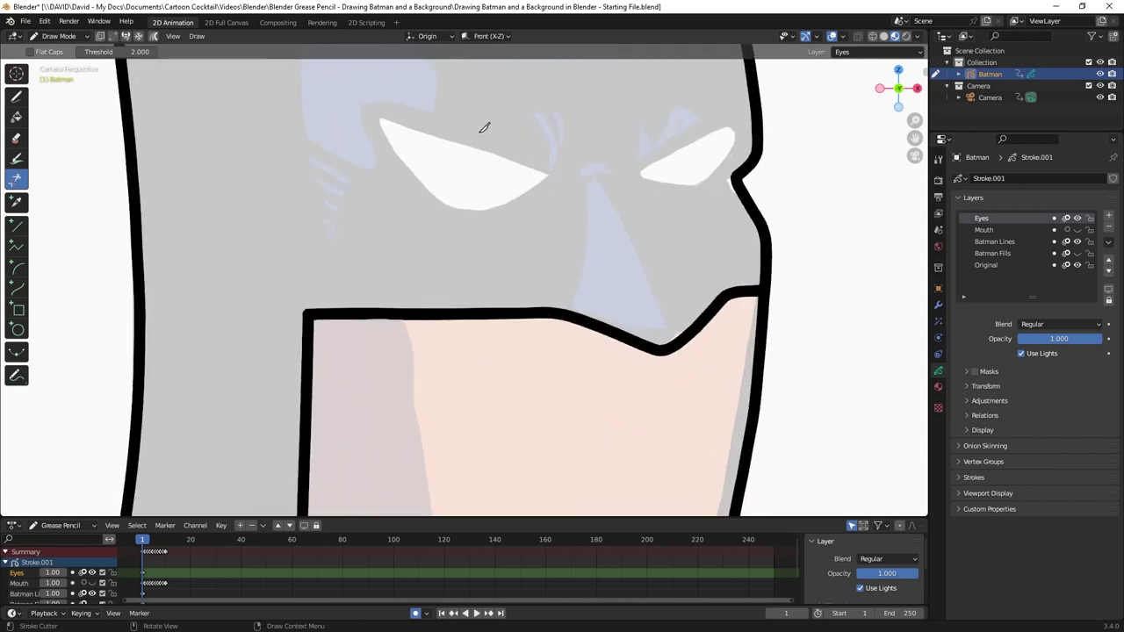
pyautogui.keyDown('shift'); pyautogui.moveTo(484, 127); pyautogui.dragTo(447, 252, button='middle'); pyautogui.keyUp('shift')
pyautogui.press('d')
pyautogui.moveTo(318, 224); pyautogui.dragTo(549, 307)
pyautogui.moveTo(349, 195)
pyautogui.mouseDown()
pyautogui.moveTo(412, 335)
pyautogui.moveTo(541, 261)
pyautogui.mouseUp()
pyautogui.moveTo(585, 304)
pyautogui.mouseDown()
pyautogui.moveTo(692, 229)
pyautogui.moveTo(698, 256)
pyautogui.moveTo(676, 301)
pyautogui.moveTo(616, 305)
pyautogui.moveTo(579, 256)
pyautogui.mouseUp()
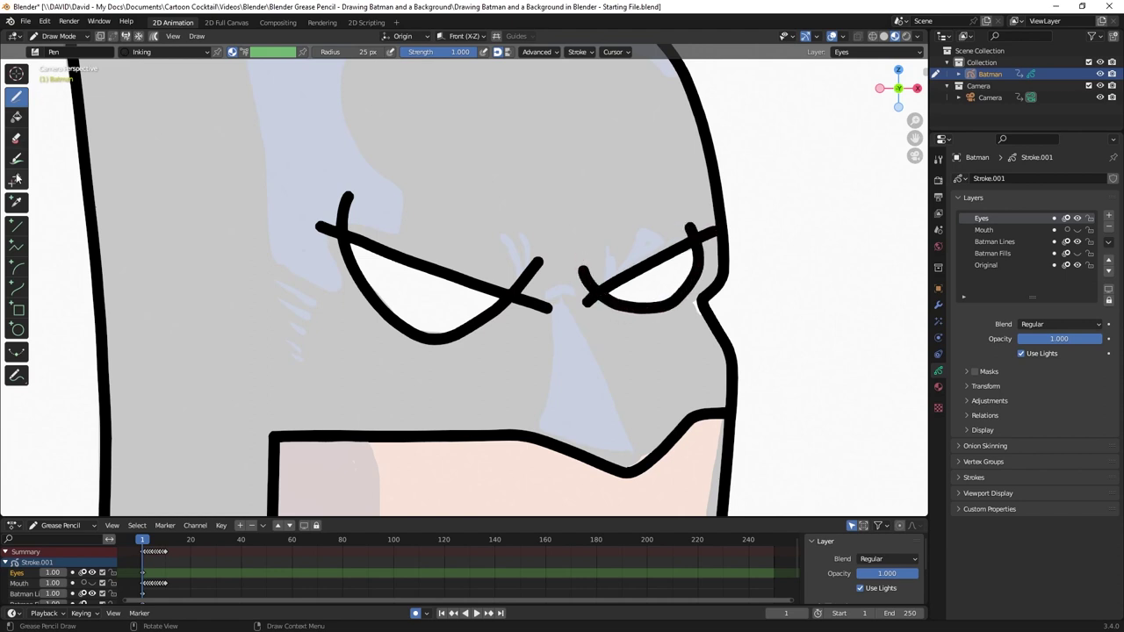
# - Trim the overshooting stroke ends at the corners of both eyes with the Cutter tool and hide the Original layer
pyautogui.click(16, 179)
pyautogui.moveTo(314, 222); pyautogui.dragTo(337, 237)
pyautogui.moveTo(351, 191); pyautogui.dragTo(338, 230)
pyautogui.moveTo(518, 251)
pyautogui.mouseDown()
pyautogui.moveTo(556, 261)
pyautogui.moveTo(543, 304)
pyautogui.moveTo(591, 291)
pyautogui.moveTo(572, 327)
pyautogui.mouseUp()
pyautogui.click(1077, 264)
pyautogui.moveTo(701, 205)
pyautogui.mouseDown()
pyautogui.moveTo(703, 234)
pyautogui.moveTo(722, 214)
pyautogui.moveTo(706, 260)
pyautogui.mouseUp()
# - Switch to Edit Mode and move the end point at the large eye's outer corner onto the adjoining stroke end
pyautogui.click(59, 36)
pyautogui.click(53, 60)
pyautogui.scroll(6, 339, 235)
pyautogui.moveTo(349, 186); pyautogui.dragTo(376, 216)
pyautogui.press('g')
pyautogui.click(372, 212)
pyautogui.scroll(-2, 378, 213)
# - Move the end point at the large eye's inner corner onto the adjoining stroke end
pyautogui.scroll(3, 725, 271)
pyautogui.moveTo(726, 272); pyautogui.dragTo(685, 347)
pyautogui.press('g')
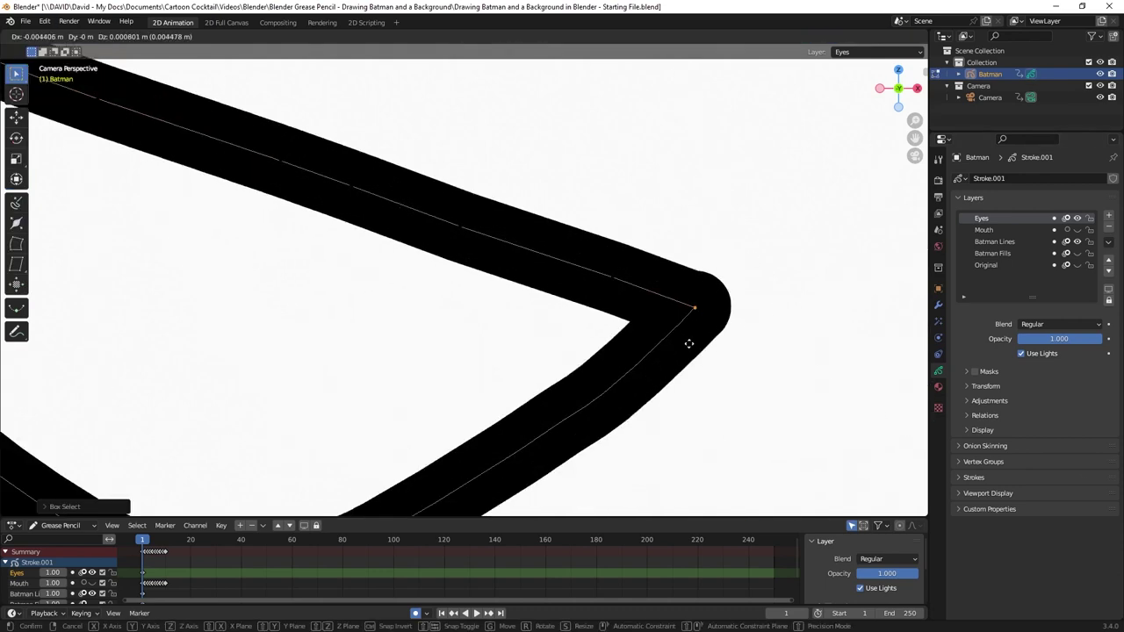
pyautogui.click(689, 343)
pyautogui.scroll(-2, 822, 367)
# - Align the end points of the upper and lower strokes at both corners of the small eye
pyautogui.scroll(2, 620, 351)
pyautogui.moveTo(534, 286); pyautogui.dragTo(579, 329)
pyautogui.rightClick(603, 353)
pyautogui.click(602, 353)
pyautogui.click(628, 316)
pyautogui.scroll(-2, 634, 358)
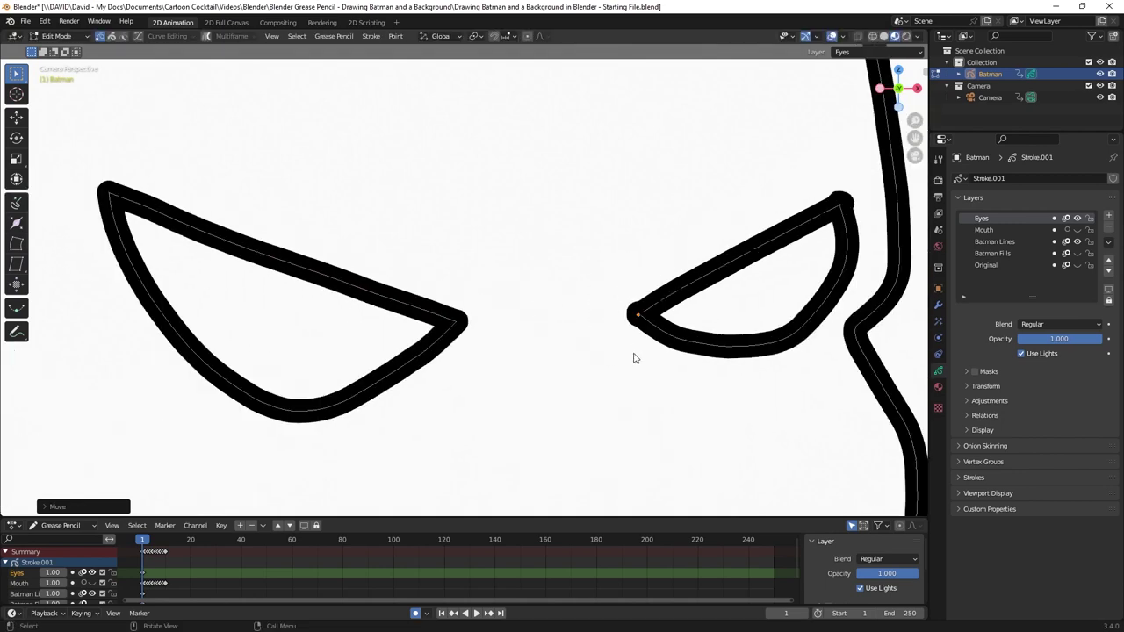
pyautogui.scroll(4, 842, 209)
pyautogui.moveTo(888, 165); pyautogui.dragTo(836, 200)
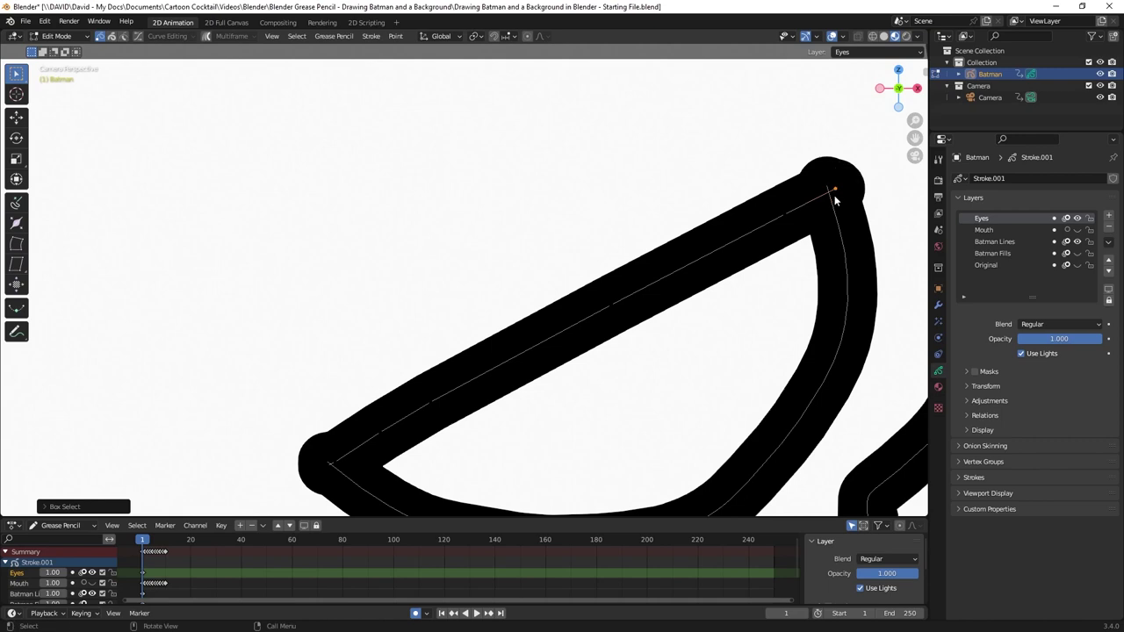
pyautogui.scroll(-8, 828, 214)
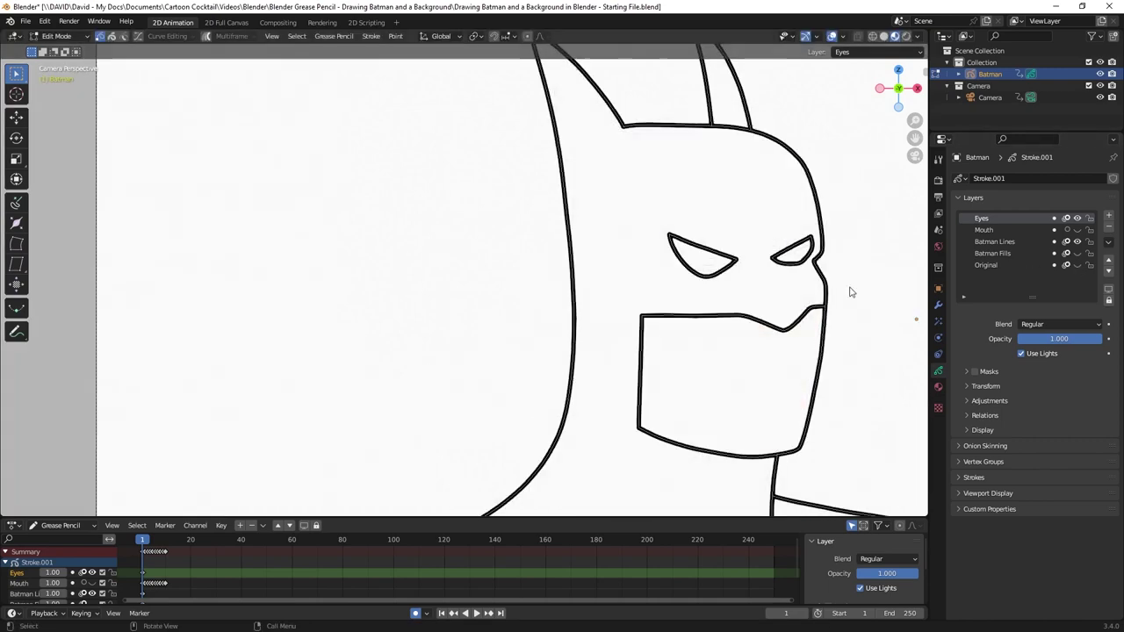
# - Rotate the whole large eye slightly counter-clockwise and shift it a little toward the small eye
pyautogui.scroll(-3, 849, 293)
pyautogui.scroll(5, 803, 304)
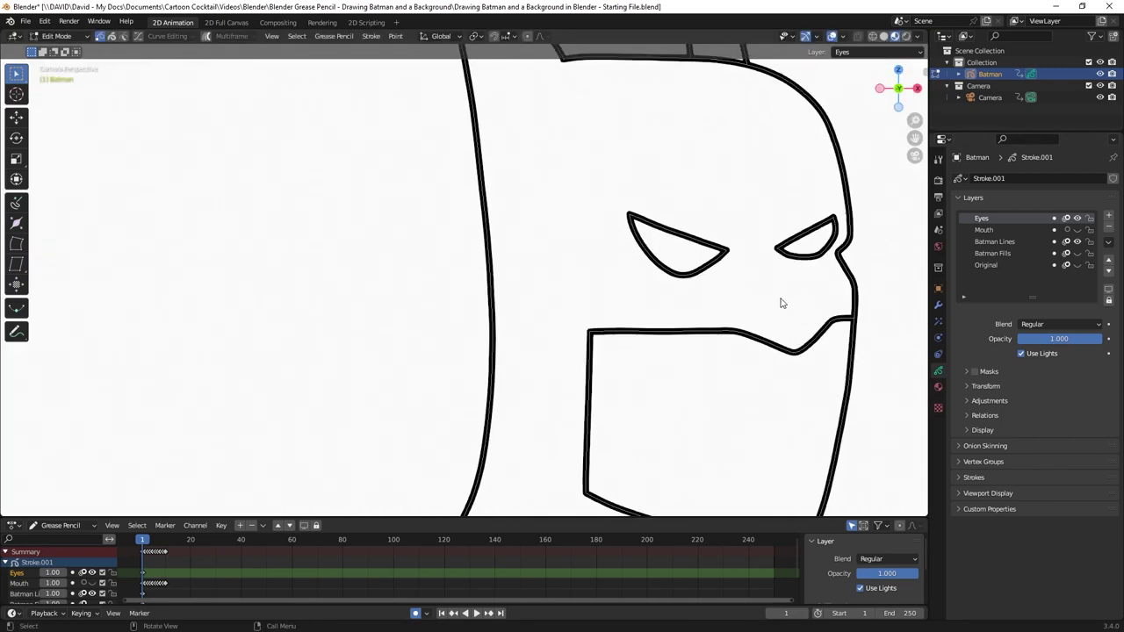
pyautogui.moveTo(575, 193)
pyautogui.mouseDown()
pyautogui.moveTo(717, 289)
pyautogui.moveTo(752, 296)
pyautogui.mouseUp()
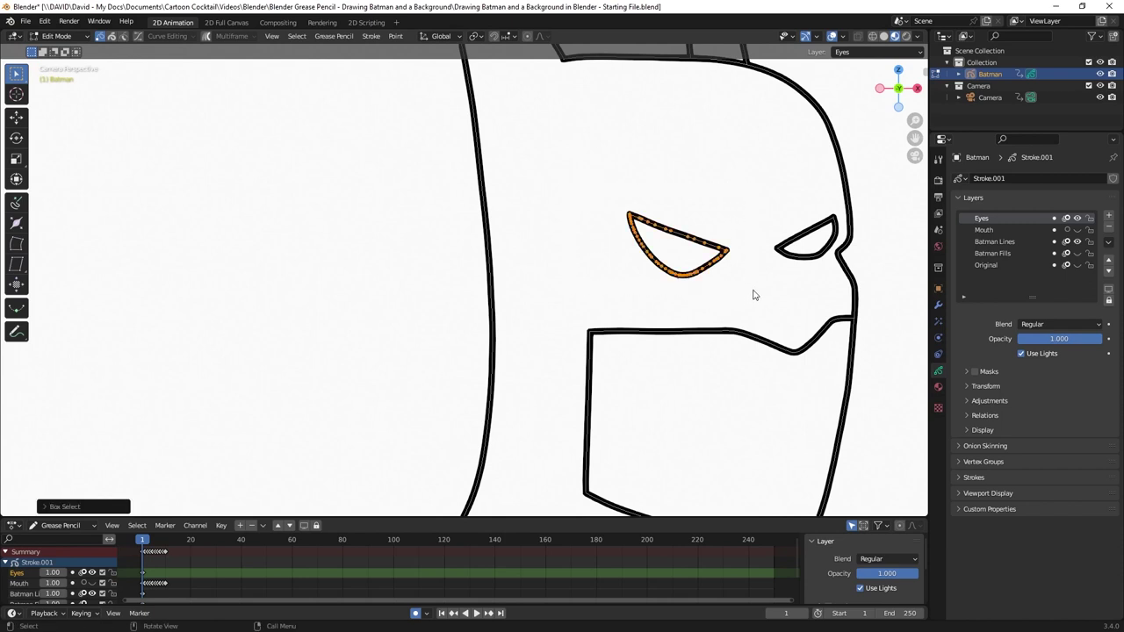
pyautogui.press('r')
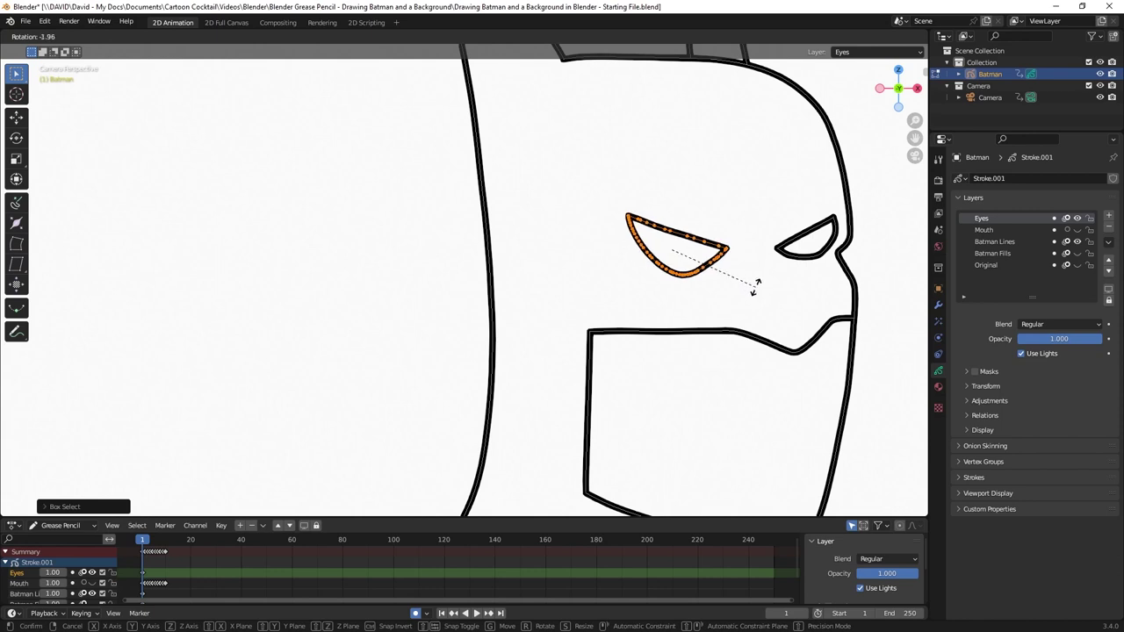
pyautogui.click(758, 288)
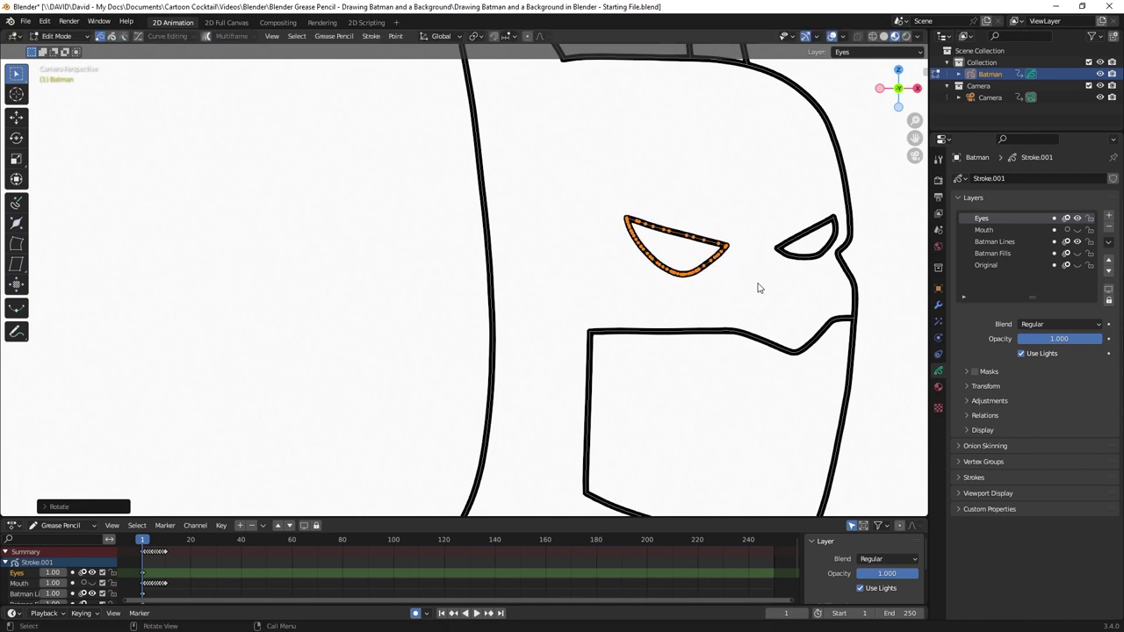
pyautogui.press('g')
pyautogui.click(761, 283)
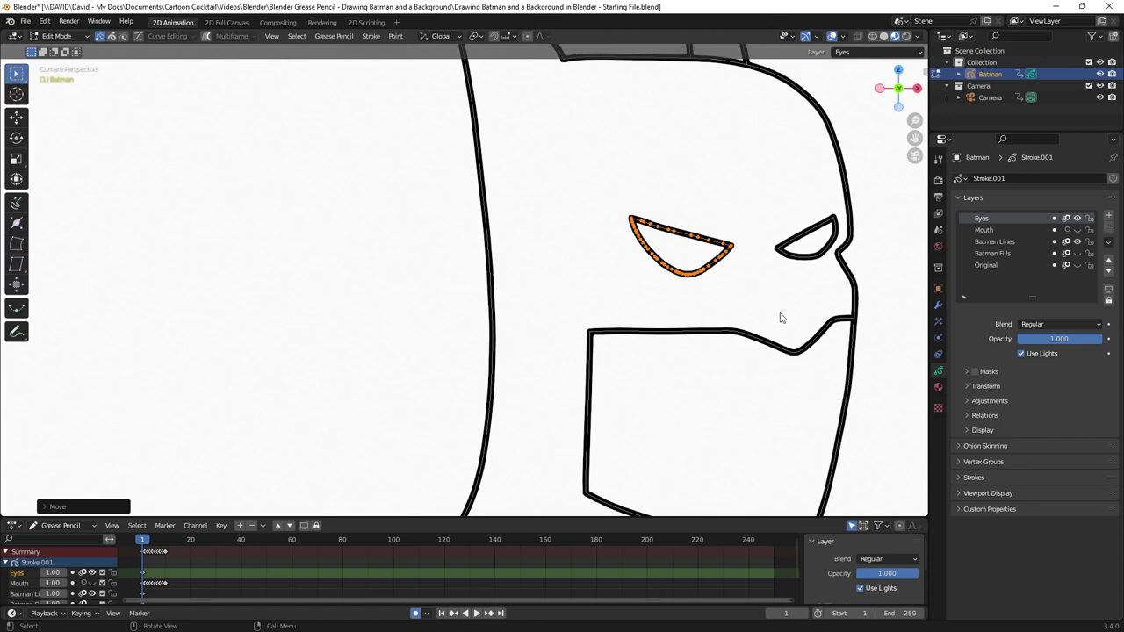
pyautogui.scroll(-1, 886, 243)
pyautogui.click(886, 301)
# - Show the Original layer again and check the Mouth layer over the new outlines, leaving Mouth hidden
pyautogui.scroll(-4, 881, 304)
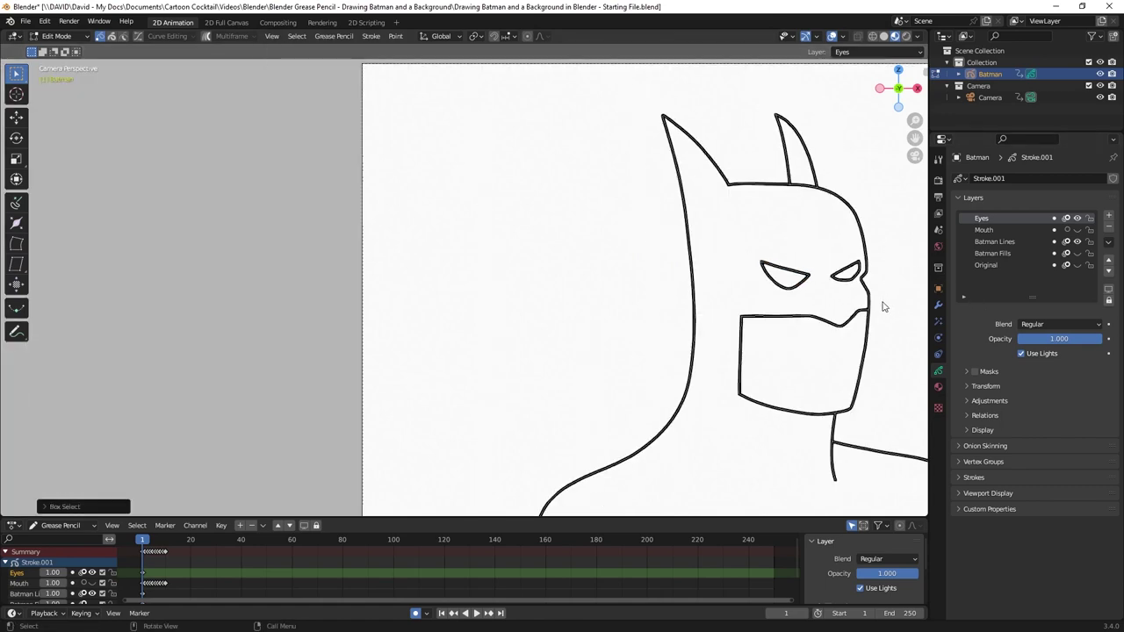
pyautogui.scroll(-2, 881, 342)
pyautogui.scroll(6, 882, 344)
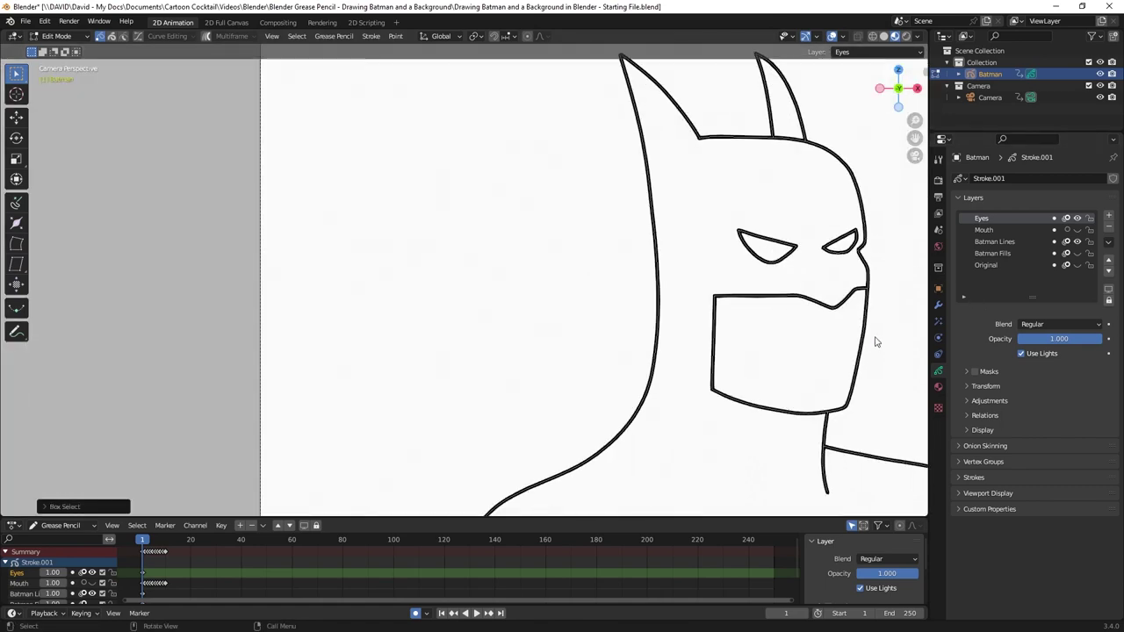
pyautogui.click(1077, 265)
pyautogui.scroll(-5, 809, 315)
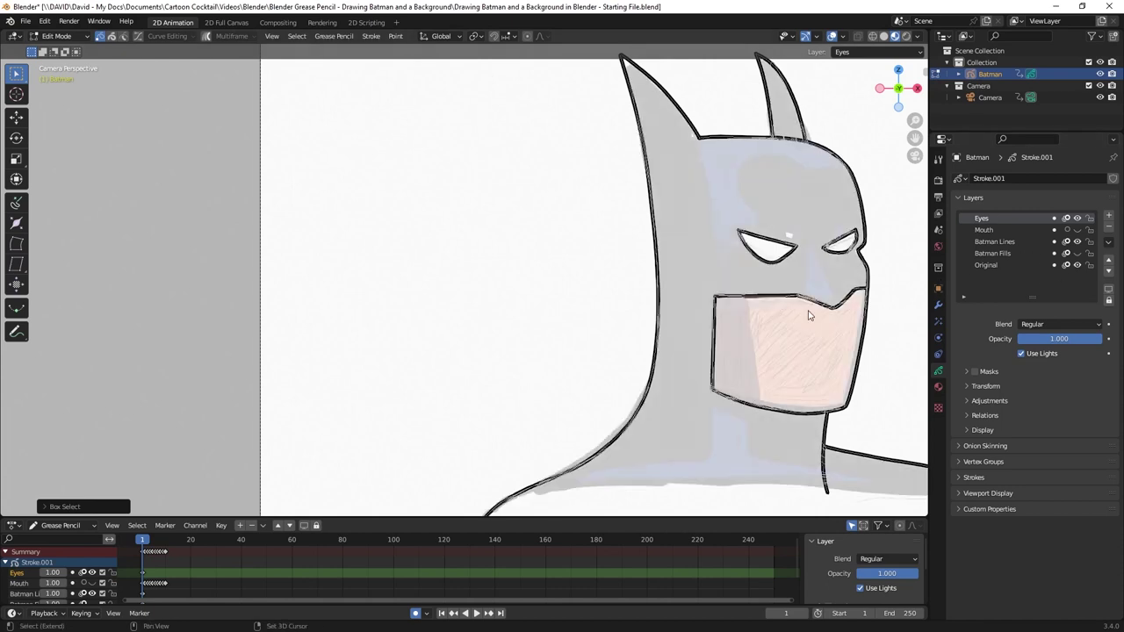
pyautogui.scroll(-3, 506, 304)
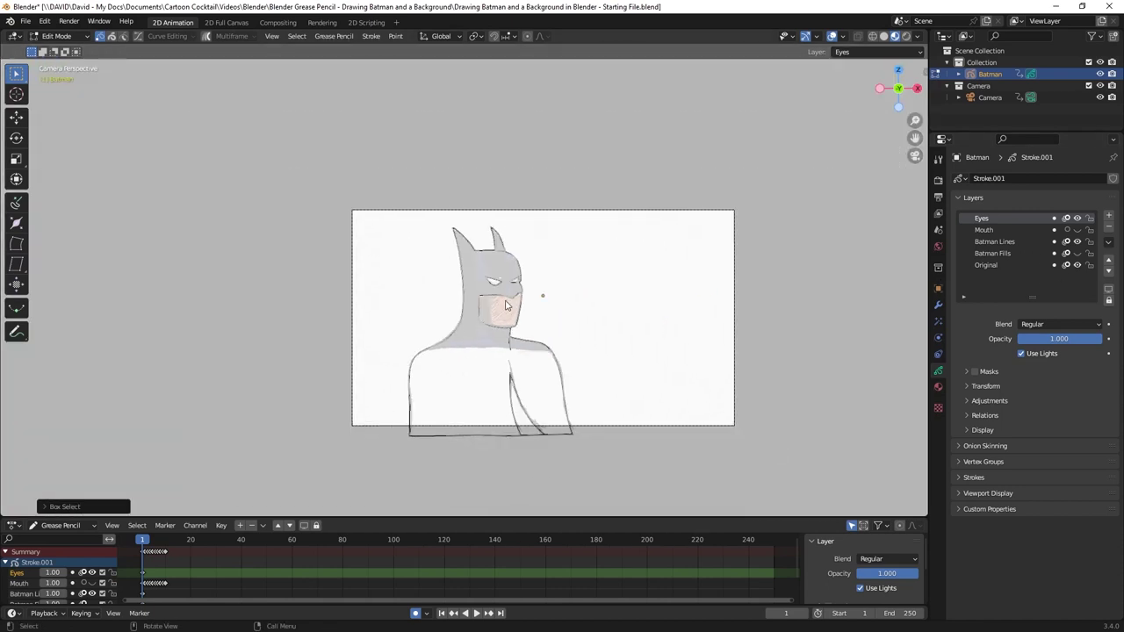
pyautogui.scroll(7, 505, 325)
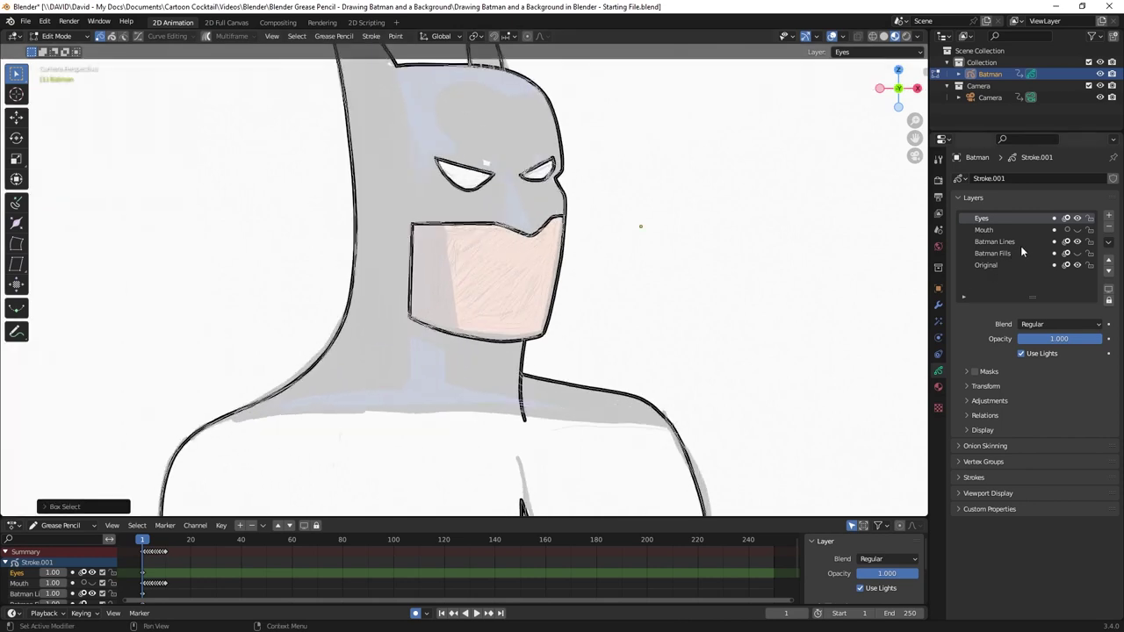
pyautogui.click(1078, 230)
pyautogui.click(1077, 230)
pyautogui.press('Home')
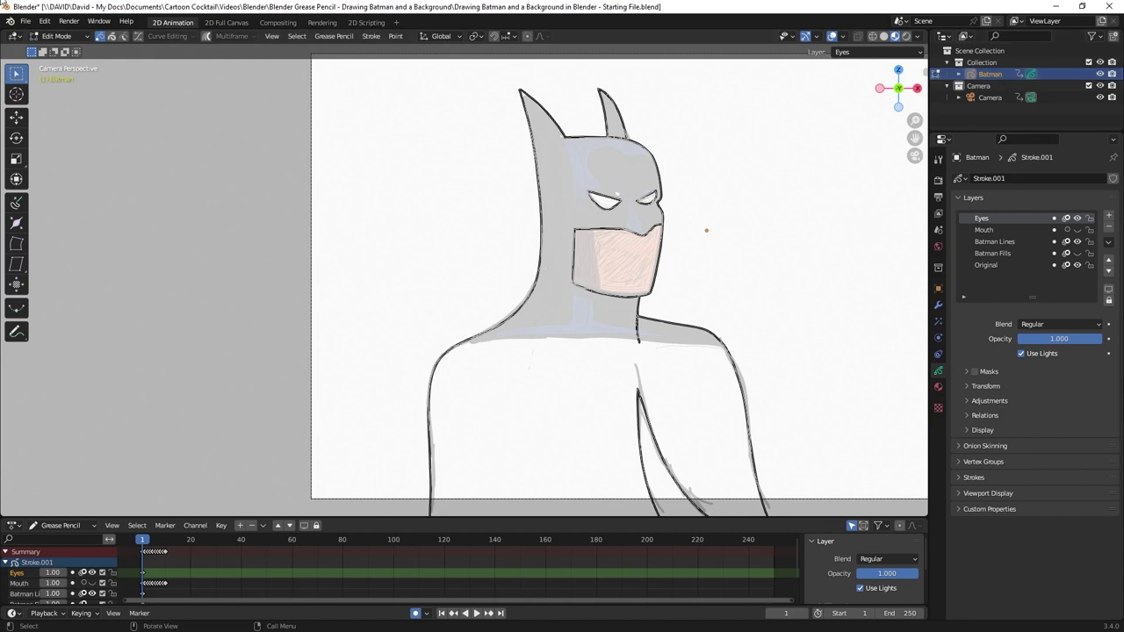
# - Return to Draw Mode with the Draw tool and look at the Color Attribute palette, keeping Material as the colour mode
pyautogui.click(58, 36)
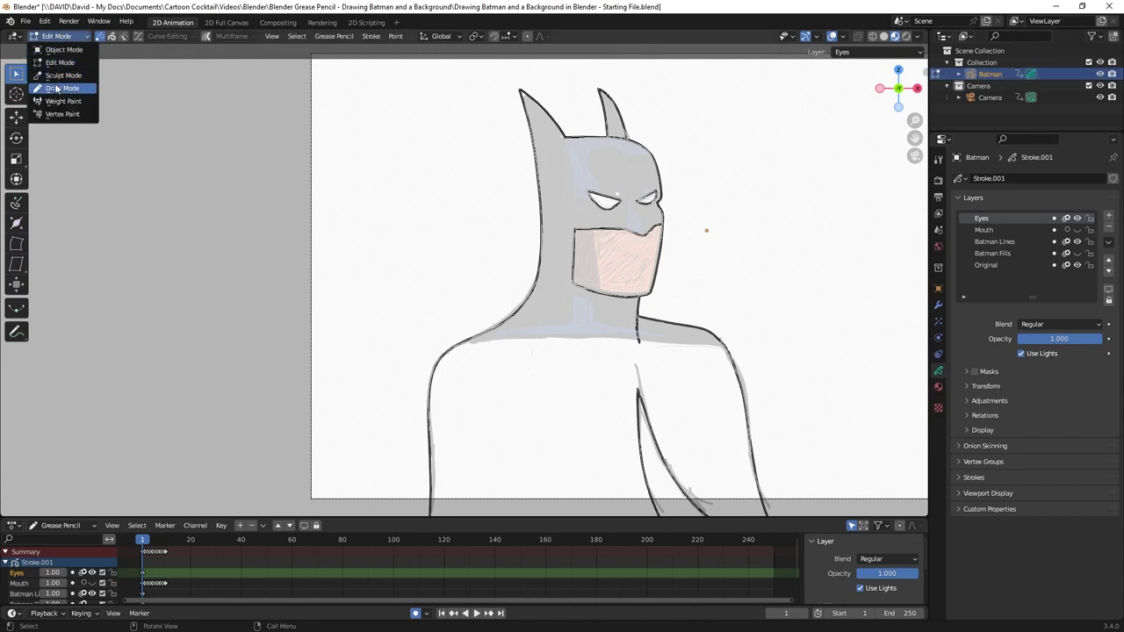
pyautogui.click(53, 88)
pyautogui.click(16, 97)
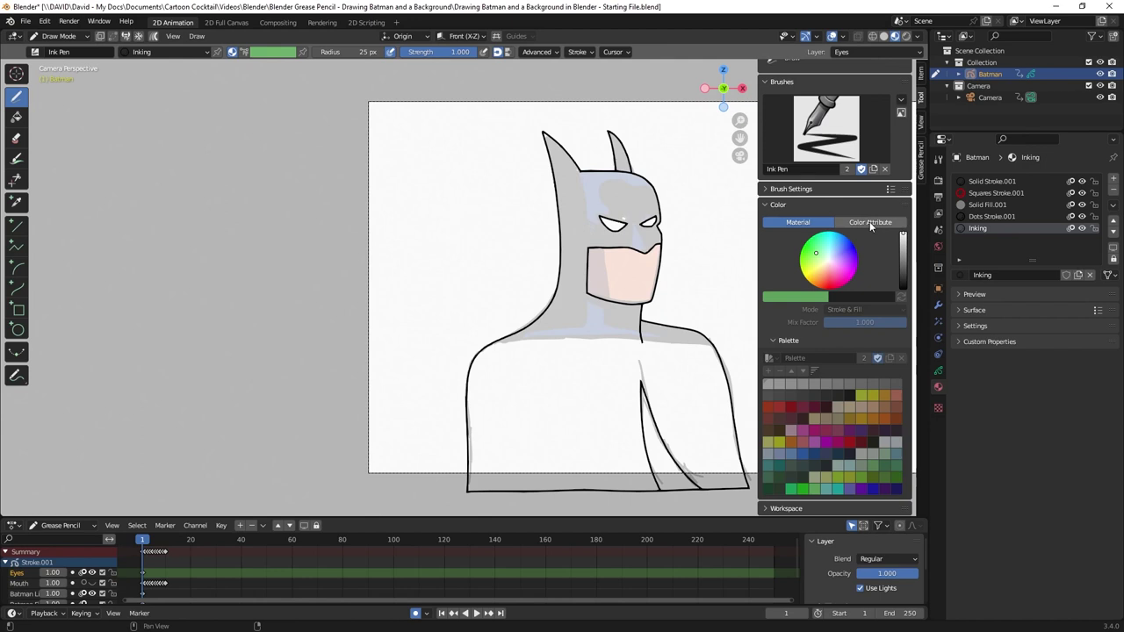
pyautogui.click(871, 223)
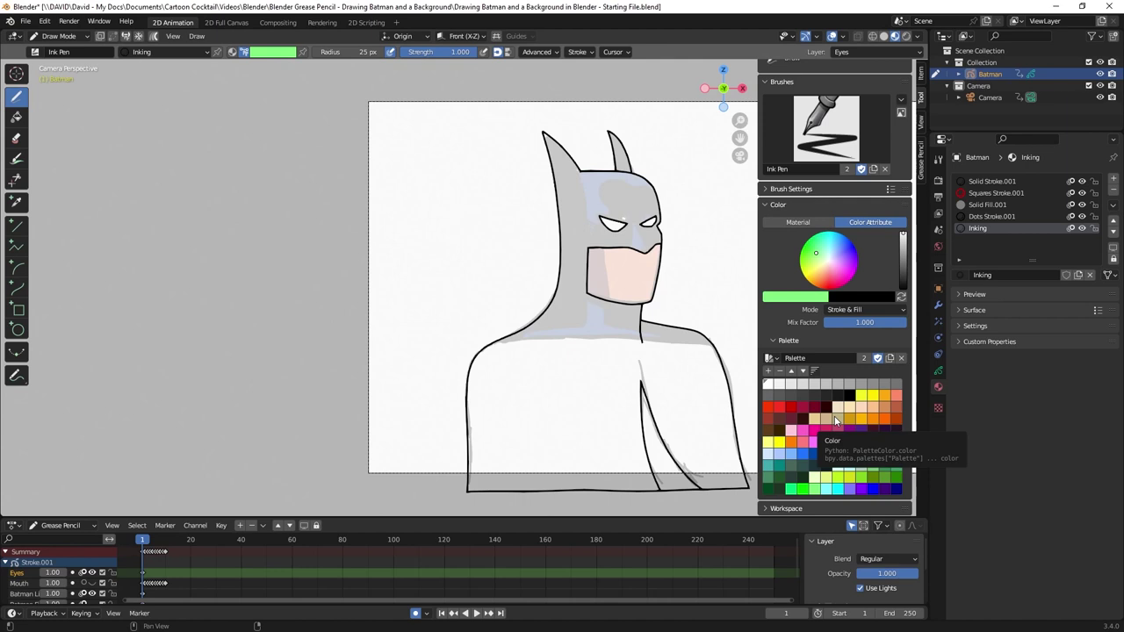
pyautogui.click(1010, 262)
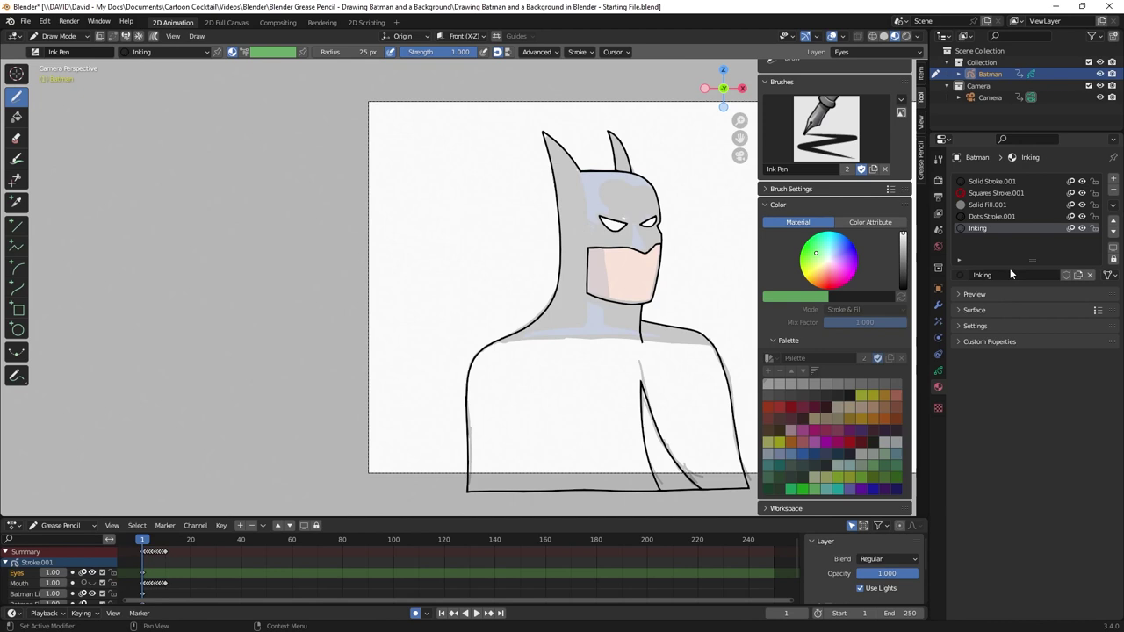
# - Enlarge the material list and add a new material named Batman Blue
pyautogui.moveTo(1009, 268); pyautogui.dragTo(1006, 357)
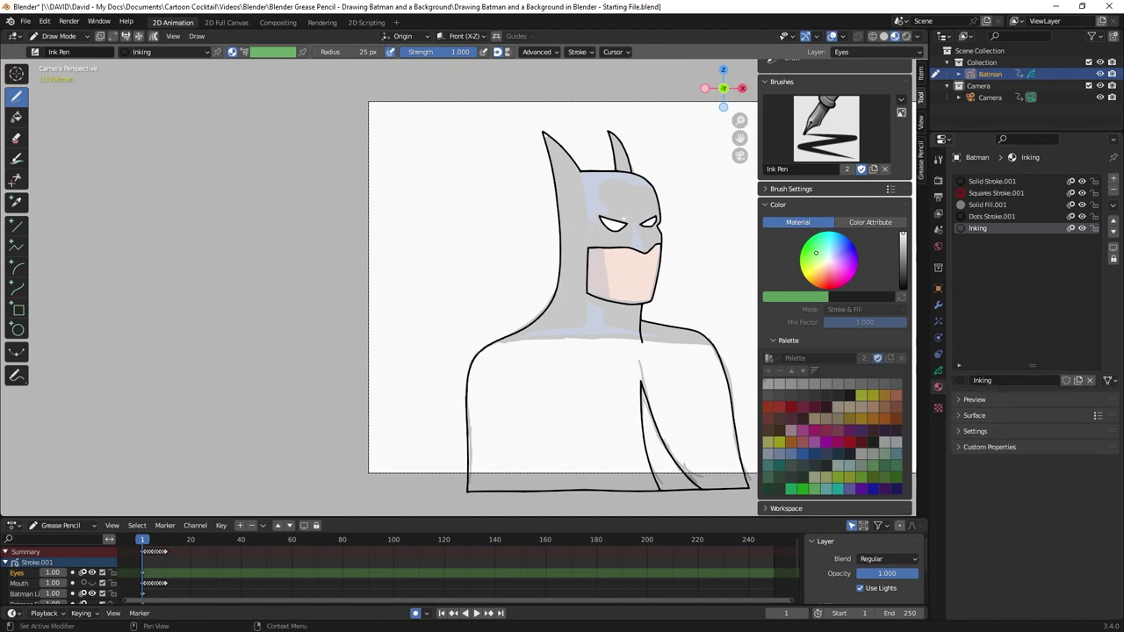
pyautogui.click(1112, 179)
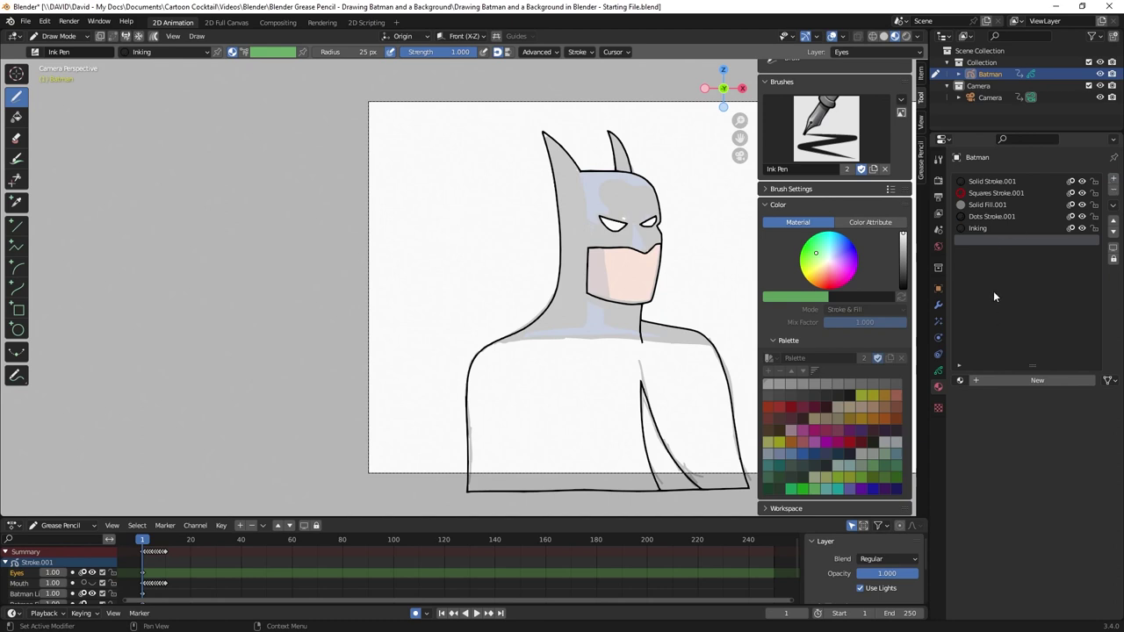
pyautogui.click(1037, 380)
pyautogui.click(1032, 379)
pyautogui.write('Batman Blue')
pyautogui.press('Return')
# - Add another new material and name it Batman Black
pyautogui.click(1113, 179)
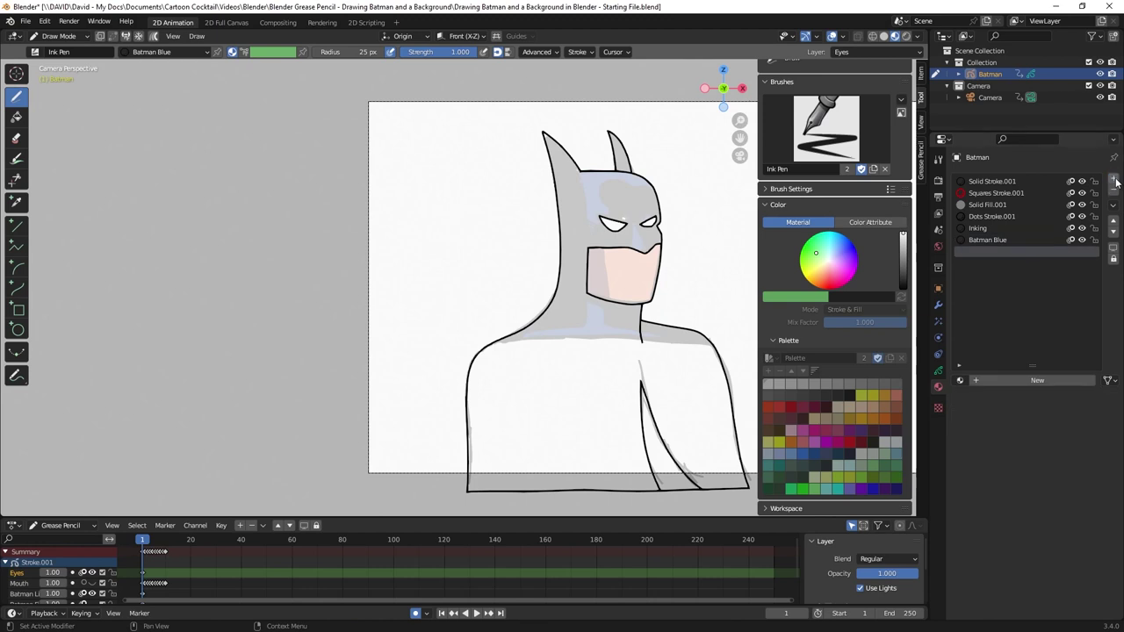
pyautogui.click(1032, 379)
pyautogui.click(1018, 379)
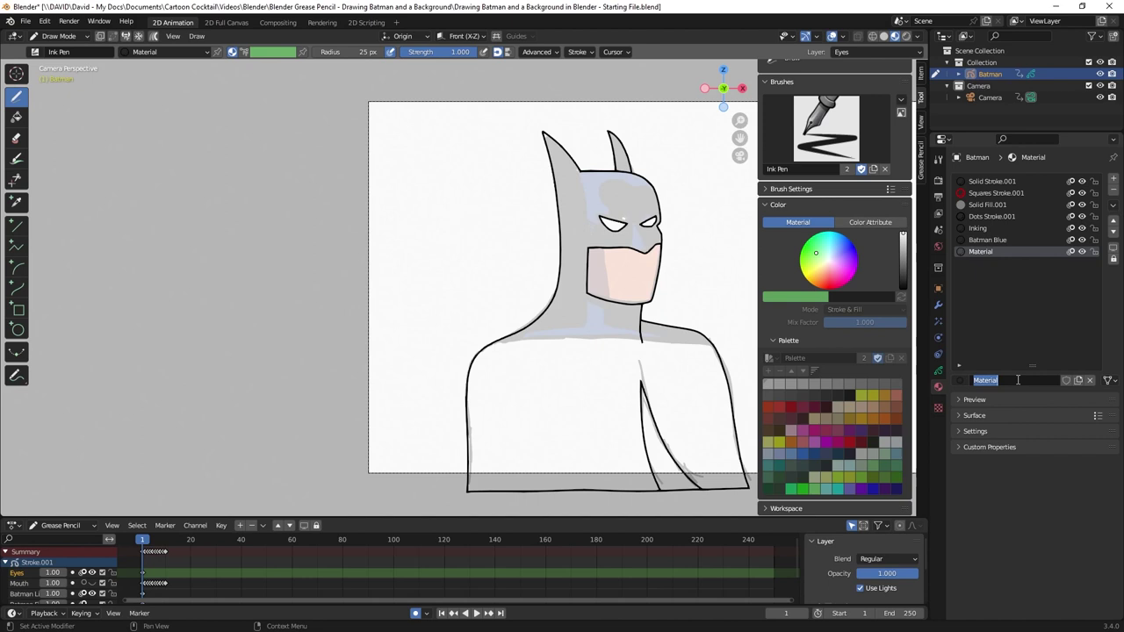
pyautogui.write('Batman Black')
pyautogui.press('Return')
# - Create a new material in the next slot and name it Batman Skin
pyautogui.click(1036, 263)
pyautogui.click(1038, 384)
pyautogui.doubleClick(1036, 380)
pyautogui.write('Batman Skin')
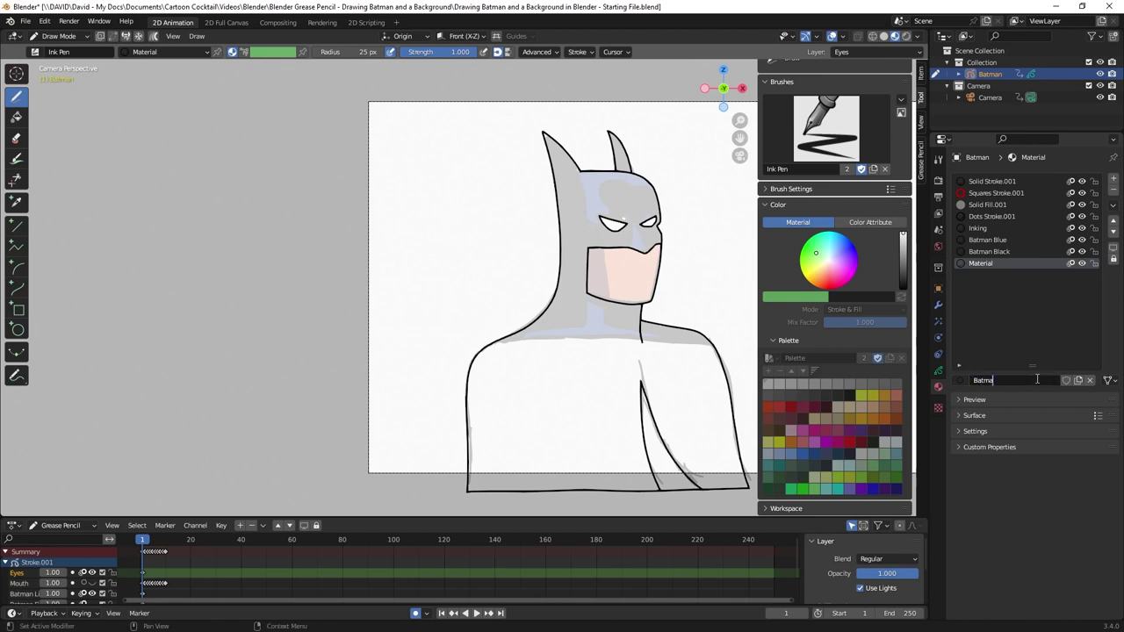
pyautogui.press('Return')
# - Add a new material slot with a material named Batman White
pyautogui.click(1113, 177)
pyautogui.click(1034, 380)
pyautogui.doubleClick(1029, 380)
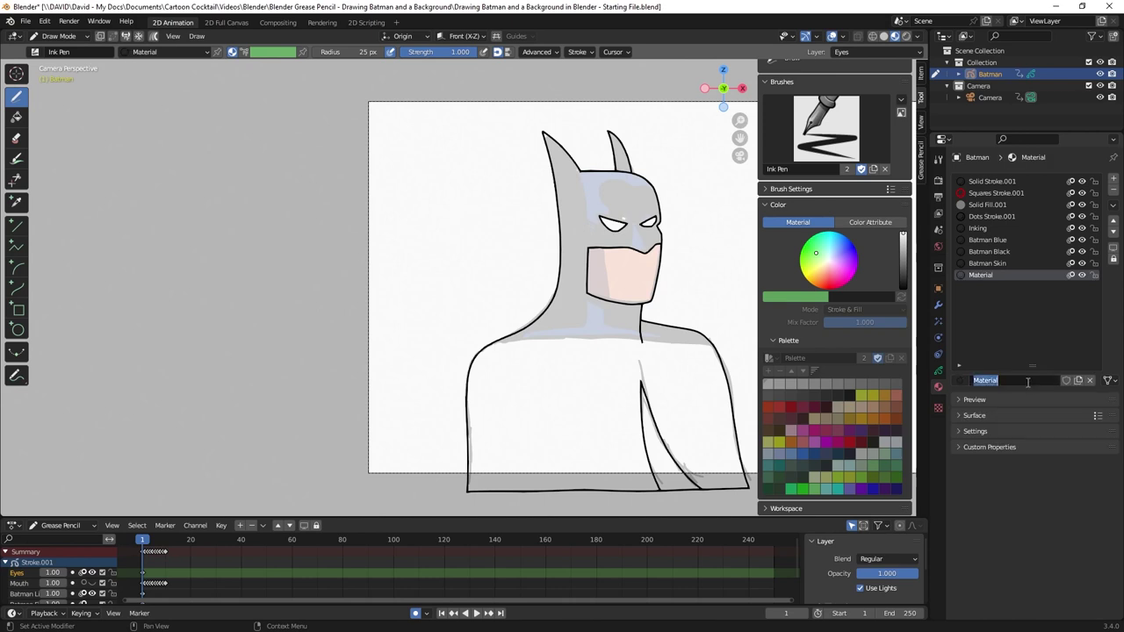
pyautogui.write('Batman White')
pyautogui.press('Return')
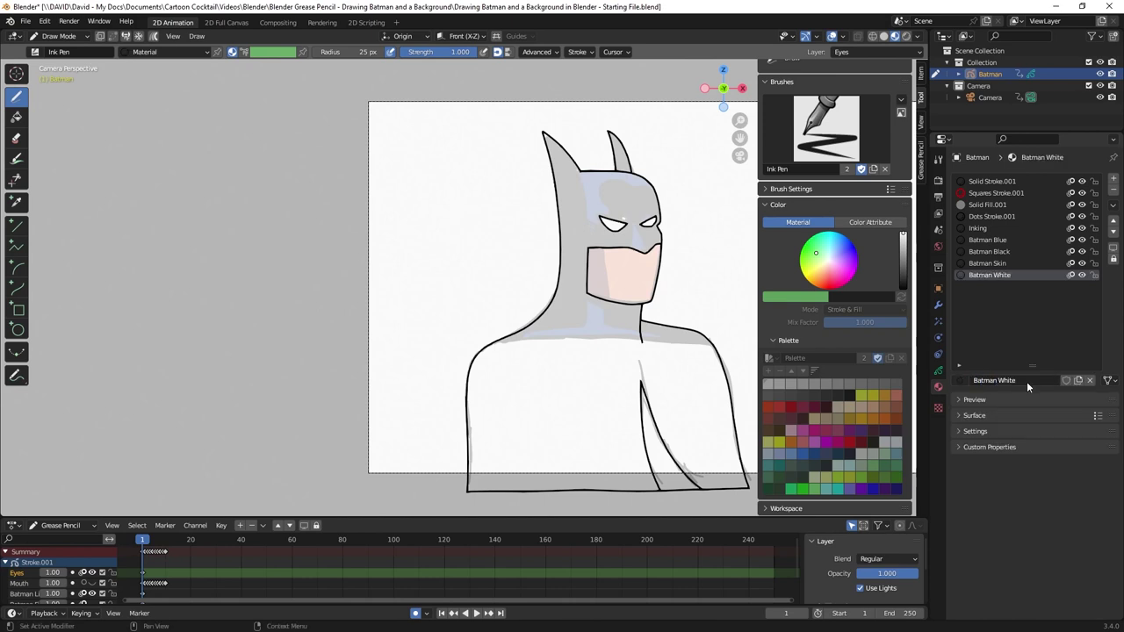
# - Add one more material and name it Batman Skin Shadow
pyautogui.click(1114, 176)
pyautogui.click(1028, 382)
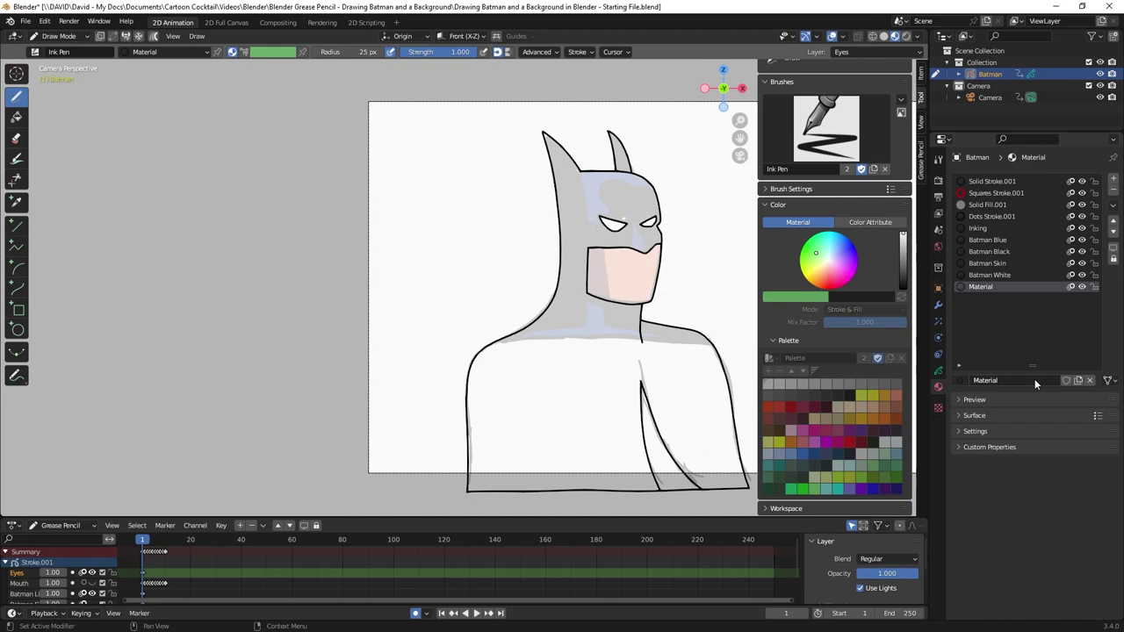
pyautogui.doubleClick(1018, 381)
pyautogui.press('BackSpace')
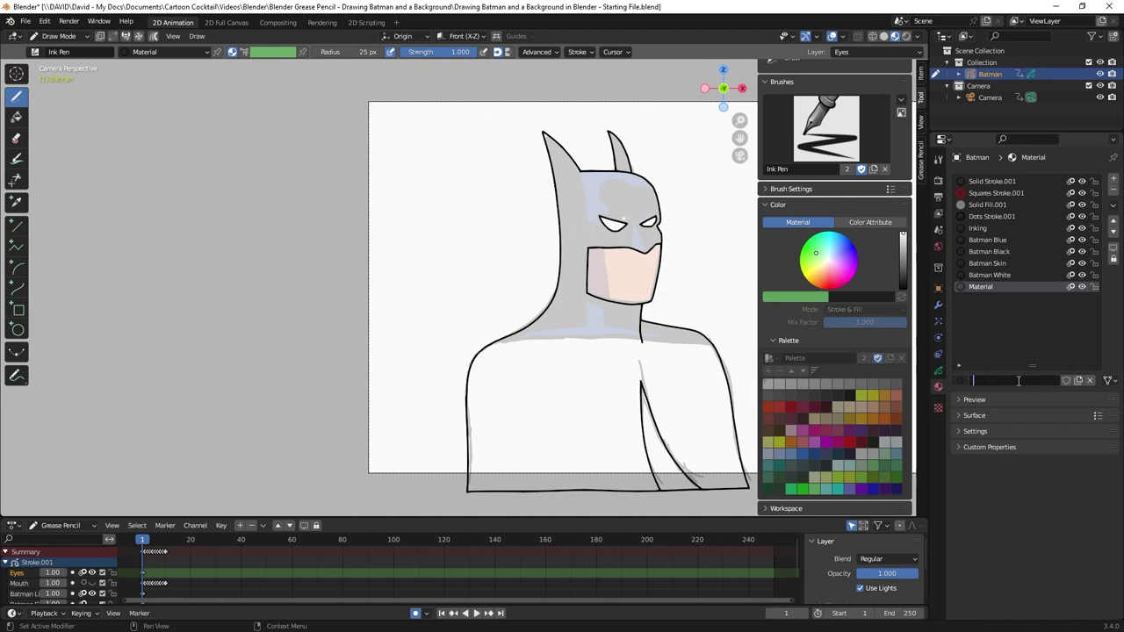
pyautogui.write('Batman Skin Shadow')
pyautogui.press('Return')
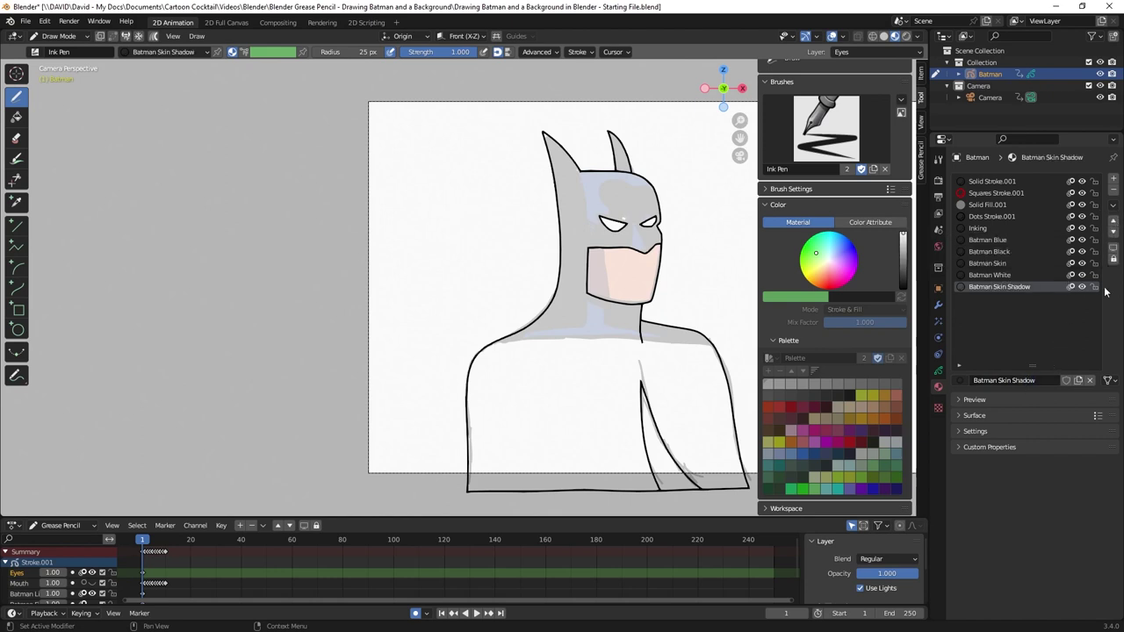
# - Reorder the materials so Batman White sits directly above Batman Skin, followed by Batman Skin Shadow
pyautogui.click(1114, 220)
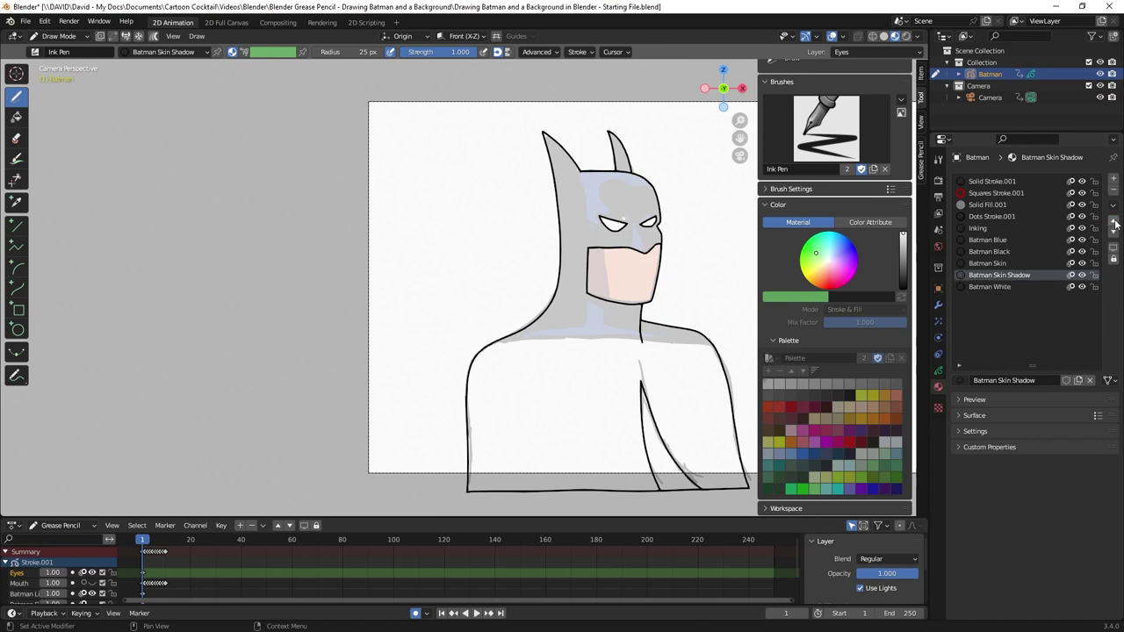
pyautogui.click(1009, 287)
pyautogui.click(1115, 221)
pyautogui.click(1115, 221)
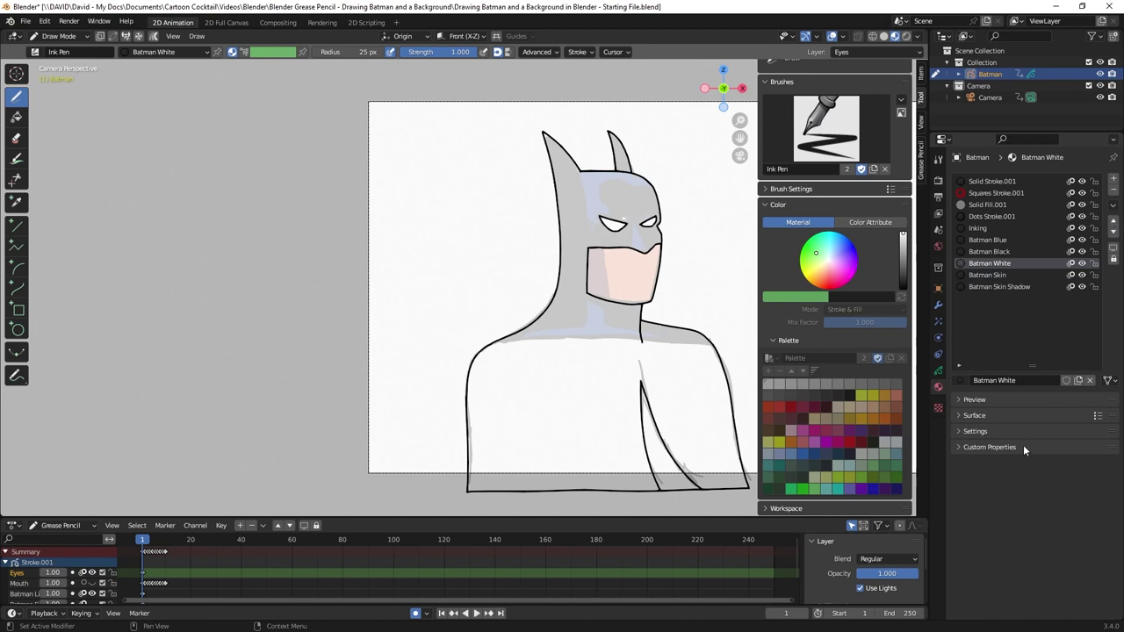
# - Raise the opacity of the Original layer to 1.000
pyautogui.click(937, 370)
pyautogui.click(1001, 253)
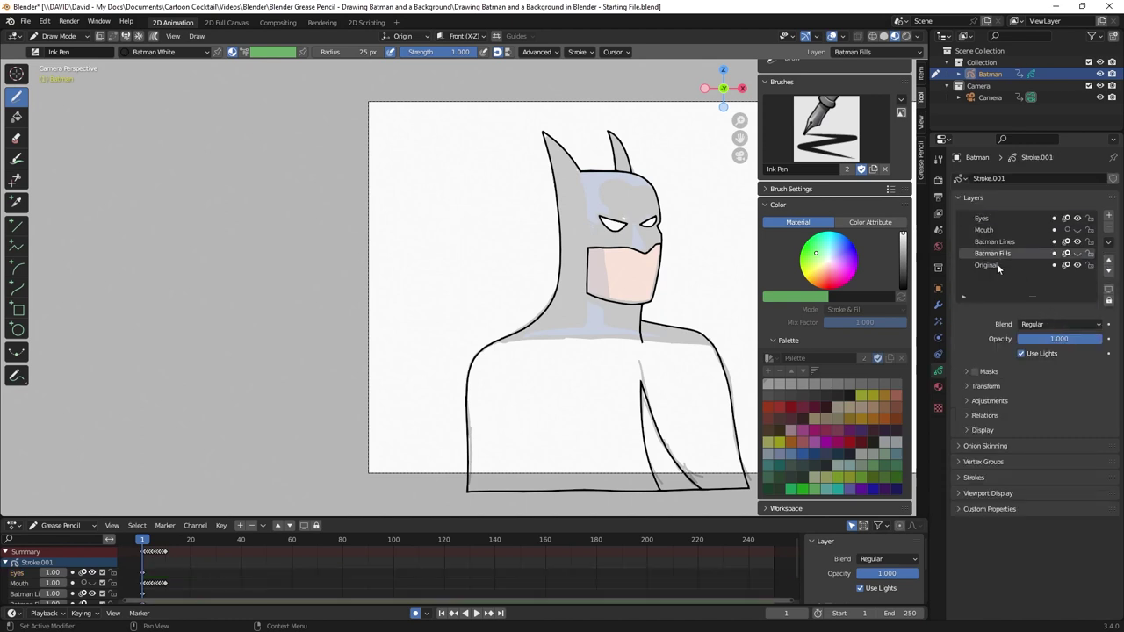
pyautogui.click(997, 265)
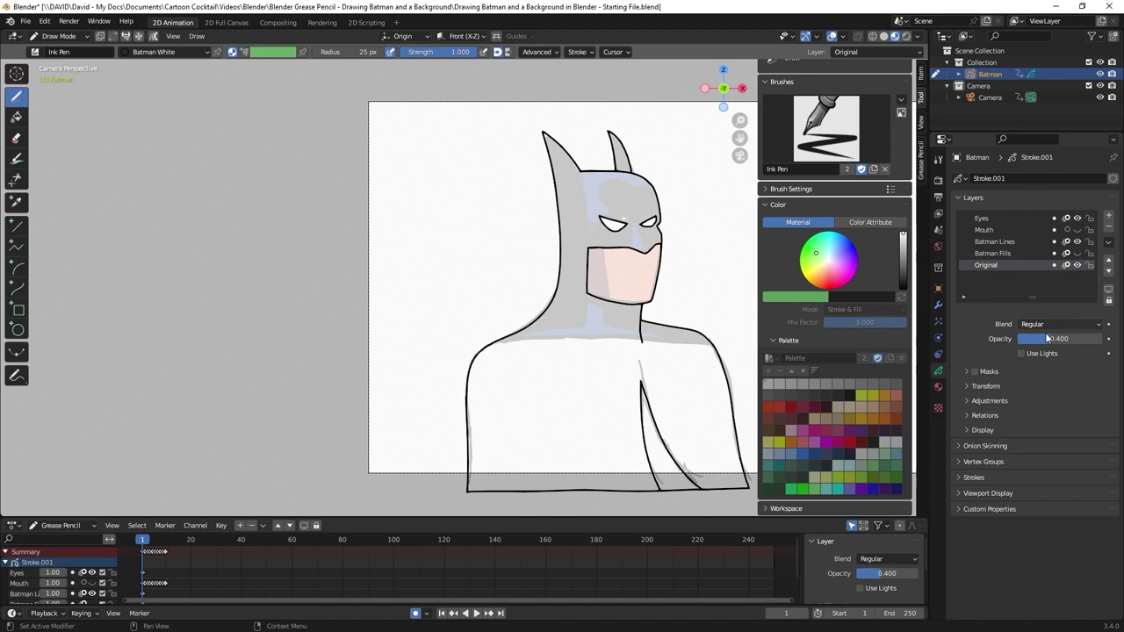
pyautogui.moveTo(1047, 339); pyautogui.dragTo(1103, 339)
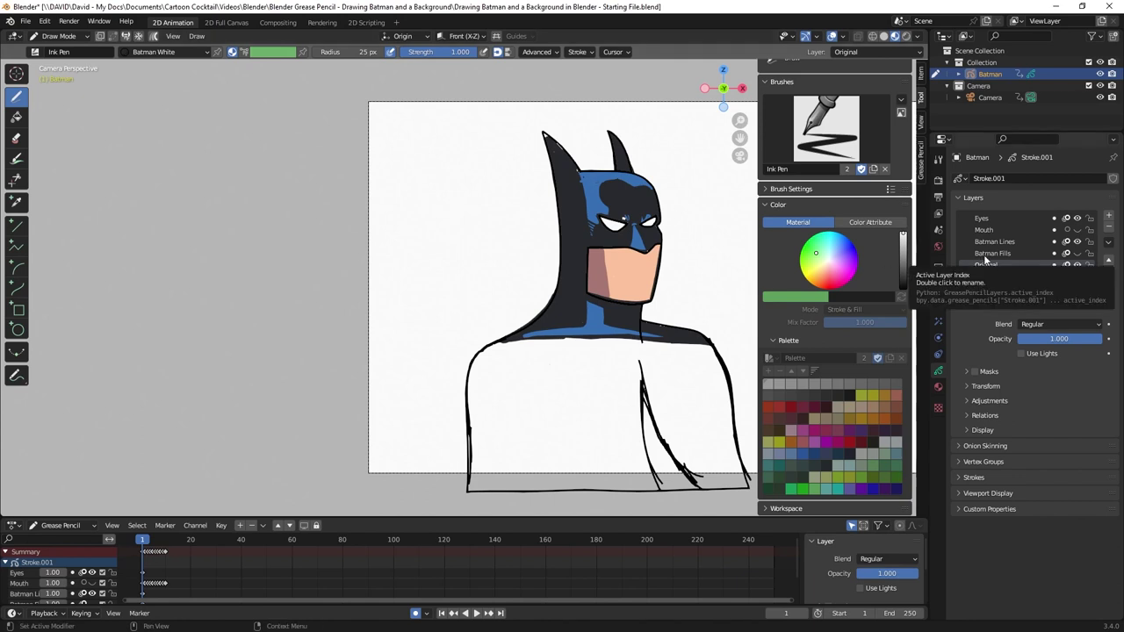
# - Make Batman Blue a fill-only material without stroke, sampling its fill colour from the blue of the original drawing's cowl
pyautogui.click(938, 386)
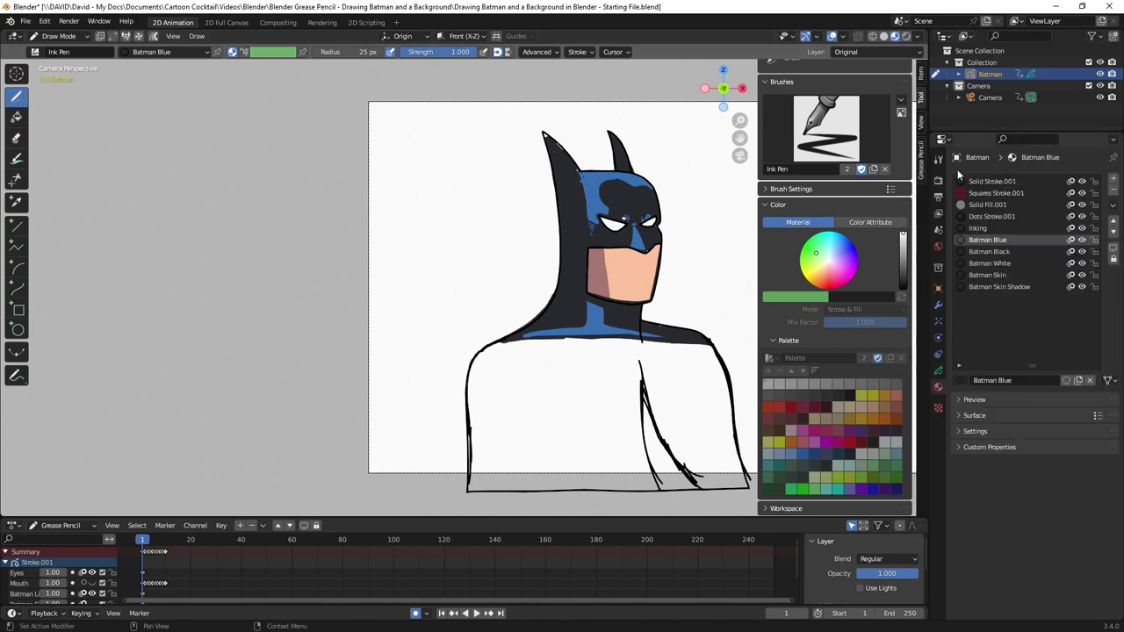
pyautogui.click(960, 416)
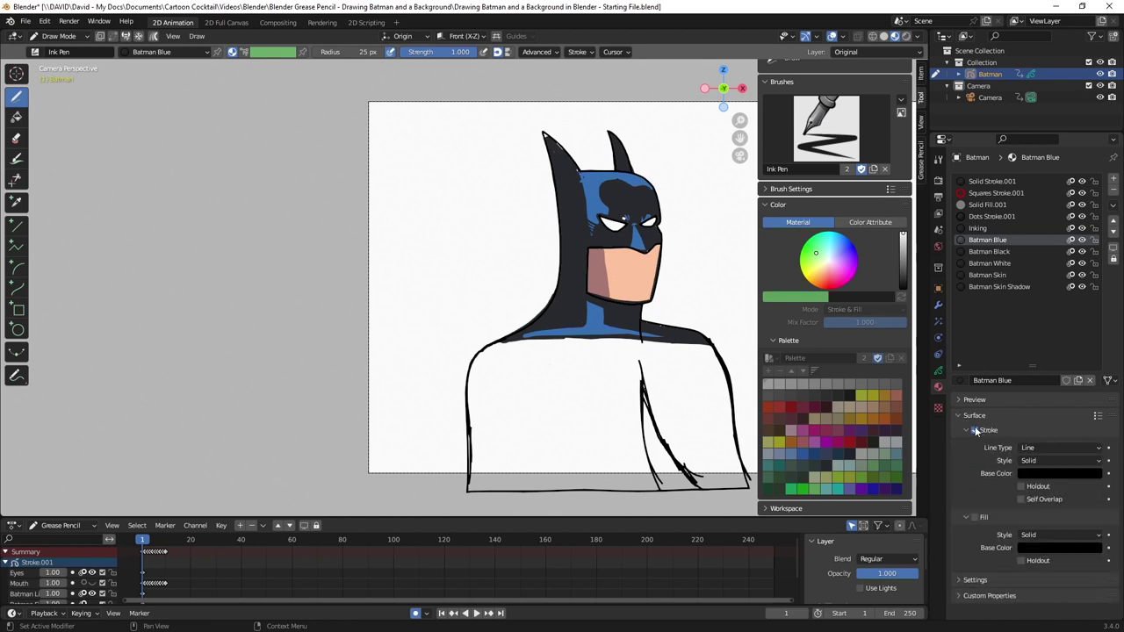
pyautogui.click(977, 517)
pyautogui.click(1058, 546)
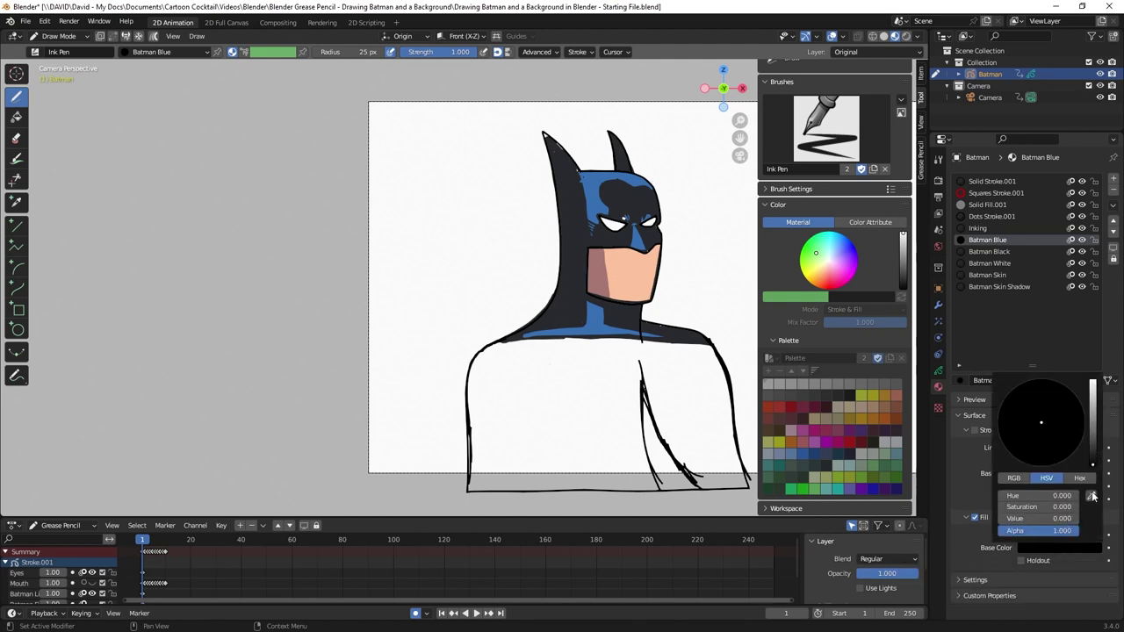
pyautogui.click(1091, 496)
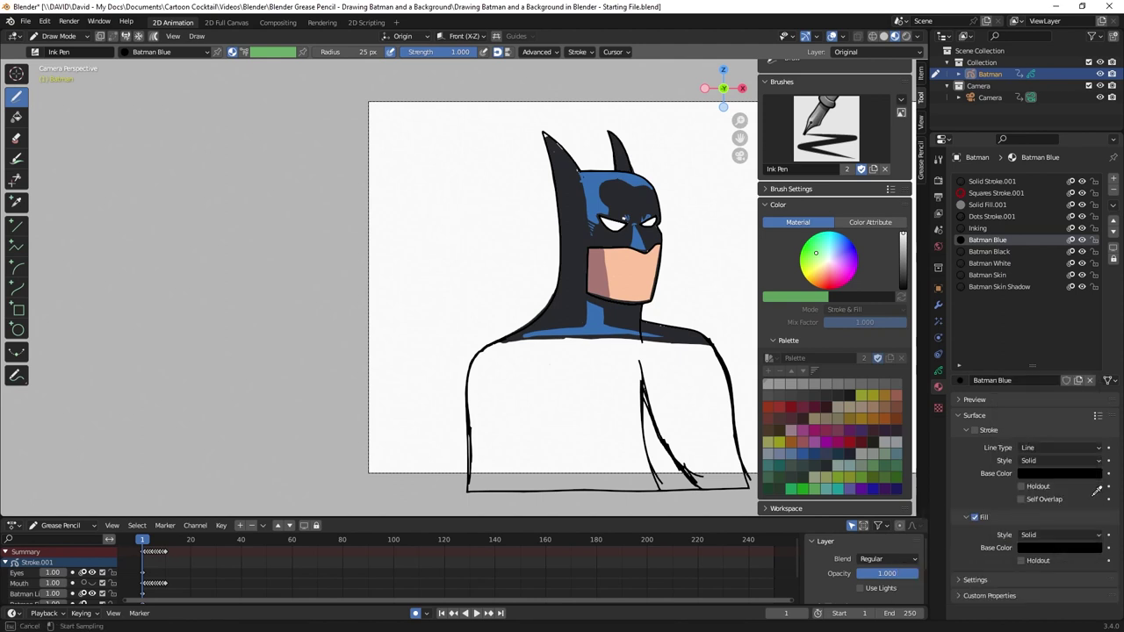
pyautogui.click(599, 174)
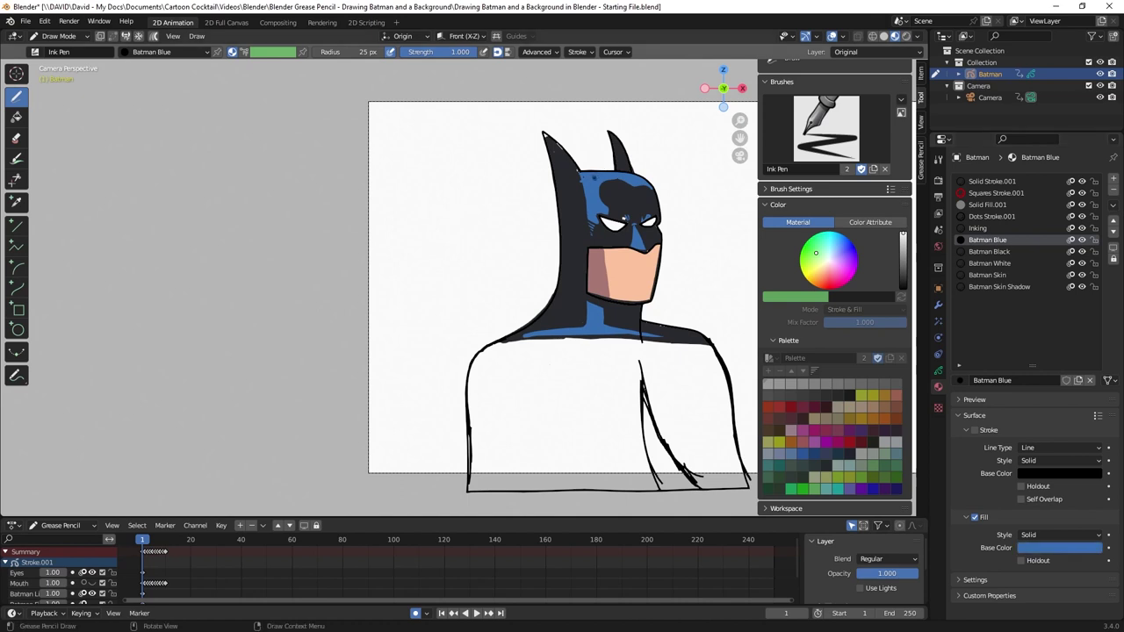
pyautogui.click(965, 518)
pyautogui.click(958, 414)
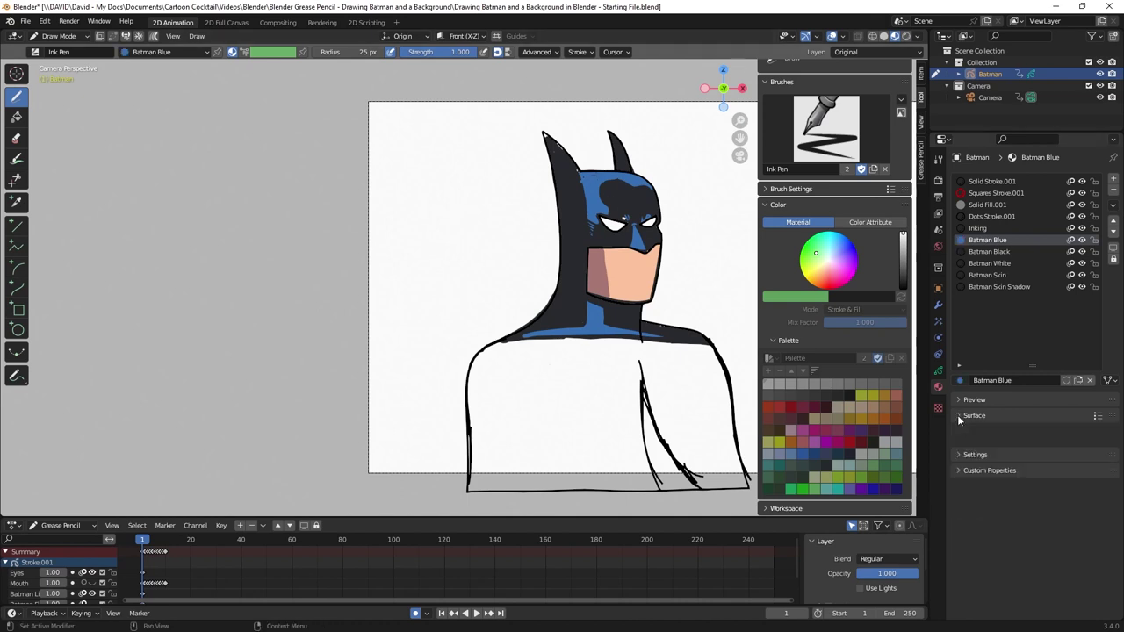
# - Turn off the stroke and enable the fill on the Batman Black material, keeping black as its base colour
pyautogui.click(989, 251)
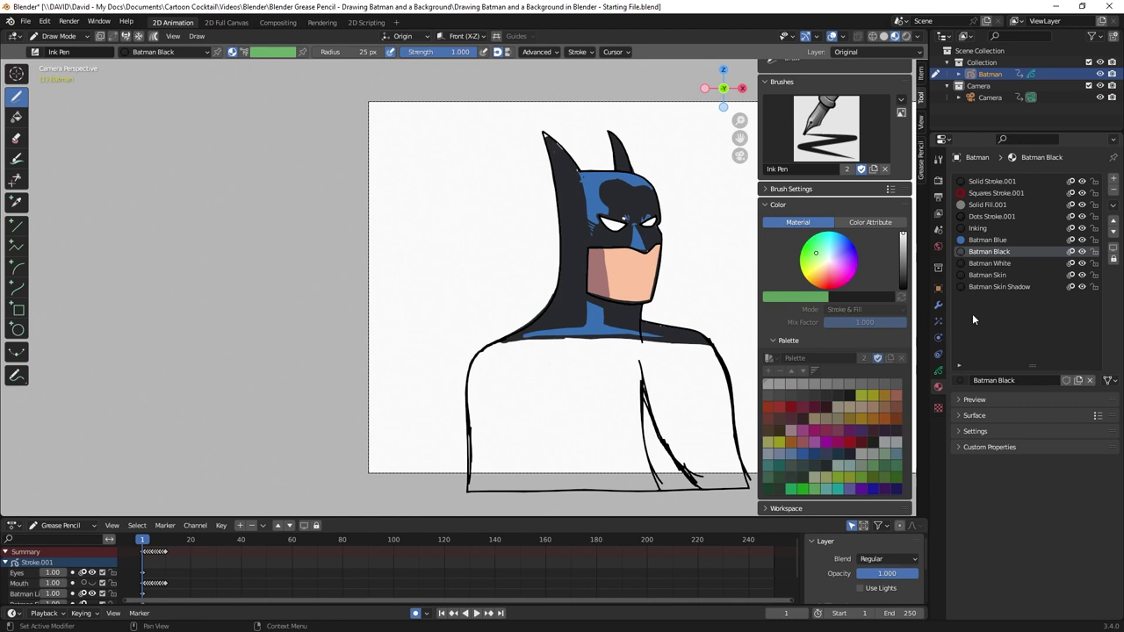
pyautogui.click(958, 415)
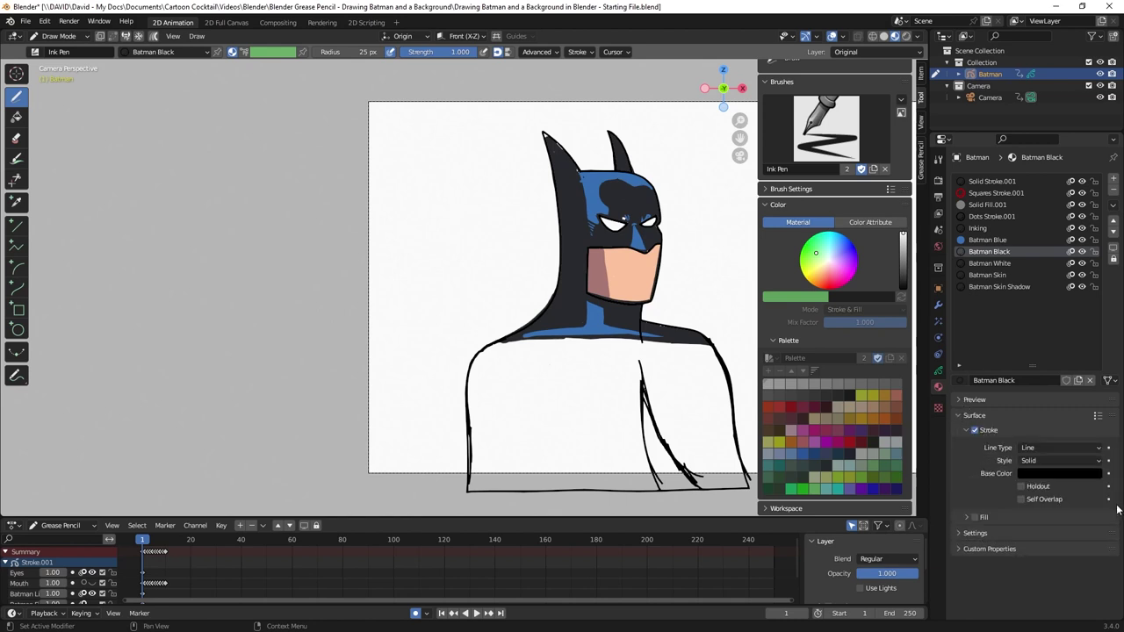
pyautogui.click(966, 517)
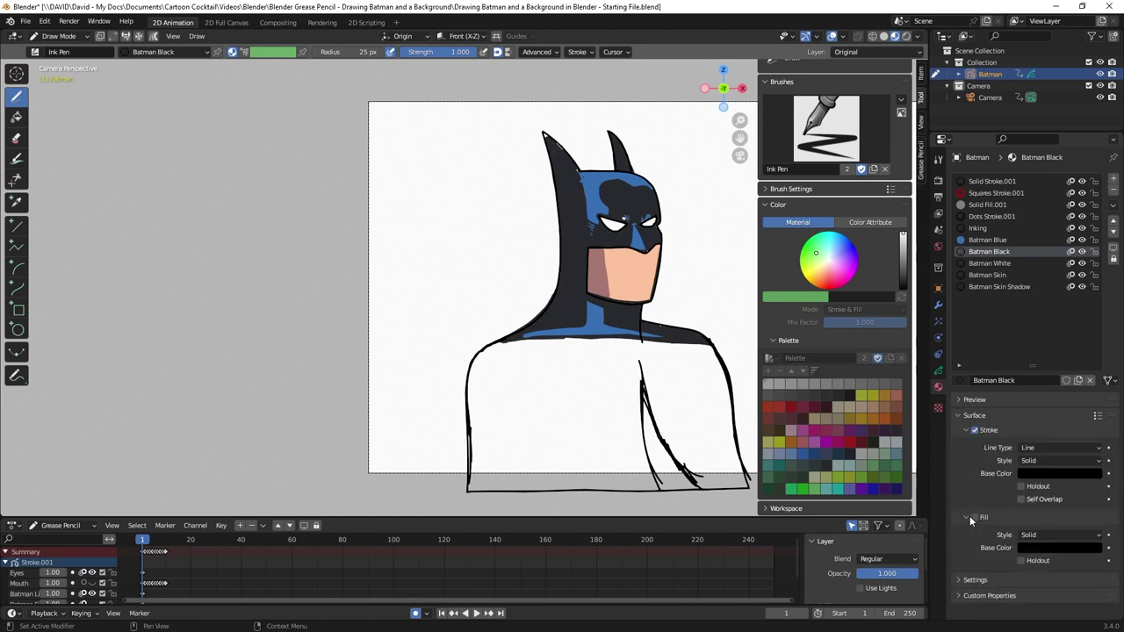
pyautogui.click(975, 430)
pyautogui.click(975, 518)
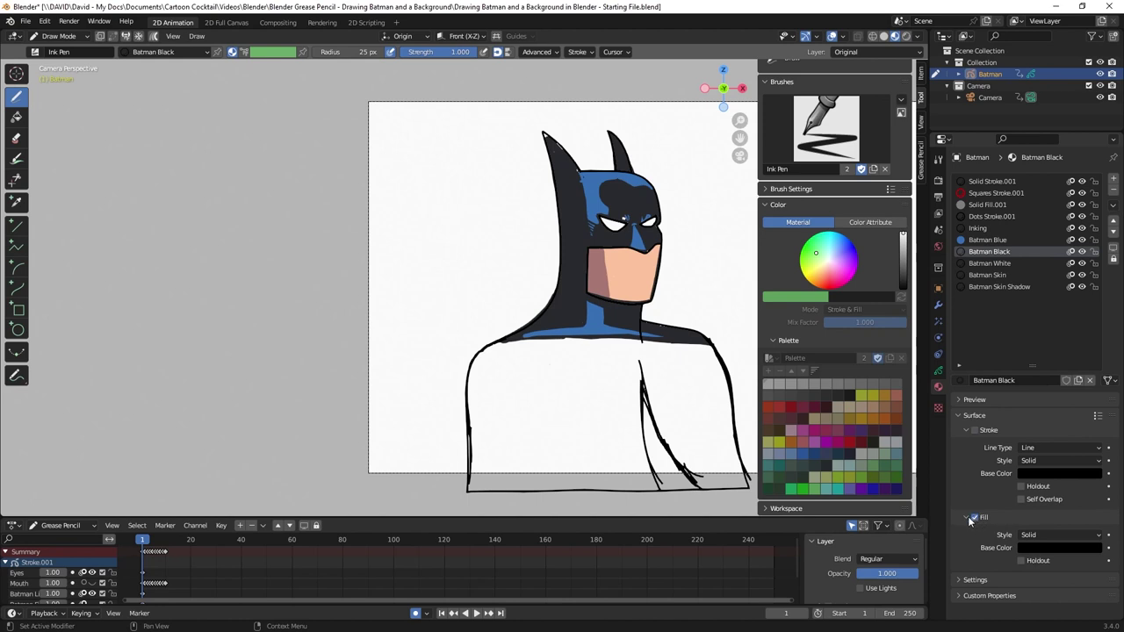
pyautogui.click(957, 415)
# - Make Batman White a fill-only material without stroke and set its fill base colour to pure white
pyautogui.click(987, 263)
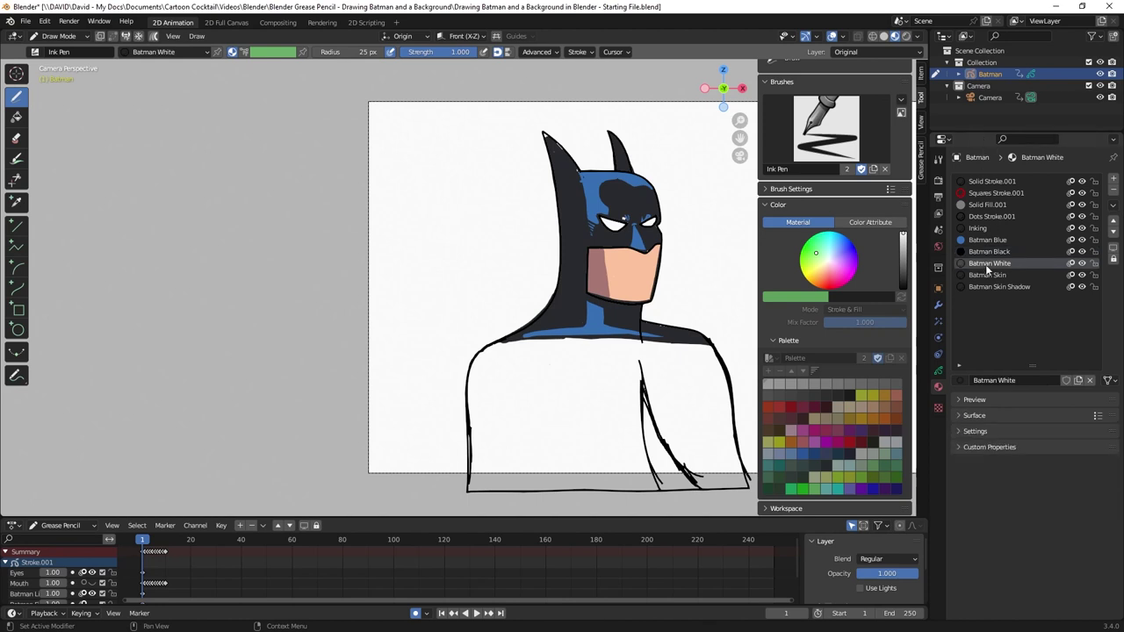
pyautogui.click(957, 416)
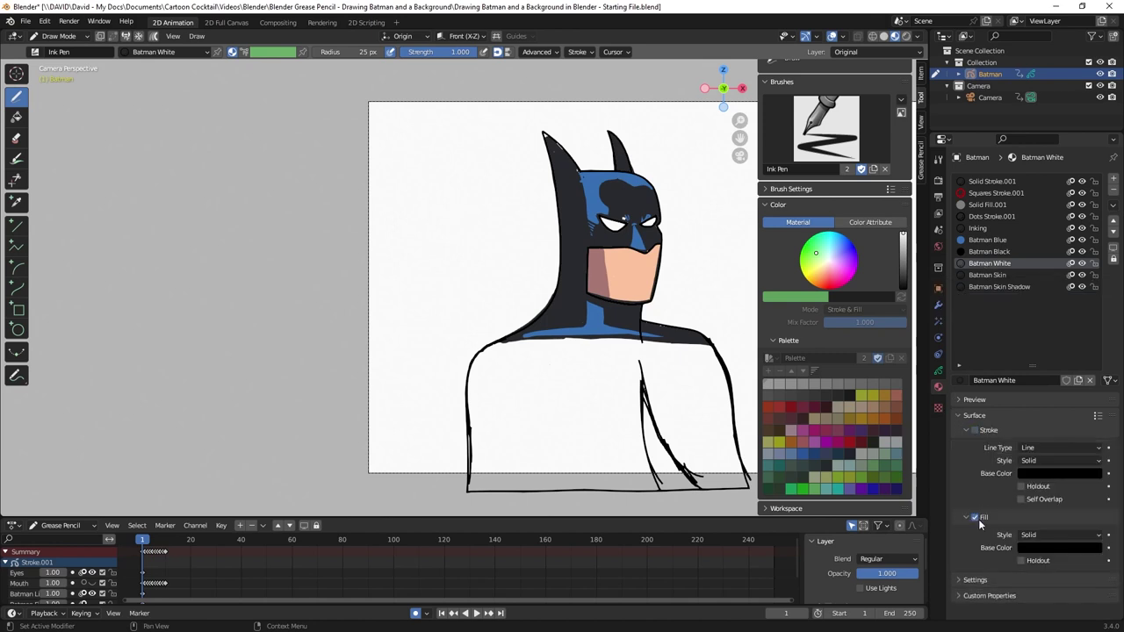
pyautogui.click(1077, 546)
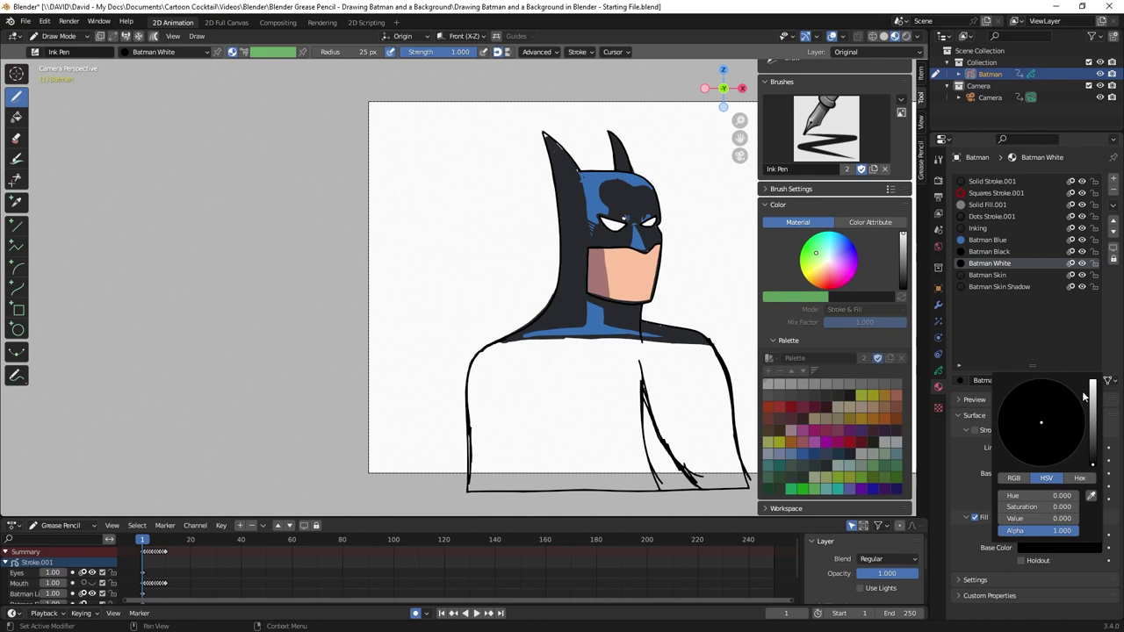
pyautogui.moveTo(1094, 402); pyautogui.dragTo(1094, 380)
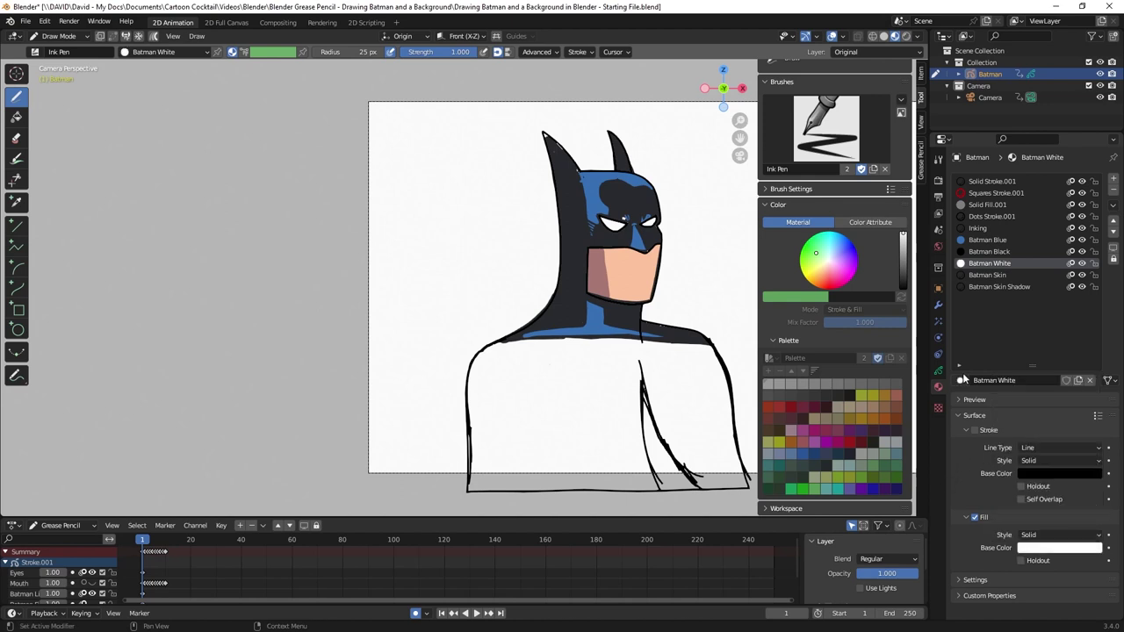
# - Make Batman Skin a fill-only material without stroke, sampling its fill colour from the light skin on the original drawing's face
pyautogui.click(990, 276)
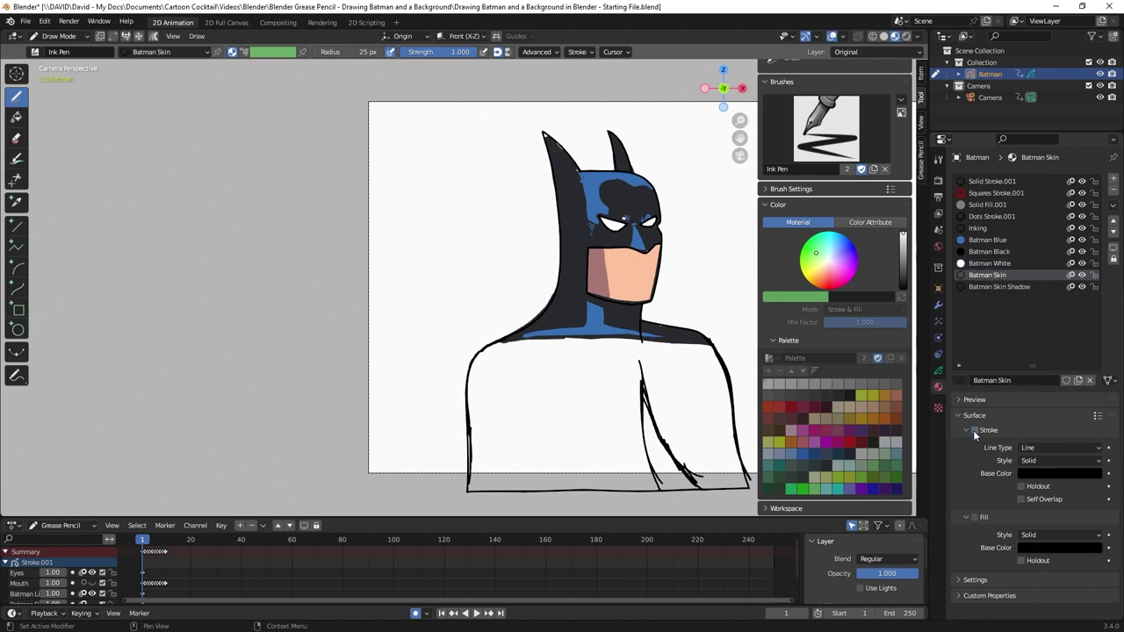
pyautogui.click(1056, 548)
pyautogui.click(1093, 498)
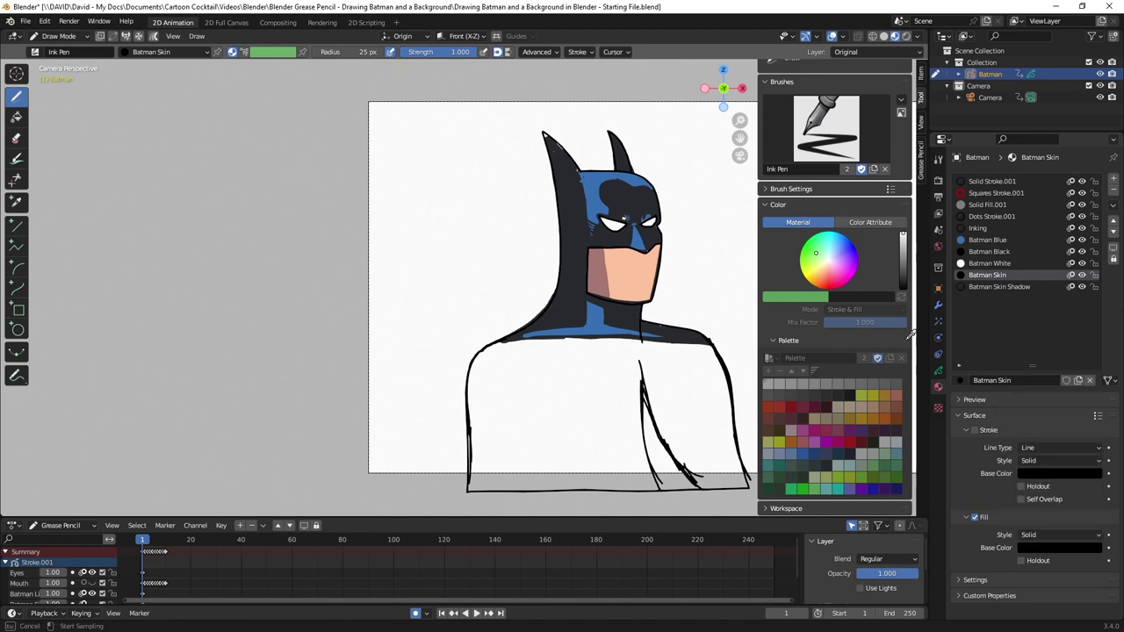
pyautogui.click(650, 263)
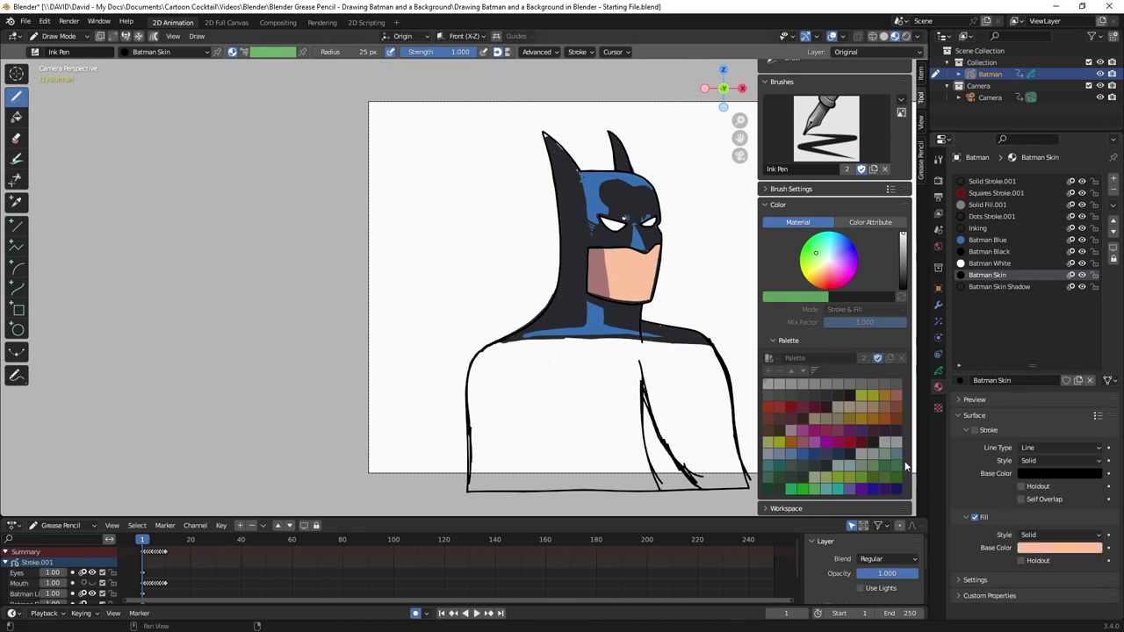
# - Make Batman Skin Shadow a fill-only material without stroke, sampling its fill colour from the shaded part of the original face
pyautogui.click(992, 287)
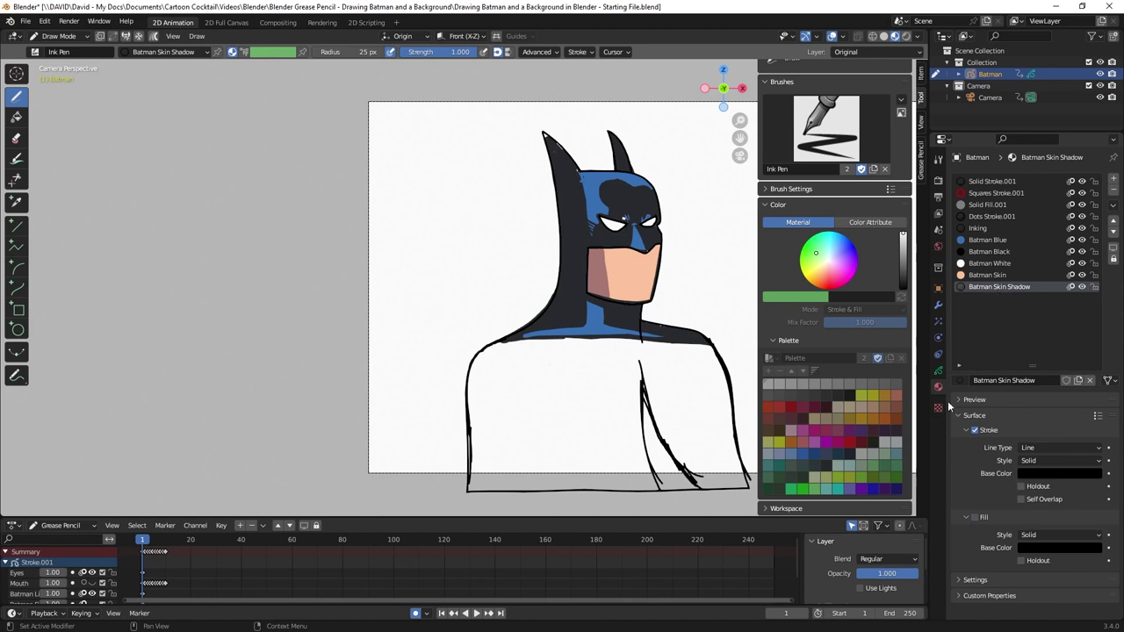
pyautogui.click(975, 517)
pyautogui.click(1035, 544)
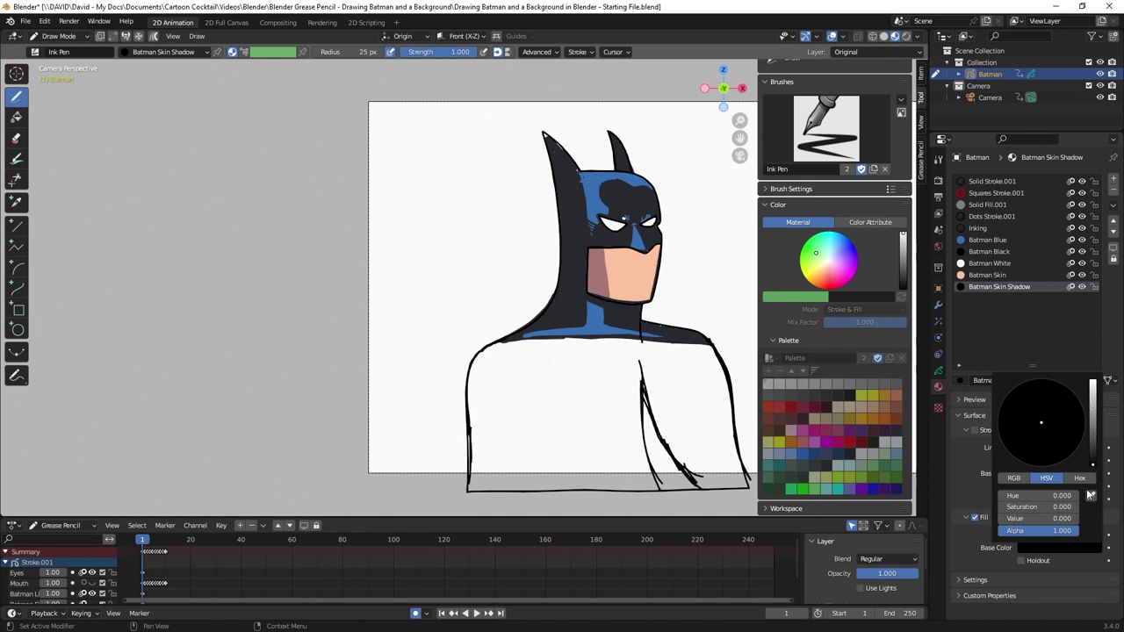
pyautogui.click(1090, 496)
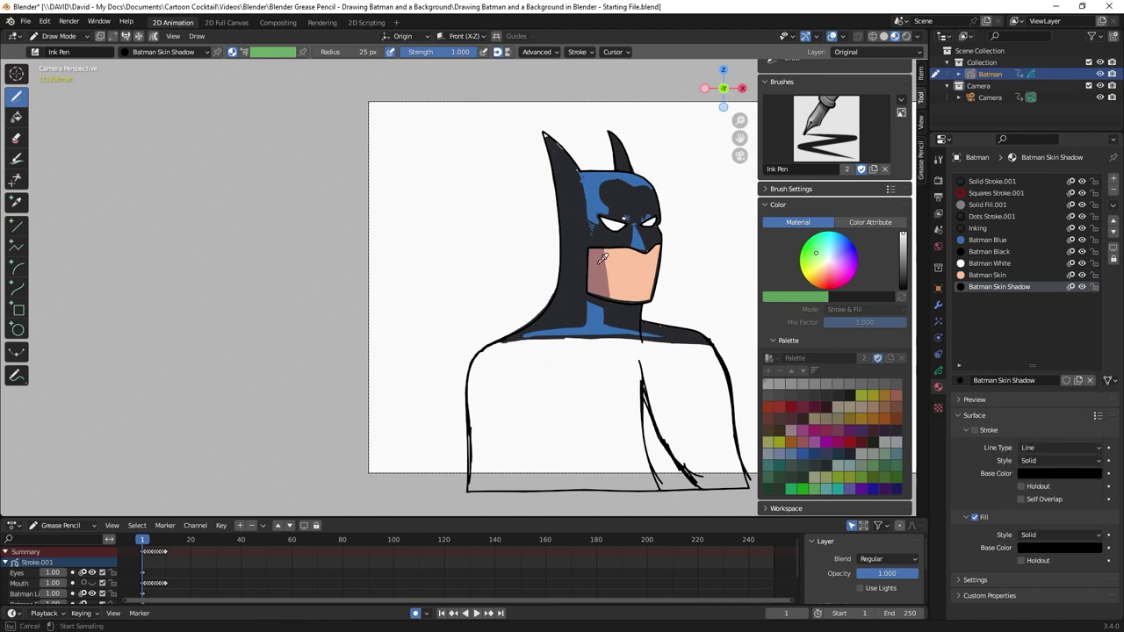
pyautogui.click(600, 260)
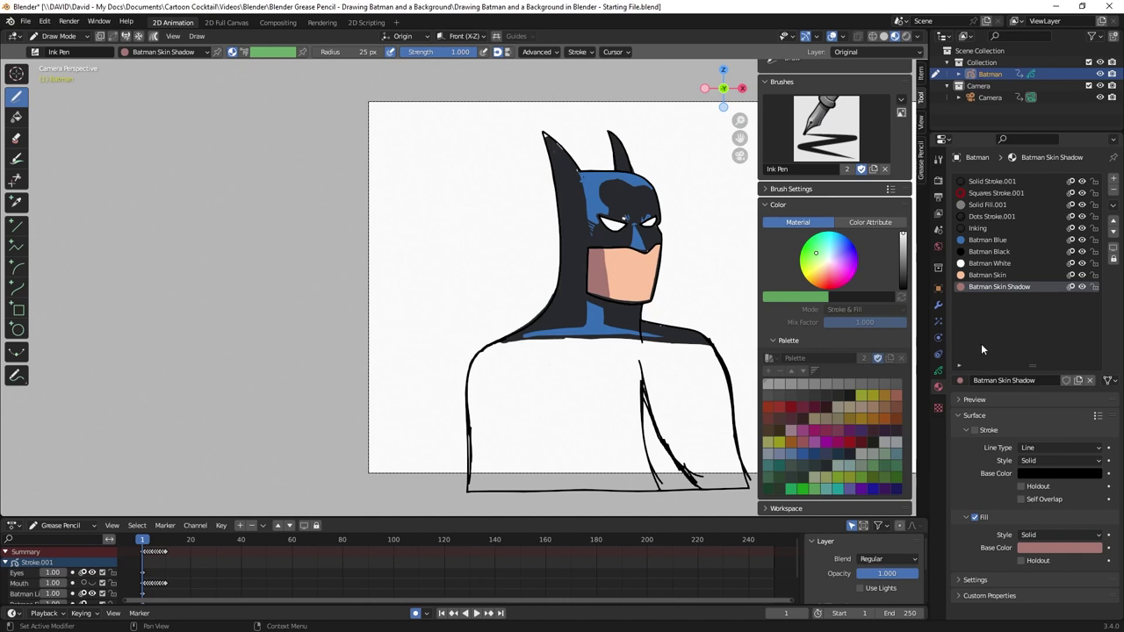
# - Set the Original layer's opacity to 0.4
pyautogui.click(939, 370)
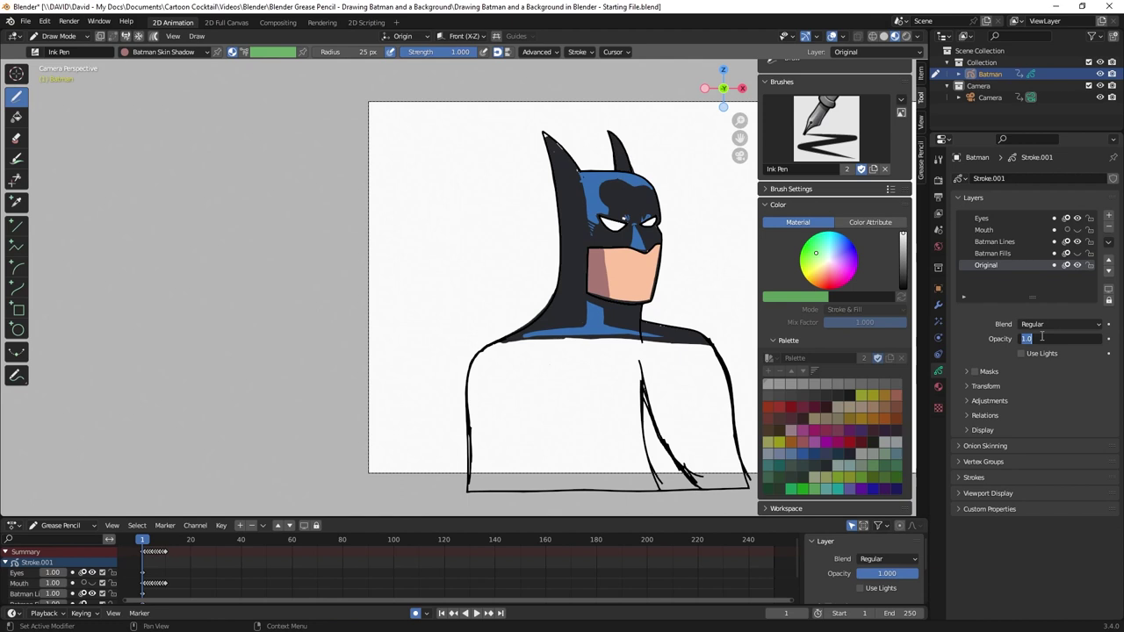
pyautogui.write('0.4')
pyautogui.press('Return')
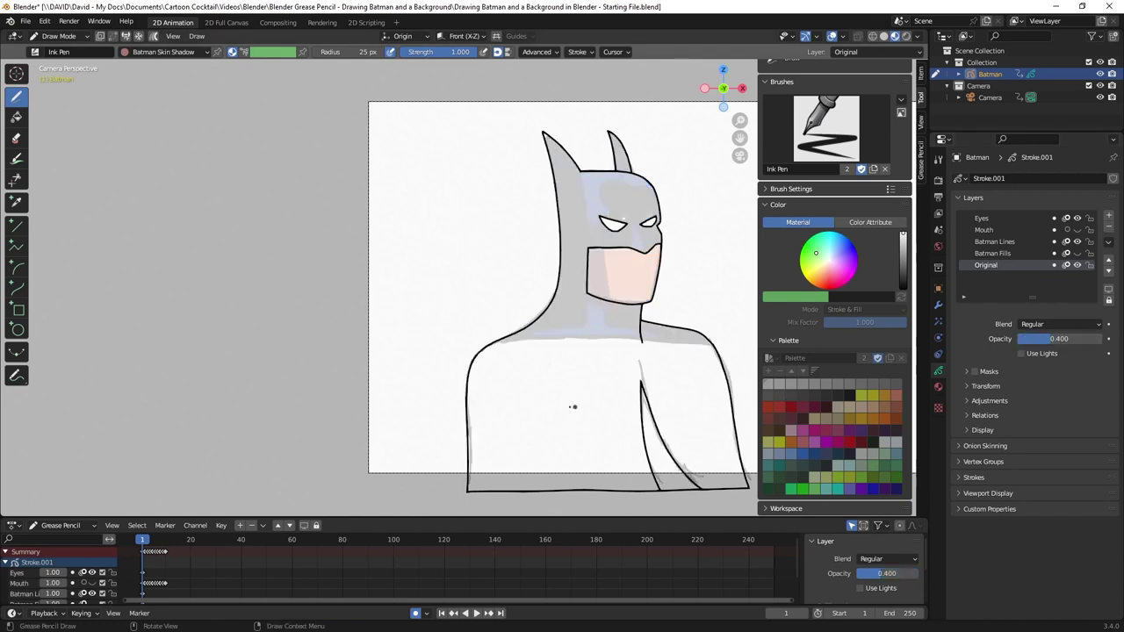
# - Set up the Fill tool with Batman Blue on the visible Batman Fills layer, and hide the Original layer
pyautogui.click(998, 253)
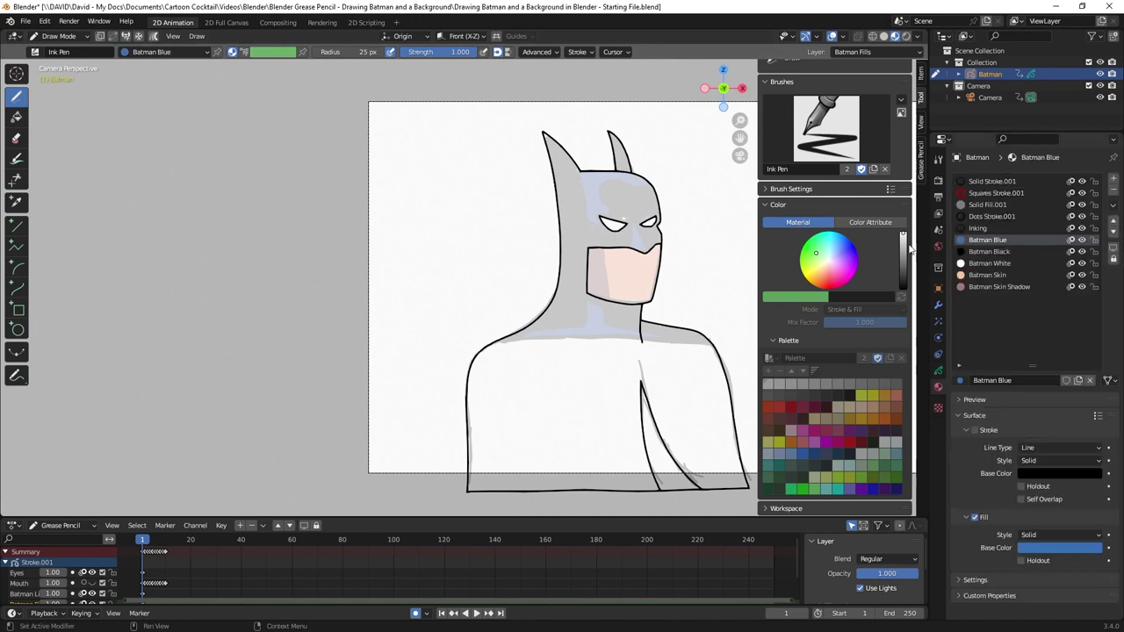
pyautogui.click(17, 118)
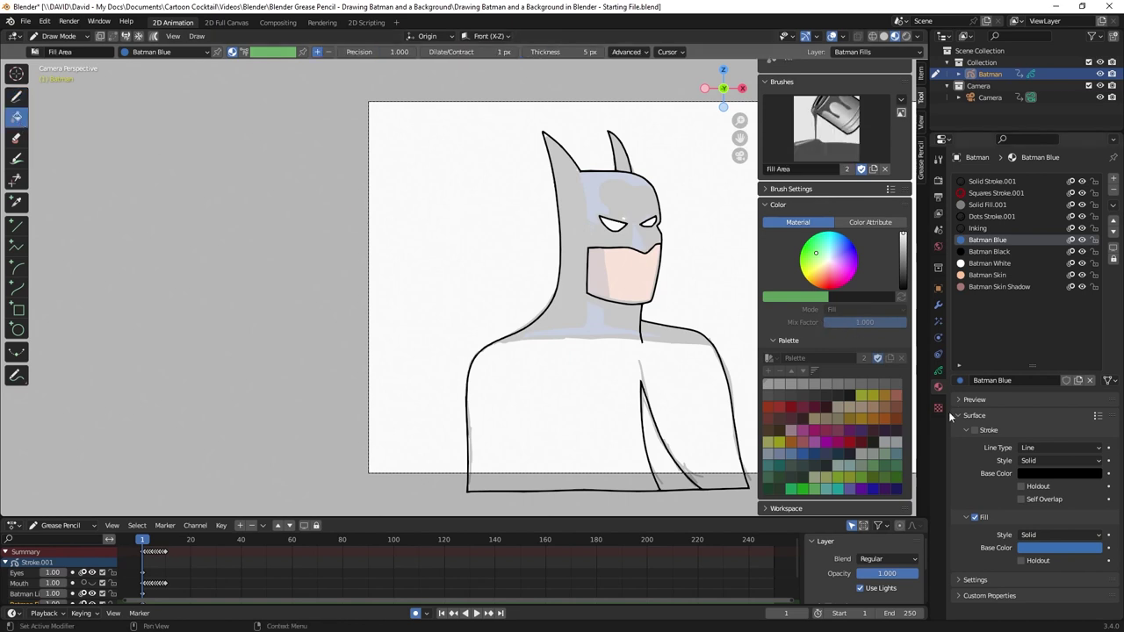
pyautogui.click(938, 370)
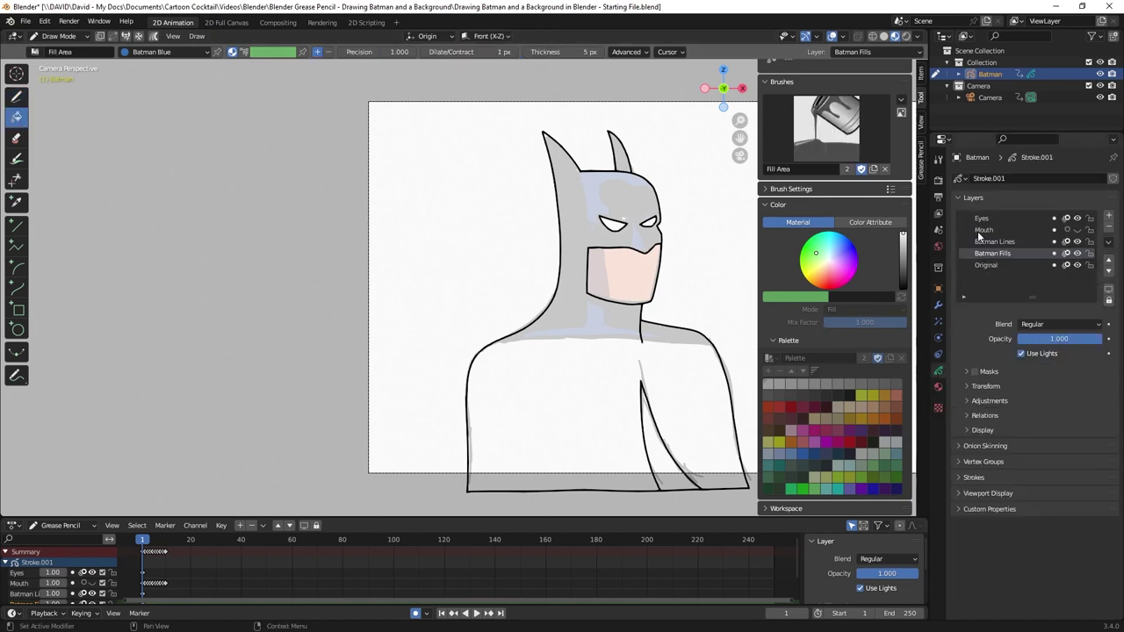
pyautogui.click(1078, 265)
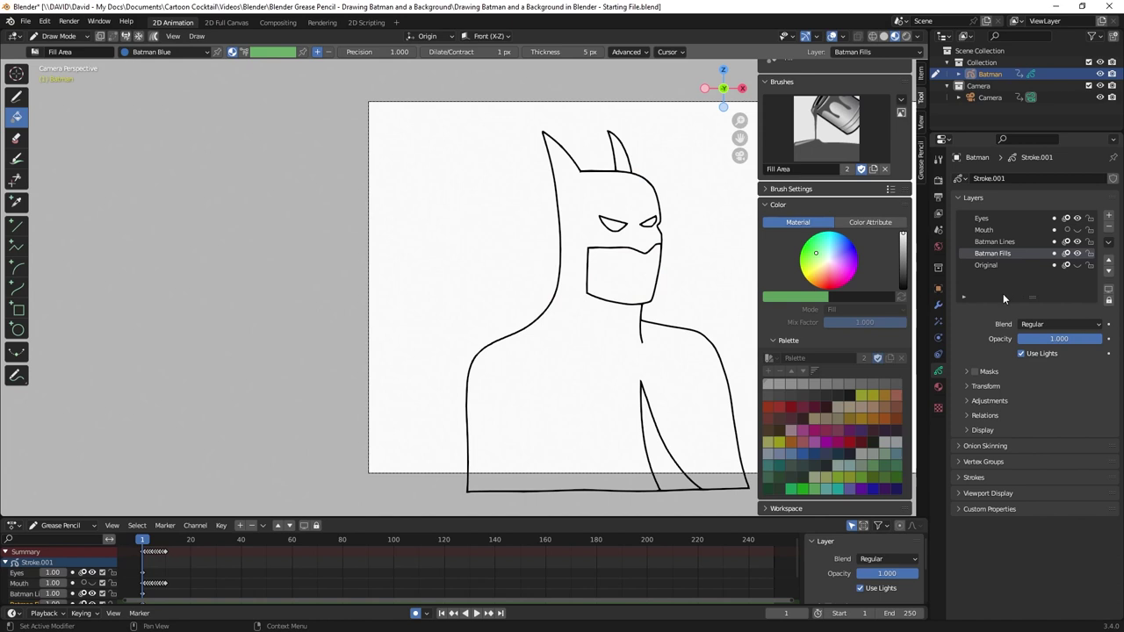
# - Fill Batman's cowl and body, then the separate far ear, with the Batman Blue material
pyautogui.click(937, 386)
pyautogui.scroll(-1, 453, 366)
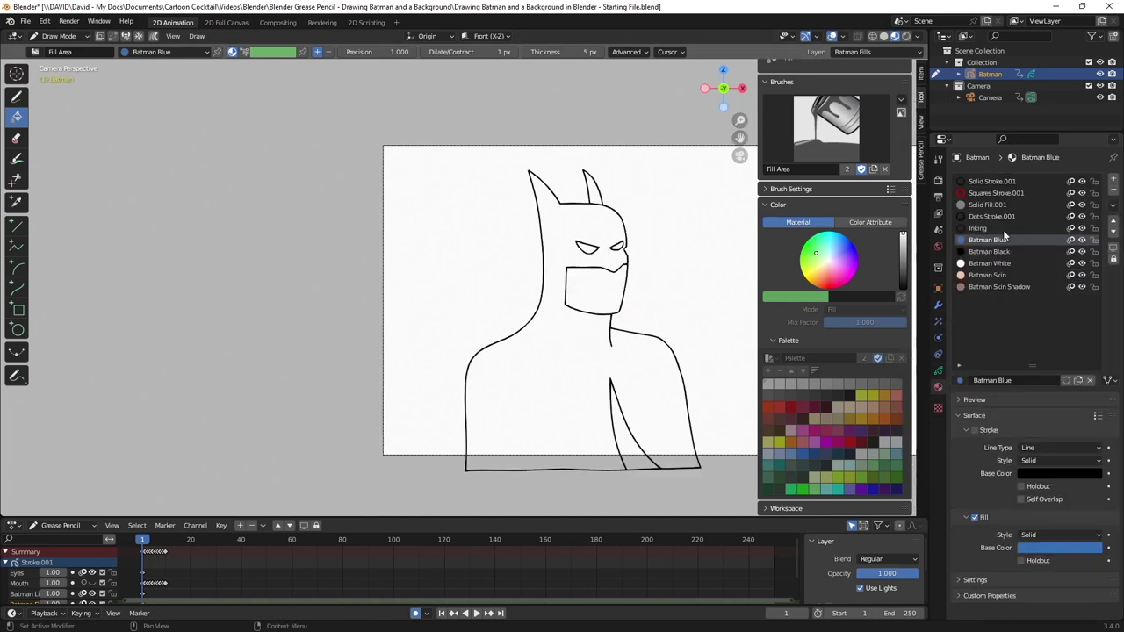
pyautogui.click(562, 373)
pyautogui.scroll(1, 641, 181)
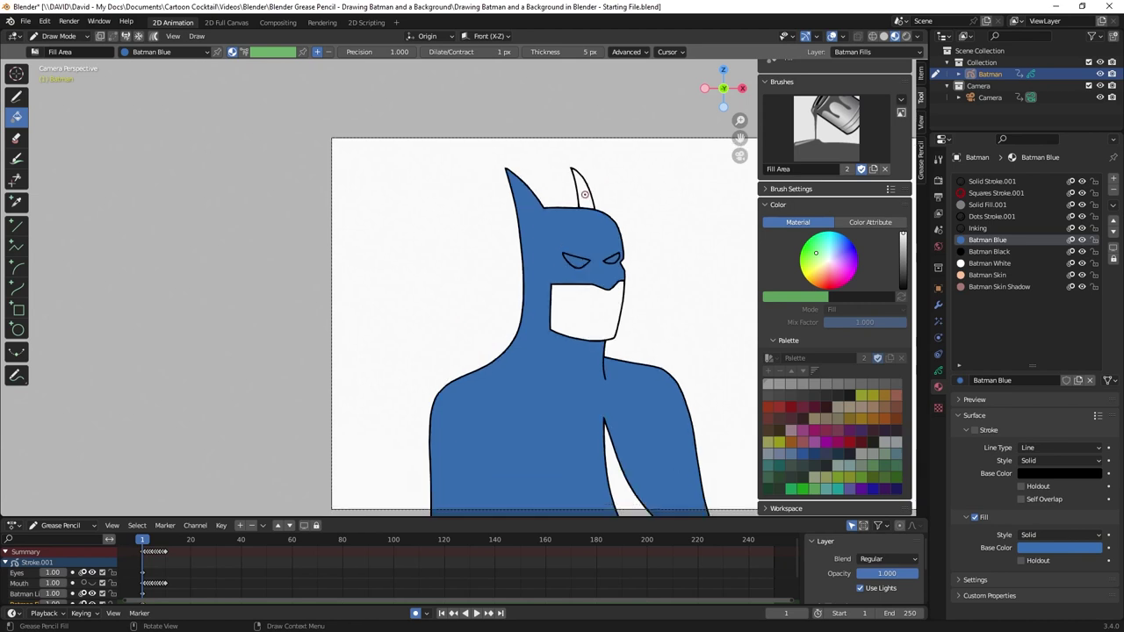
pyautogui.click(583, 195)
pyautogui.scroll(-1, 608, 279)
pyautogui.scroll(1, 738, 492)
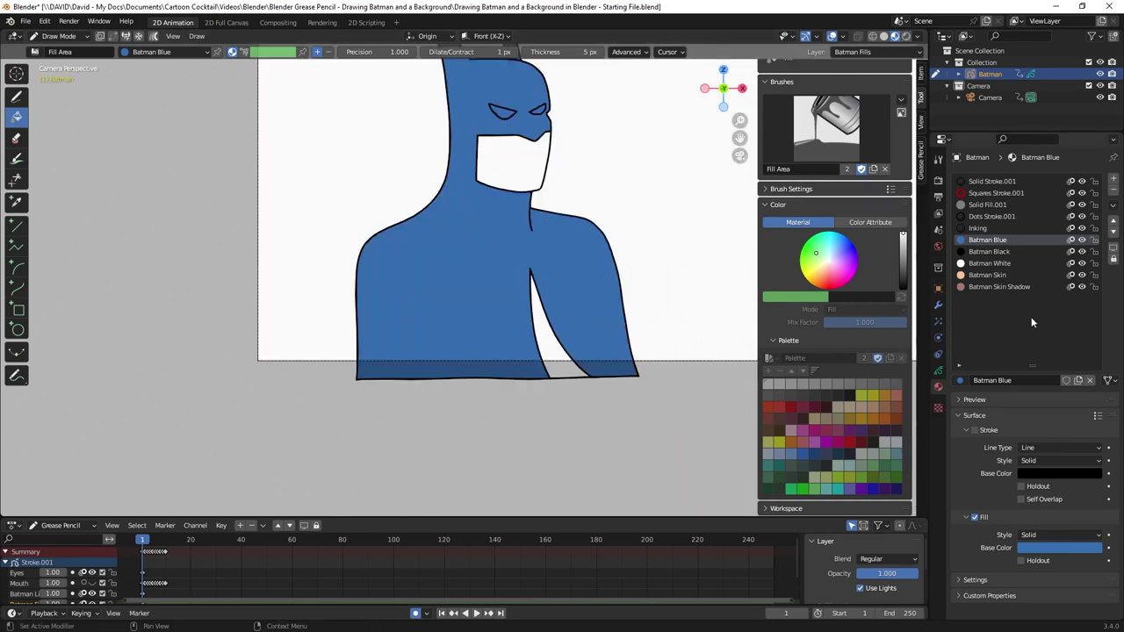
# - Fill the lower face with Batman Skin and the gap between the torso and arm with Batman Black
pyautogui.click(999, 274)
pyautogui.click(519, 154)
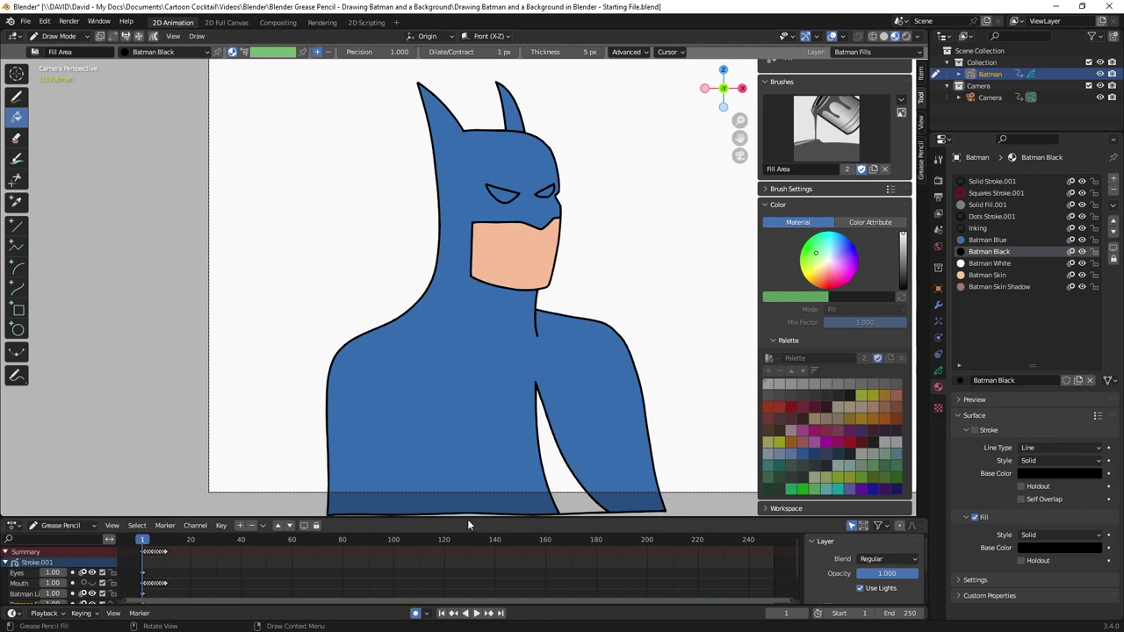
pyautogui.click(552, 459)
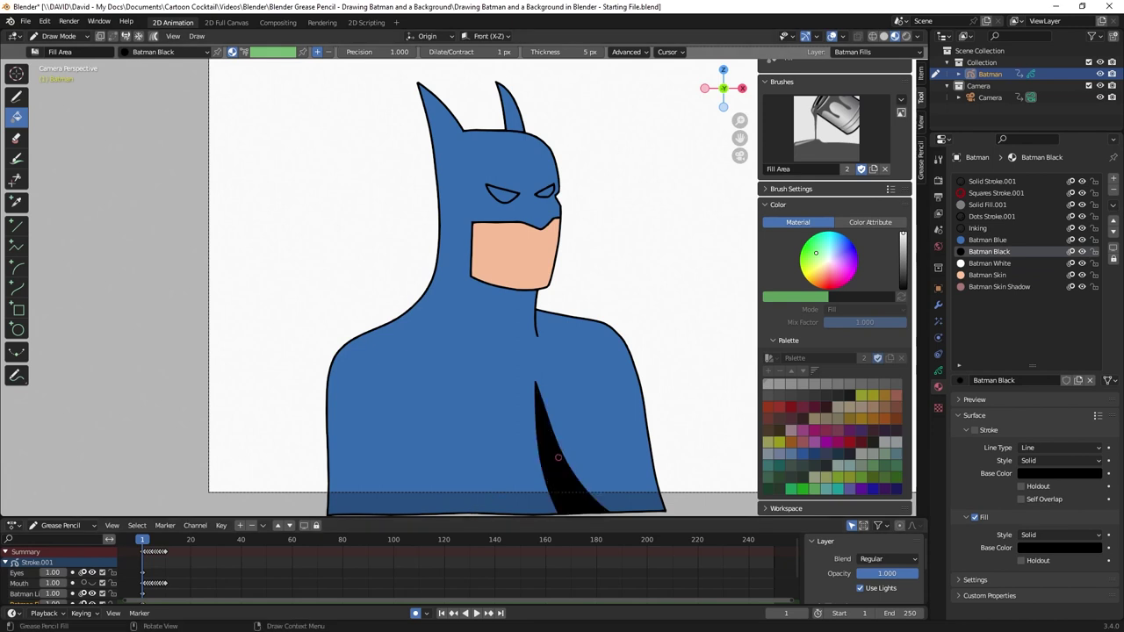
# - Make the Eyes layer active and choose the Batman White material
pyautogui.press('Home')
pyautogui.click(939, 372)
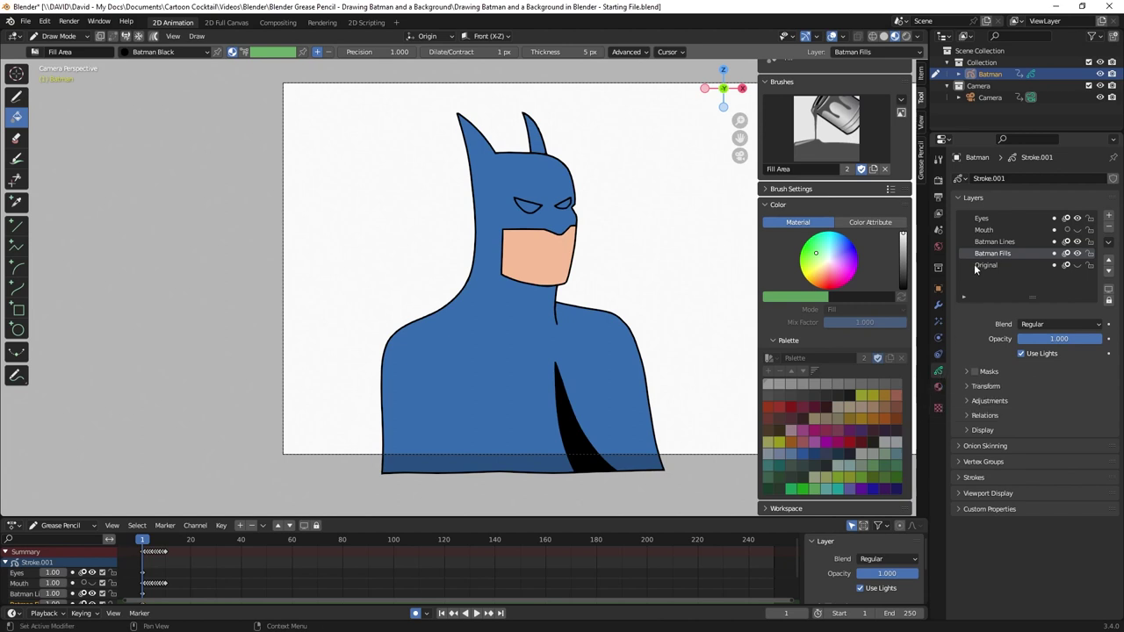
pyautogui.click(987, 220)
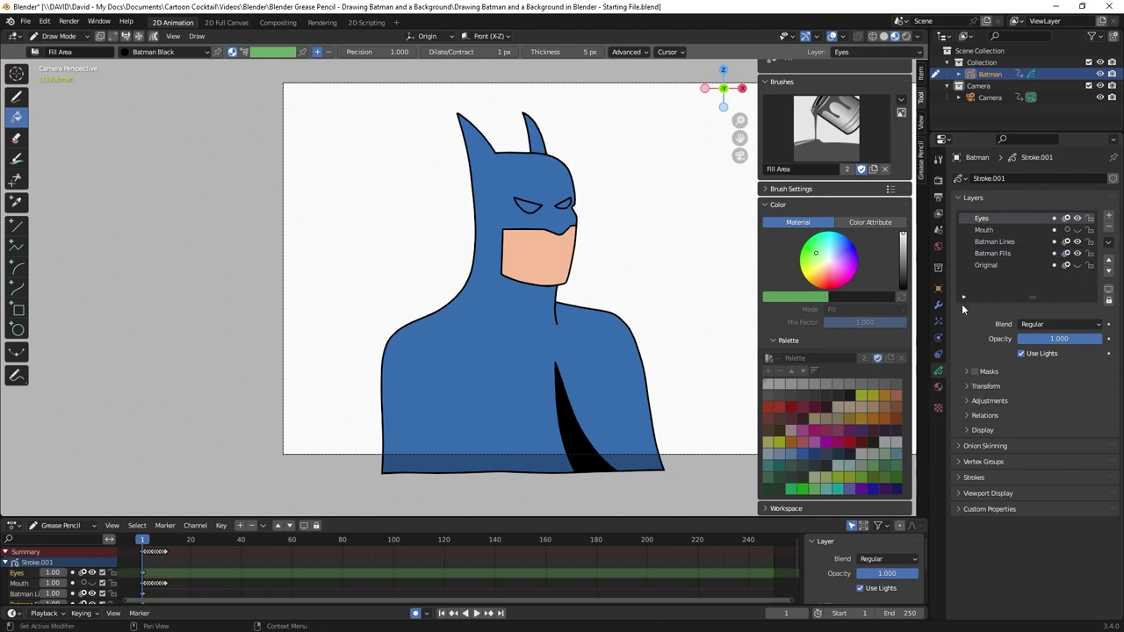
pyautogui.click(938, 387)
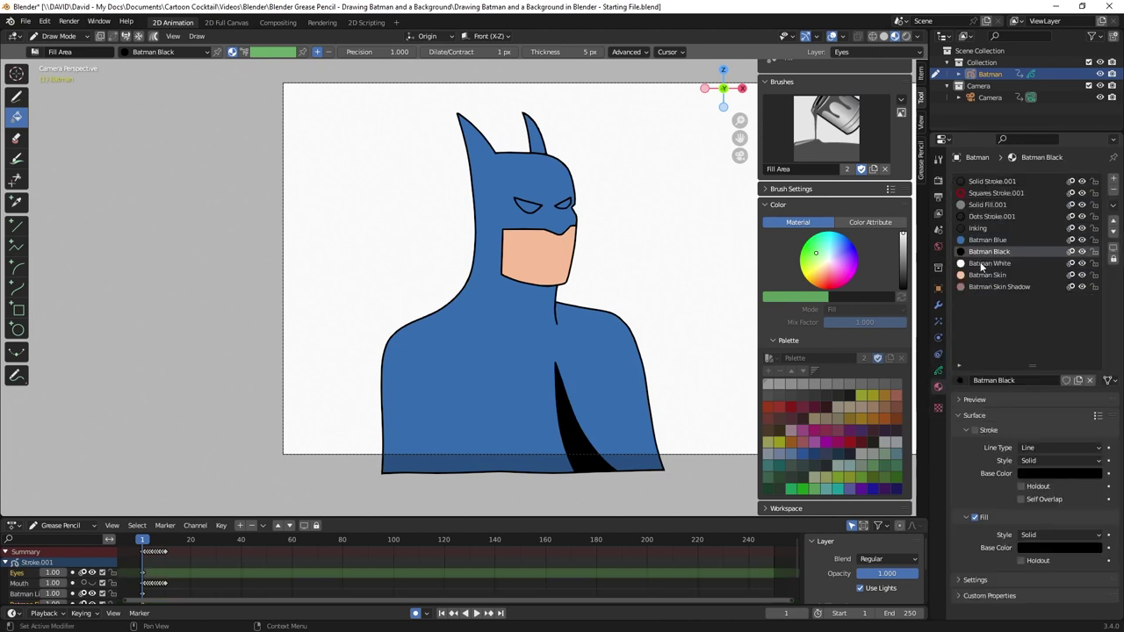
pyautogui.click(990, 263)
# - Try to fill both of Batman's eyes with Batman White directly on the Eyes layer
pyautogui.scroll(2, 574, 210)
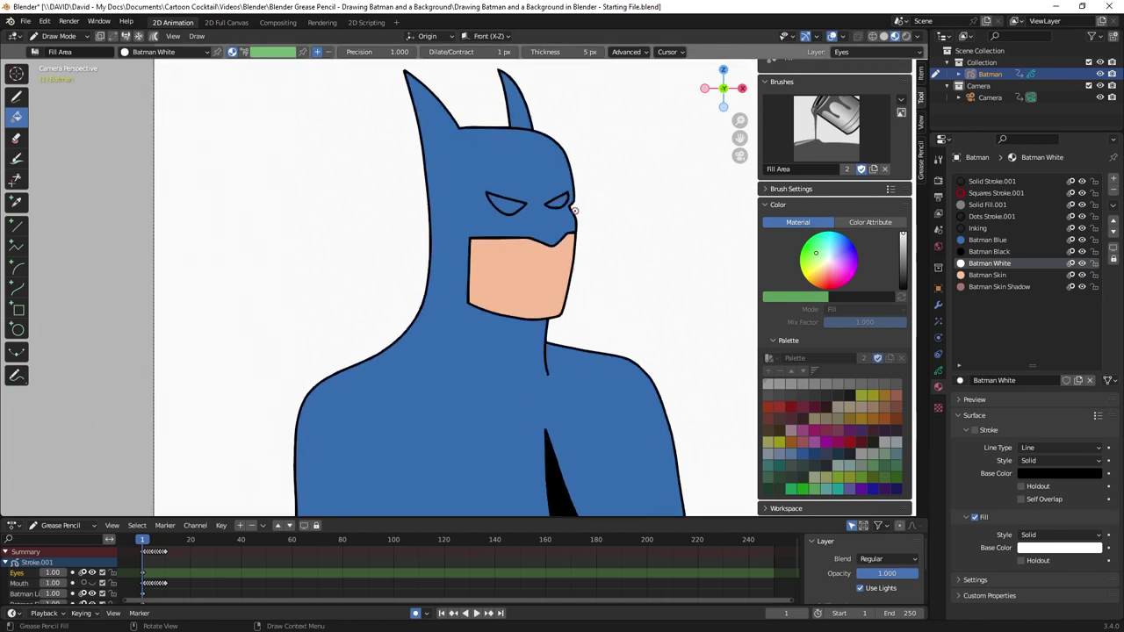
pyautogui.click(506, 203)
pyautogui.click(566, 201)
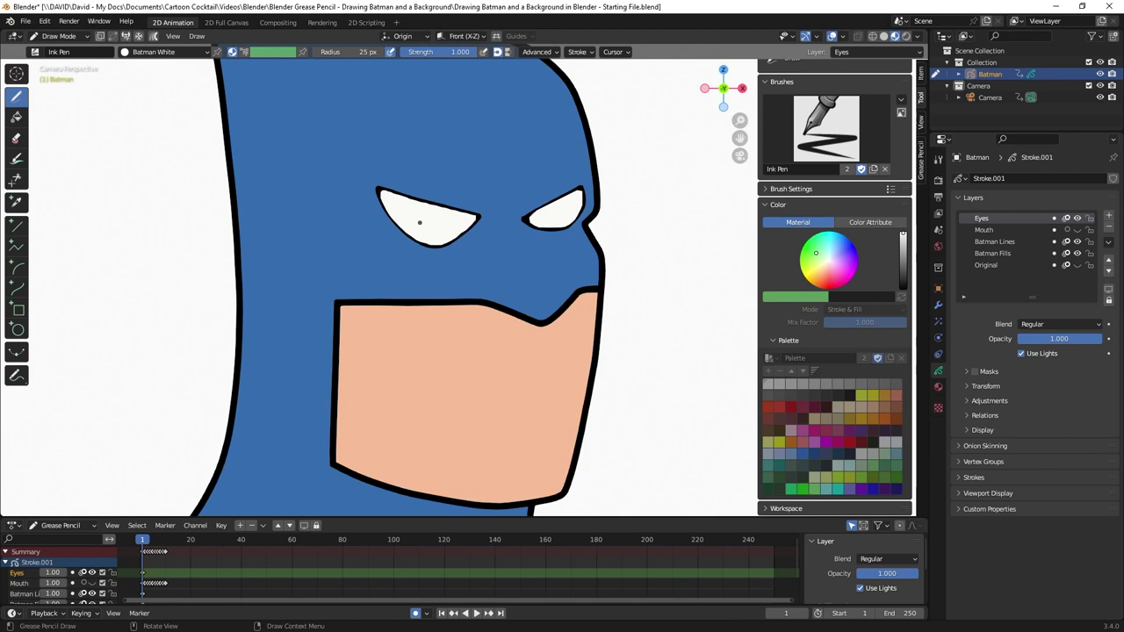
pyautogui.hotkey('ctrl', 'z')
pyautogui.hotkey('ctrl', 'z')
# - Rename the Eyes layer as Batman Eyes Lines
pyautogui.doubleClick(981, 218)
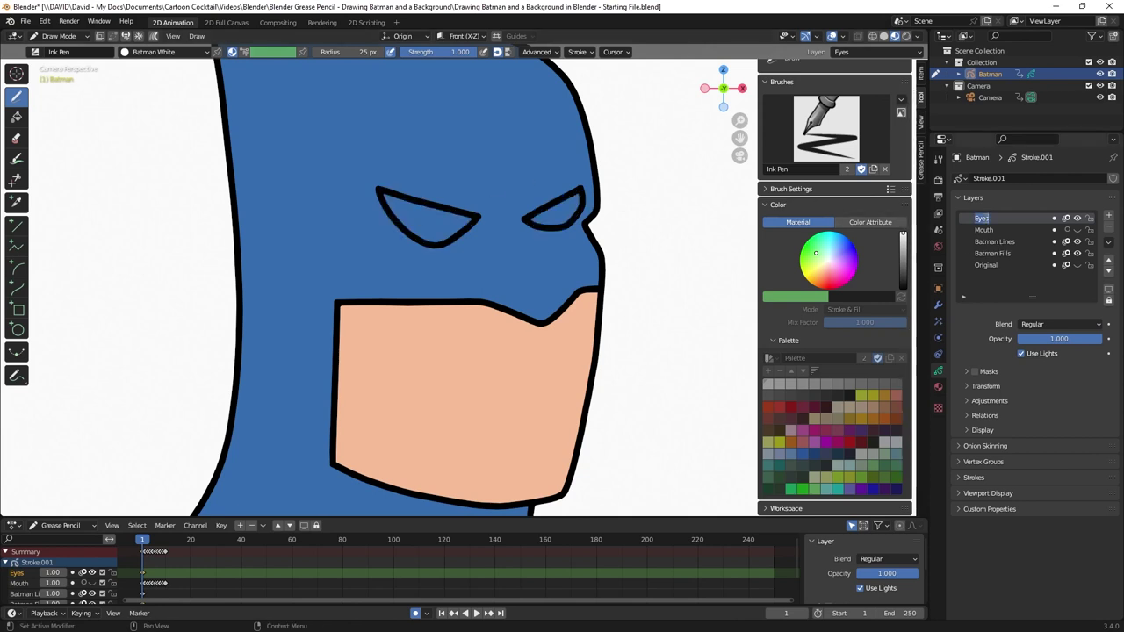
pyautogui.write('Batman Eyes Lines')
pyautogui.press('Return')
# - Add a layer directly below Batman Eyes Lines and name it Batman Eyes Fills
pyautogui.click(1109, 218)
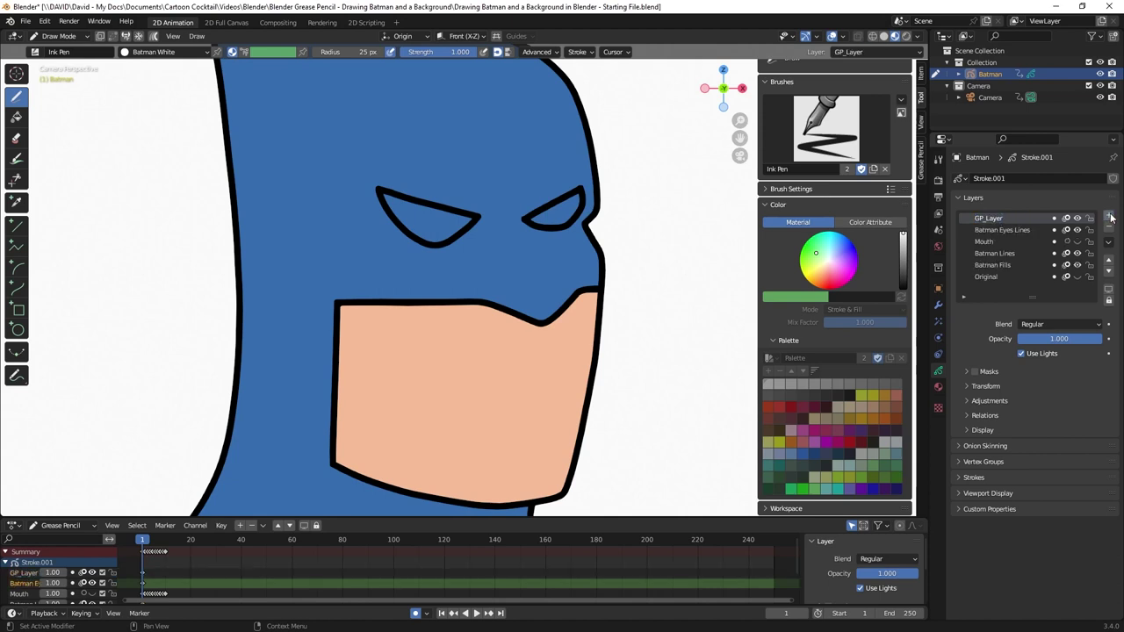
pyautogui.click(1006, 228)
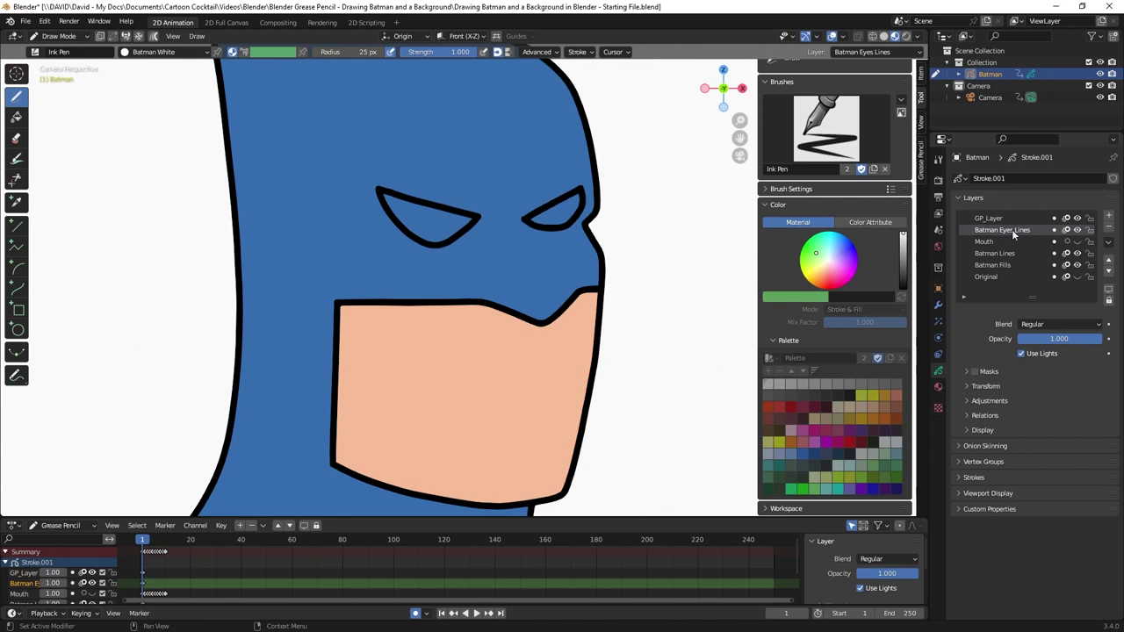
pyautogui.click(1109, 262)
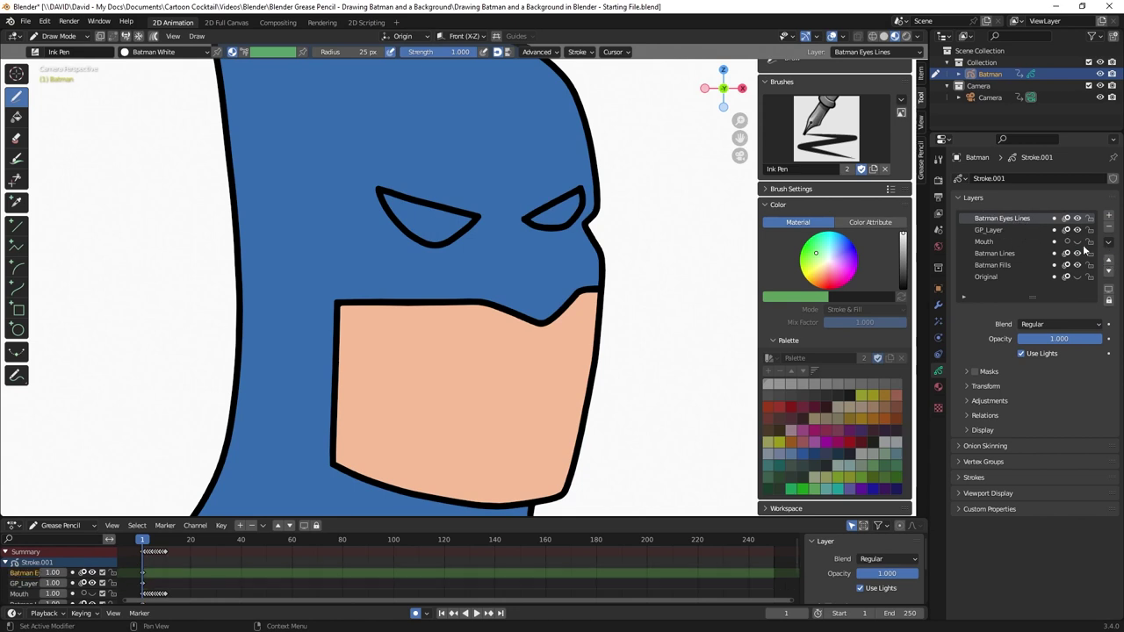
pyautogui.doubleClick(988, 230)
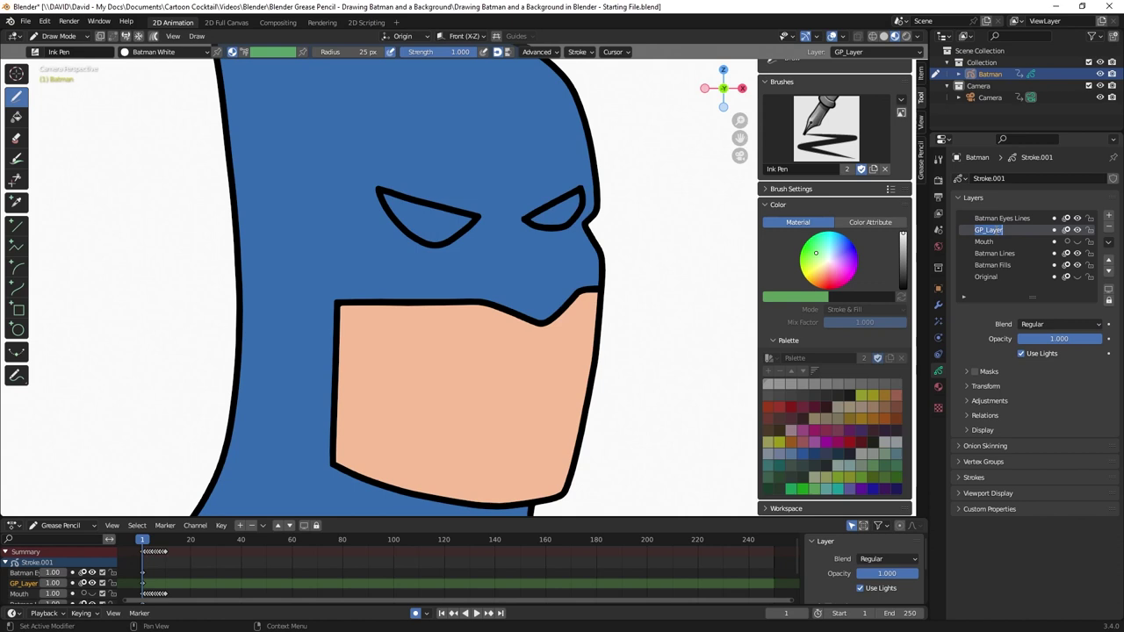
pyautogui.write('Batman Eyes Fills')
pyautogui.press('Return')
# - Fill both eyes with the Batman White material on the Batman Eyes Fills layer
pyautogui.click(939, 386)
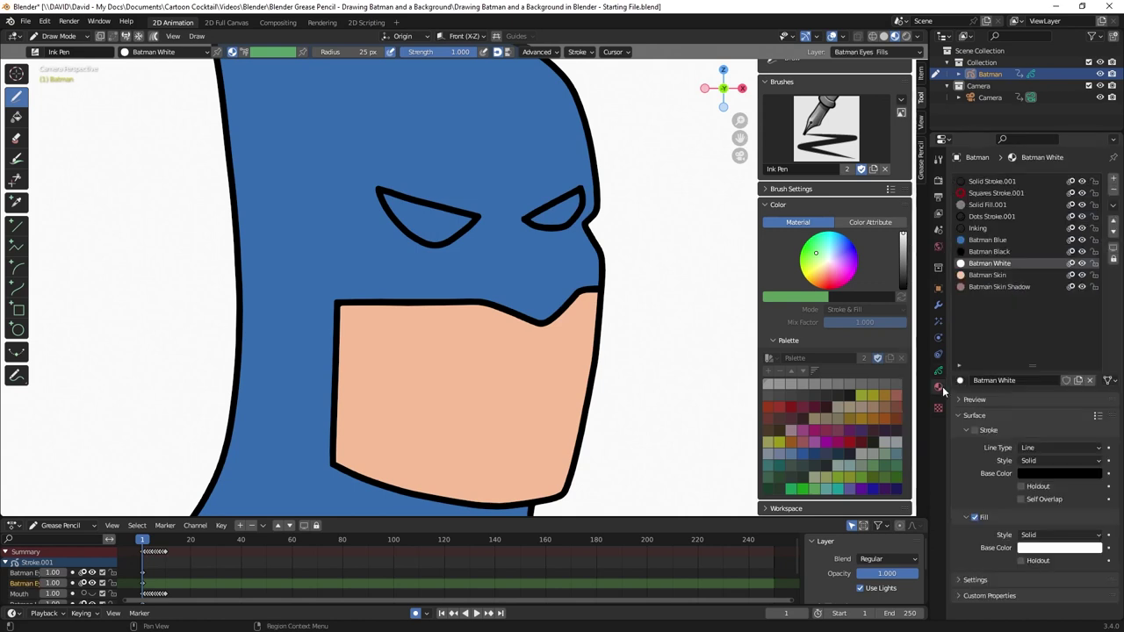
pyautogui.click(16, 117)
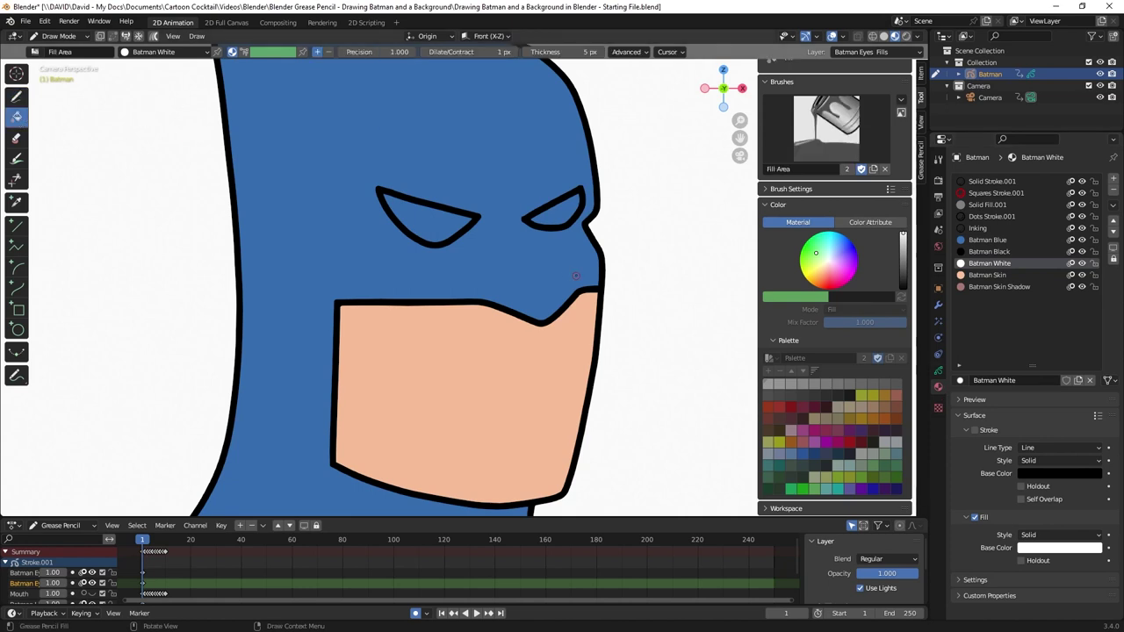
pyautogui.click(426, 222)
pyautogui.click(560, 211)
pyautogui.scroll(-6, 567, 243)
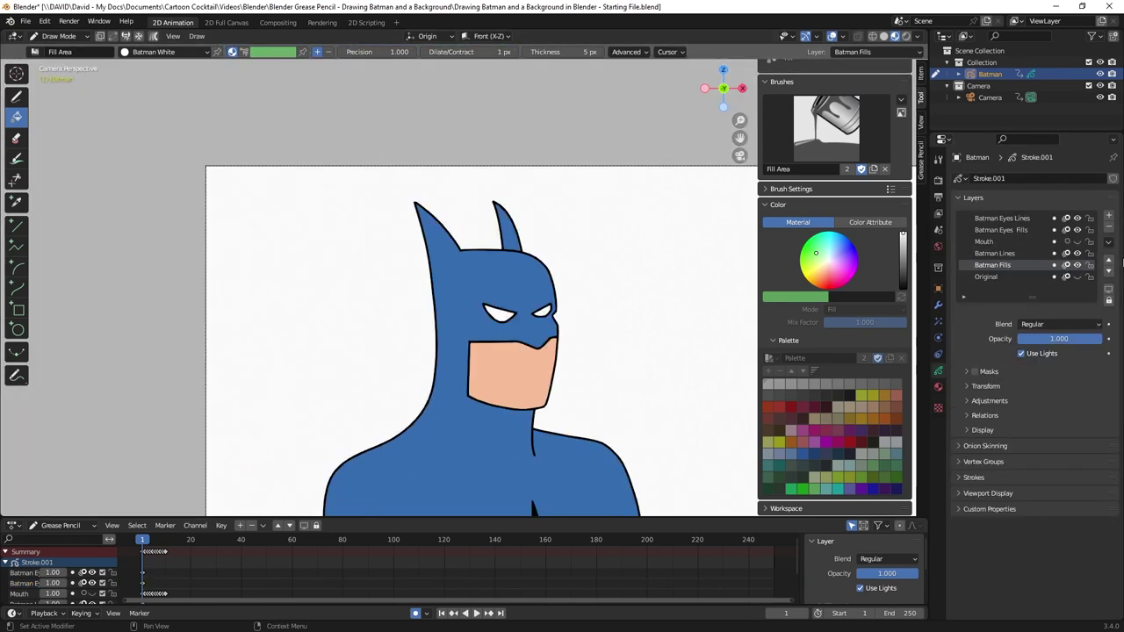
# - Add a layer directly above Batman Fills and name it Batman Fills Shadows
pyautogui.click(1108, 217)
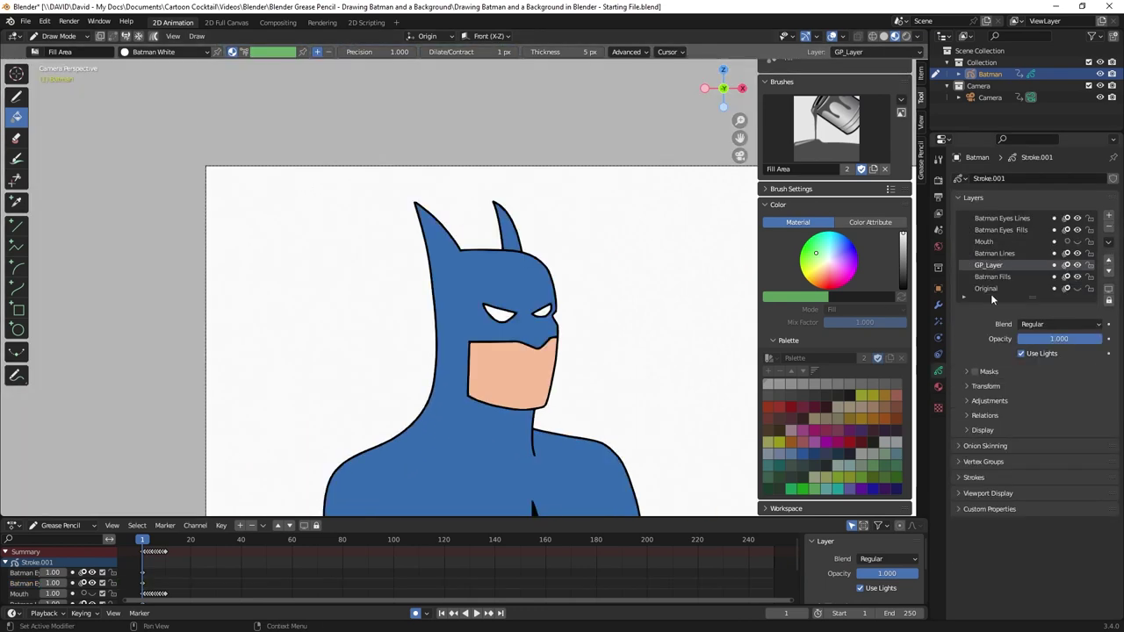
pyautogui.doubleClick(993, 267)
pyautogui.write('Batman Fills Shadows')
pyautogui.press('Return')
# - Show the Original layer and hide all the layers above it
pyautogui.click(990, 289)
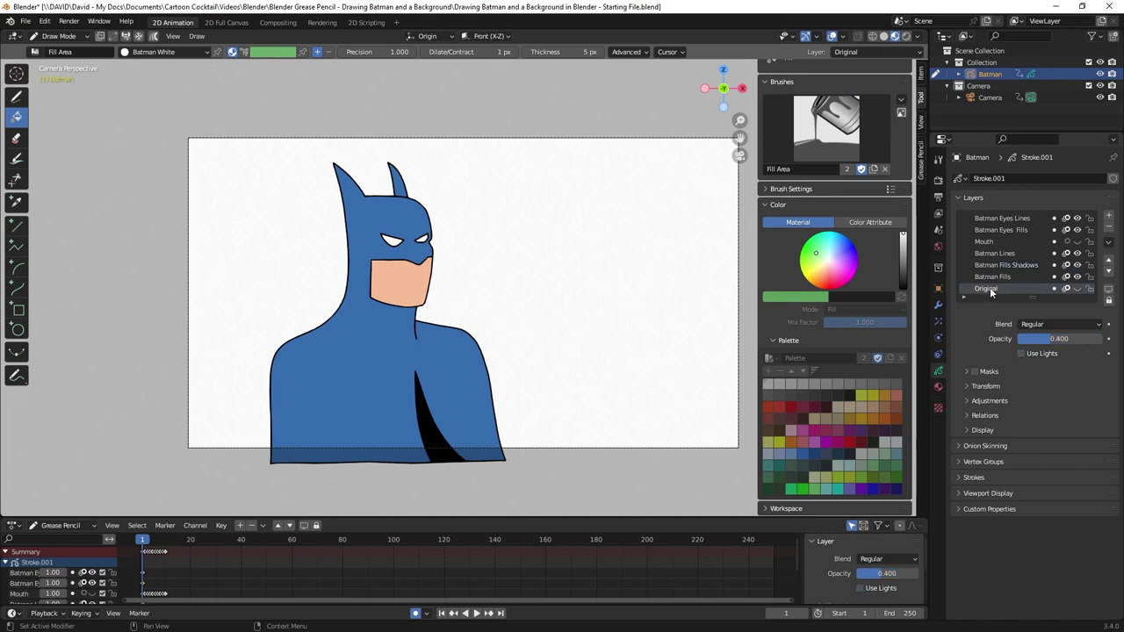
pyautogui.click(1078, 288)
pyautogui.moveTo(1078, 277); pyautogui.dragTo(1081, 220)
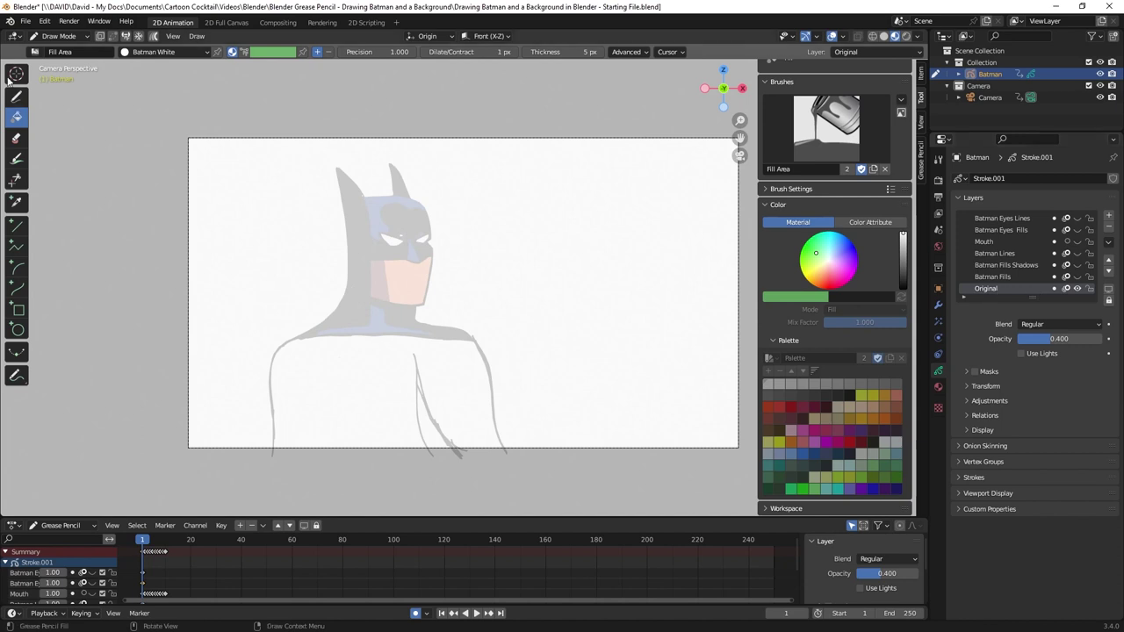
# - In Edit Mode, select all strokes of the Original sketch and move them along the X axis to the frame's right side
pyautogui.click(71, 36)
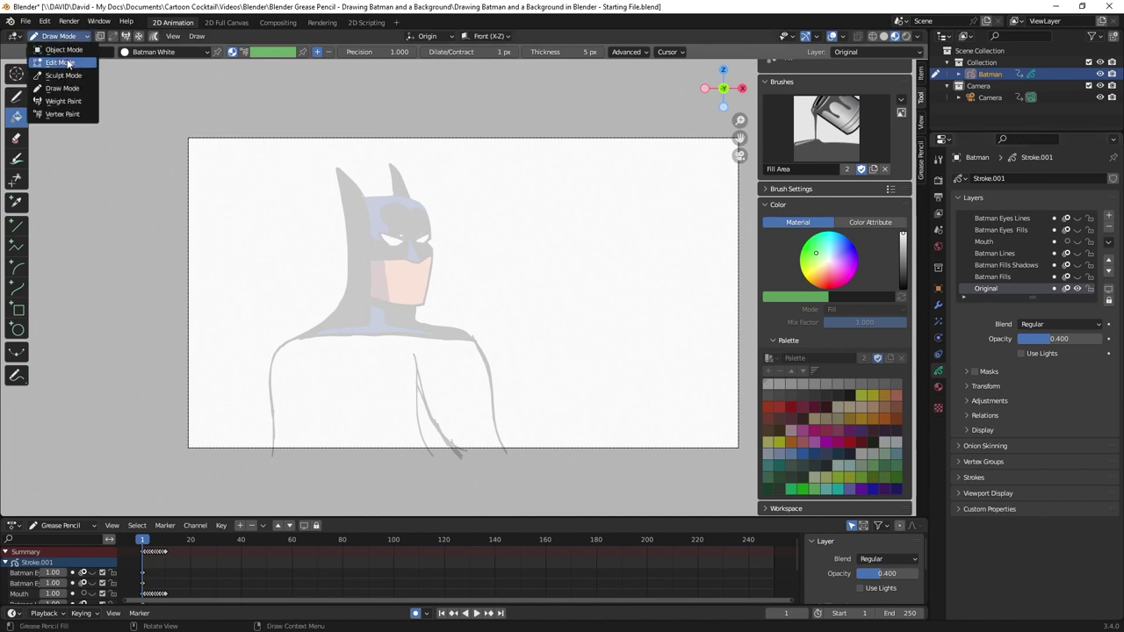
pyautogui.click(68, 63)
pyautogui.moveTo(104, 92)
pyautogui.mouseDown()
pyautogui.moveTo(559, 533)
pyautogui.moveTo(633, 525)
pyautogui.mouseUp()
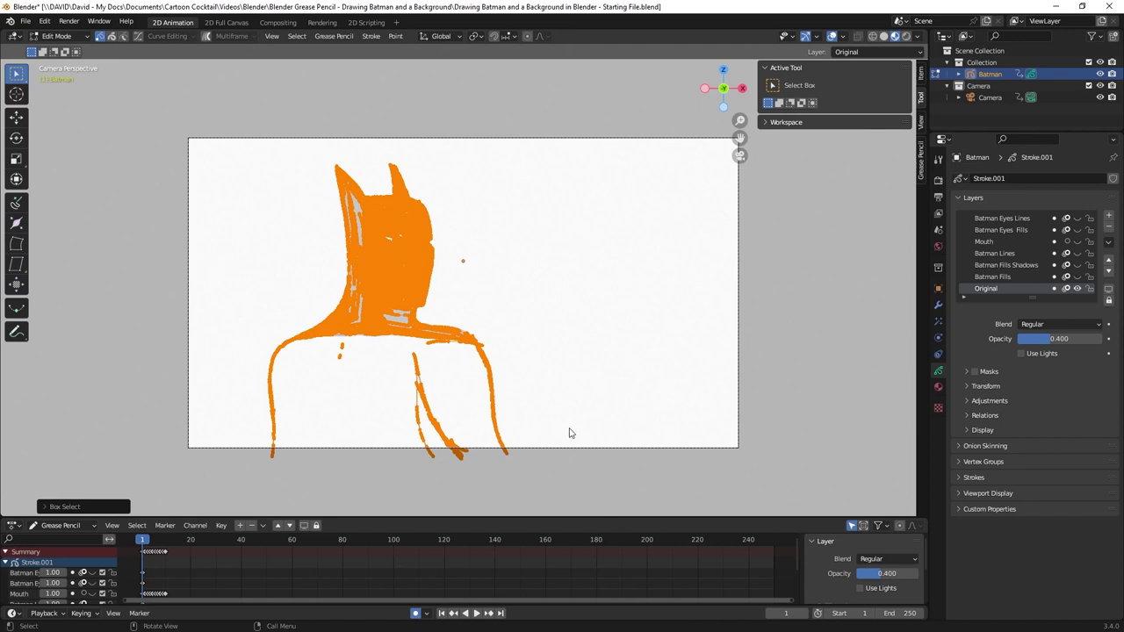
pyautogui.press('g')
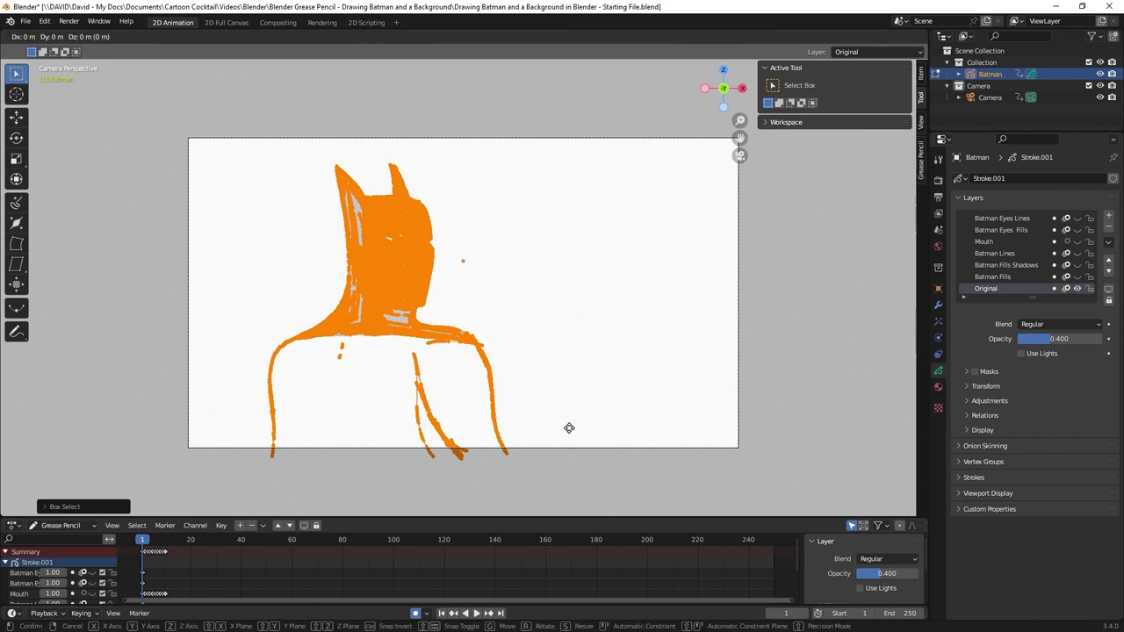
pyautogui.press('x')
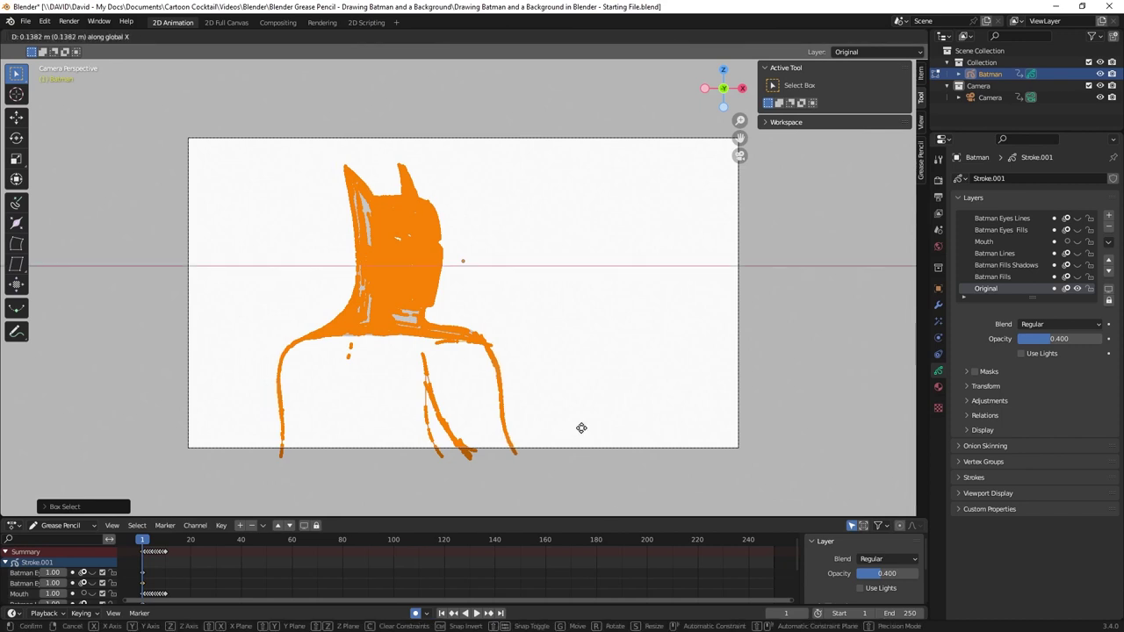
pyautogui.click(816, 443)
pyautogui.click(814, 339)
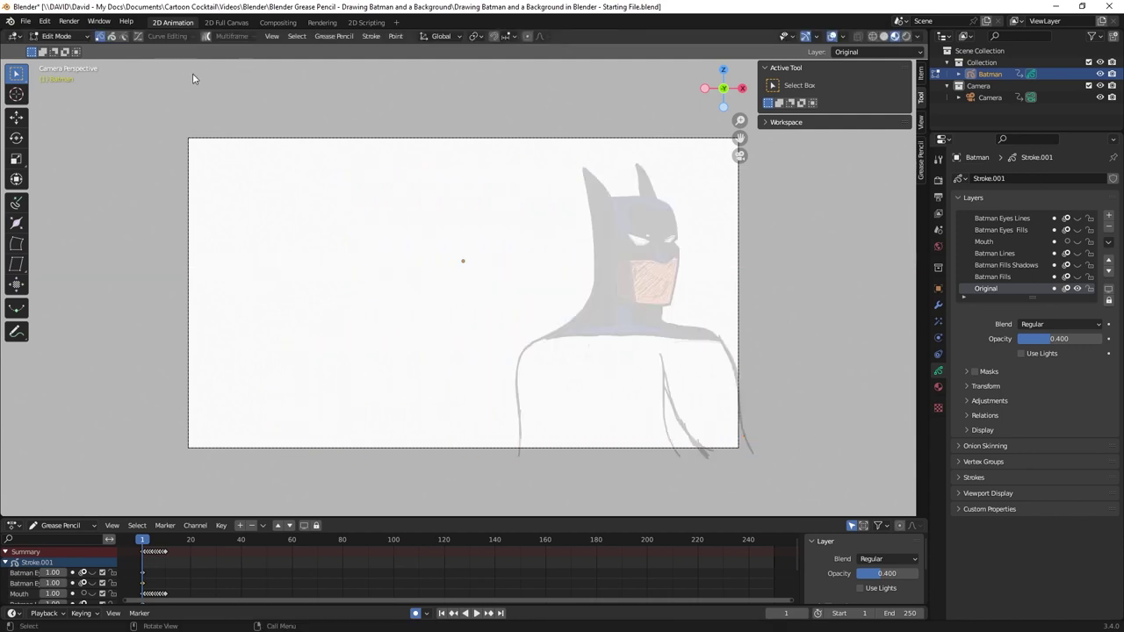
# - Return to Draw Mode with the other layers shown again, and set the Original layer's opacity to 1.000
pyautogui.click(58, 36)
pyautogui.click(61, 88)
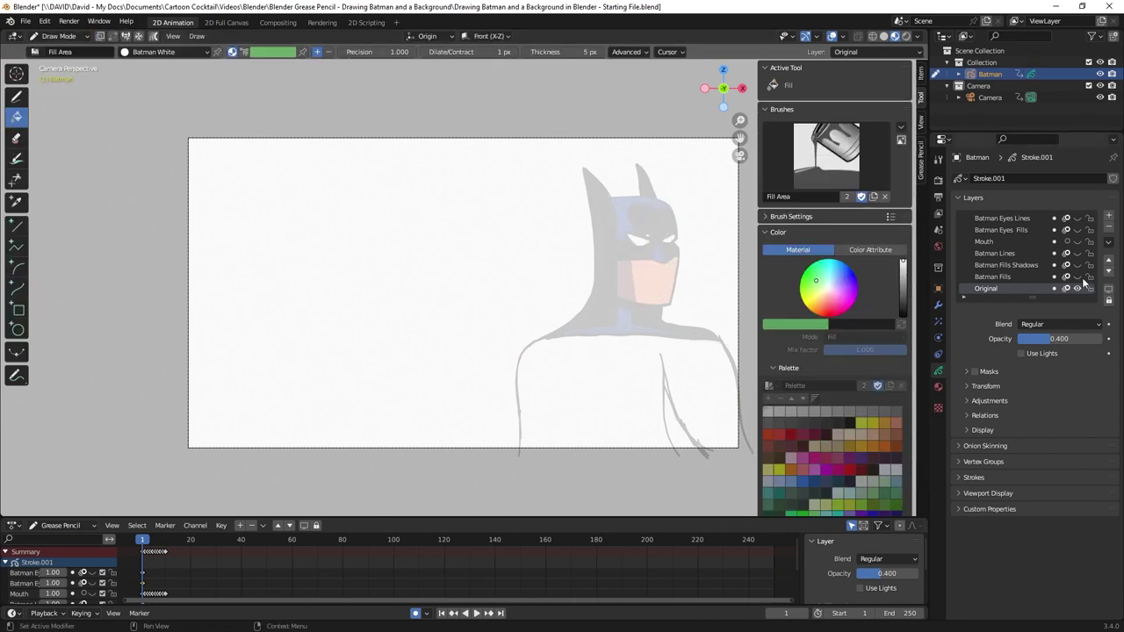
pyautogui.moveTo(1077, 278); pyautogui.dragTo(1080, 227)
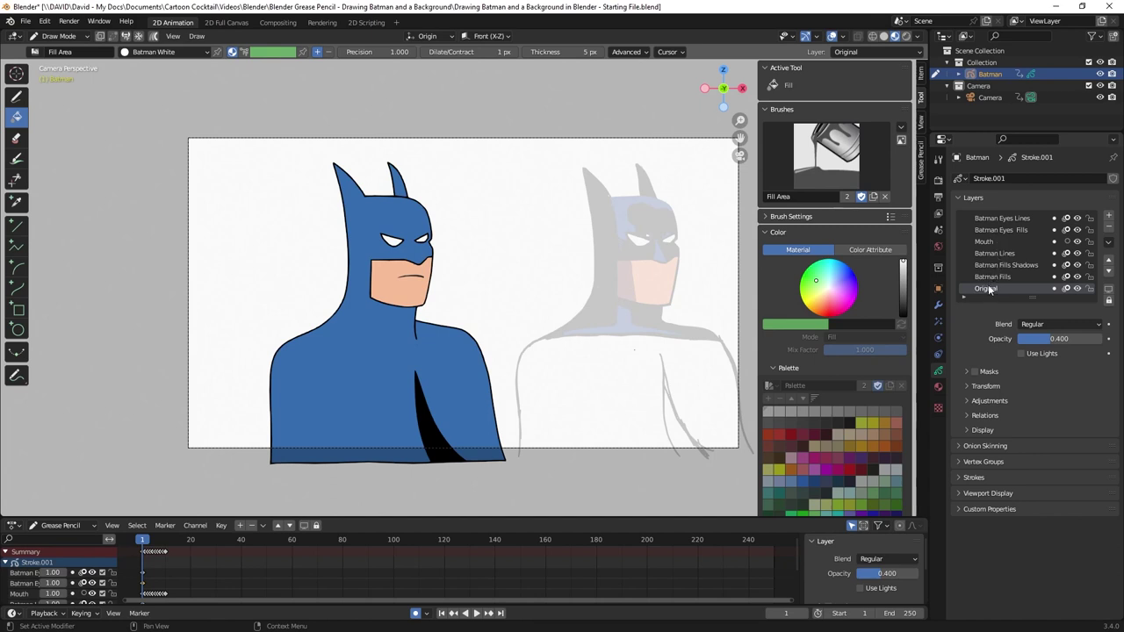
pyautogui.moveTo(1067, 339); pyautogui.dragTo(1109, 339)
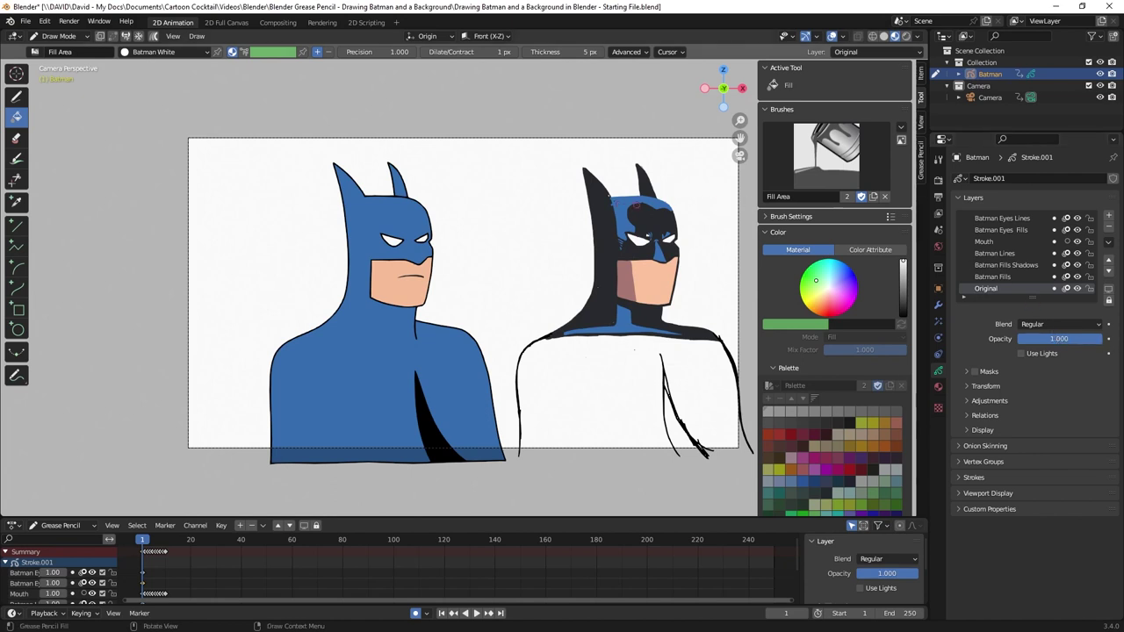
# - Fill Batman's far ear with the Batman Black material on the Batman Fills Shadows layer
pyautogui.click(1015, 265)
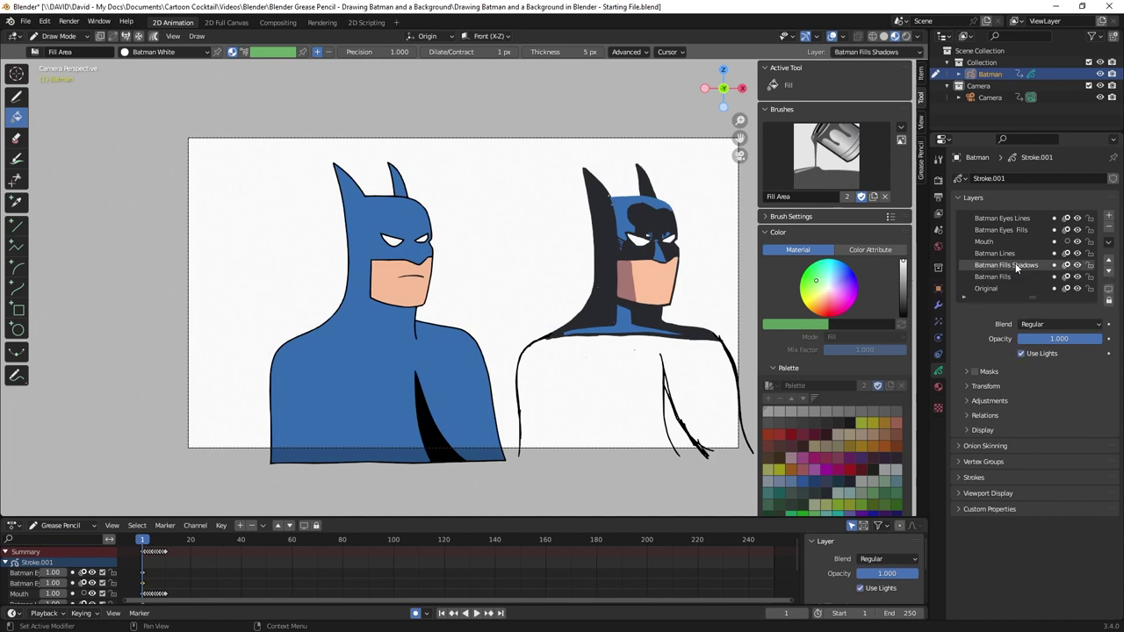
pyautogui.click(938, 386)
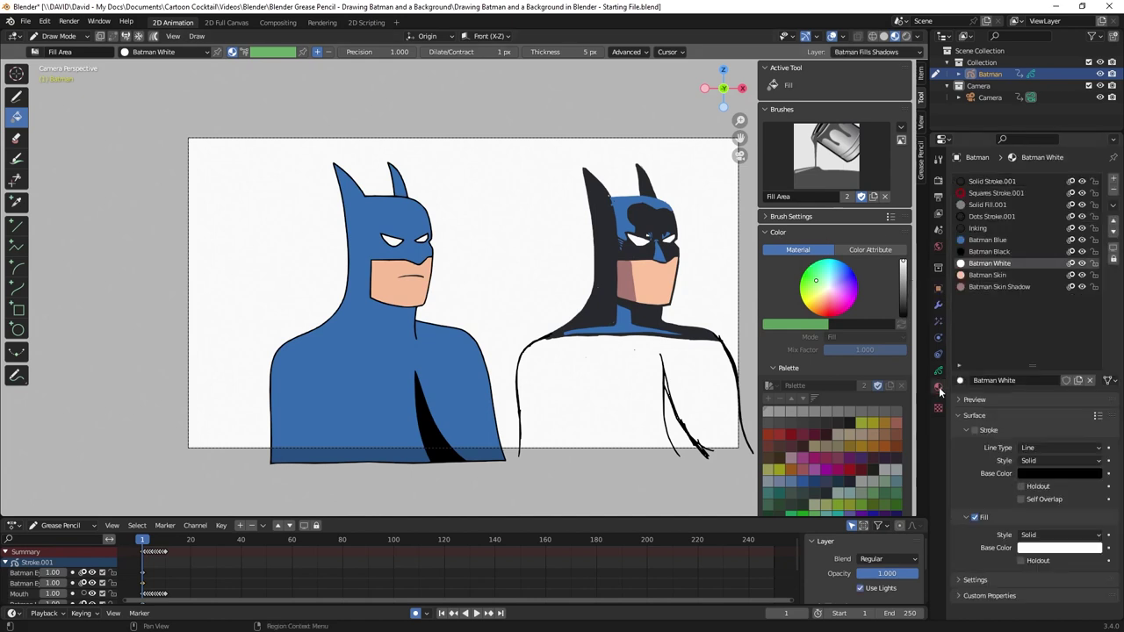
pyautogui.click(990, 251)
pyautogui.hotkey('shift', 'space')
pyautogui.press('d')
pyautogui.scroll(3, 682, 252)
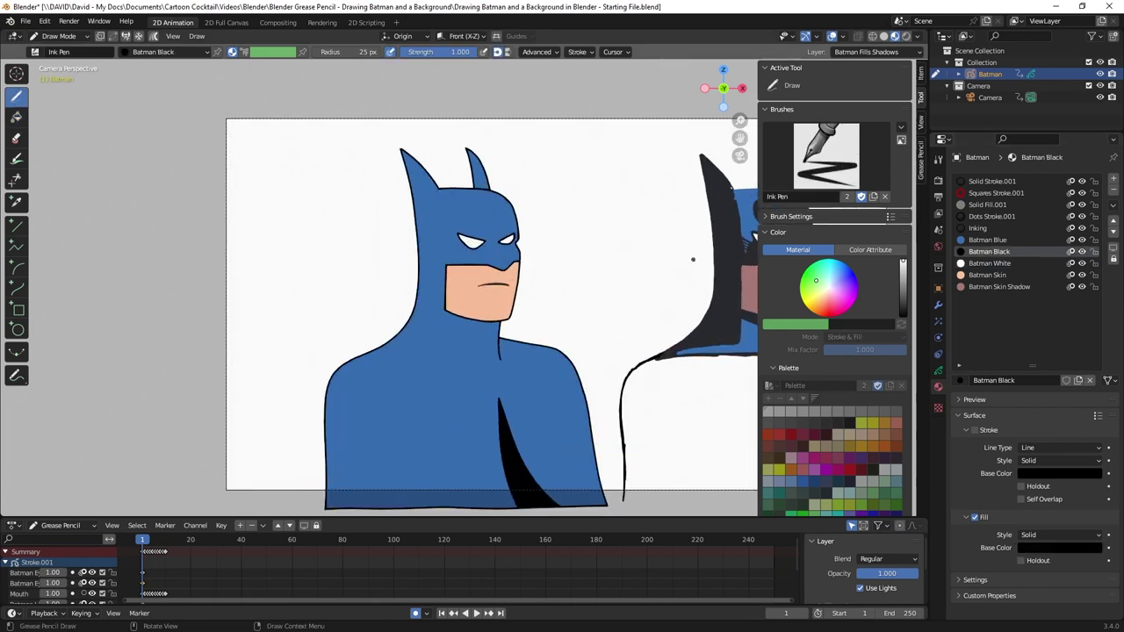
pyautogui.keyDown('shift'); pyautogui.moveTo(677, 254); pyautogui.dragTo(553, 263, button='middle'); pyautogui.keyUp('shift')
pyautogui.scroll(8, 446, 181)
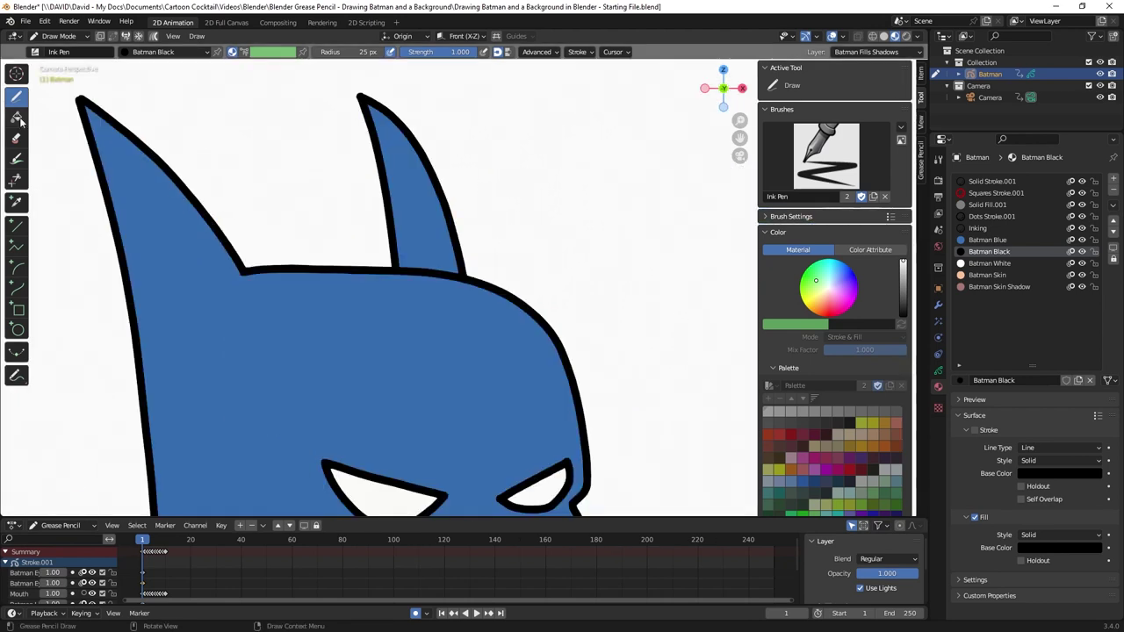
pyautogui.hotkey('shift', 'space')
pyautogui.press('f')
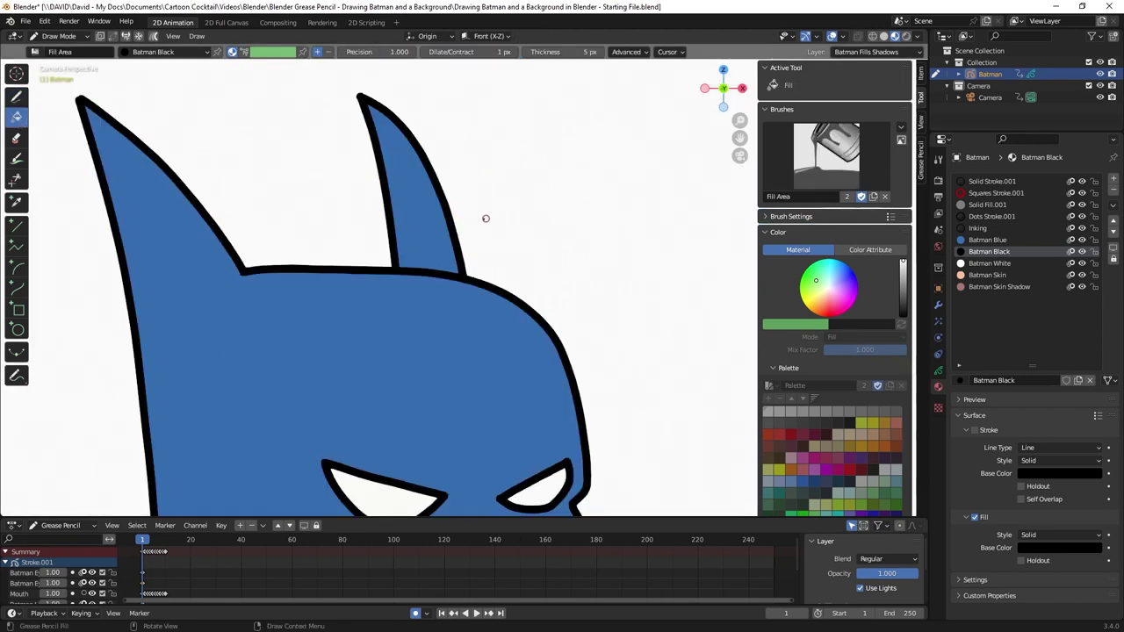
pyautogui.click(427, 214)
pyautogui.scroll(-8, 427, 214)
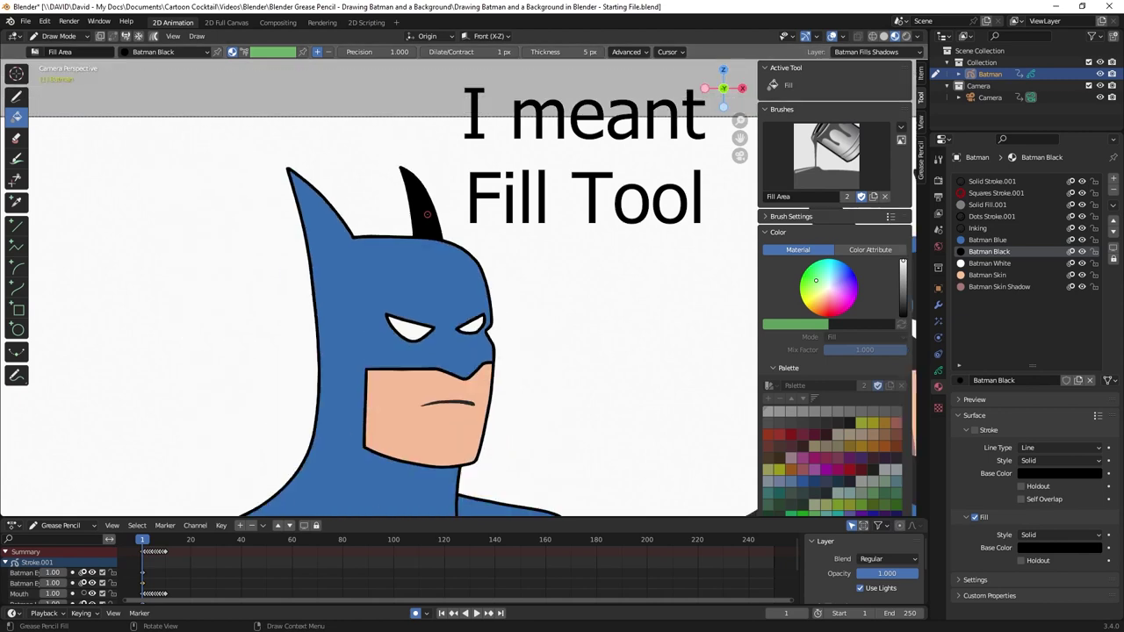
# - Draw a large Batman Black shadow shape with the Ink Pen over the near ear and back of the cowl, overshooting the outline
pyautogui.scroll(2, 134, 277)
pyautogui.scroll(2, 330, 234)
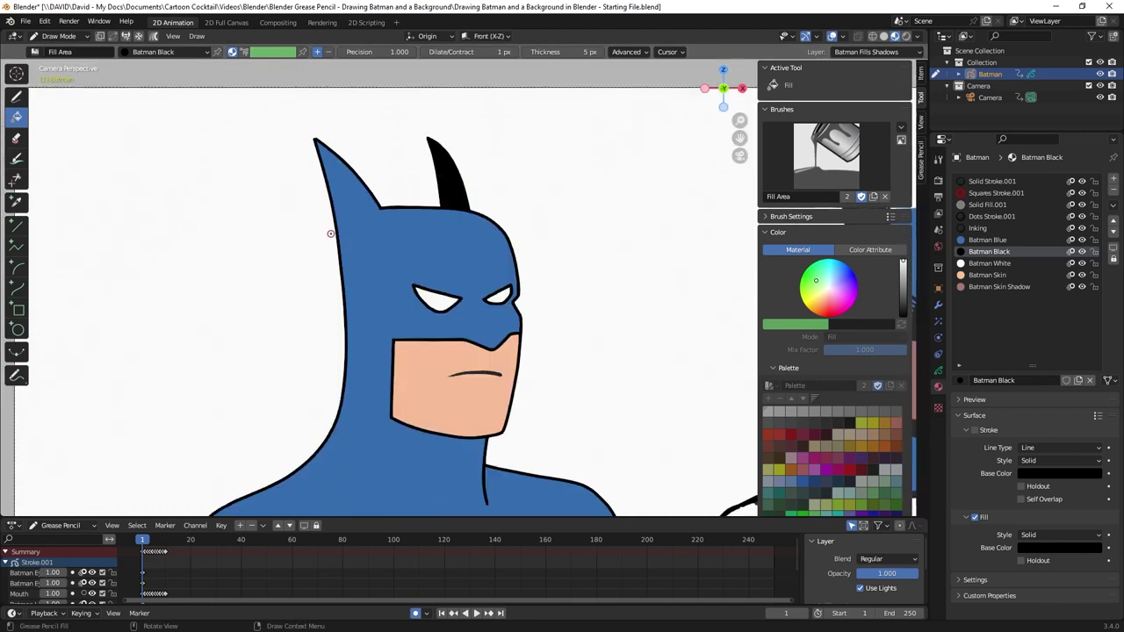
pyautogui.click(16, 101)
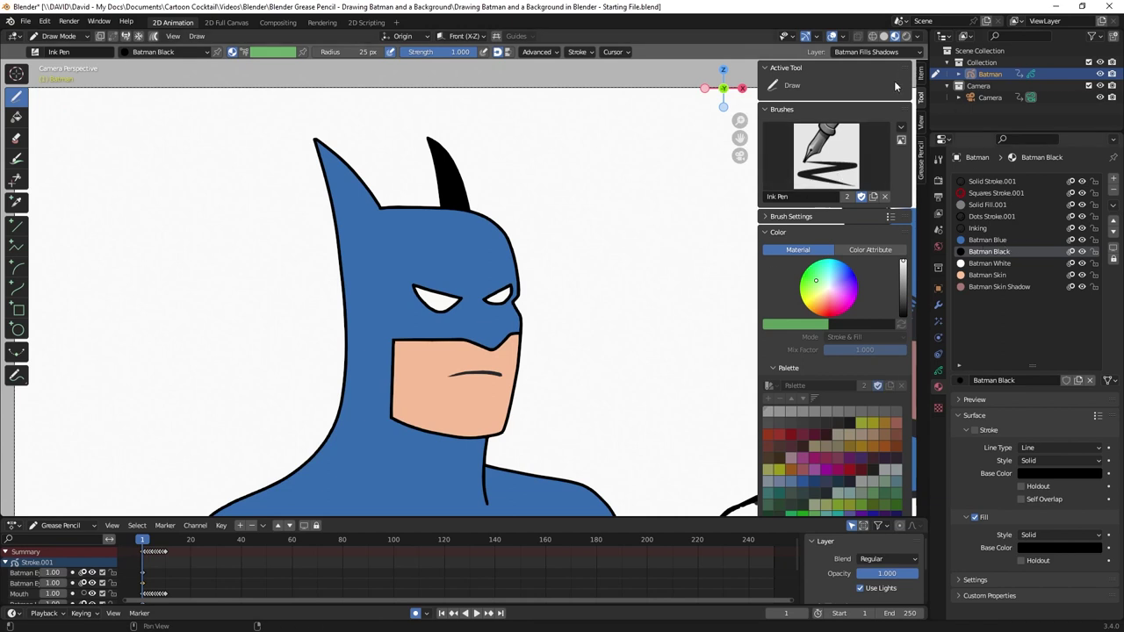
pyautogui.press('n')
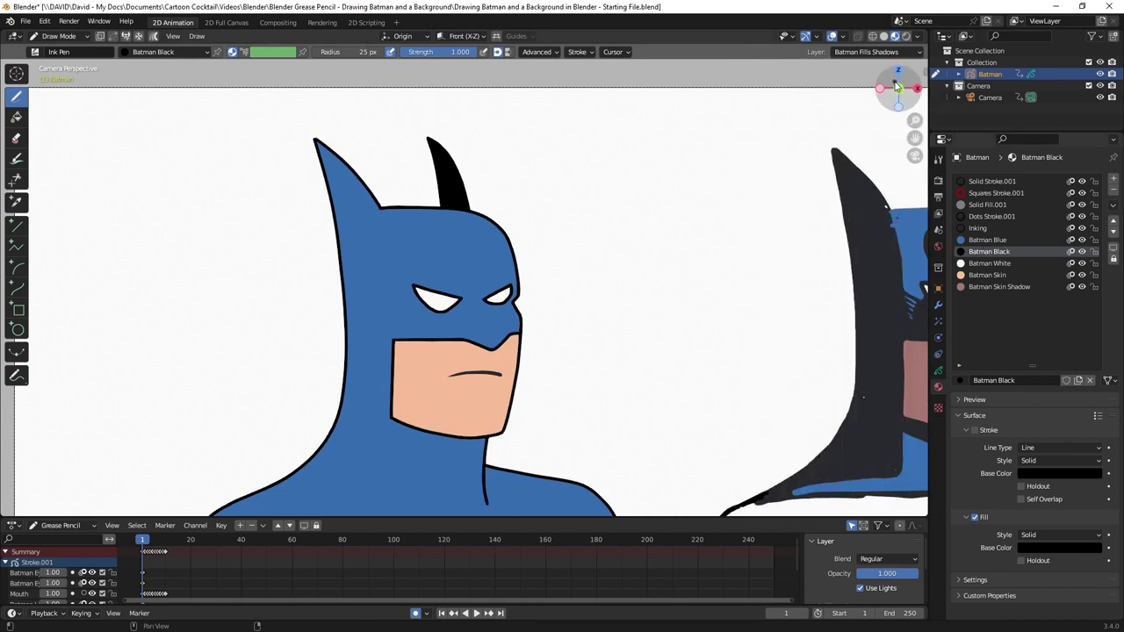
pyautogui.keyDown('shift'); pyautogui.moveTo(526, 307); pyautogui.dragTo(352, 289, button='middle'); pyautogui.keyUp('shift')
pyautogui.keyDown('shift'); pyautogui.moveTo(692, 63); pyautogui.dragTo(699, 81, button='middle'); pyautogui.keyUp('shift')
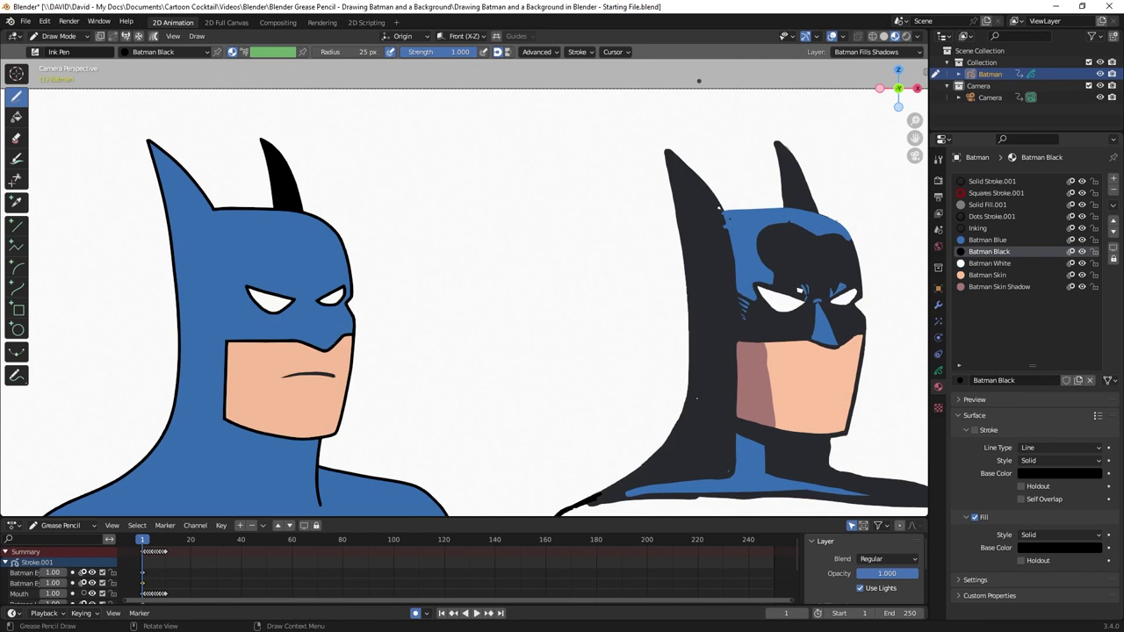
pyautogui.moveTo(113, 155)
pyautogui.mouseDown()
pyautogui.moveTo(157, 128)
pyautogui.moveTo(215, 212)
pyautogui.moveTo(226, 347)
pyautogui.moveTo(218, 497)
pyautogui.moveTo(94, 508)
pyautogui.moveTo(27, 493)
pyautogui.mouseUp()
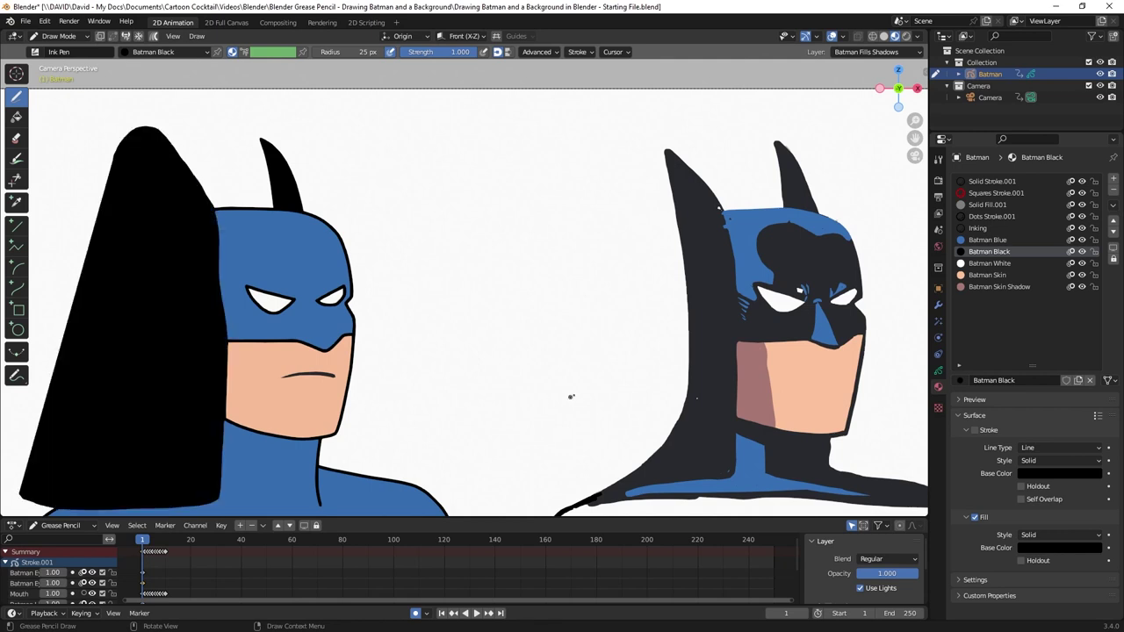
# - Enable masks on the Batman Fills Shadows layer and add the Batman Fills layer as its mask
pyautogui.click(938, 370)
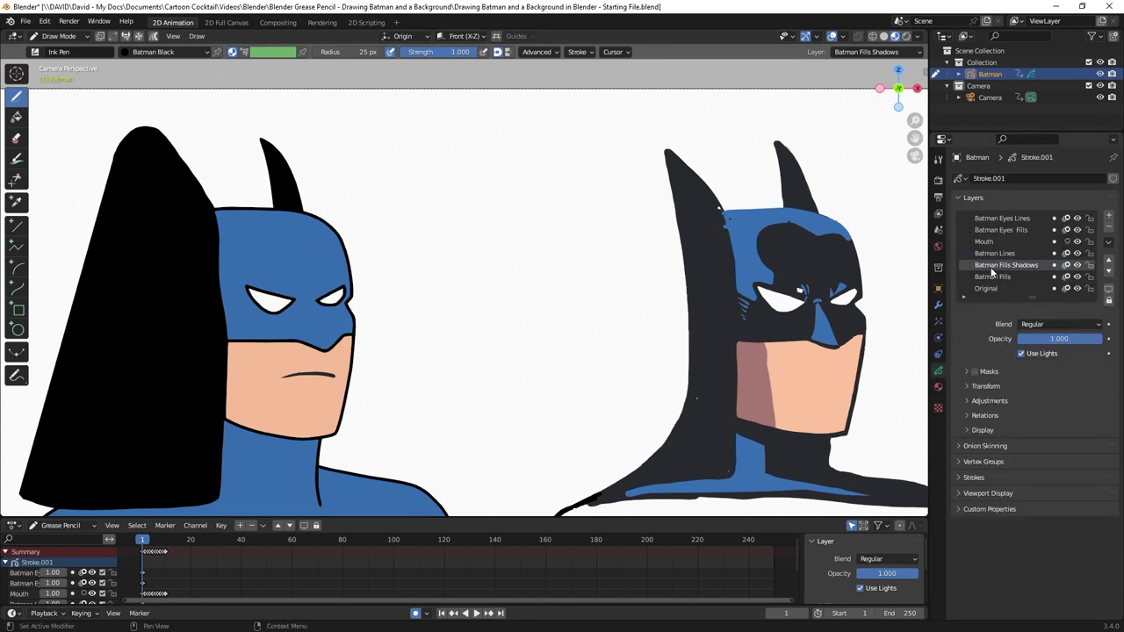
pyautogui.click(968, 374)
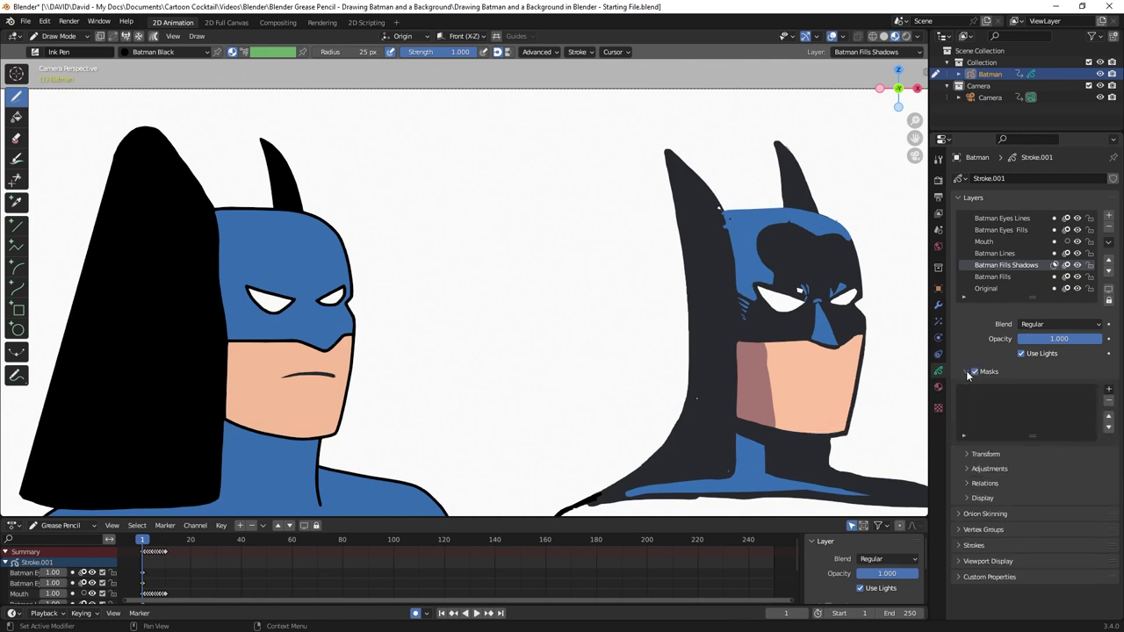
pyautogui.click(1109, 390)
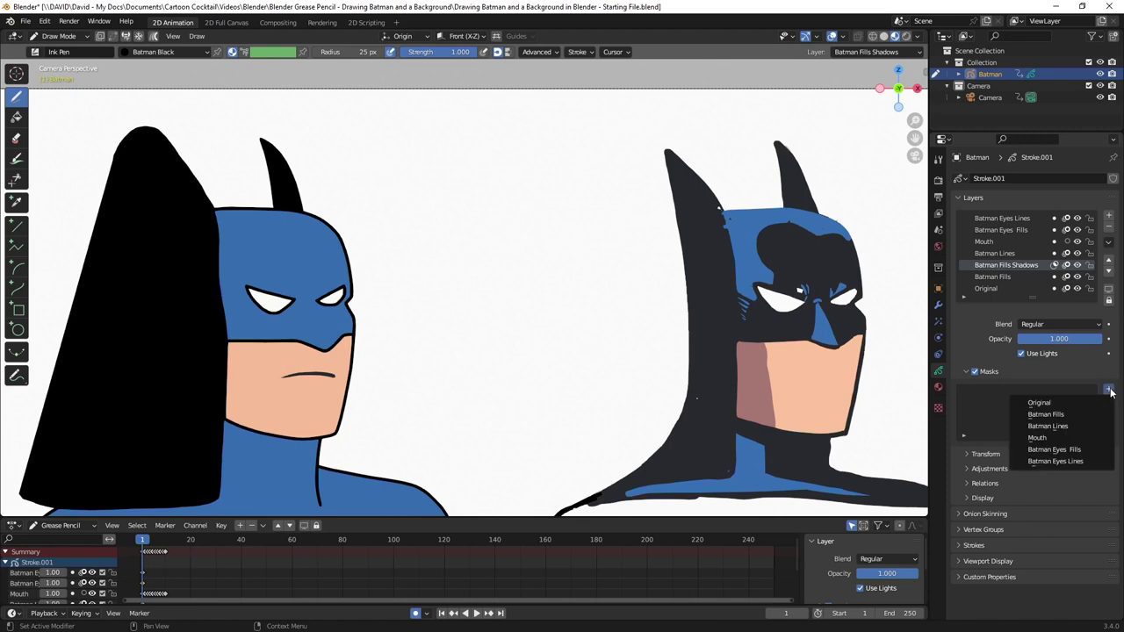
pyautogui.click(1047, 414)
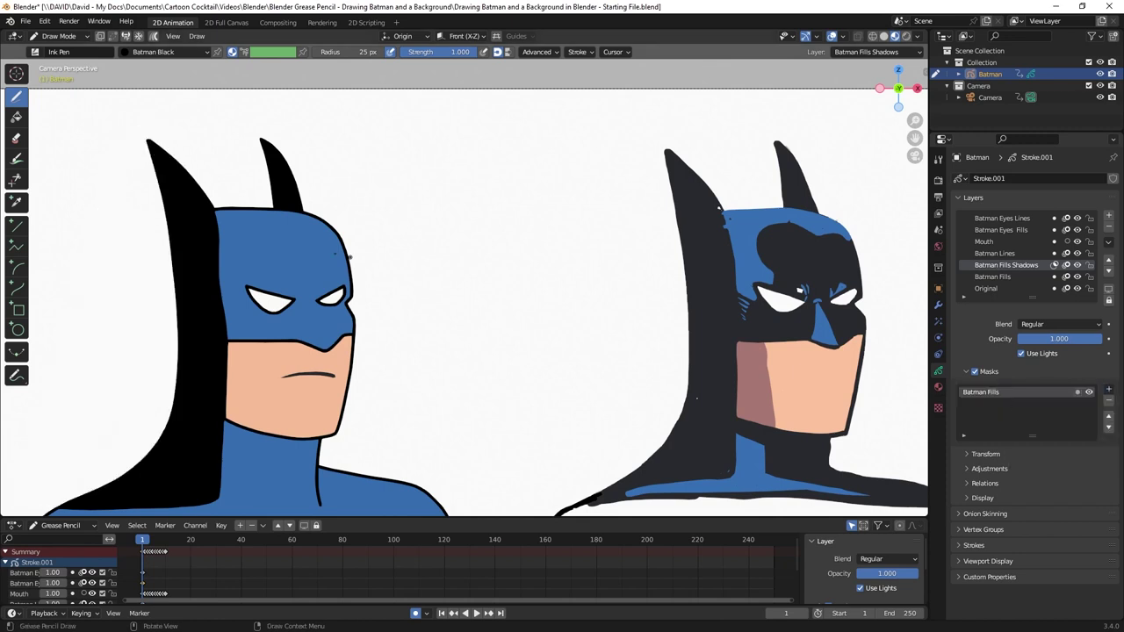
pyautogui.scroll(2, 160, 261)
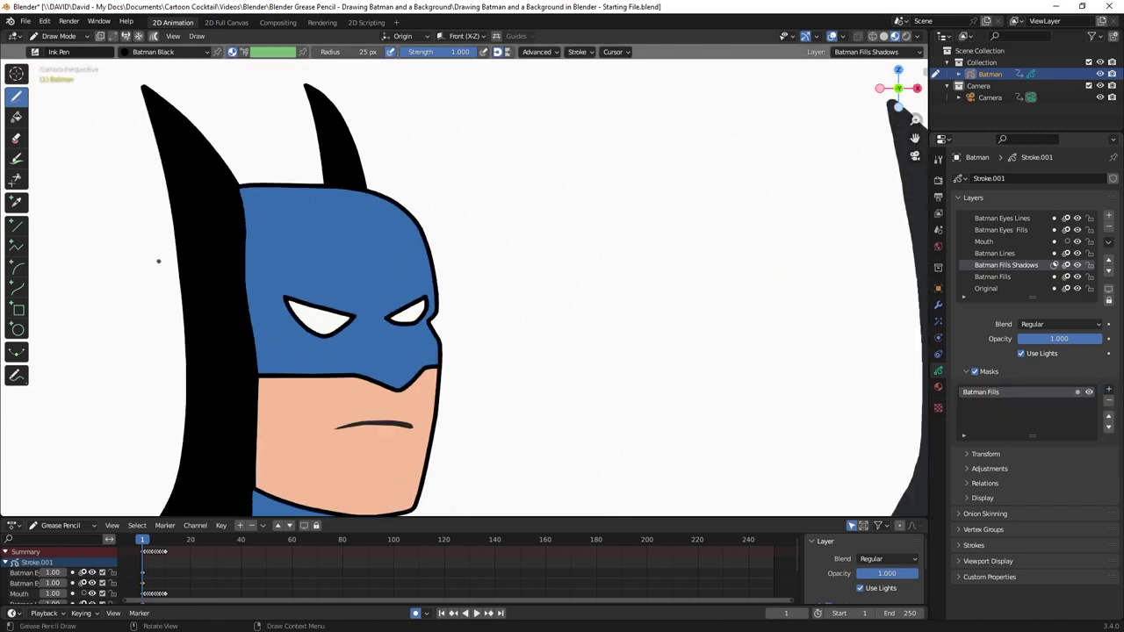
pyautogui.scroll(-3, 175, 250)
pyautogui.scroll(2, 175, 250)
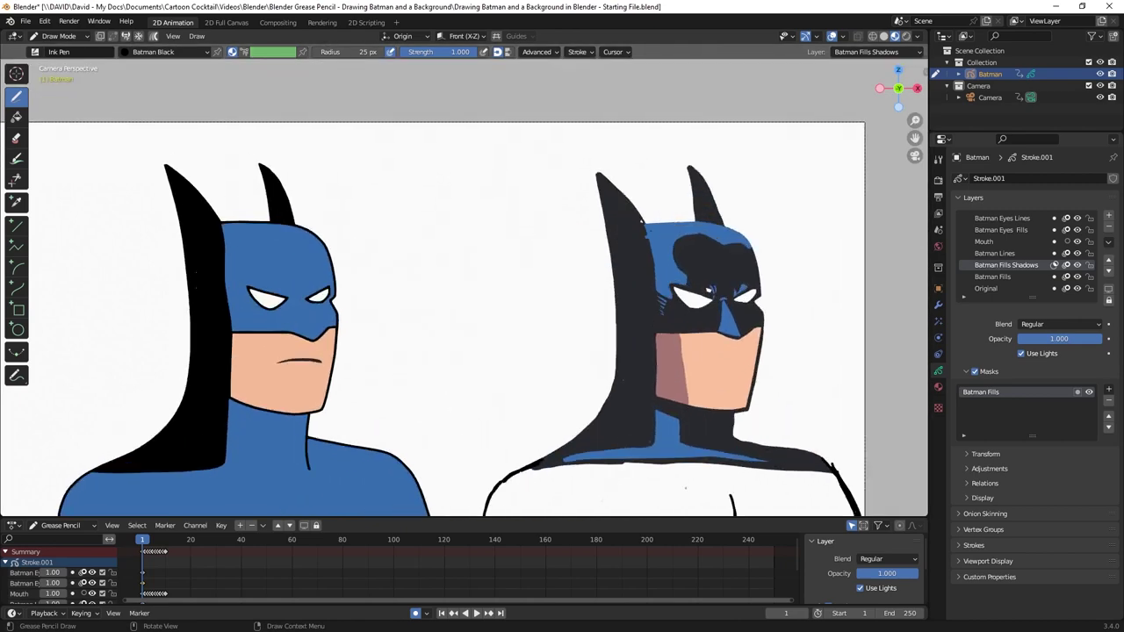
pyautogui.scroll(3, 198, 263)
pyautogui.scroll(-2, 198, 263)
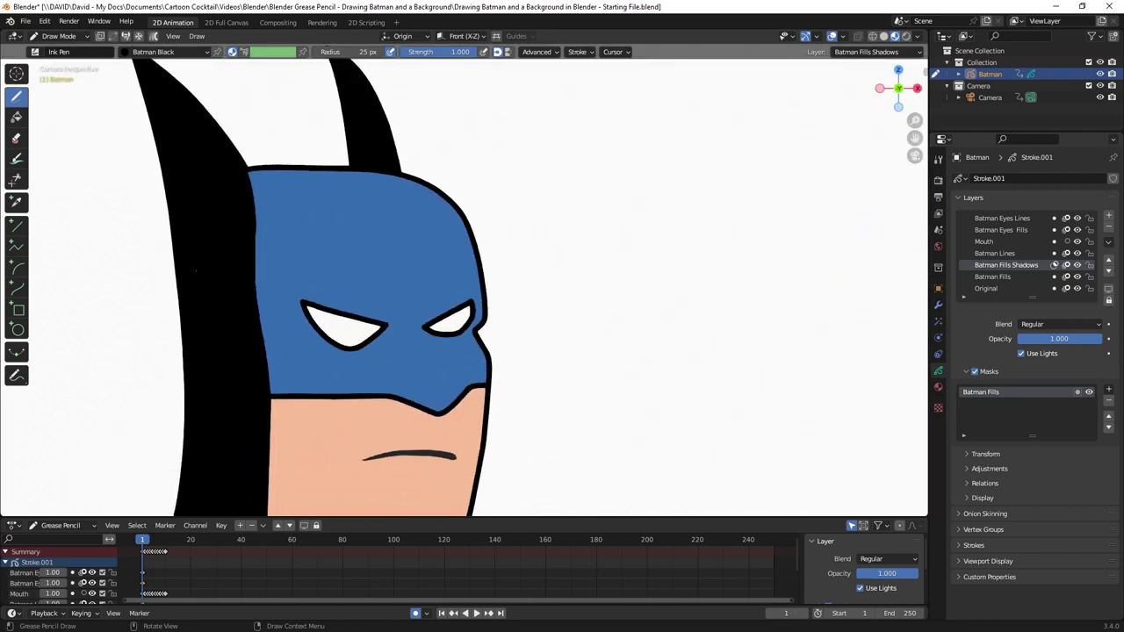
pyautogui.scroll(-3, 195, 271)
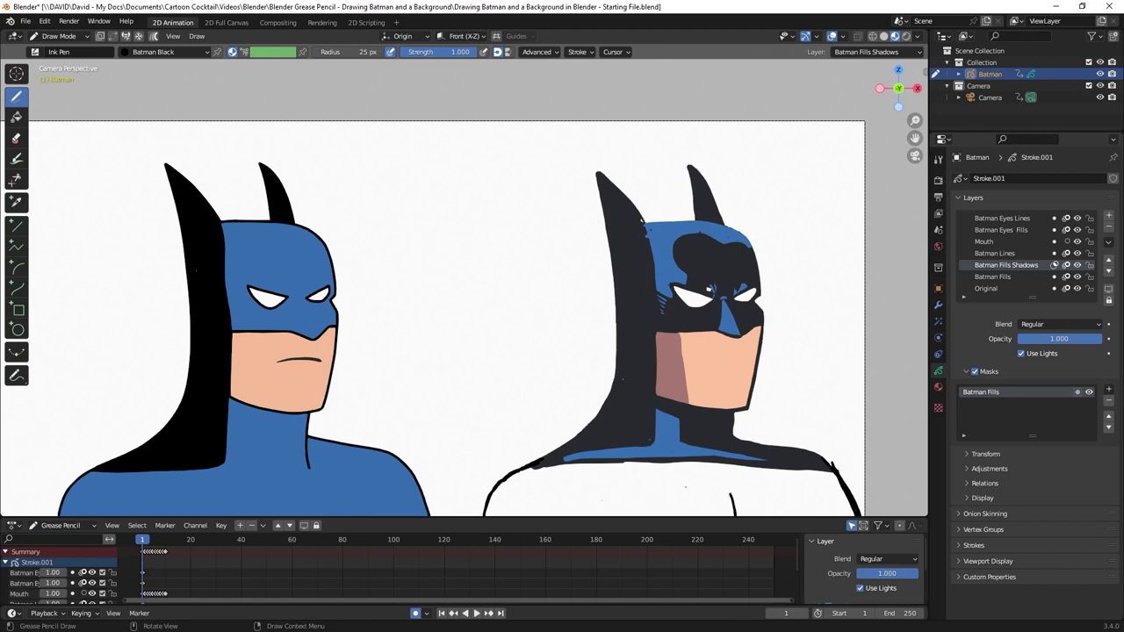
# - In Sculpt Mode, smooth the front edge of the cowl shadow with the Smooth brush at 25 px radius
pyautogui.scroll(4, 207, 252)
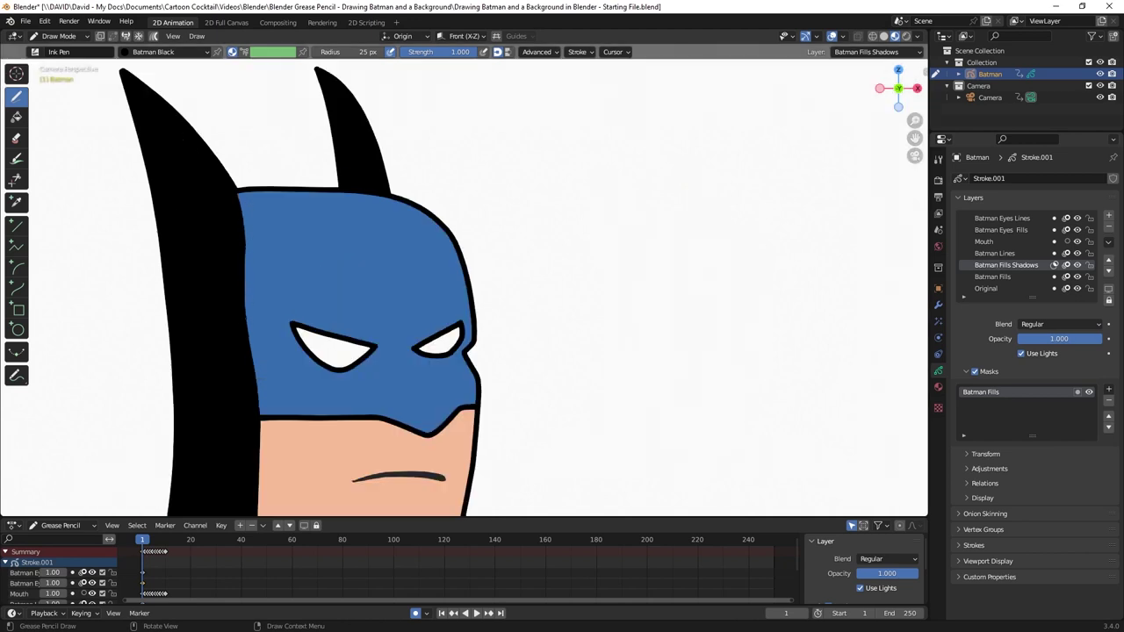
pyautogui.click(58, 37)
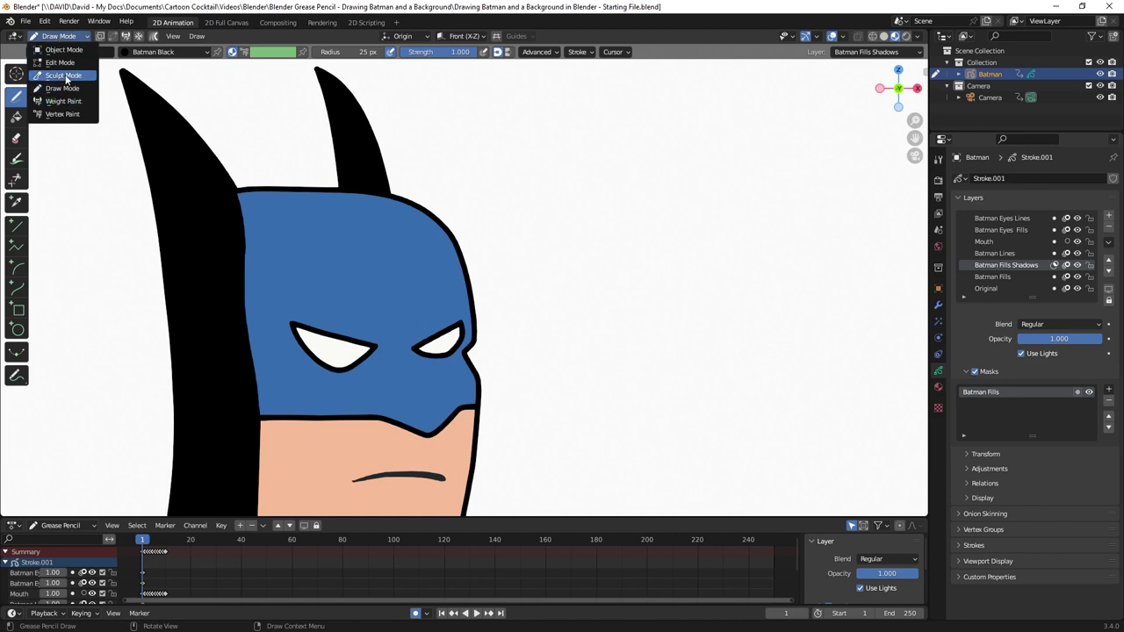
pyautogui.click(63, 76)
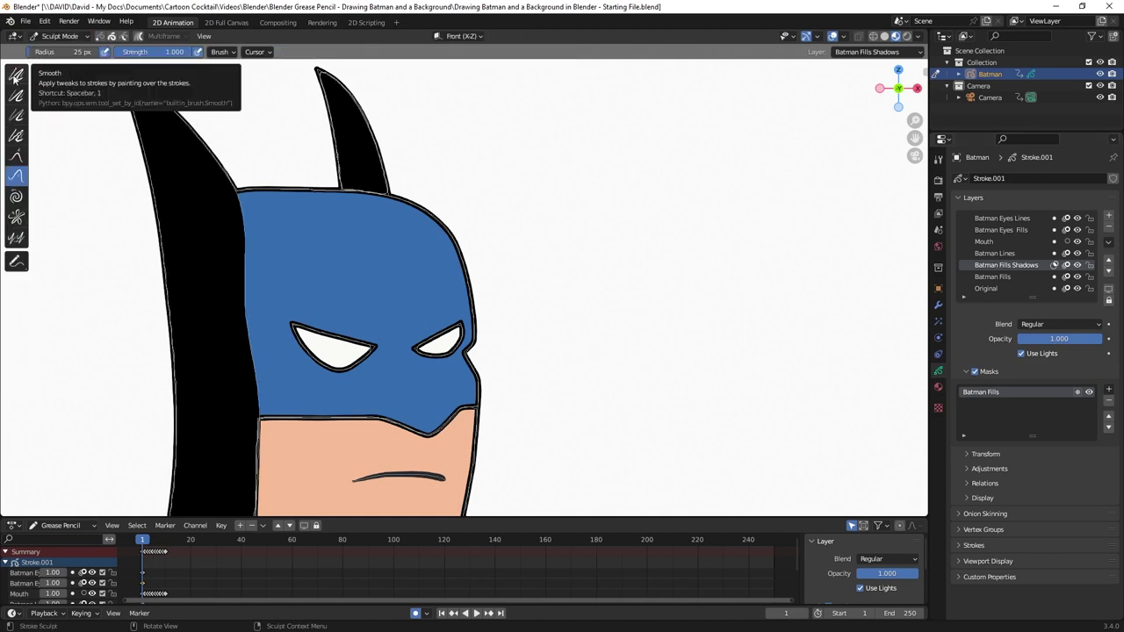
pyautogui.click(15, 75)
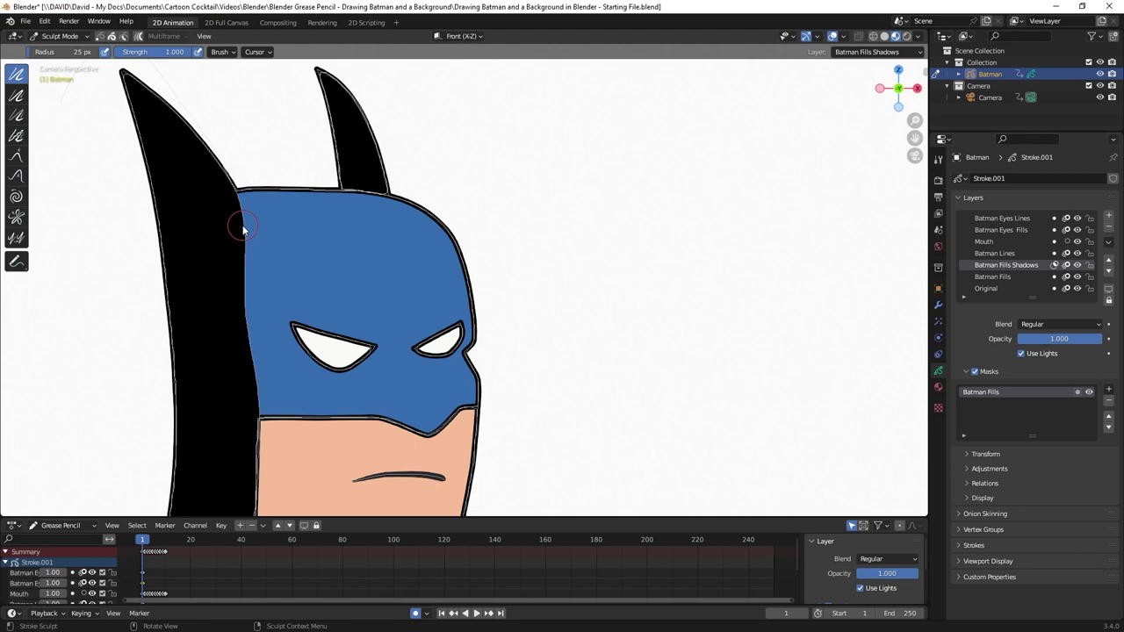
pyautogui.moveTo(238, 244)
pyautogui.mouseDown()
pyautogui.moveTo(248, 355)
pyautogui.moveTo(231, 213)
pyautogui.moveTo(243, 324)
pyautogui.mouseUp()
pyautogui.rightClick(296, 192)
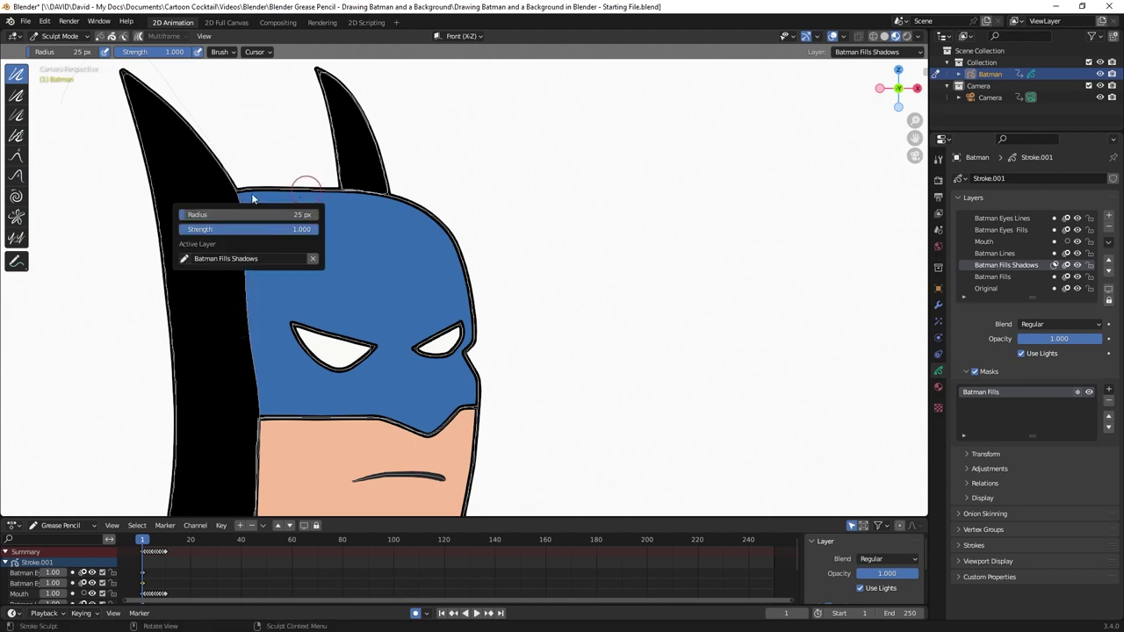
pyautogui.press('Home')
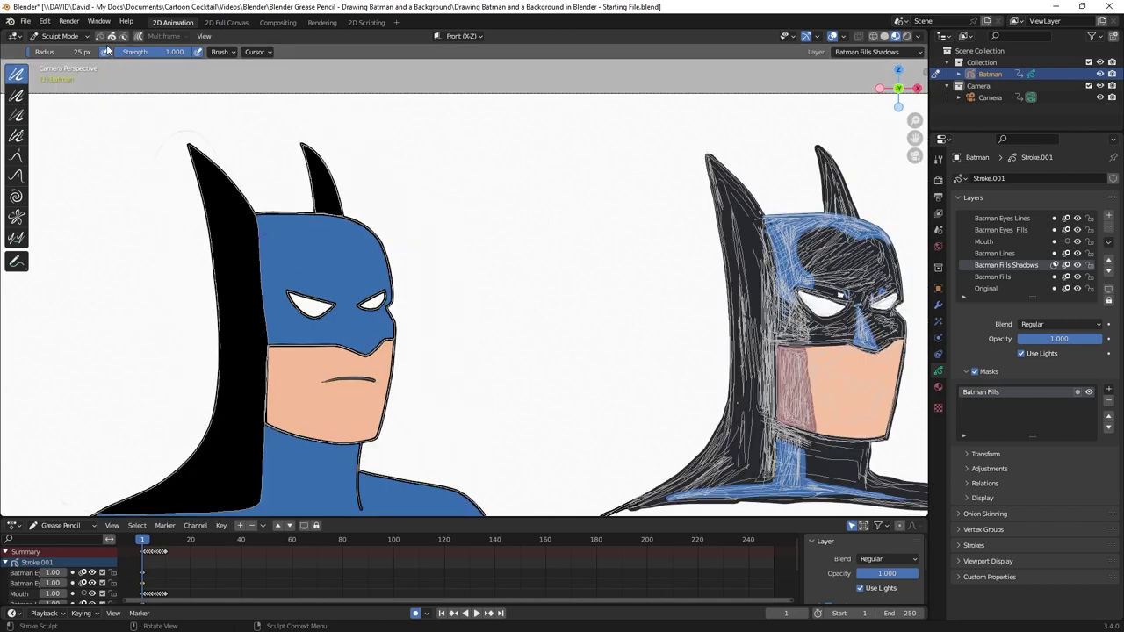
# - Return to Draw Mode and draw Batman Black shadows over the forehead and around the eyes, leaving the crown edge, cowl side and nose blue
pyautogui.click(70, 36)
pyautogui.click(63, 89)
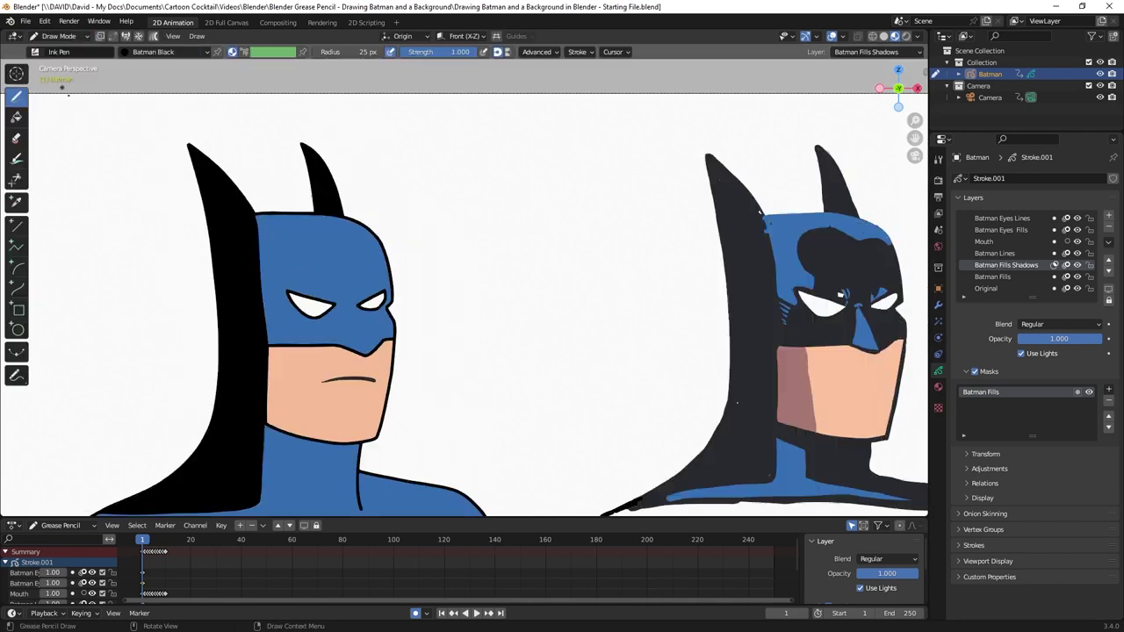
pyautogui.scroll(1, 247, 236)
pyautogui.keyDown('ctrl'); pyautogui.hscroll(3, 544, 301); pyautogui.keyUp('ctrl')
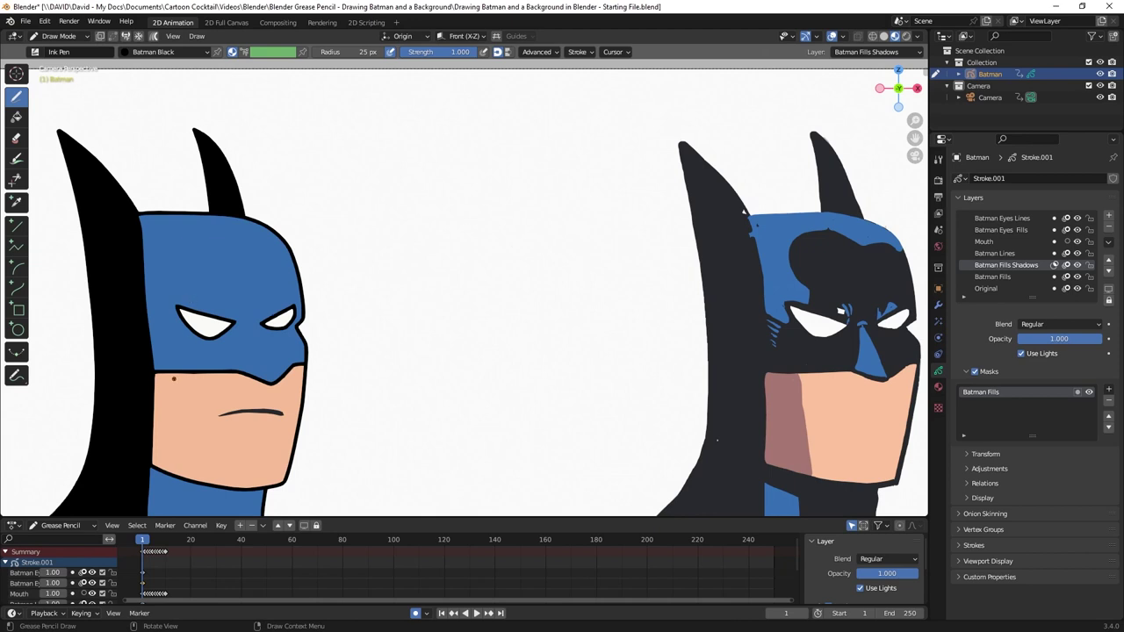
pyautogui.moveTo(170, 367)
pyautogui.mouseDown()
pyautogui.moveTo(164, 330)
pyautogui.moveTo(188, 307)
pyautogui.moveTo(175, 228)
pyautogui.moveTo(259, 236)
pyautogui.moveTo(313, 303)
pyautogui.moveTo(272, 372)
pyautogui.moveTo(186, 379)
pyautogui.moveTo(167, 331)
pyautogui.mouseUp()
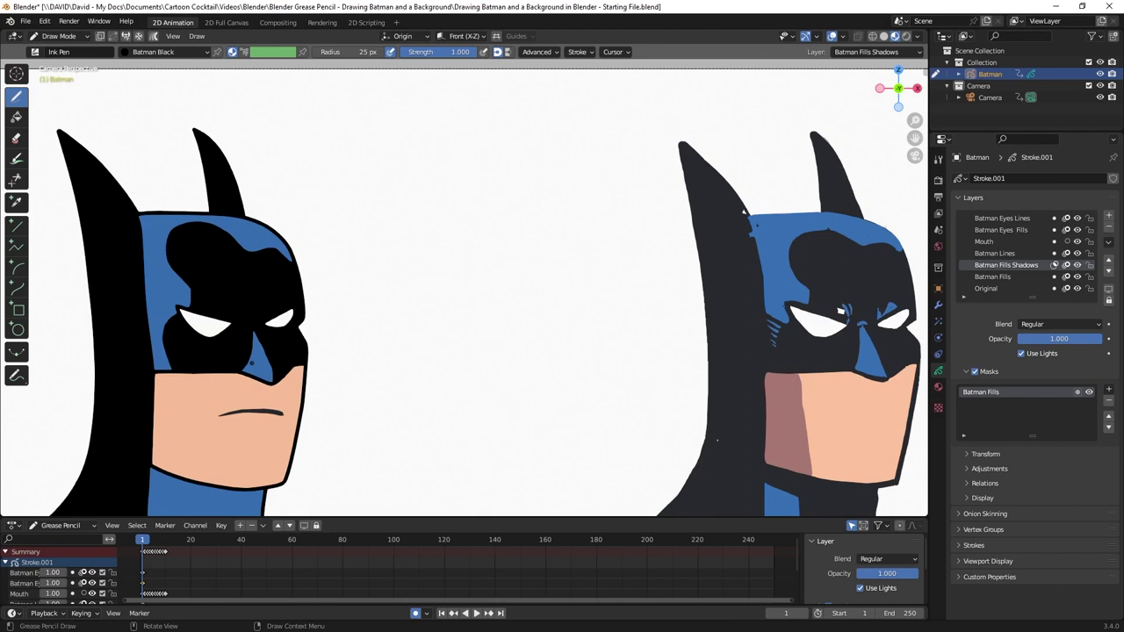
pyautogui.scroll(-1, 122, 361)
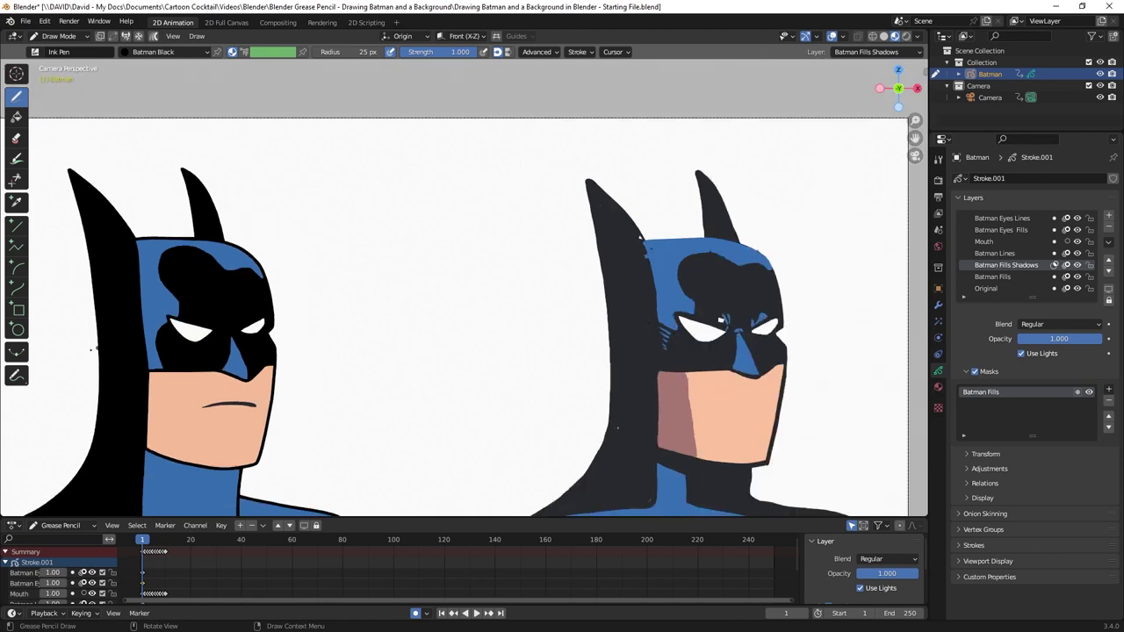
# - Draw a series of short Batman Black hatching lines between the back of the cowl and the near eye's shadow
pyautogui.scroll(7, 118, 352)
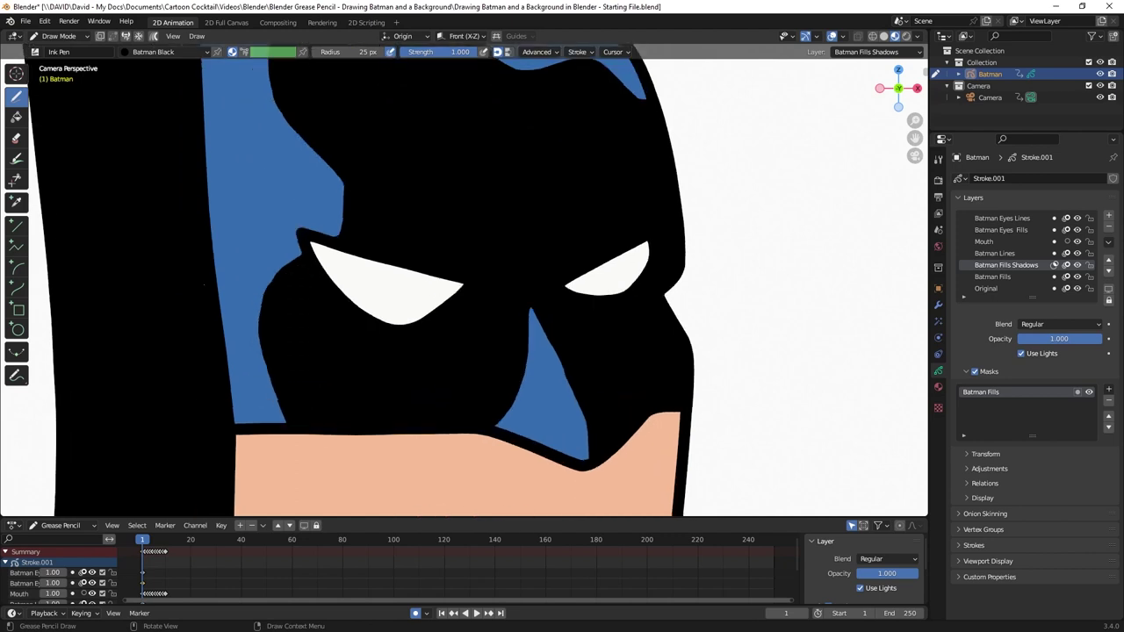
pyautogui.scroll(1, 279, 305)
pyautogui.moveTo(298, 289)
pyautogui.mouseDown()
pyautogui.moveTo(338, 395)
pyautogui.moveTo(316, 303)
pyautogui.moveTo(356, 400)
pyautogui.mouseUp()
pyautogui.moveTo(281, 267); pyautogui.dragTo(342, 289)
pyautogui.moveTo(281, 256)
pyautogui.mouseDown()
pyautogui.moveTo(344, 276)
pyautogui.moveTo(347, 263)
pyautogui.mouseUp()
pyautogui.moveTo(279, 234)
pyautogui.mouseDown()
pyautogui.moveTo(348, 252)
pyautogui.moveTo(351, 239)
pyautogui.mouseUp()
pyautogui.moveTo(279, 207); pyautogui.dragTo(356, 227)
pyautogui.moveTo(279, 195); pyautogui.dragTo(356, 215)
pyautogui.scroll(-10, 465, 281)
pyautogui.scroll(4, 369, 298)
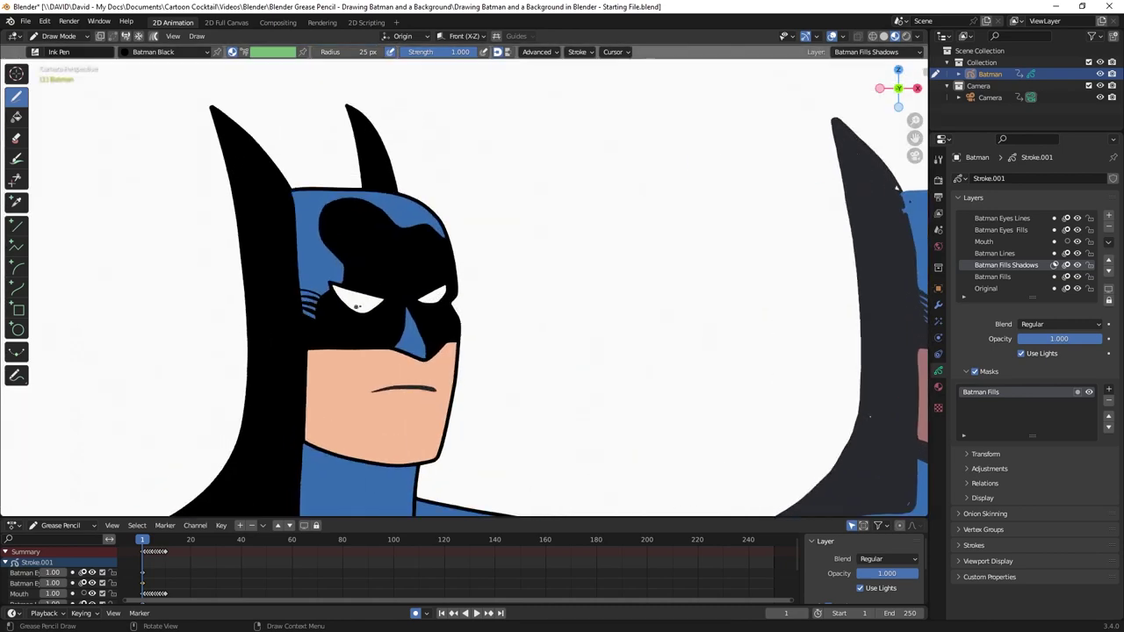
pyautogui.scroll(-1, 387, 298)
pyautogui.scroll(-2, 439, 281)
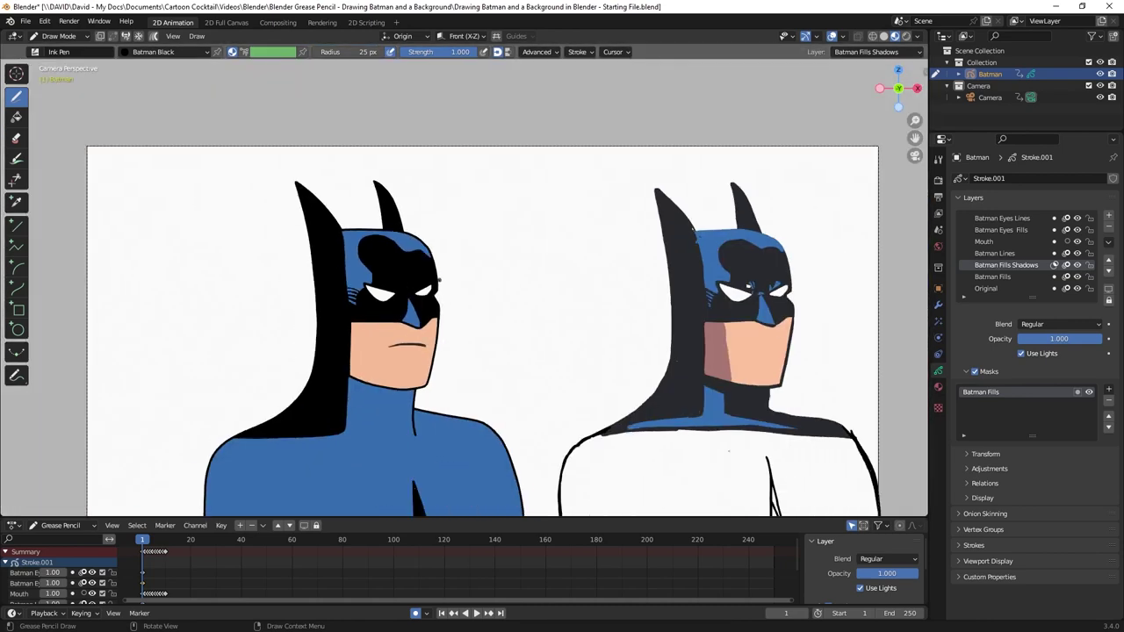
# - Switch to Sculpt Mode and choose the Grab brush with a radius of 113 px for reshaping the forehead shadow
pyautogui.scroll(3, 381, 319)
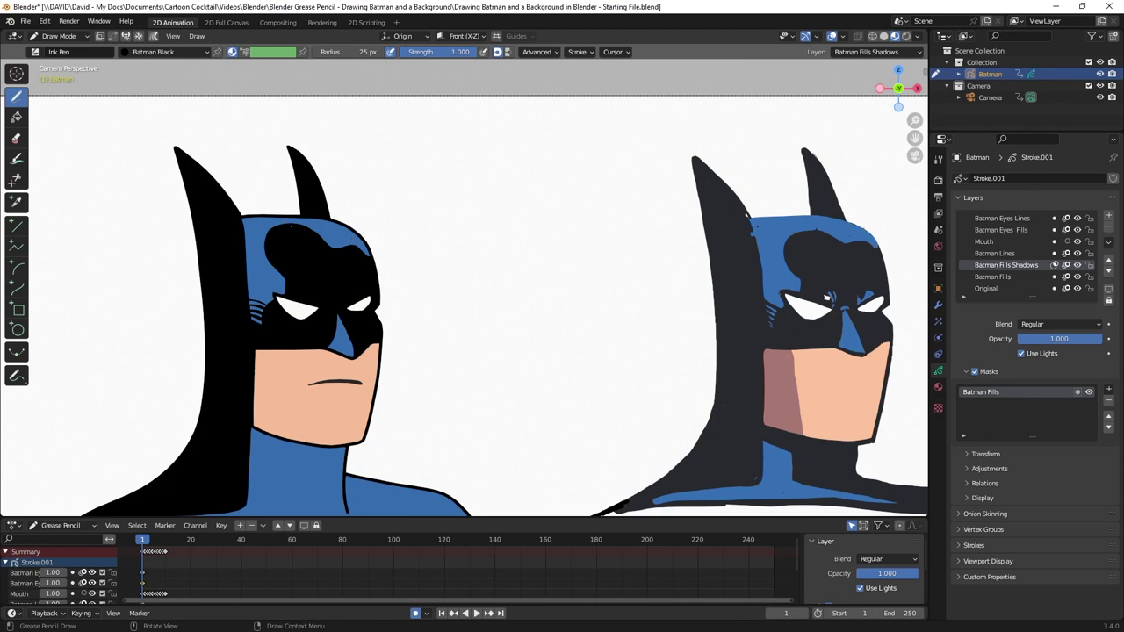
pyautogui.scroll(5, 292, 227)
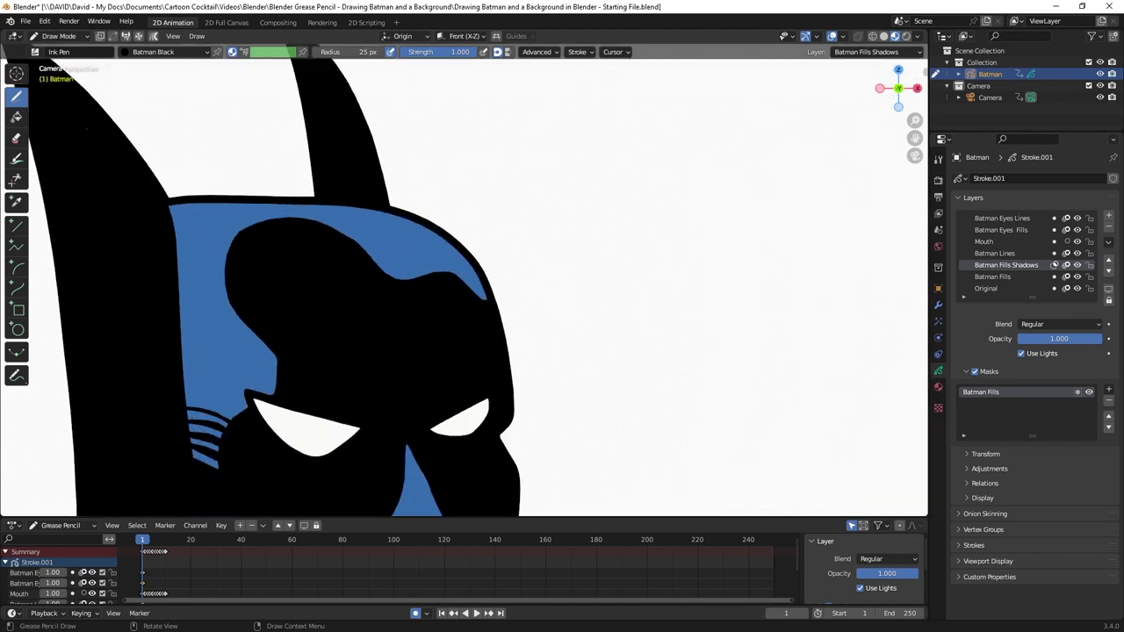
pyautogui.click(55, 36)
pyautogui.click(43, 81)
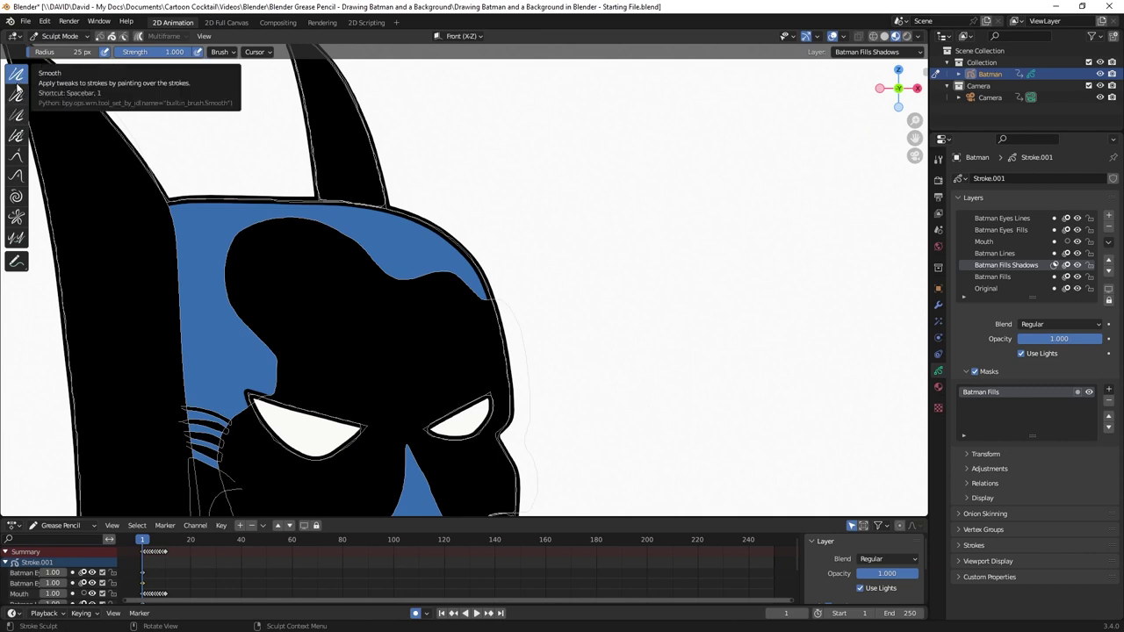
pyautogui.click(16, 155)
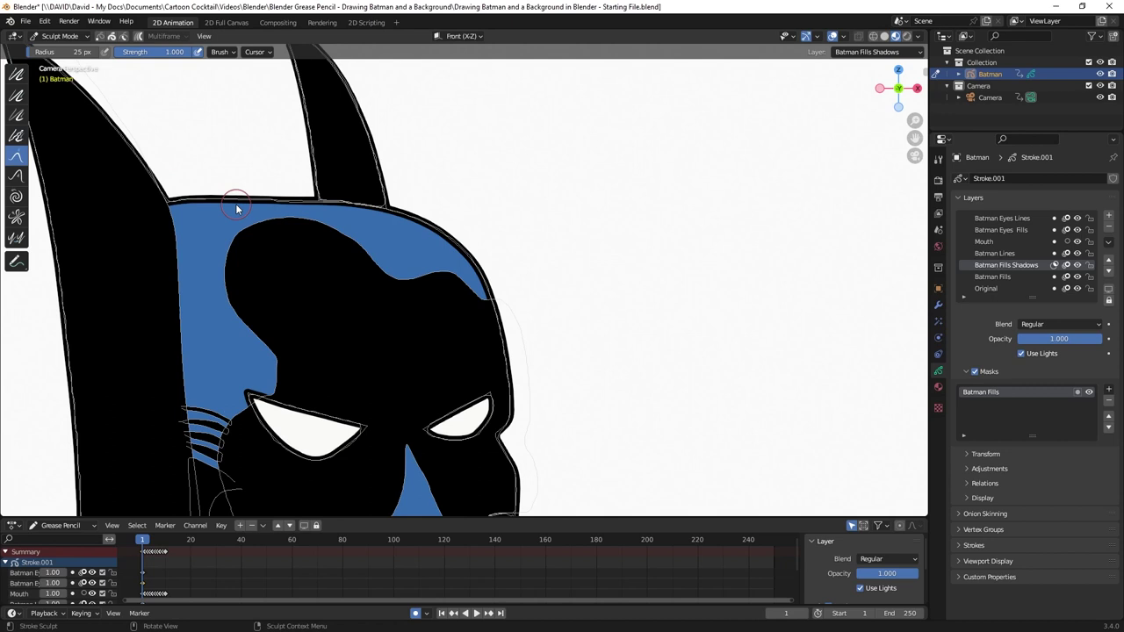
pyautogui.press('f')
pyautogui.click(254, 224)
pyautogui.scroll(-3, 260, 226)
# - Undo a trial pull on the forehead shadow, and lock every layer except Batman Fills Shadows
pyautogui.moveTo(257, 227); pyautogui.dragTo(266, 255)
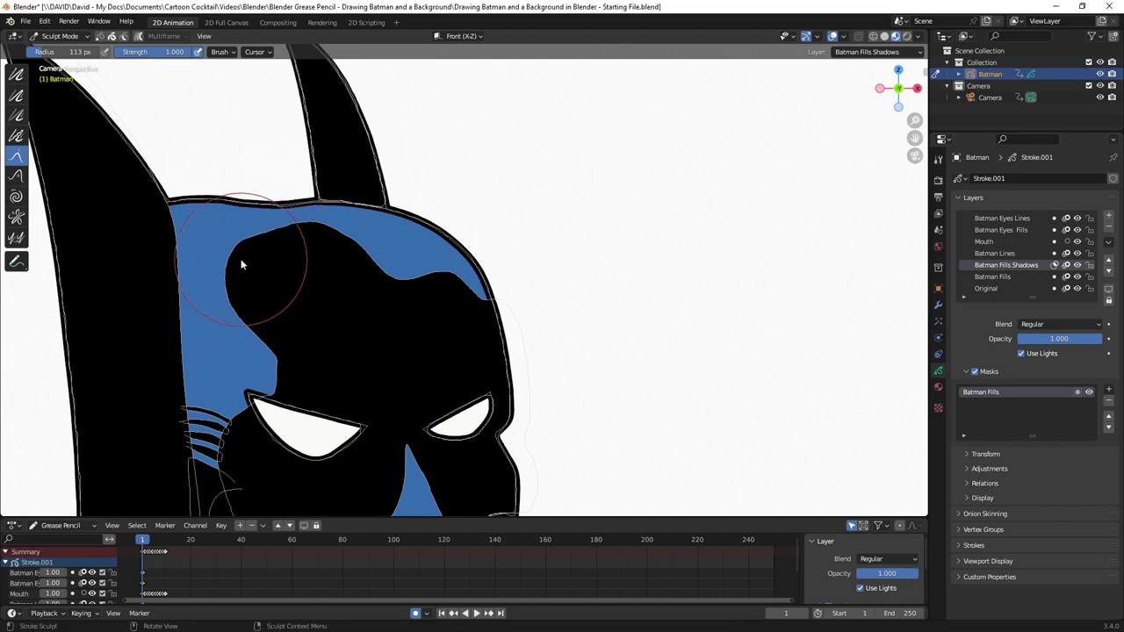
pyautogui.hotkey('ctrl', 'z')
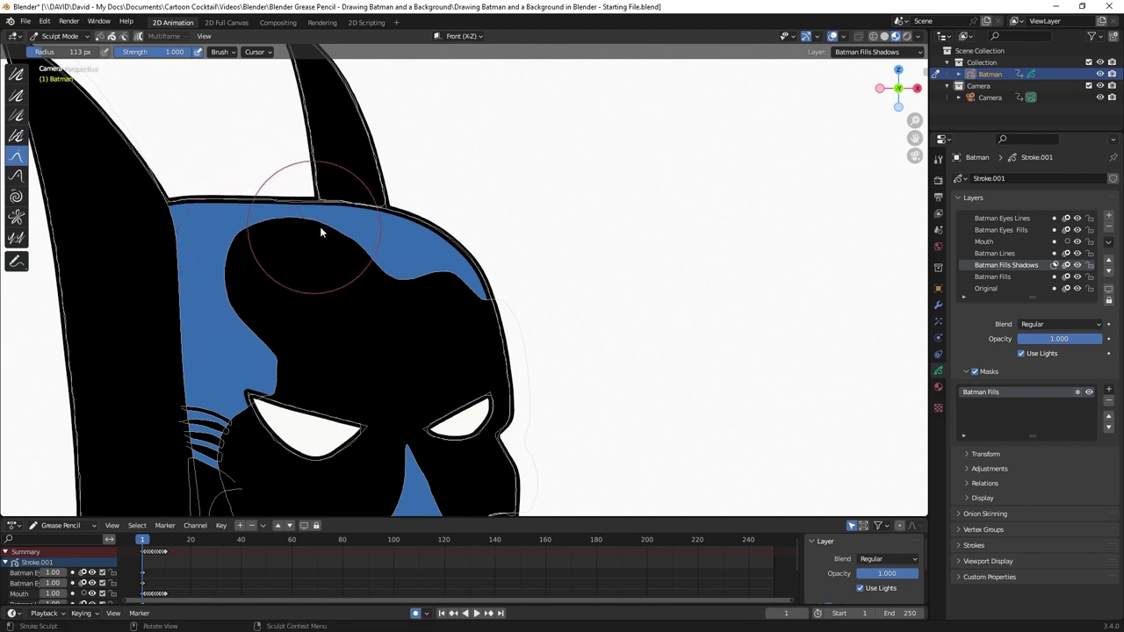
pyautogui.moveTo(1090, 253); pyautogui.dragTo(1090, 218)
pyautogui.click(1089, 277)
pyautogui.click(1090, 288)
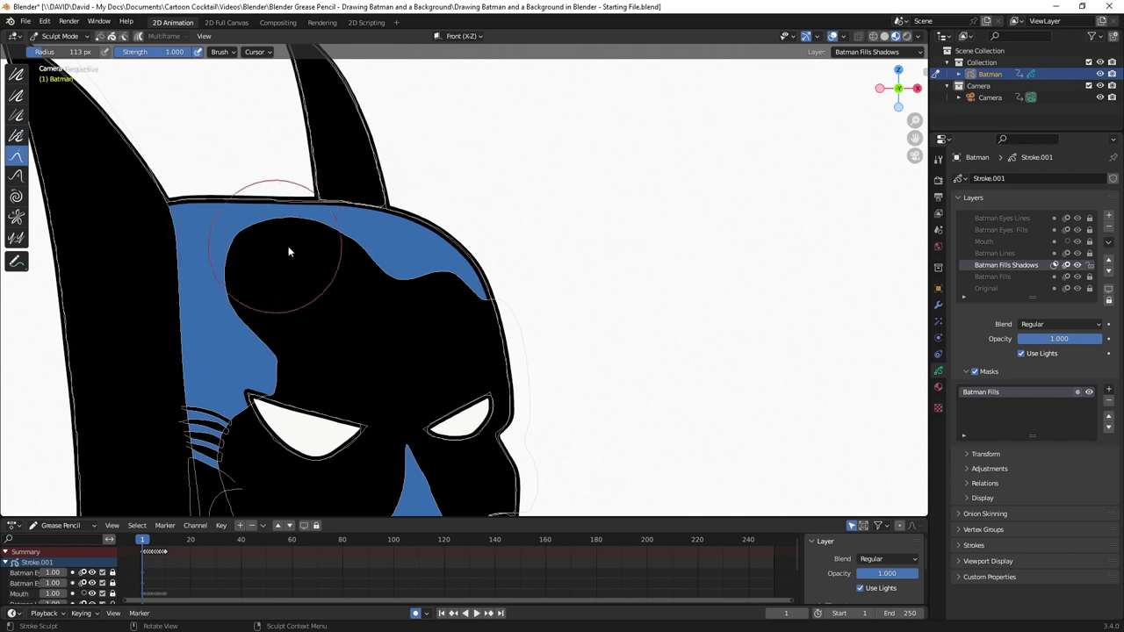
# - Pull the forehead shadow's upper edge slightly inward with the Grab brush and even out its contour with the Smooth brush
pyautogui.moveTo(270, 234)
pyautogui.mouseDown()
pyautogui.moveTo(248, 260)
pyautogui.moveTo(250, 272)
pyautogui.moveTo(243, 264)
pyautogui.moveTo(310, 234)
pyautogui.moveTo(366, 253)
pyautogui.moveTo(330, 238)
pyautogui.moveTo(252, 246)
pyautogui.mouseUp()
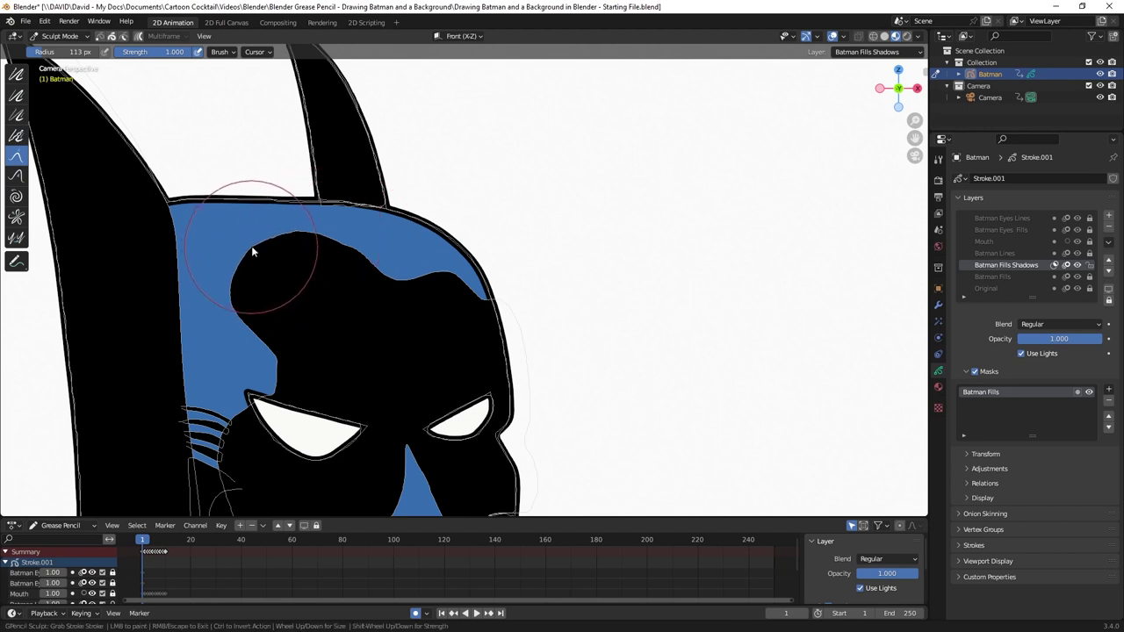
pyautogui.click(17, 93)
pyautogui.click(16, 74)
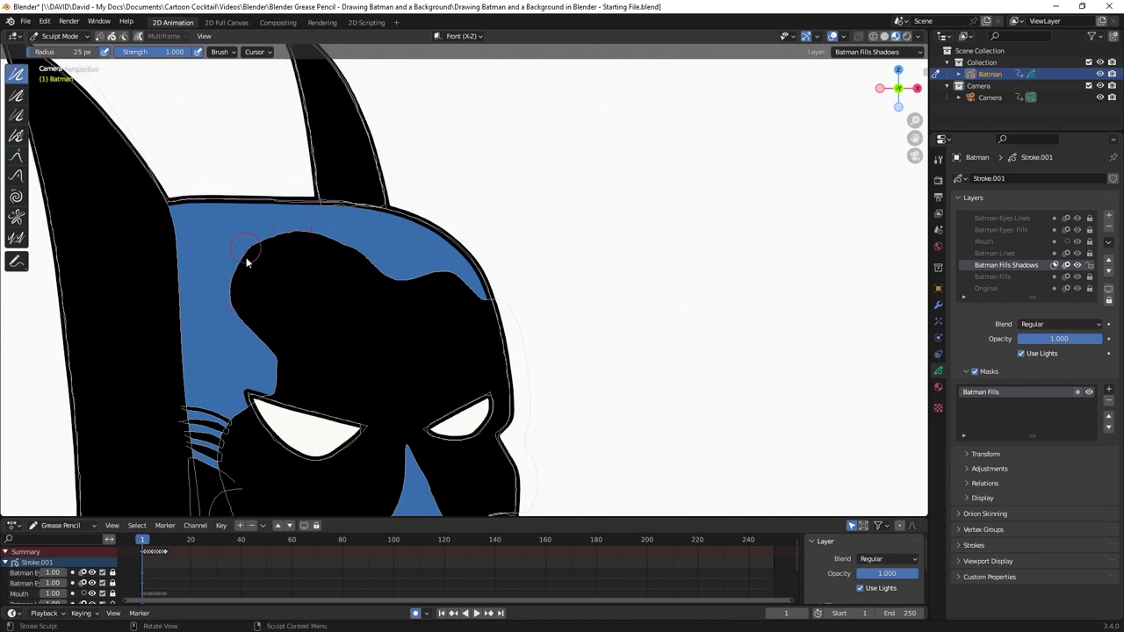
pyautogui.moveTo(251, 253)
pyautogui.mouseDown()
pyautogui.moveTo(309, 230)
pyautogui.moveTo(300, 233)
pyautogui.moveTo(331, 235)
pyautogui.moveTo(410, 279)
pyautogui.mouseUp()
pyautogui.press('Home')
# - Return to Draw Mode and unlock all the locked layers
pyautogui.click(60, 36)
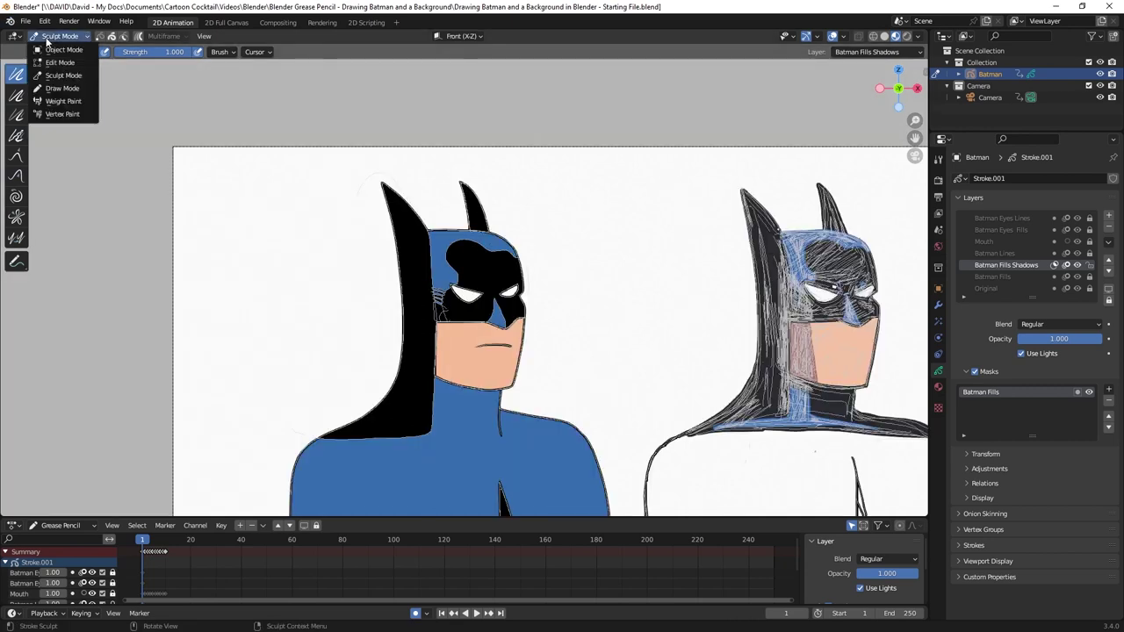
pyautogui.click(60, 88)
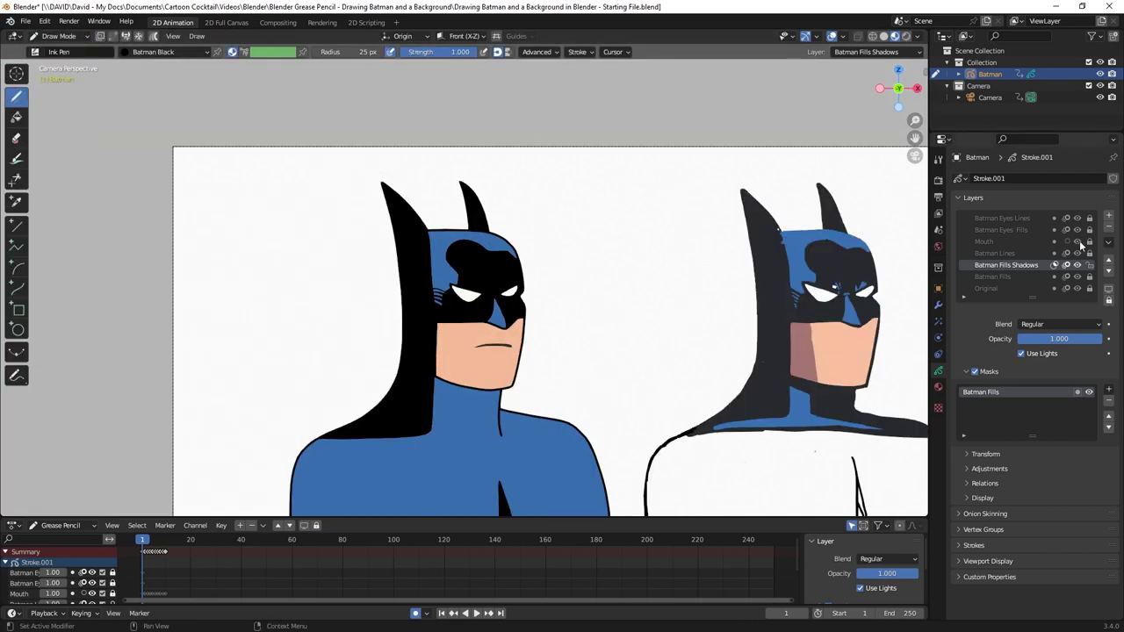
pyautogui.moveTo(1090, 218); pyautogui.dragTo(1093, 299)
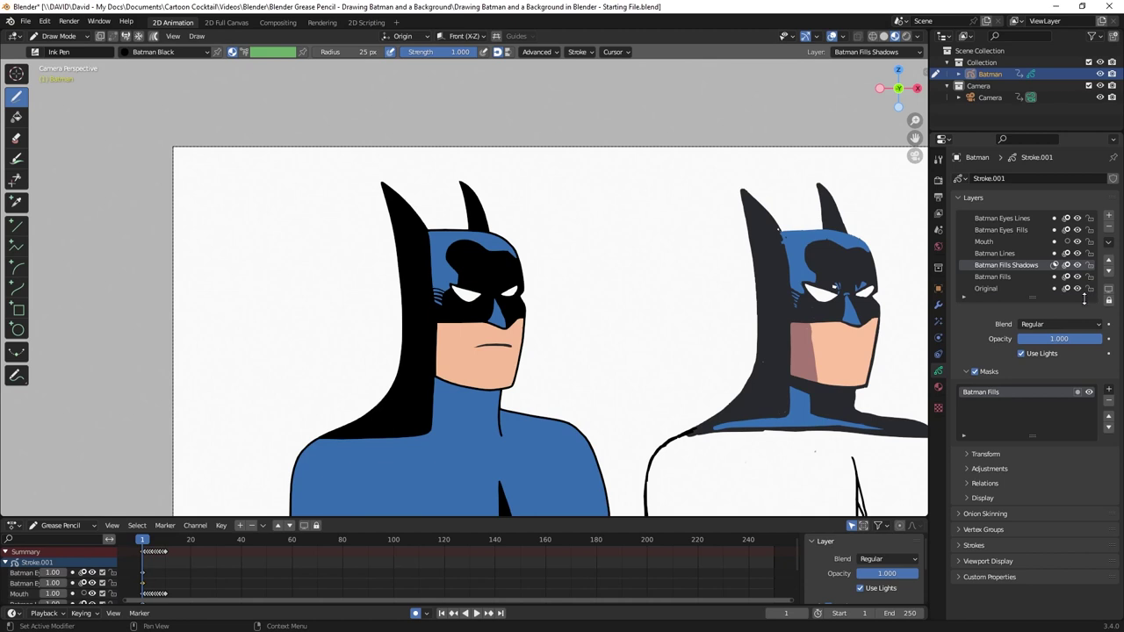
pyautogui.scroll(-3, 378, 334)
pyautogui.scroll(4, 415, 395)
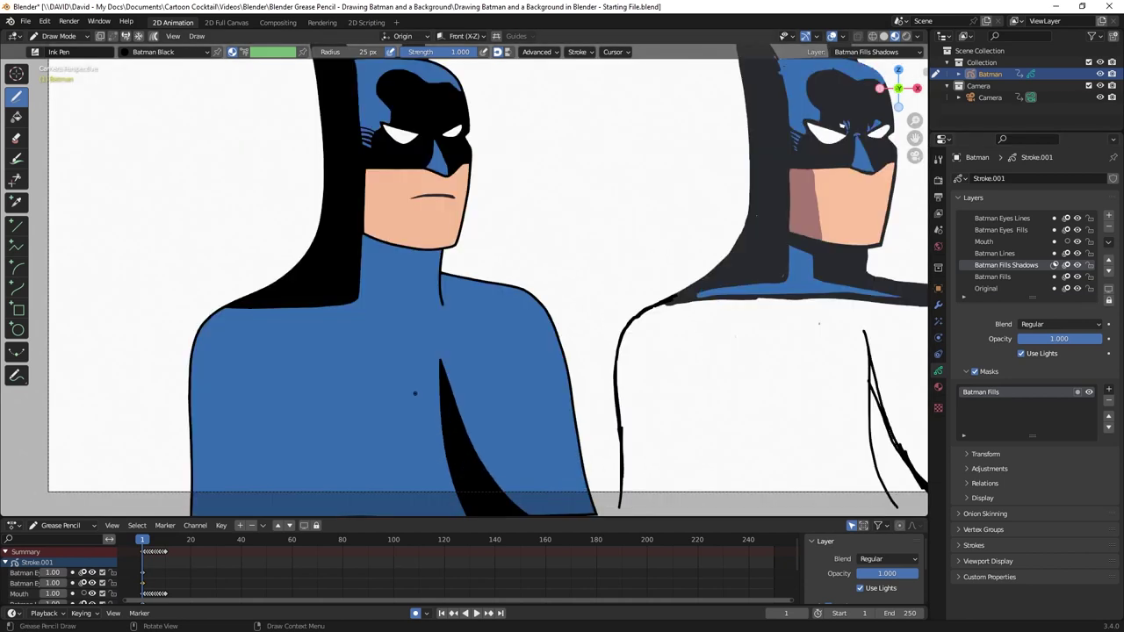
pyautogui.keyDown('shift'); pyautogui.moveTo(416, 348); pyautogui.dragTo(275, 392, button='middle'); pyautogui.keyUp('shift')
pyautogui.scroll(1, 275, 392)
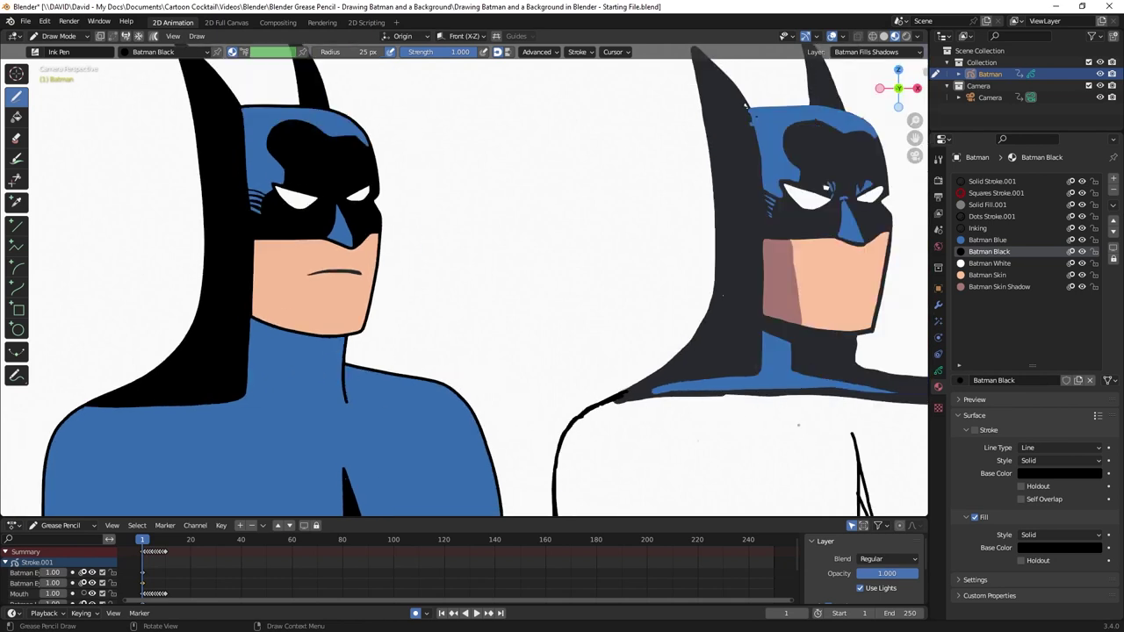
# - Switch to Edit Mode and box-select the points along the lower edge of the cape shadow
pyautogui.scroll(2, 192, 423)
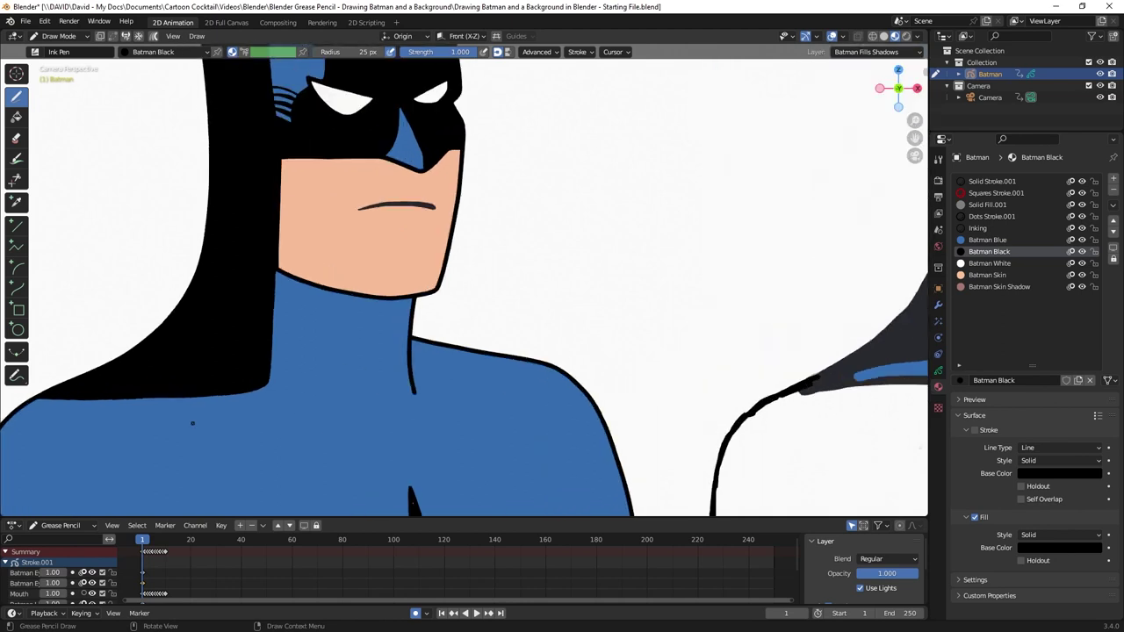
pyautogui.click(59, 36)
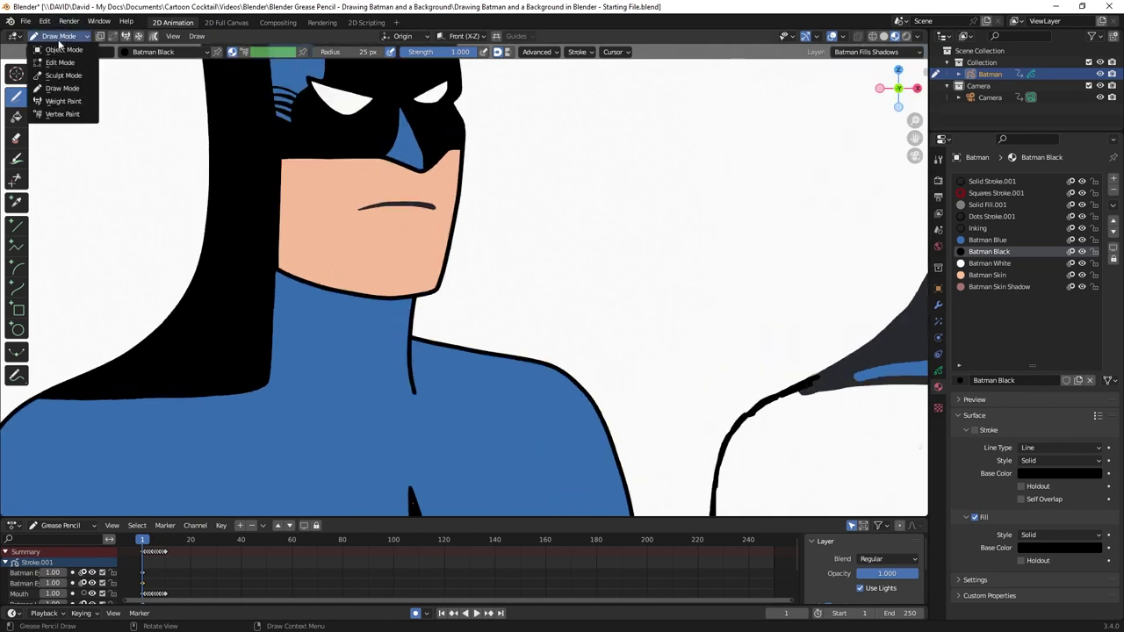
pyautogui.click(61, 65)
pyautogui.scroll(-2, 278, 424)
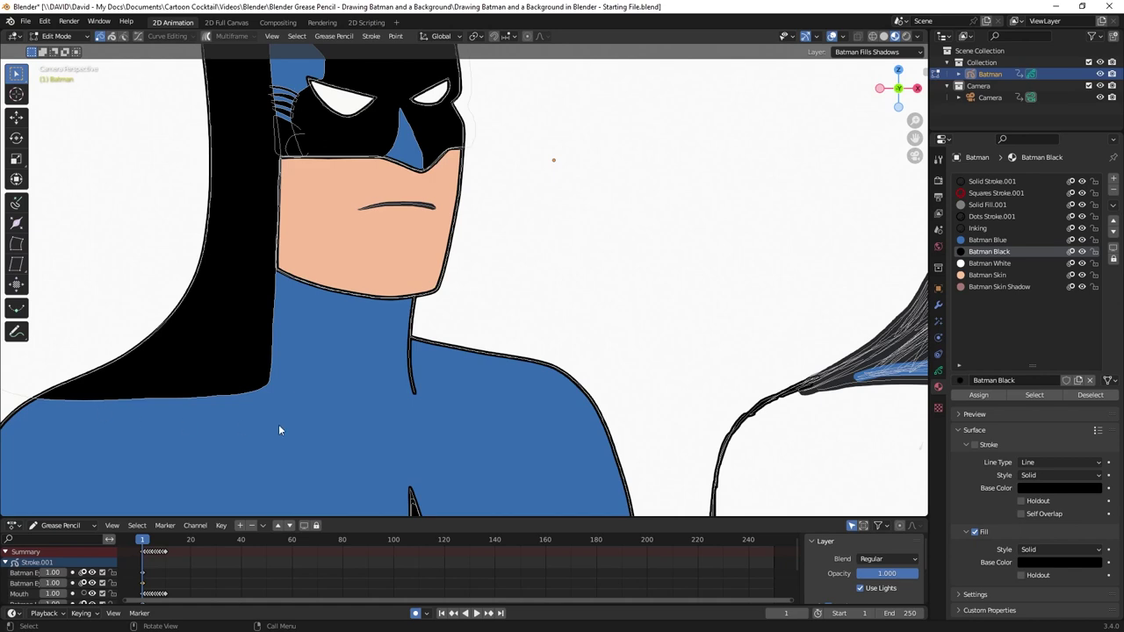
pyautogui.scroll(-2, 279, 424)
pyautogui.moveTo(86, 443); pyautogui.dragTo(304, 394)
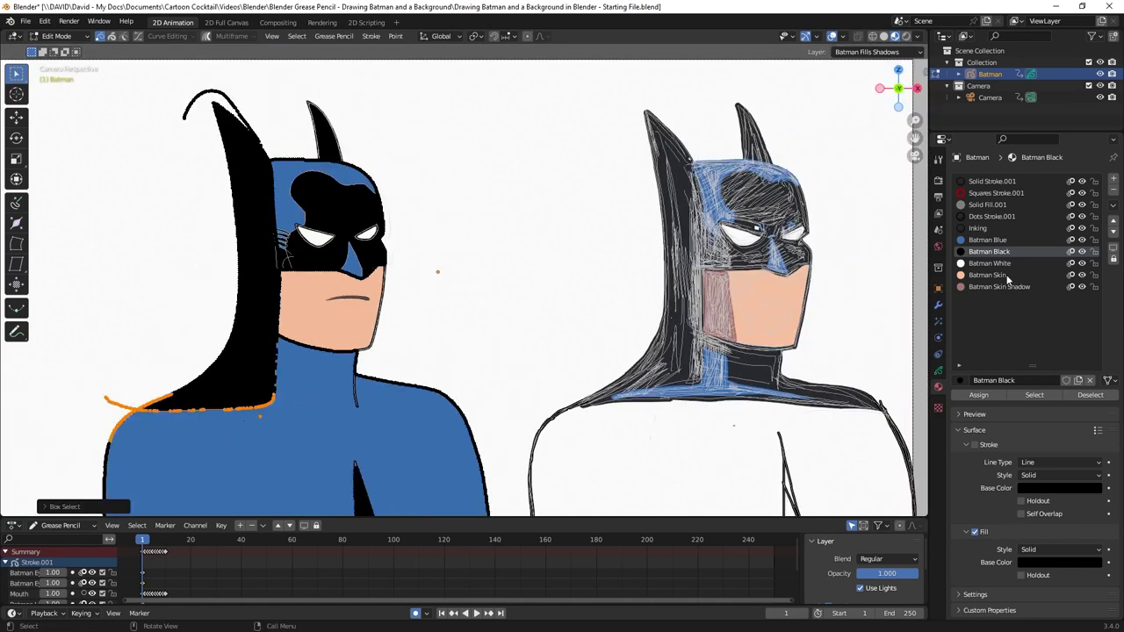
# - Lock every layer except Batman Fills Shadows
pyautogui.click(937, 370)
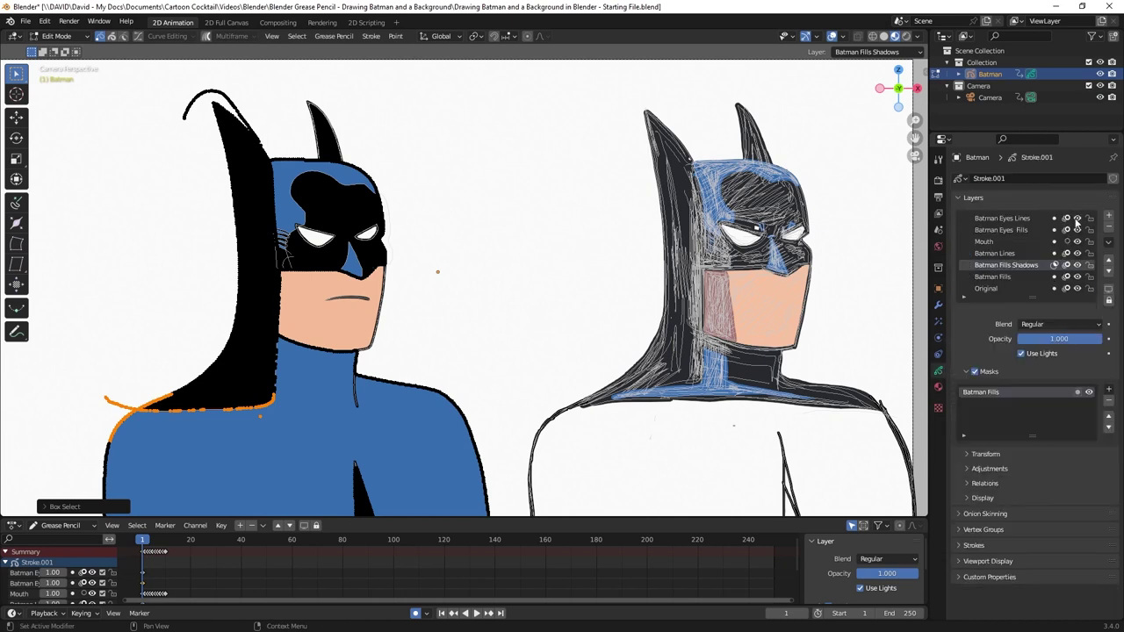
pyautogui.moveTo(1091, 220); pyautogui.dragTo(1095, 294)
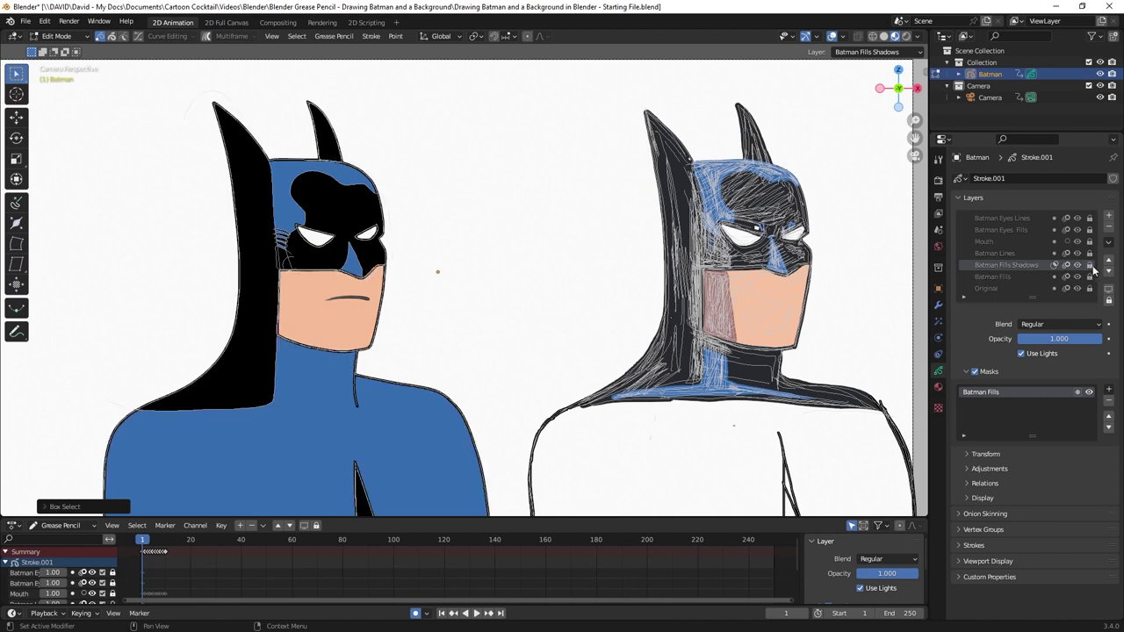
pyautogui.click(1090, 265)
# - Select the points along the cape shadow's lower edge and move them up about 0.19 m
pyautogui.moveTo(79, 460)
pyautogui.mouseDown()
pyautogui.moveTo(176, 412)
pyautogui.moveTo(302, 379)
pyautogui.mouseUp()
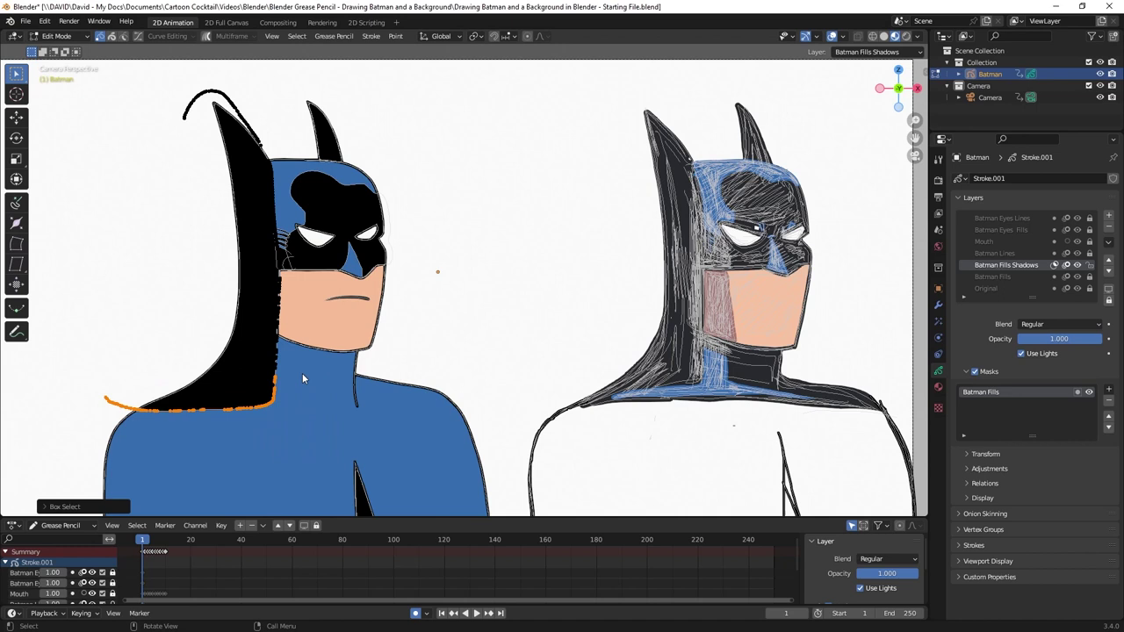
pyautogui.press('g')
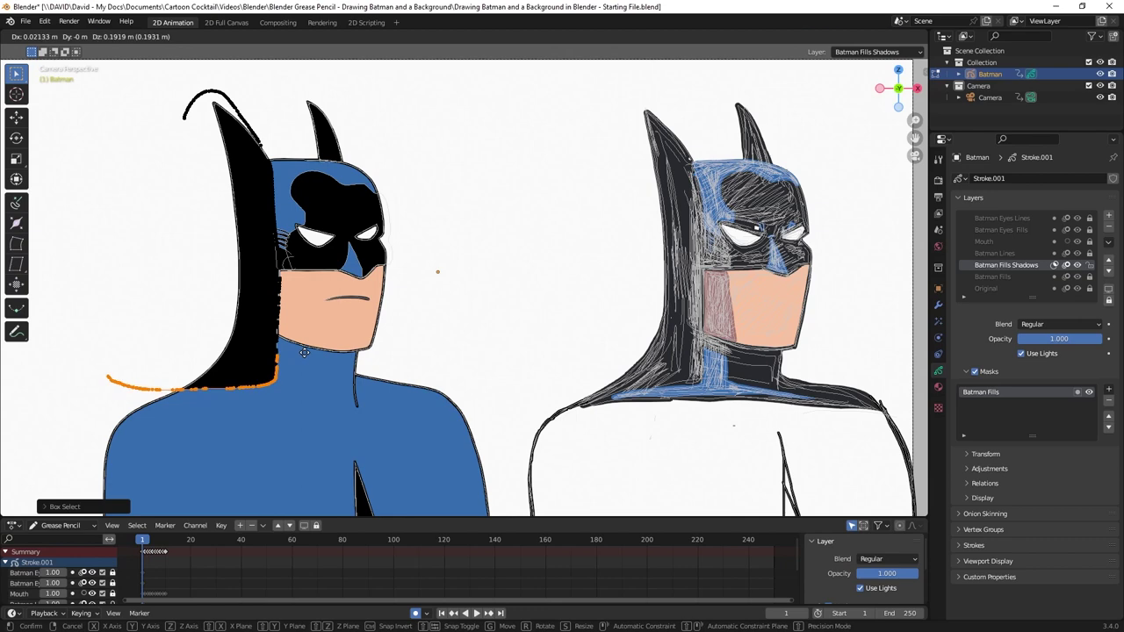
pyautogui.click(303, 352)
pyautogui.scroll(2, 271, 360)
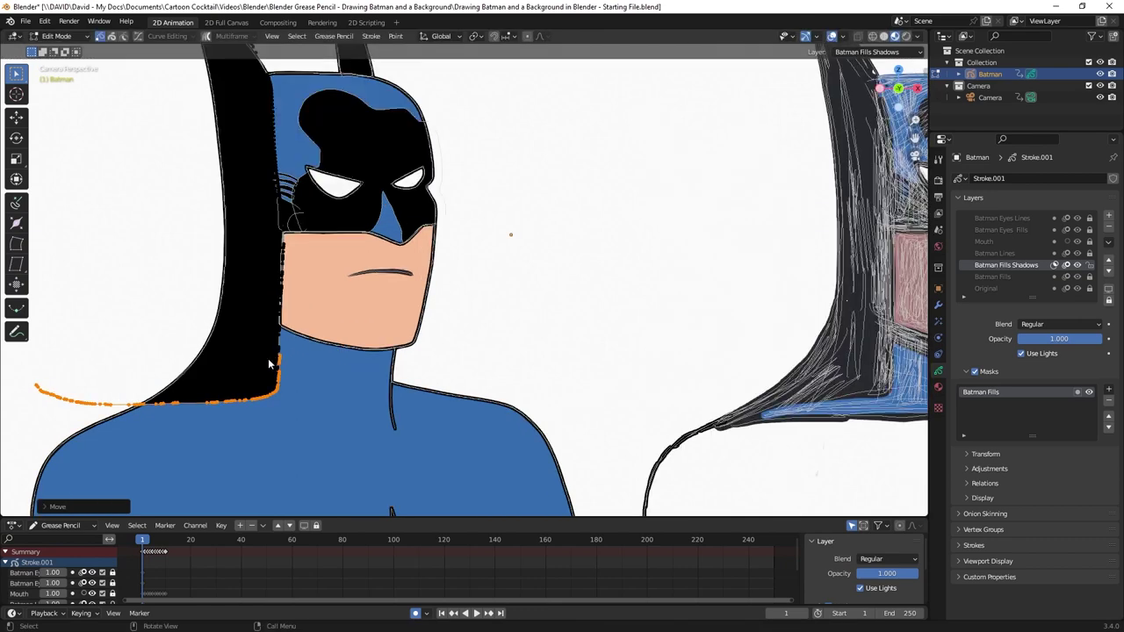
# - Switch to Sculpt Mode and smooth the kink in the cape shadow's edge beside the neck
pyautogui.scroll(3, 267, 359)
pyautogui.scroll(2, 302, 374)
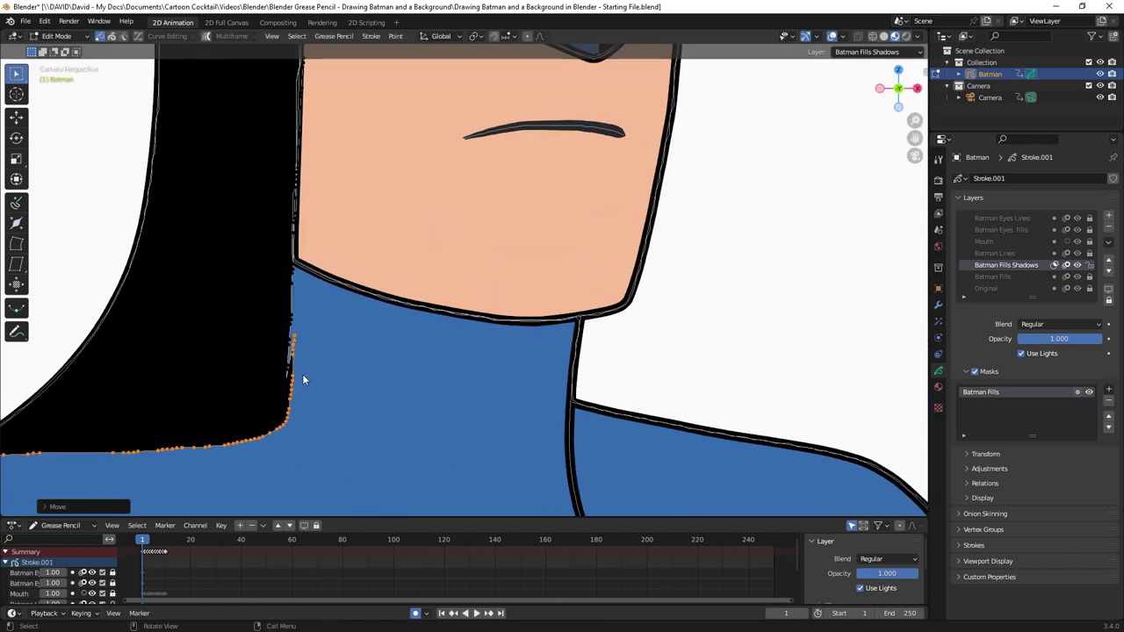
pyautogui.click(54, 36)
pyautogui.click(48, 84)
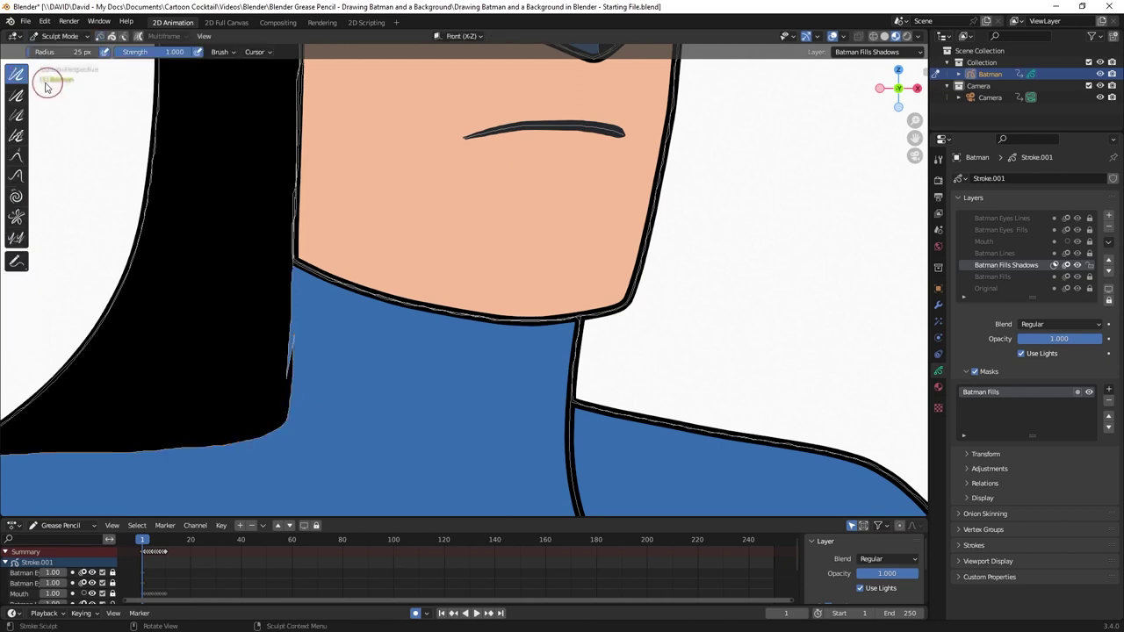
pyautogui.moveTo(288, 332)
pyautogui.mouseDown()
pyautogui.moveTo(289, 395)
pyautogui.moveTo(295, 324)
pyautogui.moveTo(292, 338)
pyautogui.mouseUp()
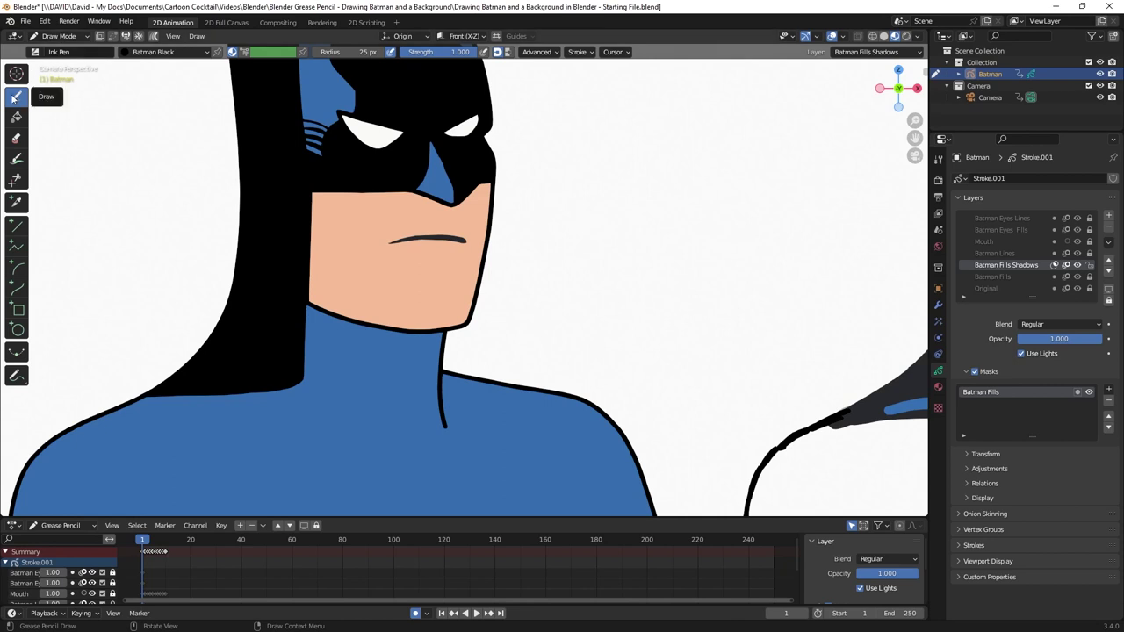
# - Return to Draw Mode and draw a Batman Black shadow under the jaw, down the neck and along the far shoulder
pyautogui.scroll(-2, 348, 309)
pyautogui.keyDown('shift'); pyautogui.moveTo(366, 344); pyautogui.dragTo(219, 358, button='middle'); pyautogui.keyUp('shift')
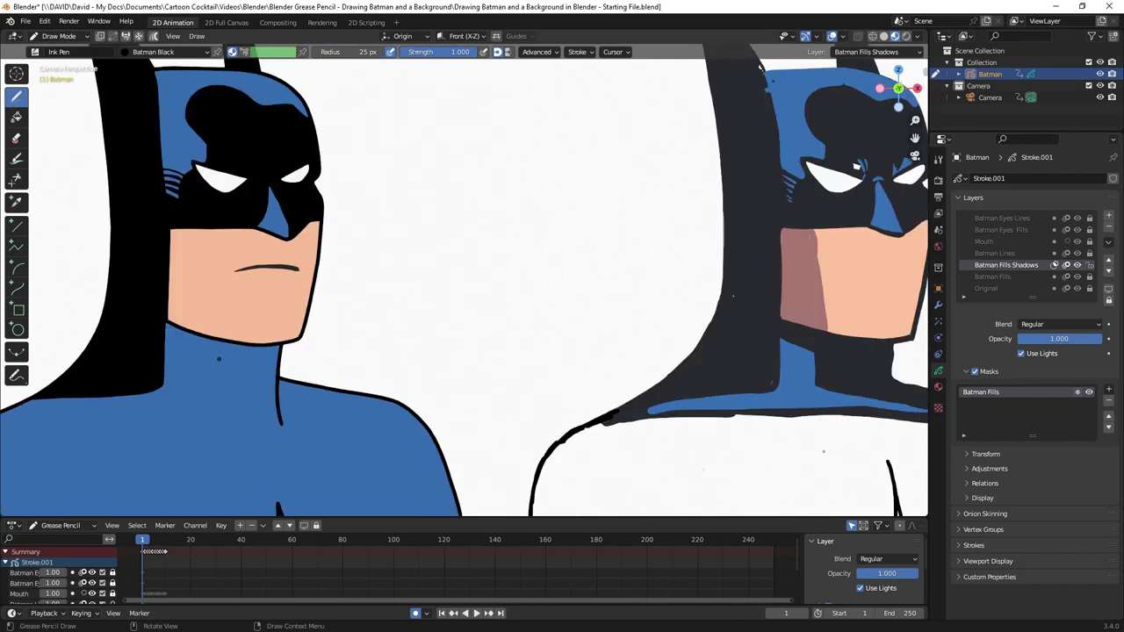
pyautogui.moveTo(167, 342)
pyautogui.mouseDown()
pyautogui.moveTo(410, 426)
pyautogui.moveTo(175, 347)
pyautogui.moveTo(343, 391)
pyautogui.moveTo(279, 369)
pyautogui.mouseUp()
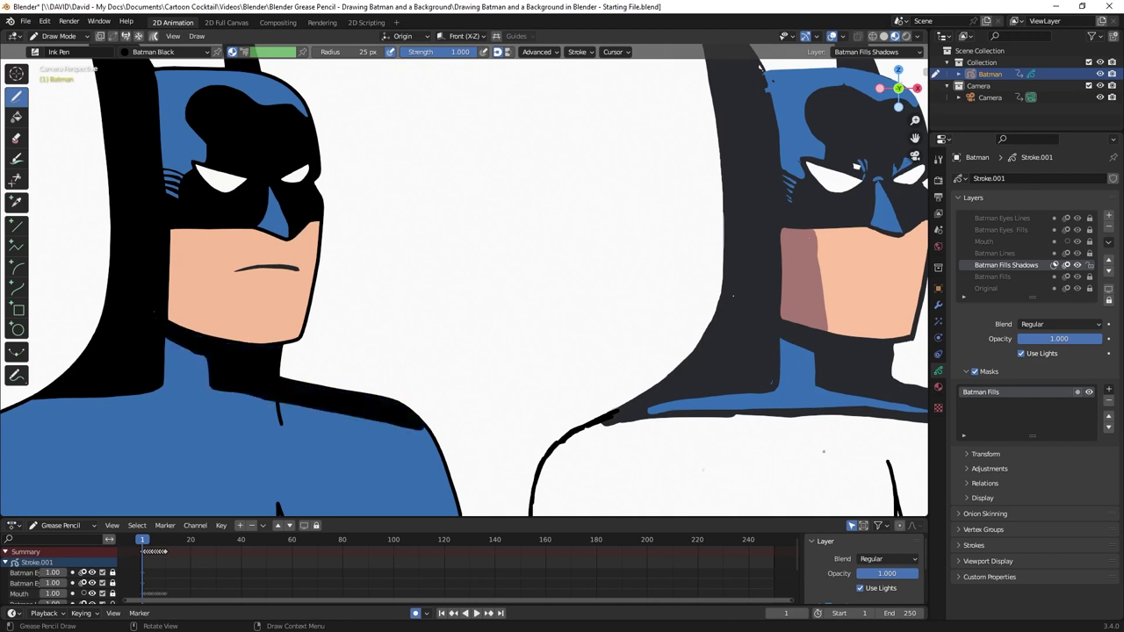
# - Pull the neck shadow's upper edge over the small blue gap below the jaw with the Grab brush, and return to Draw Mode
pyautogui.scroll(8, 191, 334)
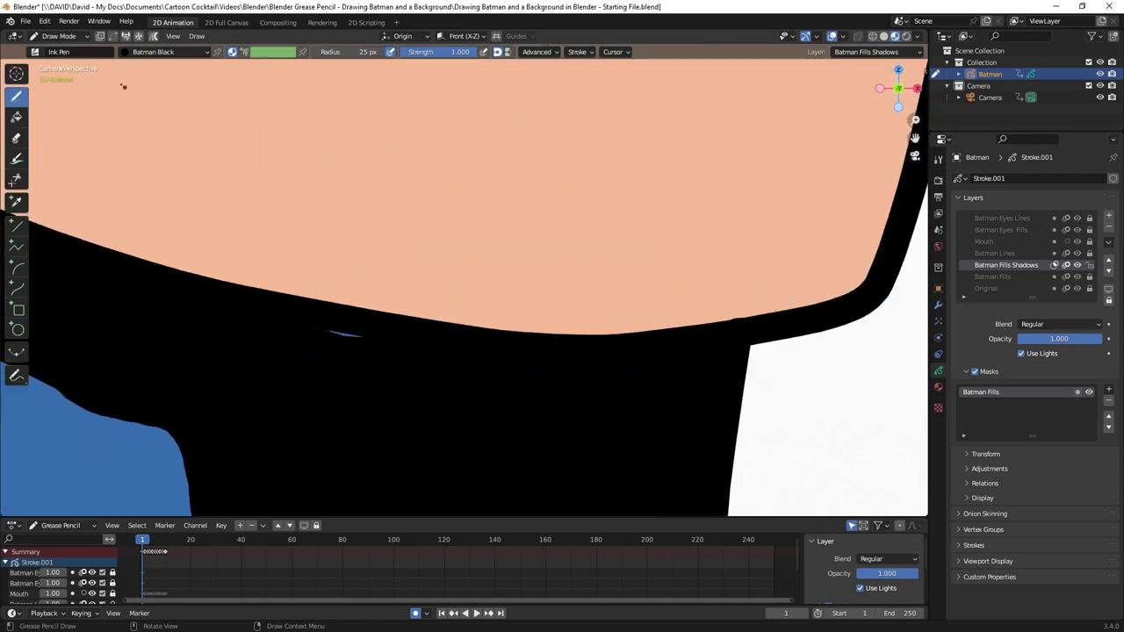
pyautogui.click(72, 36)
pyautogui.click(63, 76)
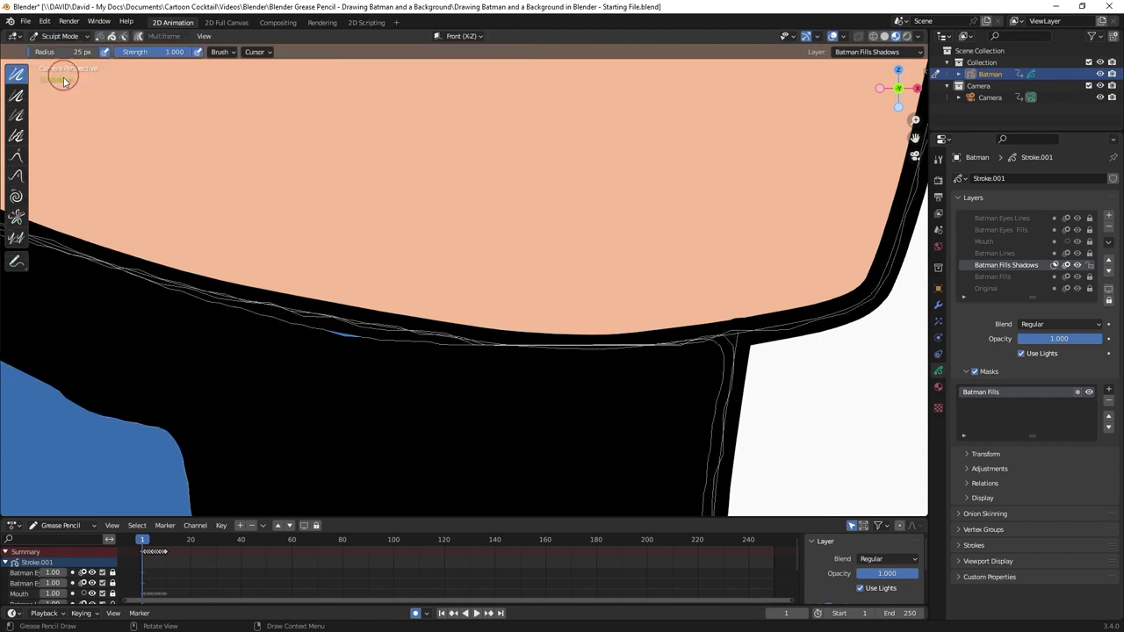
pyautogui.click(16, 158)
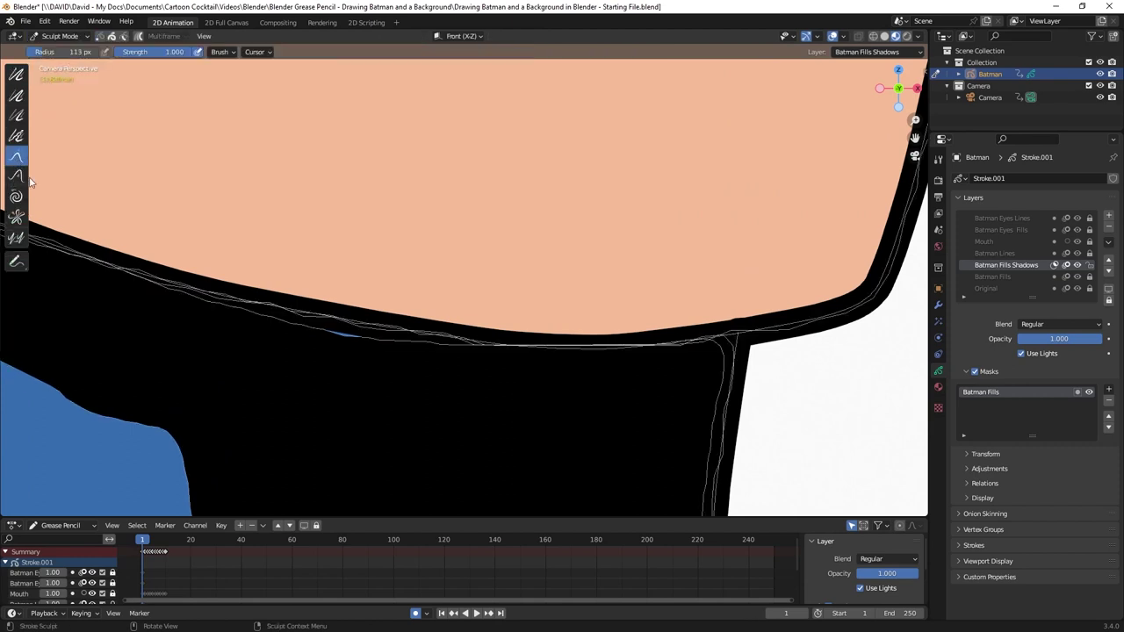
pyautogui.moveTo(325, 360); pyautogui.dragTo(334, 339)
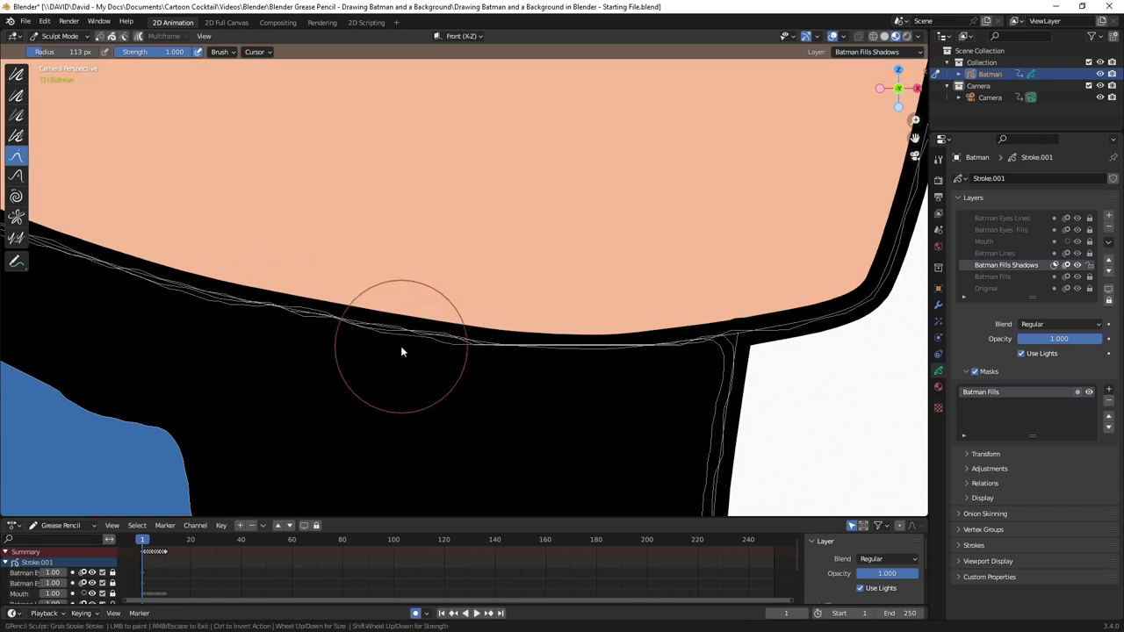
pyautogui.scroll(-3, 483, 378)
pyautogui.scroll(-4, 483, 378)
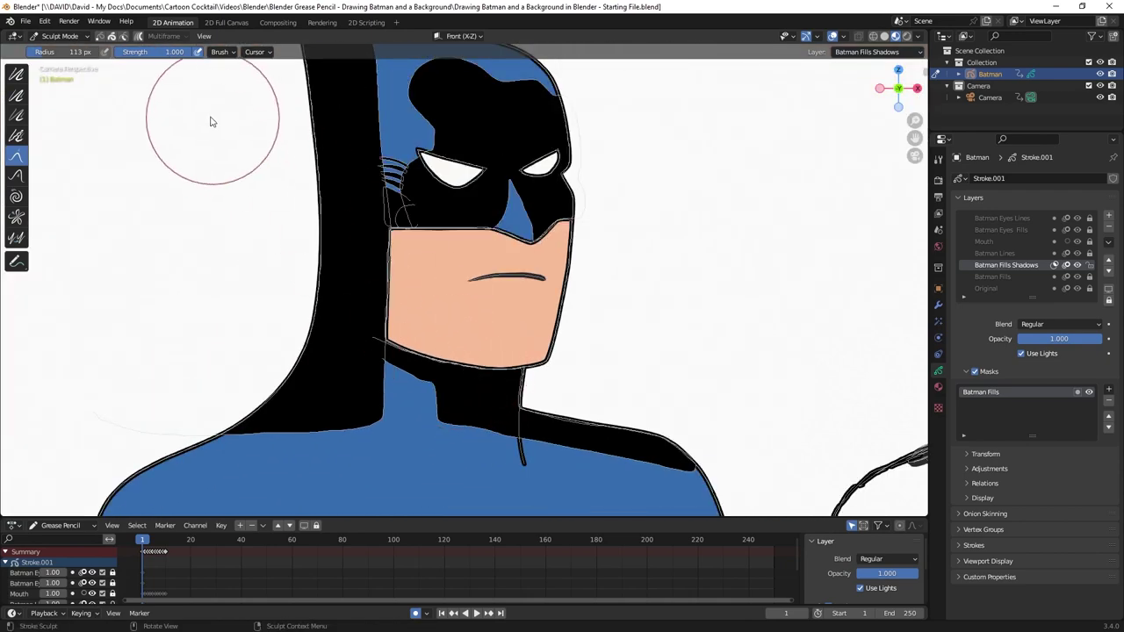
pyautogui.click(77, 37)
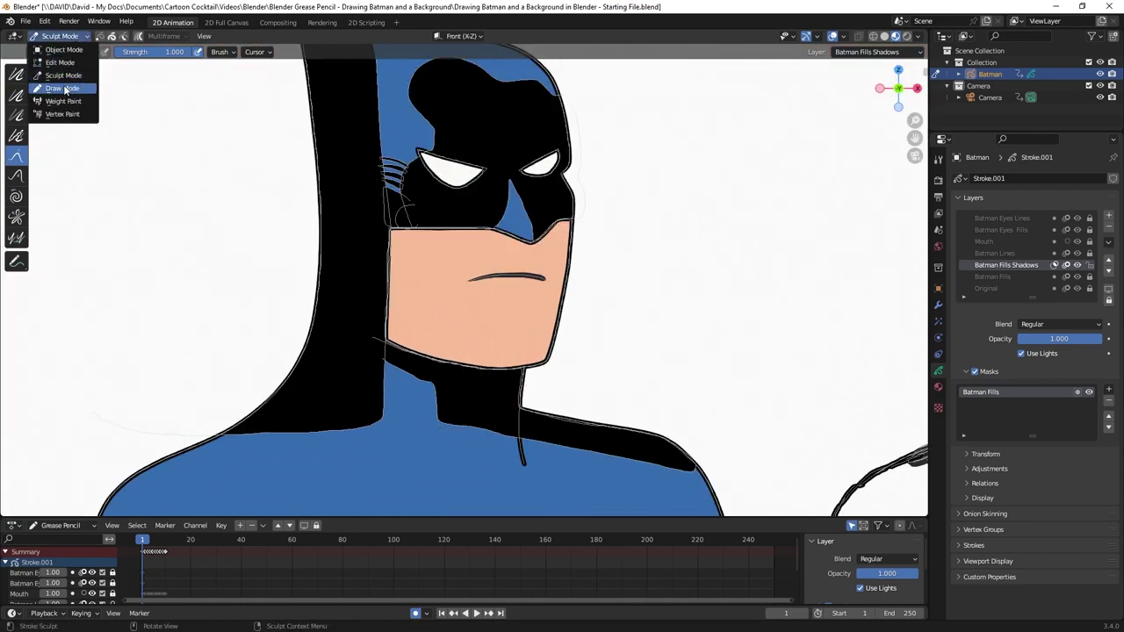
pyautogui.click(63, 87)
# - Switch to Sculpt Mode and even out the neck shadow's inner edge down to the shoulder with the Smooth brush
pyautogui.press('Home')
pyautogui.scroll(-3, 455, 446)
pyautogui.scroll(8, 455, 446)
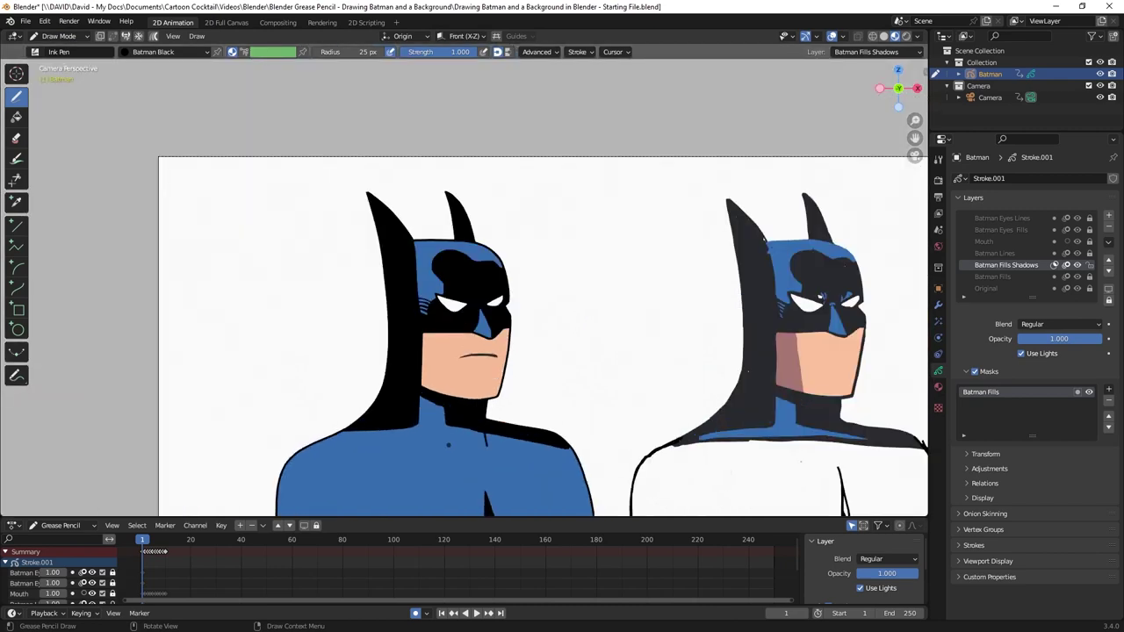
pyautogui.scroll(1, 444, 423)
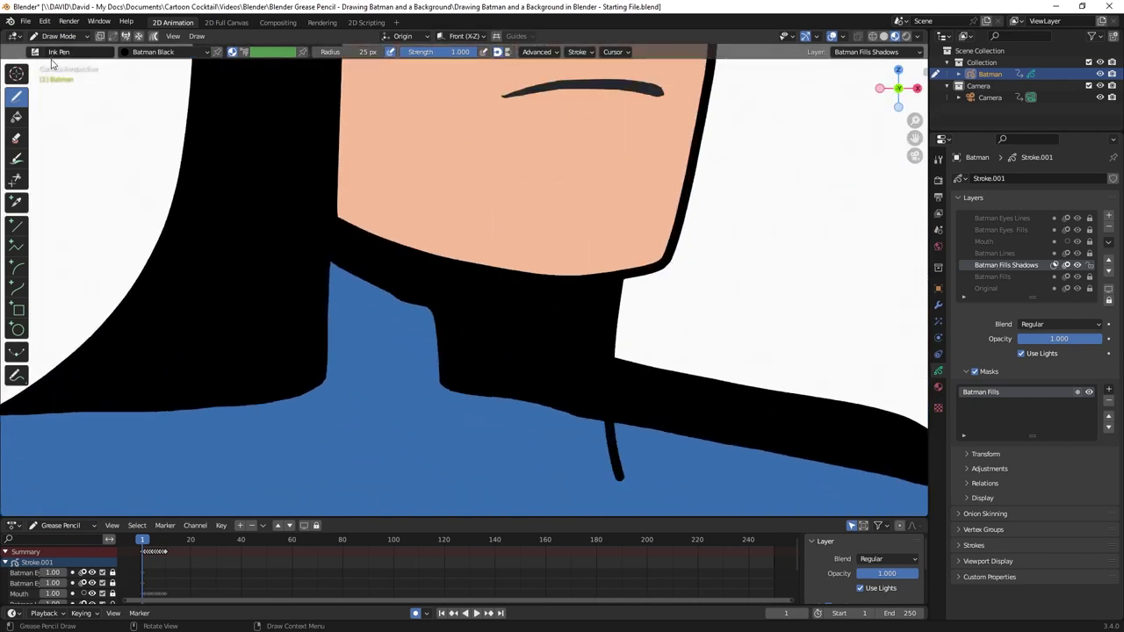
pyautogui.click(58, 36)
pyautogui.click(63, 75)
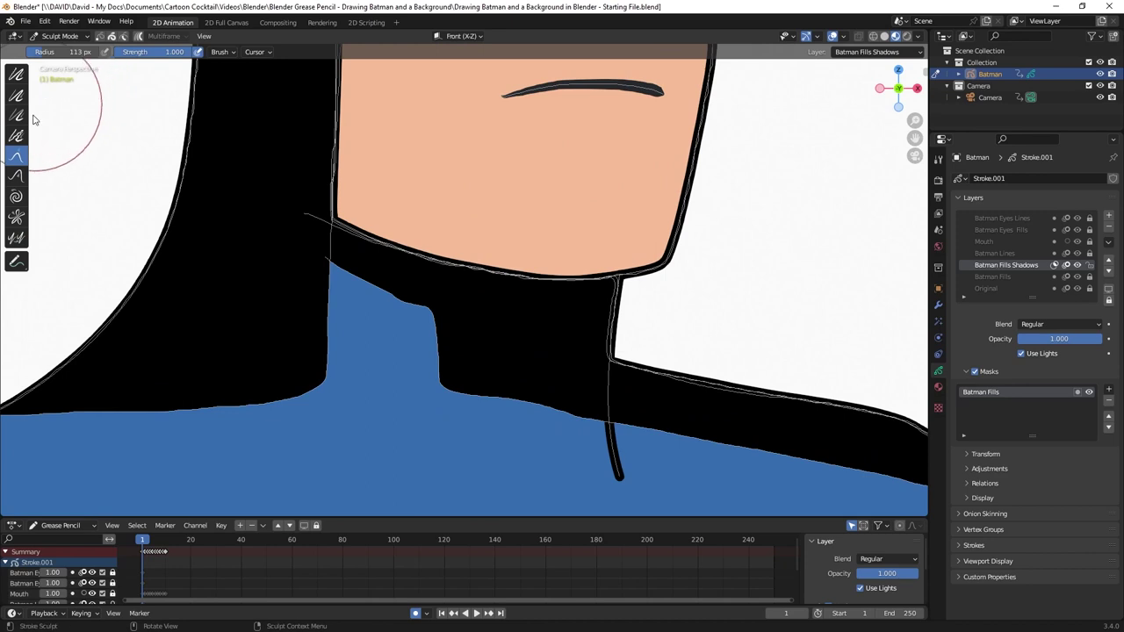
pyautogui.click(16, 75)
pyautogui.moveTo(389, 306)
pyautogui.mouseDown()
pyautogui.moveTo(414, 296)
pyautogui.moveTo(433, 309)
pyautogui.moveTo(456, 400)
pyautogui.mouseUp()
pyautogui.scroll(-6, 461, 392)
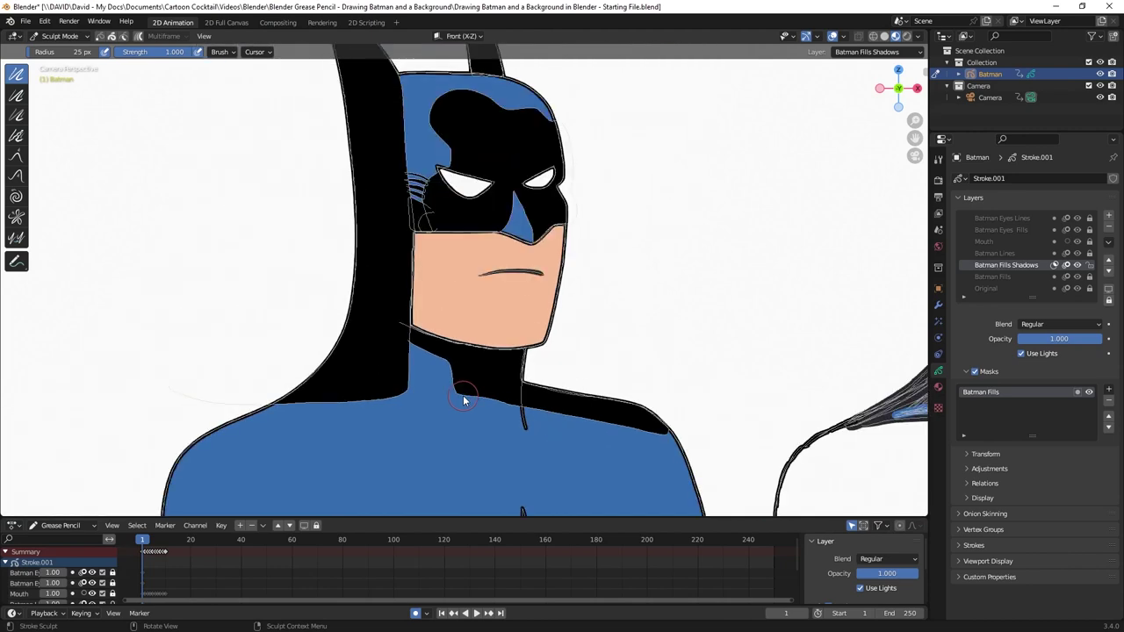
# - Return to Draw Mode and draw a Batman Black shadow over the torso, leaving a blue strip along the collarbones and slivers around the arm crease
pyautogui.click(60, 36)
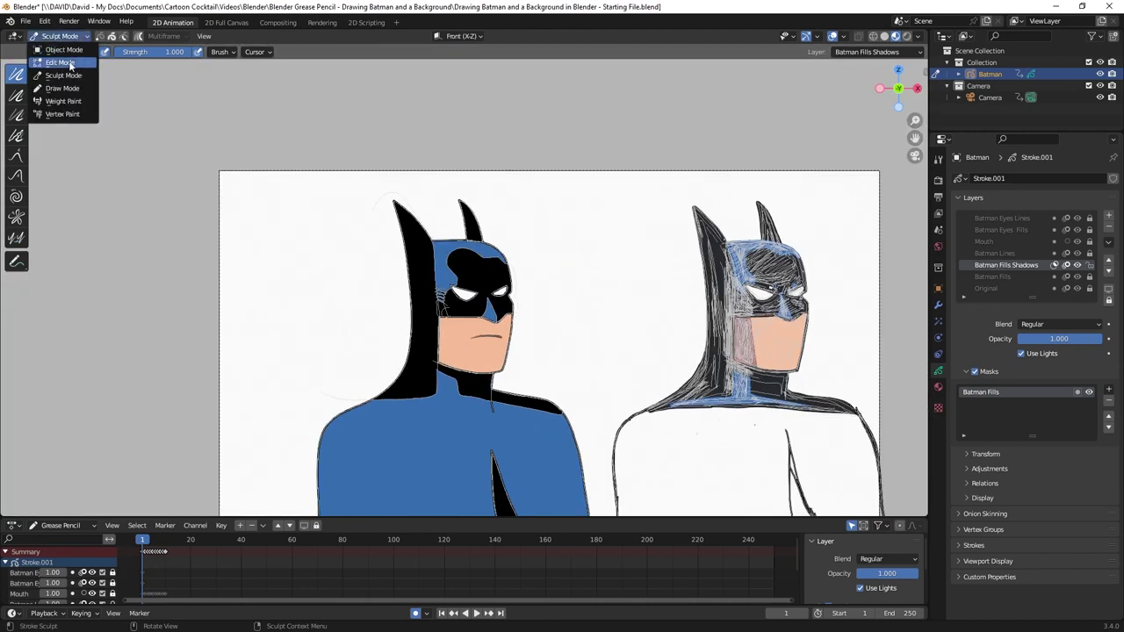
pyautogui.click(54, 84)
pyautogui.scroll(2, 322, 318)
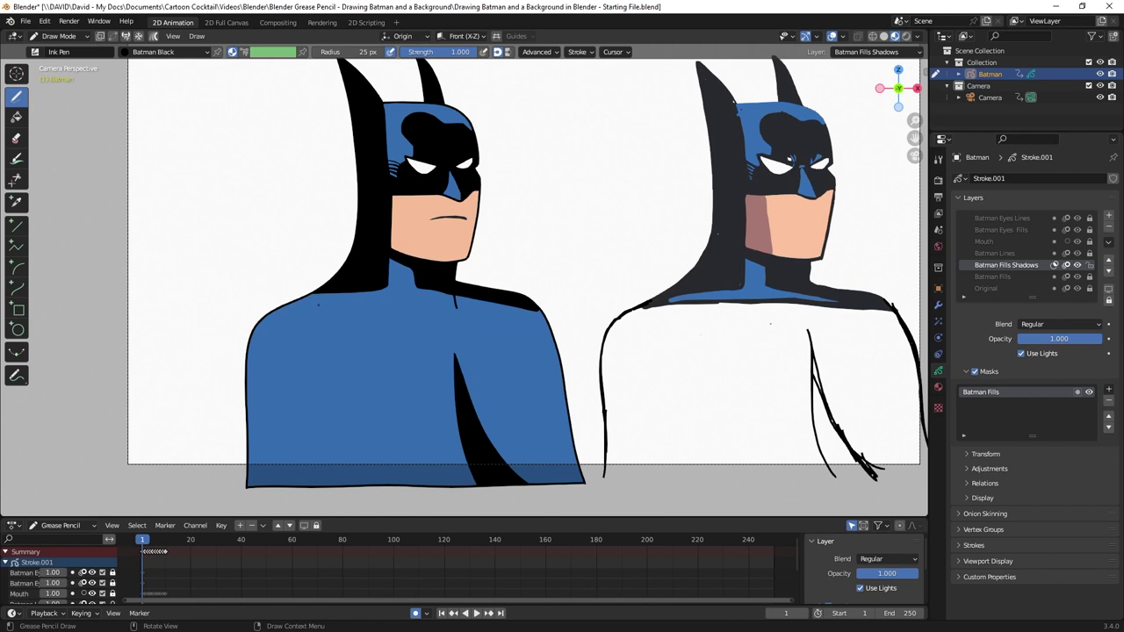
pyautogui.moveTo(320, 304)
pyautogui.mouseDown()
pyautogui.moveTo(498, 307)
pyautogui.moveTo(562, 338)
pyautogui.moveTo(582, 489)
pyautogui.moveTo(352, 503)
pyautogui.moveTo(264, 369)
pyautogui.moveTo(318, 303)
pyautogui.mouseUp()
# - Switch to Sculpt Mode and smooth the shadow edges along the blue collarbone strip
pyautogui.scroll(5, 337, 297)
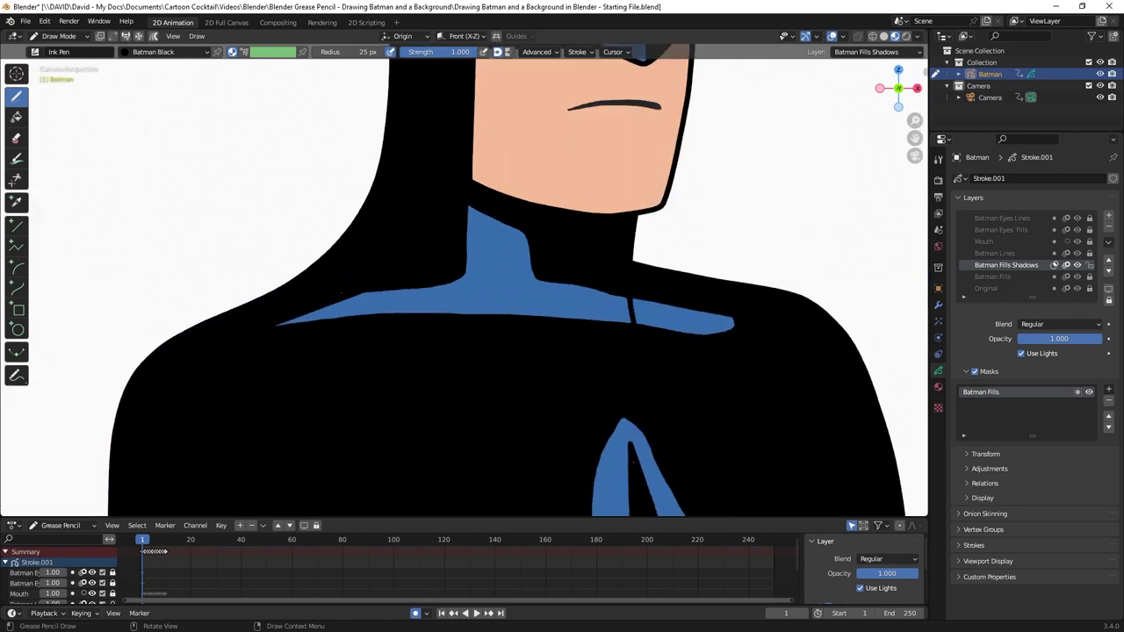
pyautogui.click(58, 36)
pyautogui.click(68, 75)
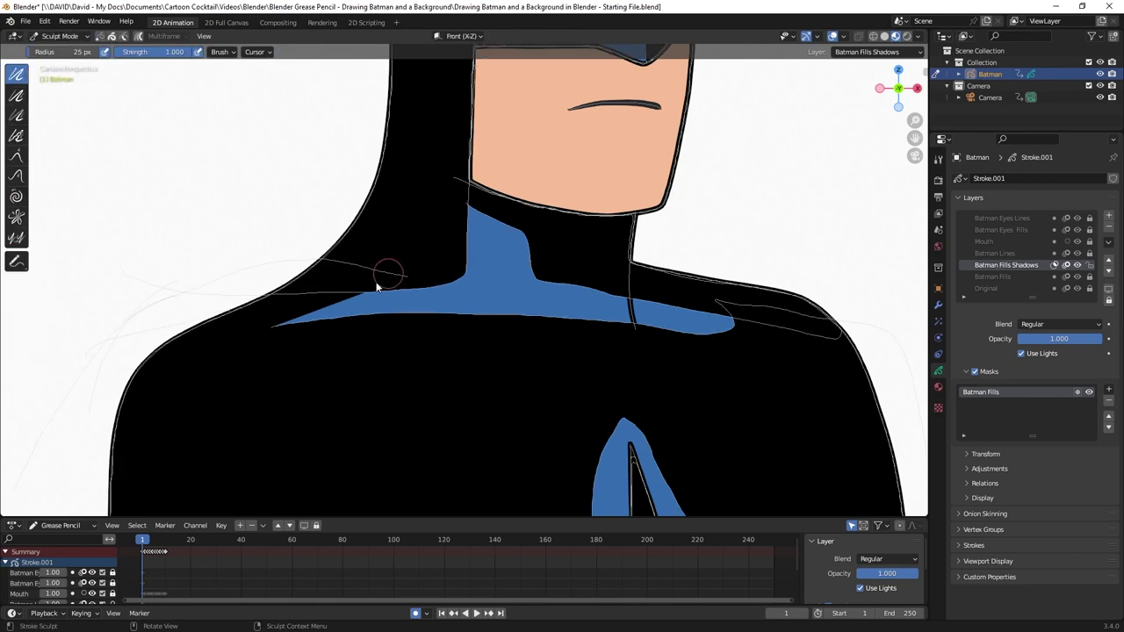
pyautogui.moveTo(351, 302)
pyautogui.mouseDown()
pyautogui.moveTo(309, 311)
pyautogui.moveTo(380, 287)
pyautogui.moveTo(445, 289)
pyautogui.moveTo(349, 291)
pyautogui.moveTo(432, 280)
pyautogui.moveTo(284, 310)
pyautogui.moveTo(284, 326)
pyautogui.moveTo(504, 305)
pyautogui.moveTo(677, 326)
pyautogui.moveTo(560, 295)
pyautogui.moveTo(603, 294)
pyautogui.moveTo(748, 336)
pyautogui.mouseUp()
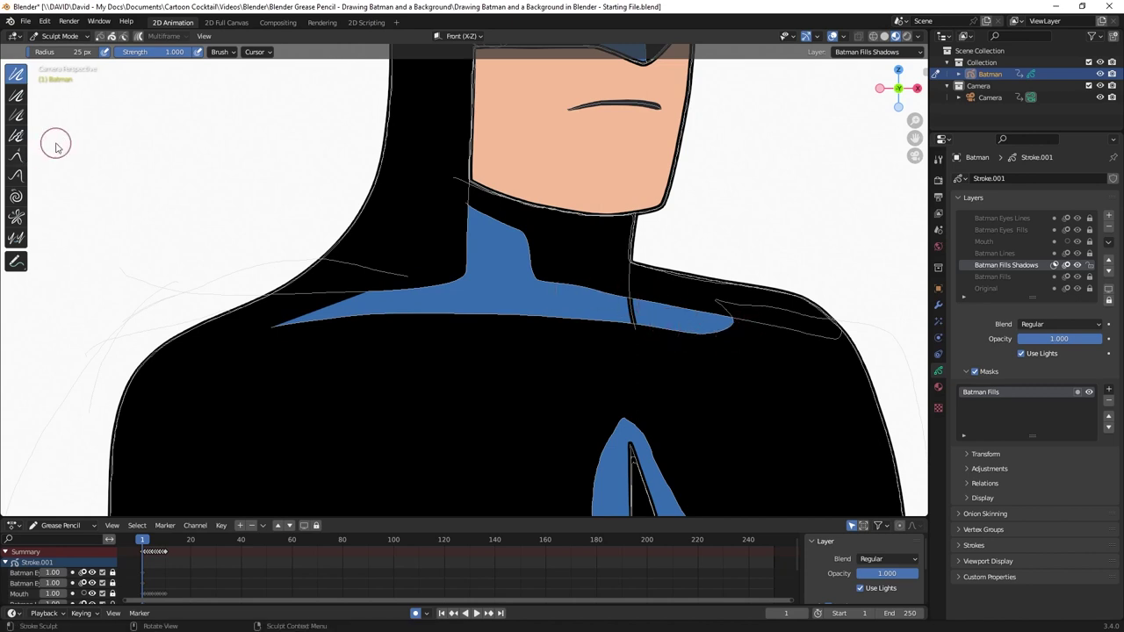
# - Stretch both ends of the blue collarbone strip outward into tapered tips with the Grab brush and smooth its edges
pyautogui.click(16, 155)
pyautogui.moveTo(710, 329)
pyautogui.mouseDown()
pyautogui.moveTo(754, 338)
pyautogui.moveTo(544, 280)
pyautogui.moveTo(603, 295)
pyautogui.moveTo(612, 318)
pyautogui.moveTo(276, 331)
pyautogui.mouseUp()
pyautogui.scroll(-5, 602, 301)
pyautogui.keyDown('shift'); pyautogui.moveTo(446, 272); pyautogui.dragTo(288, 322); pyautogui.keyUp('shift')
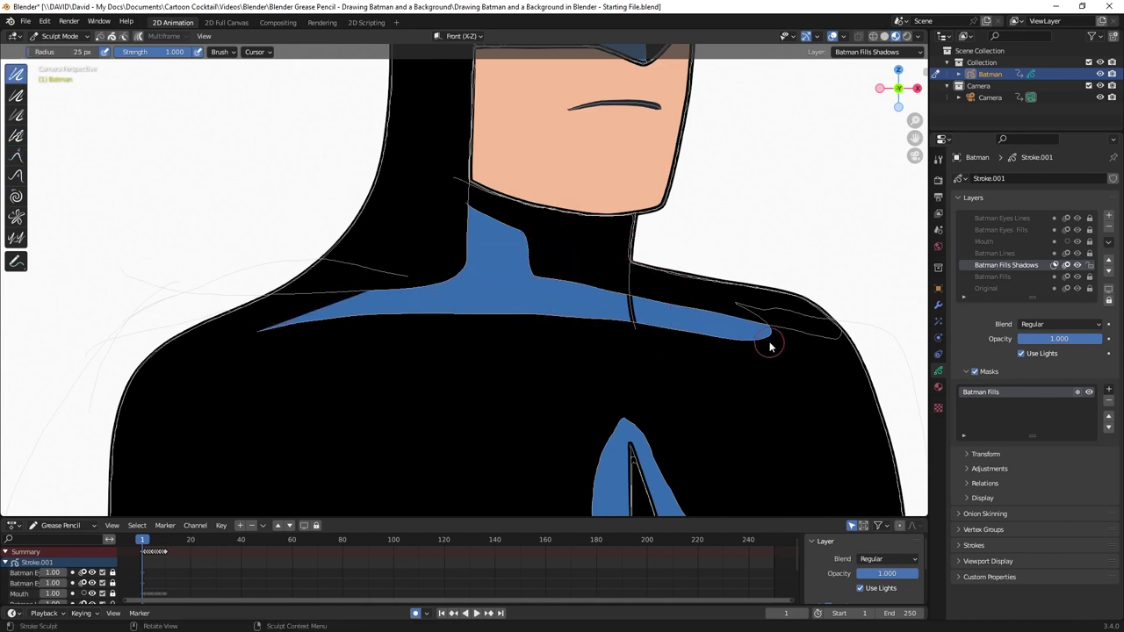
pyautogui.moveTo(771, 332); pyautogui.dragTo(843, 351)
pyautogui.keyDown('shift'); pyautogui.moveTo(698, 325); pyautogui.dragTo(803, 326); pyautogui.keyUp('shift')
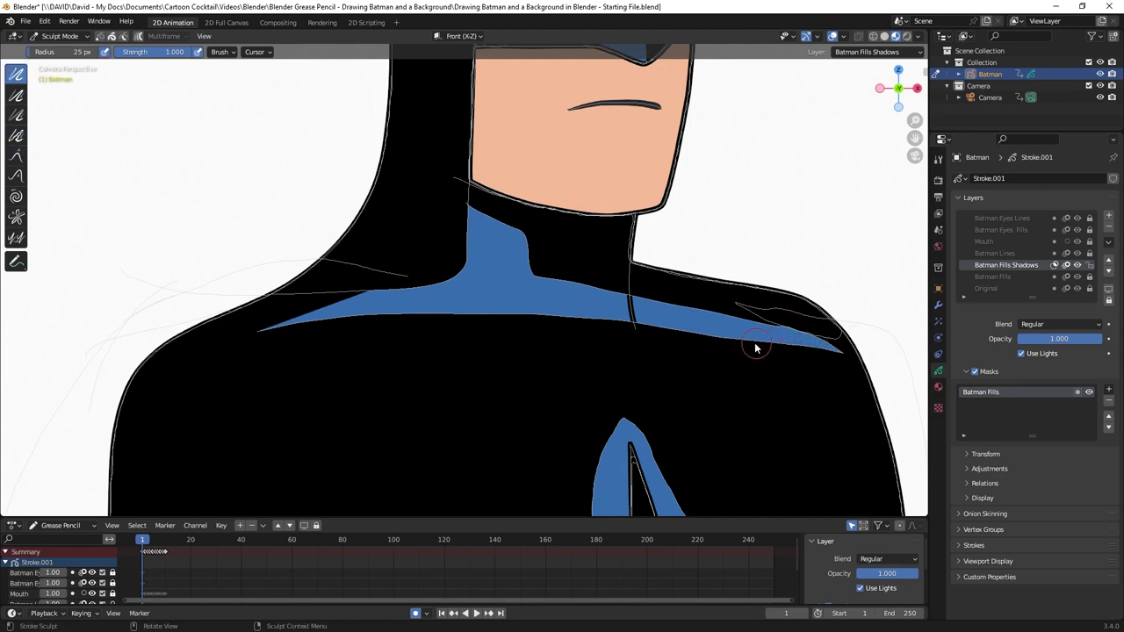
pyautogui.scroll(-7, 740, 368)
# - Return to Draw Mode and fill the blue slivers around the arm crease with Batman Black using the Fill tool
pyautogui.click(59, 36)
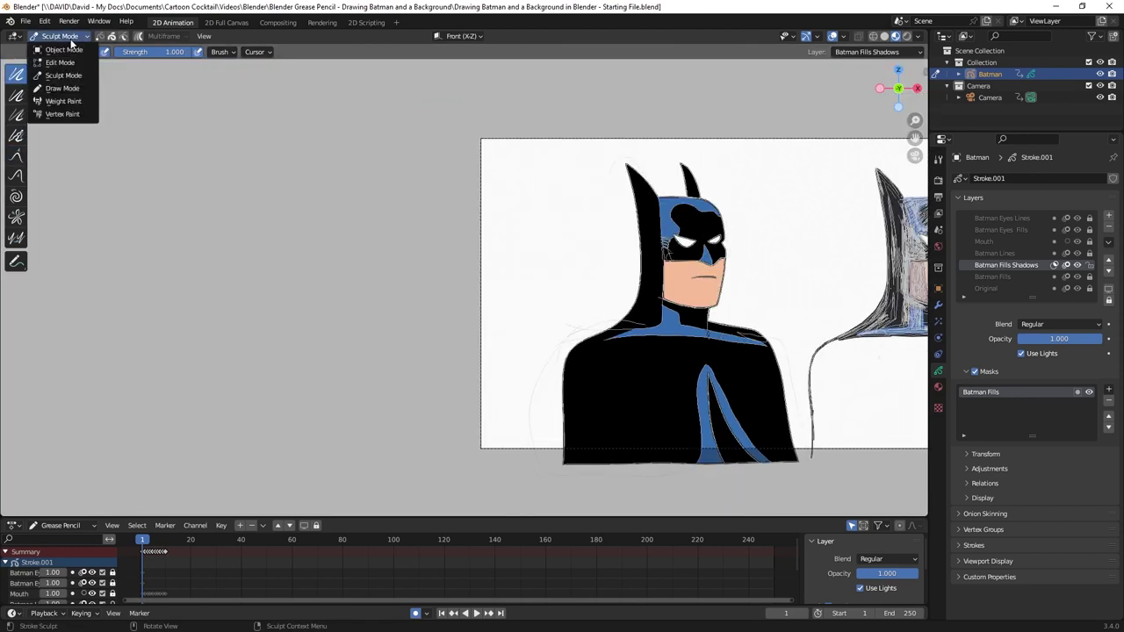
pyautogui.click(62, 88)
pyautogui.scroll(3, 815, 485)
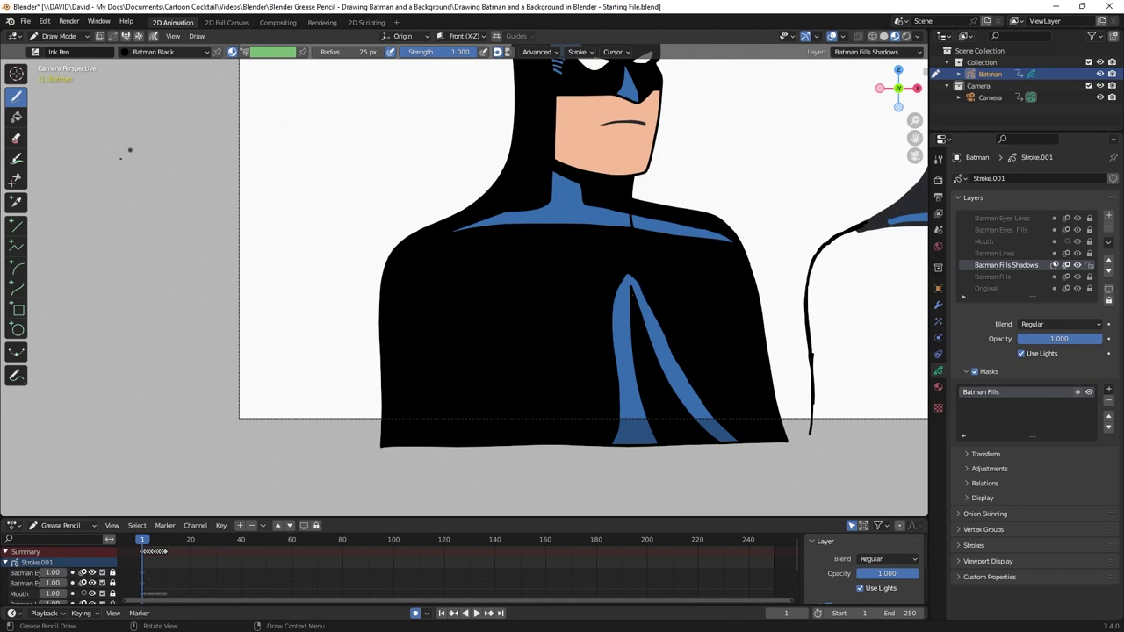
pyautogui.click(16, 116)
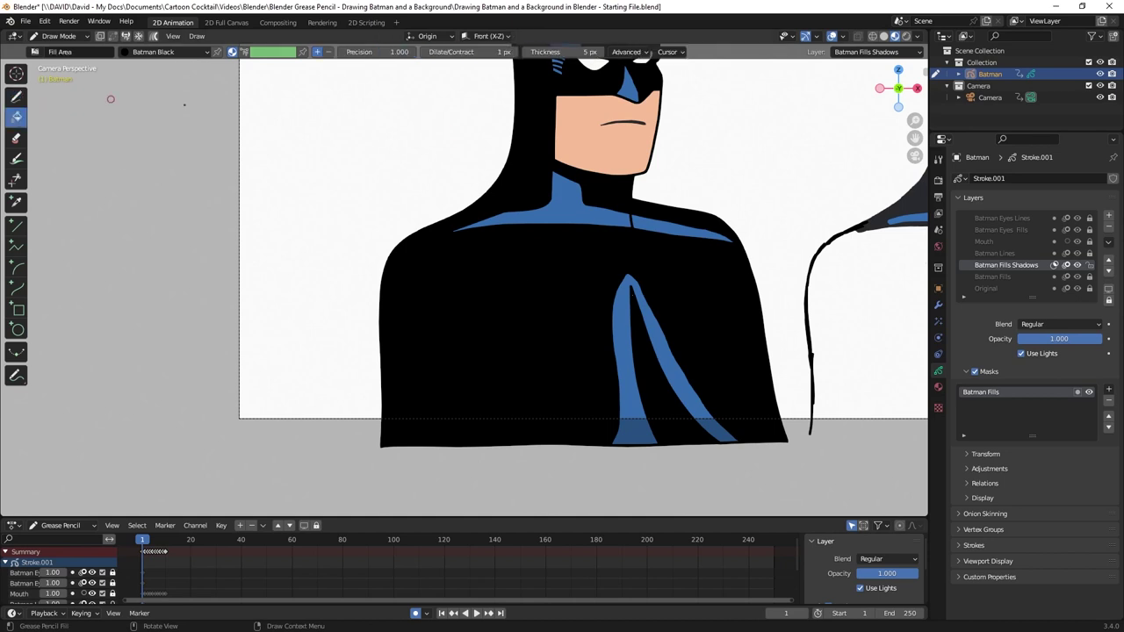
pyautogui.click(622, 344)
pyautogui.scroll(4, 635, 292)
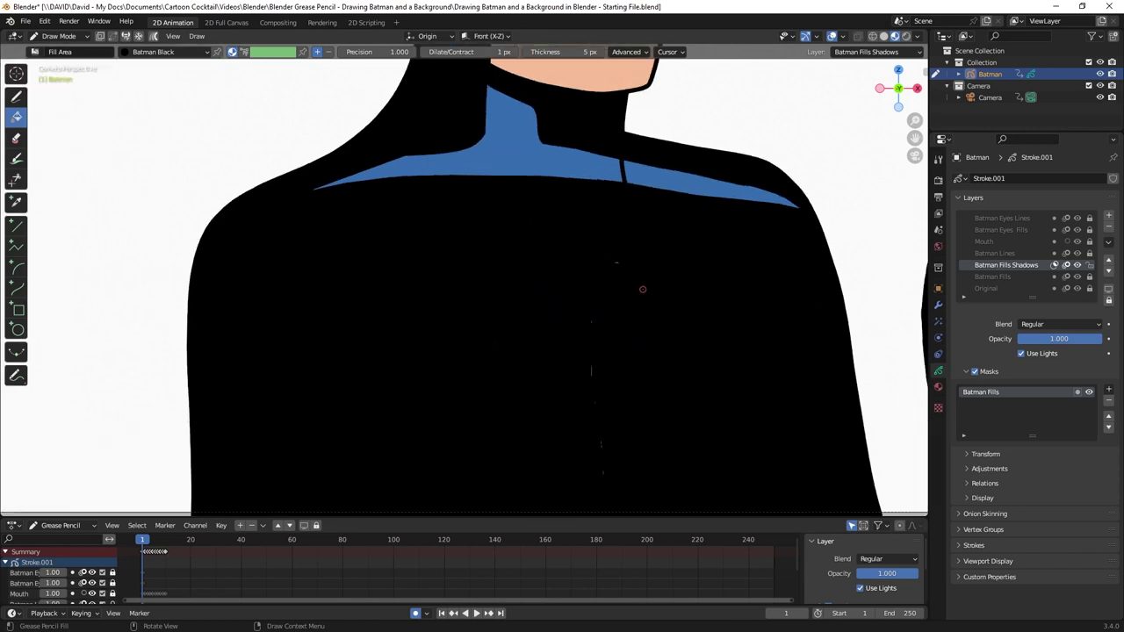
# - Switch to the Draw tool and cover the remaining slivers around the arm crease with Batman Black
pyautogui.scroll(2, 640, 288)
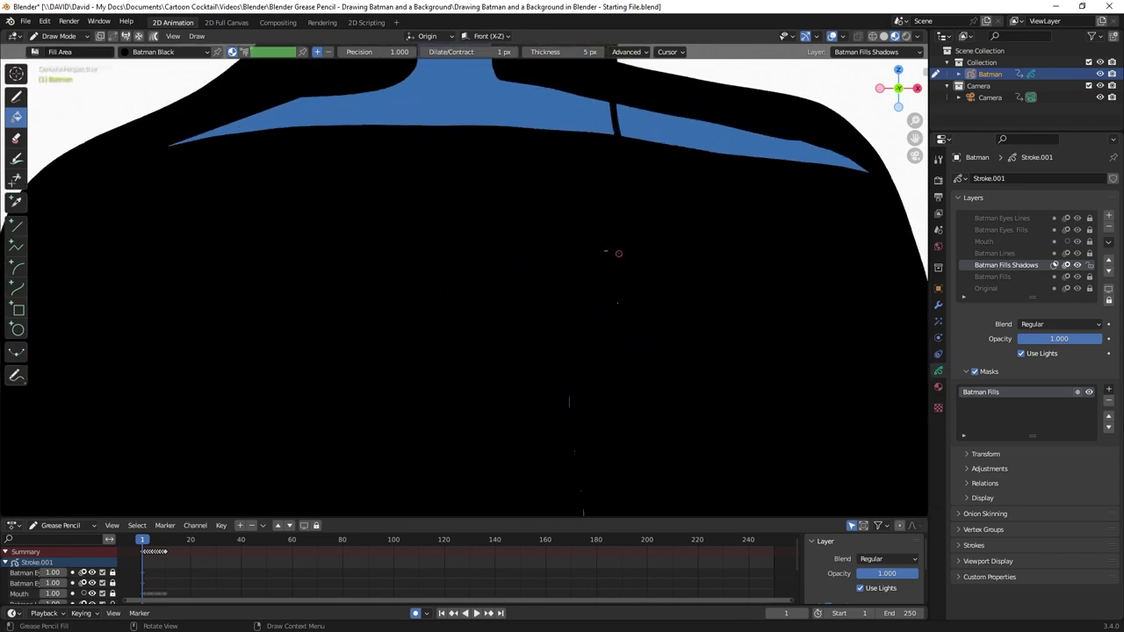
pyautogui.scroll(-5, 562, 333)
pyautogui.scroll(1, 539, 369)
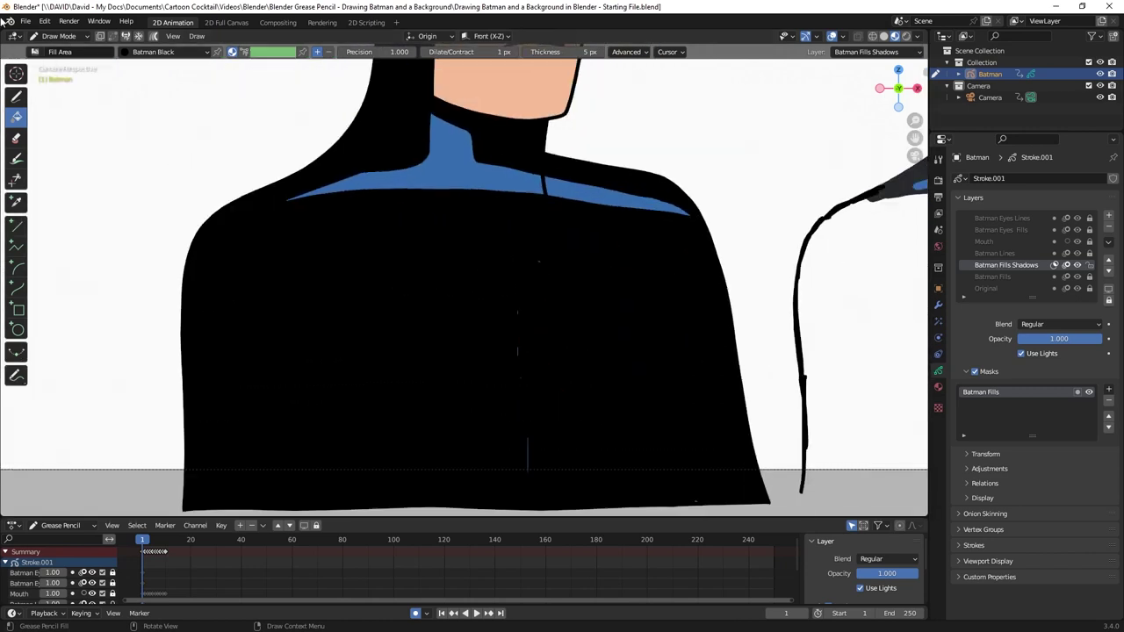
pyautogui.click(16, 95)
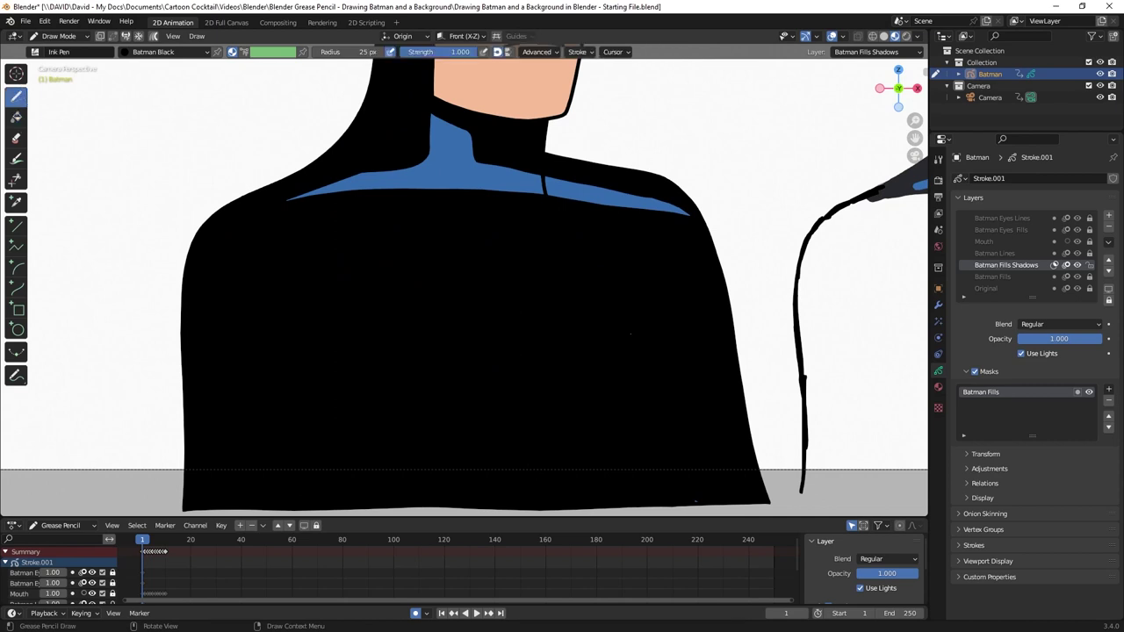
# - In Edit Mode, lock all layers except Batman Lines and delete the neck line points that cross the blue collarbone strip
pyautogui.scroll(-4, 629, 333)
pyautogui.scroll(5, 562, 263)
pyautogui.press('Tab')
pyautogui.click(994, 253)
pyautogui.click(1089, 218)
pyautogui.click(1089, 229)
pyautogui.moveTo(1090, 242); pyautogui.dragTo(1090, 304)
pyautogui.moveTo(548, 304); pyautogui.dragTo(619, 409)
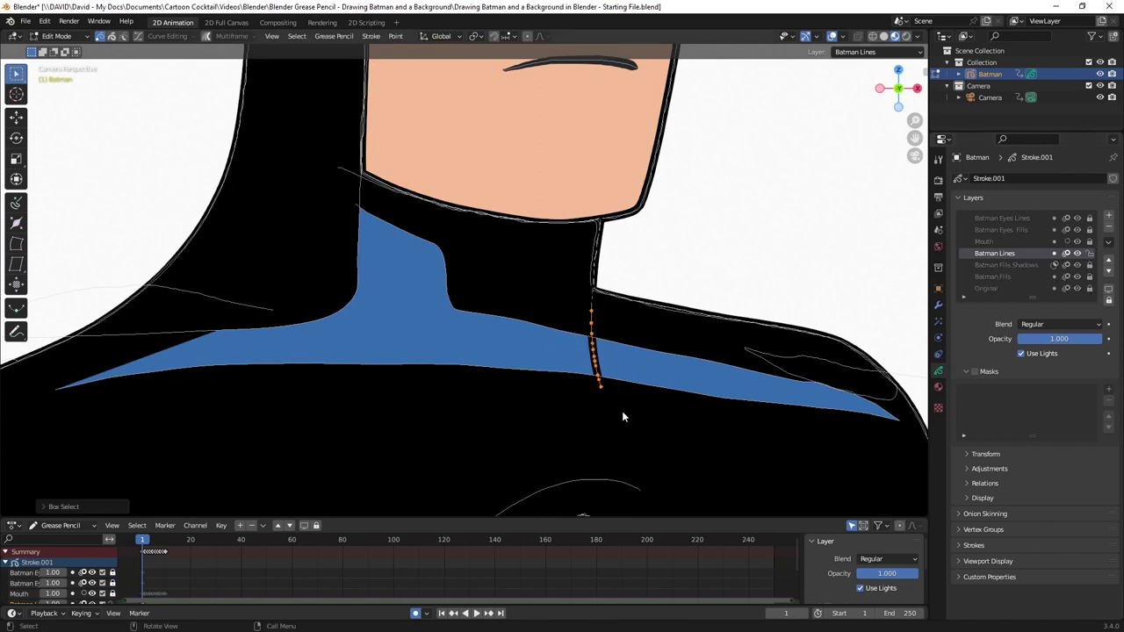
pyautogui.press('x')
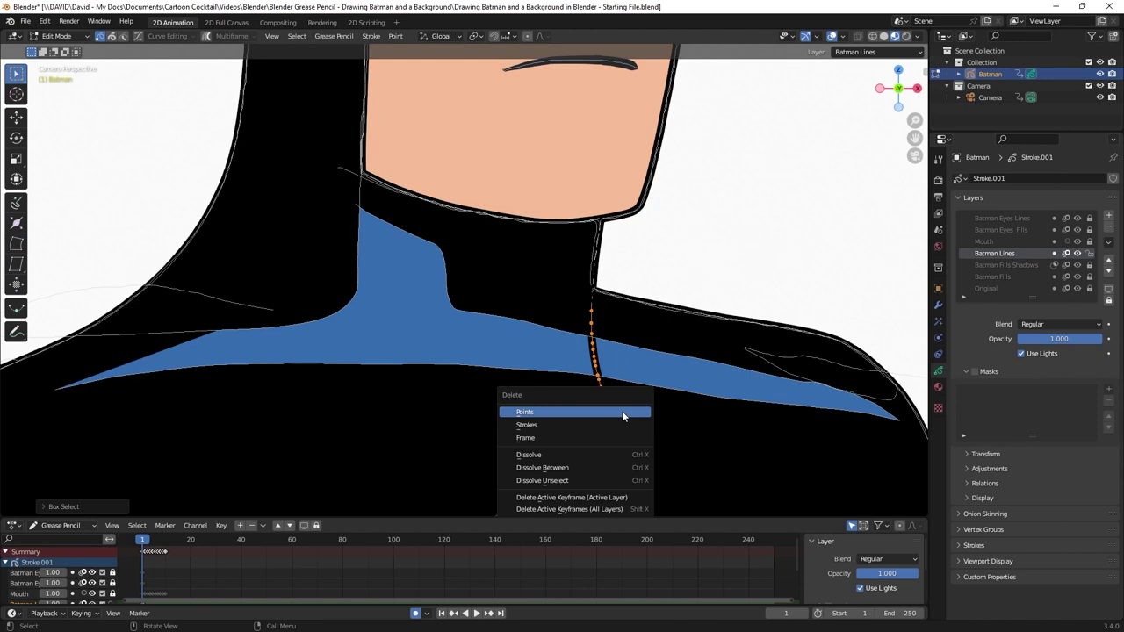
pyautogui.click(622, 411)
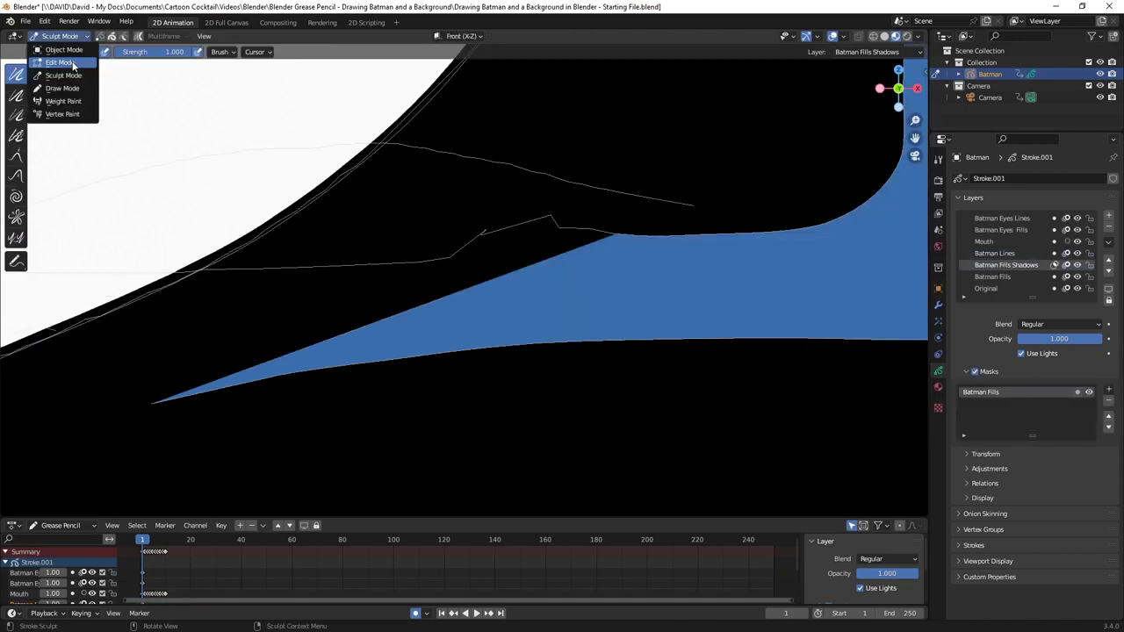
# - In Edit Mode, lock all layers except Batman Fills Shadows and delete the jagged shadow points above the blue strip's left end
pyautogui.click(60, 62)
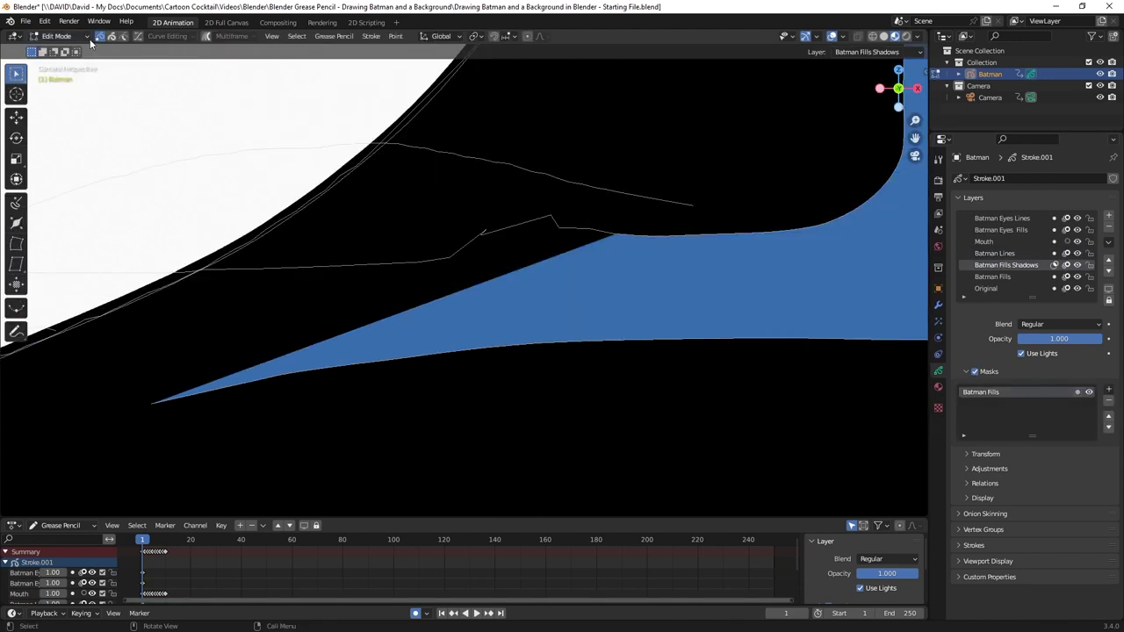
pyautogui.moveTo(639, 290)
pyautogui.mouseDown()
pyautogui.moveTo(1095, 257)
pyautogui.moveTo(1089, 290)
pyautogui.mouseUp()
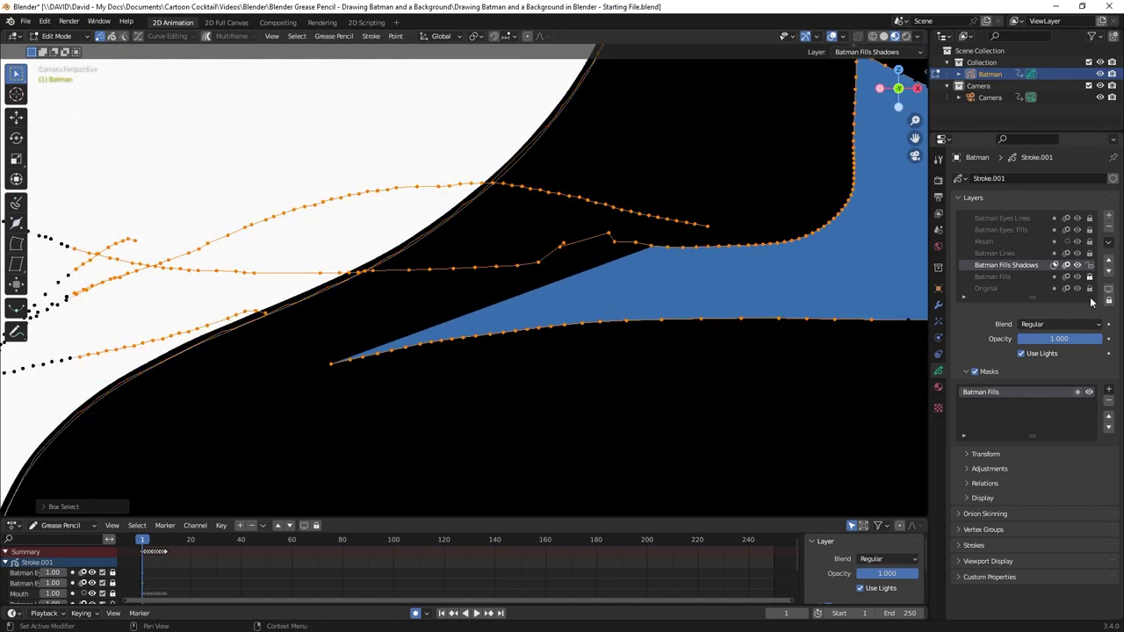
pyautogui.click(427, 314)
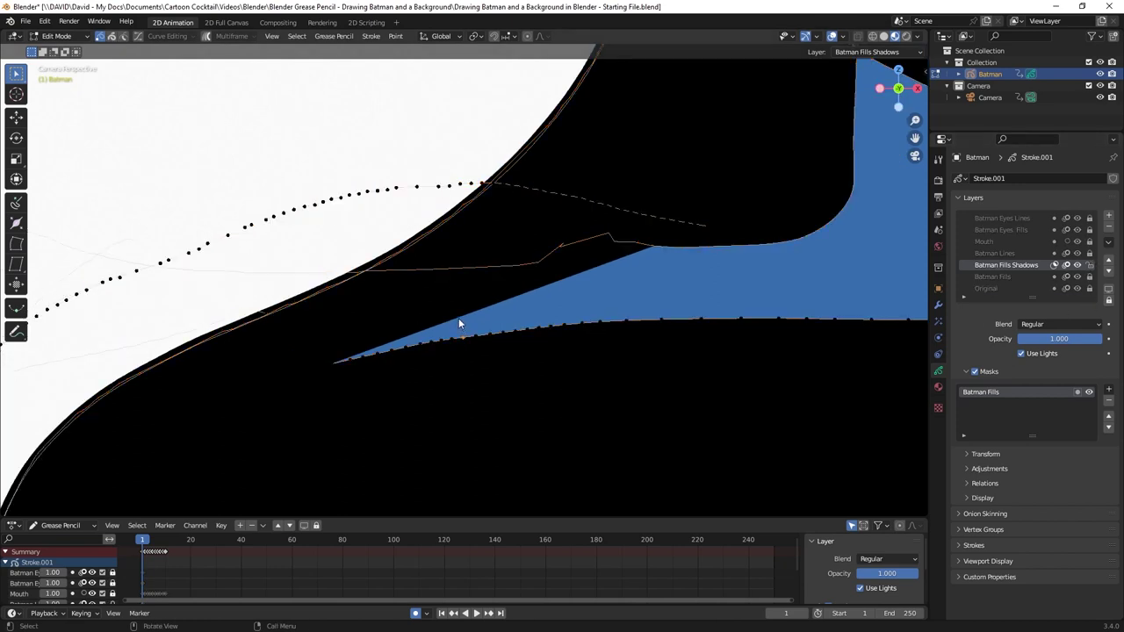
pyautogui.scroll(-2, 260, 221)
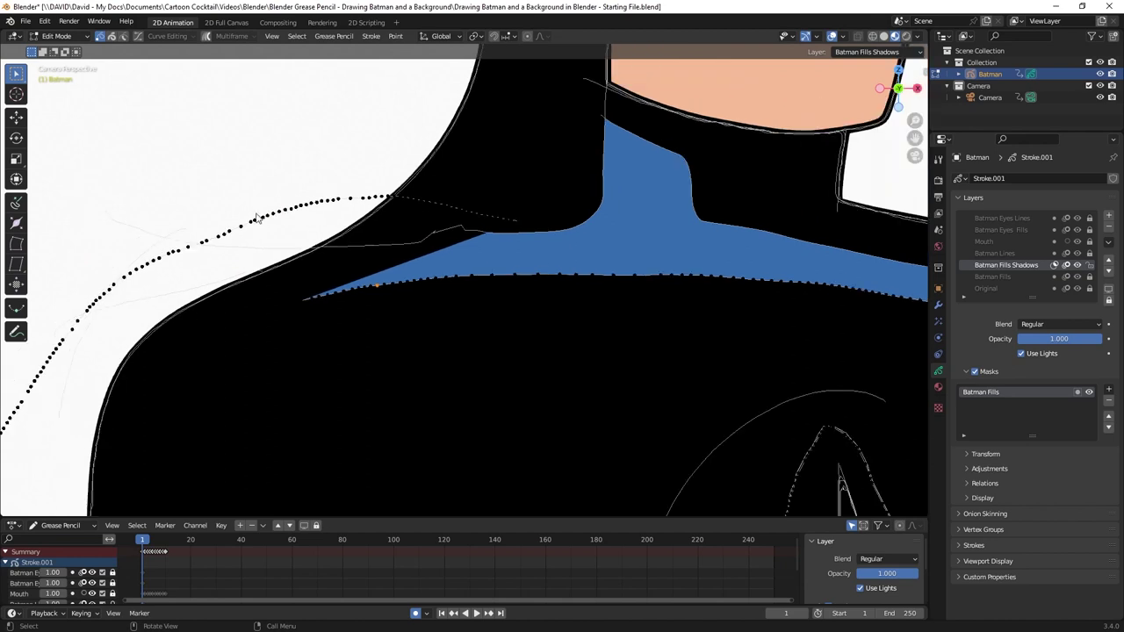
pyautogui.moveTo(194, 172)
pyautogui.mouseDown()
pyautogui.moveTo(459, 272)
pyautogui.moveTo(493, 261)
pyautogui.mouseUp()
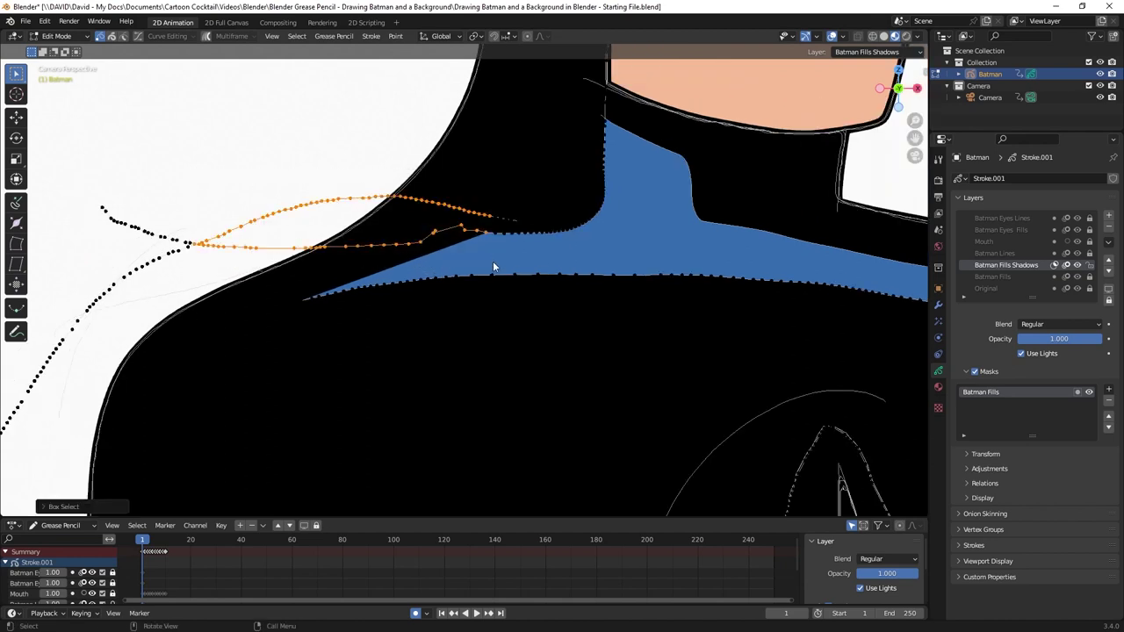
pyautogui.press('x')
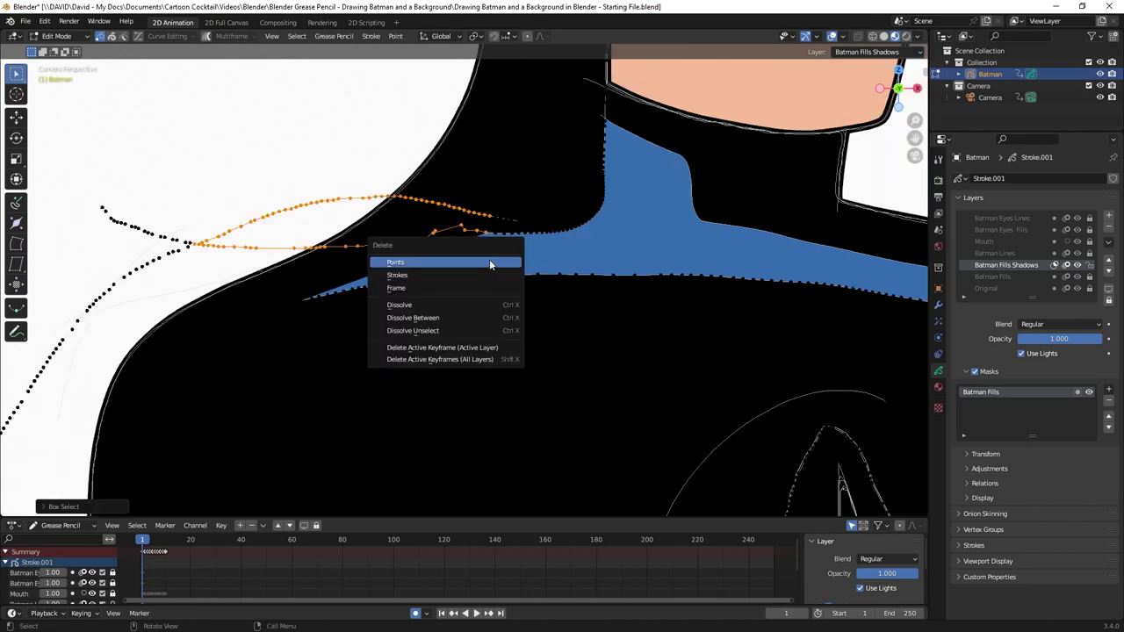
pyautogui.click(490, 261)
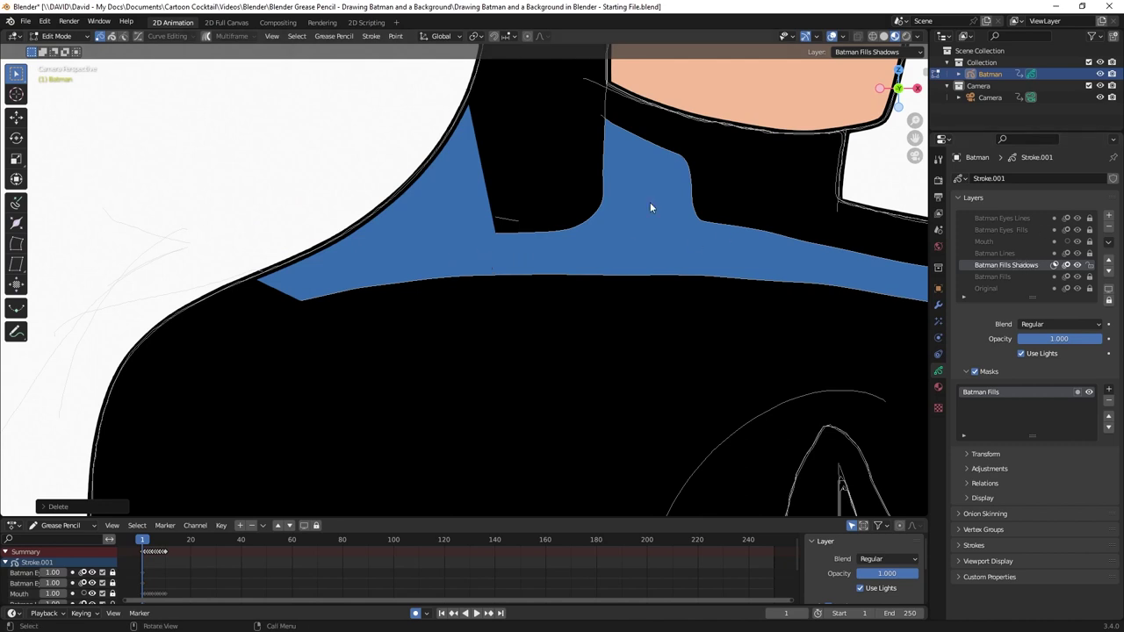
# - Return to Draw Mode and redraw the Batman Black shadow over the left shoulder, tapering the blue strip to a curved tip
pyautogui.click(44, 37)
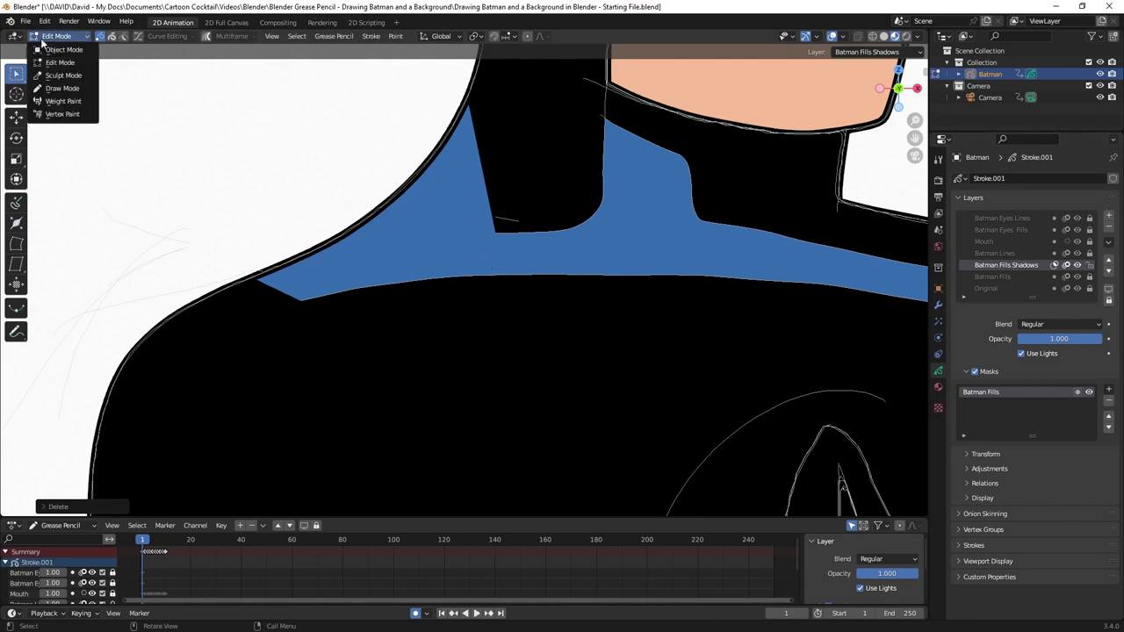
pyautogui.click(55, 89)
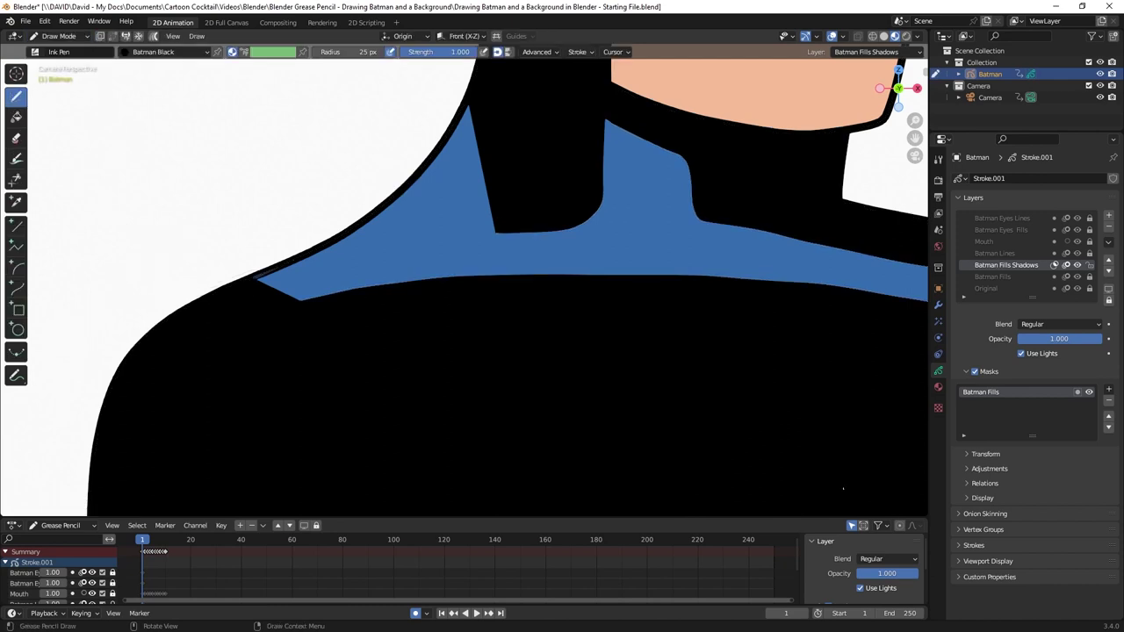
pyautogui.moveTo(474, 109)
pyautogui.mouseDown()
pyautogui.moveTo(264, 281)
pyautogui.moveTo(491, 233)
pyautogui.moveTo(281, 290)
pyautogui.moveTo(207, 389)
pyautogui.mouseUp()
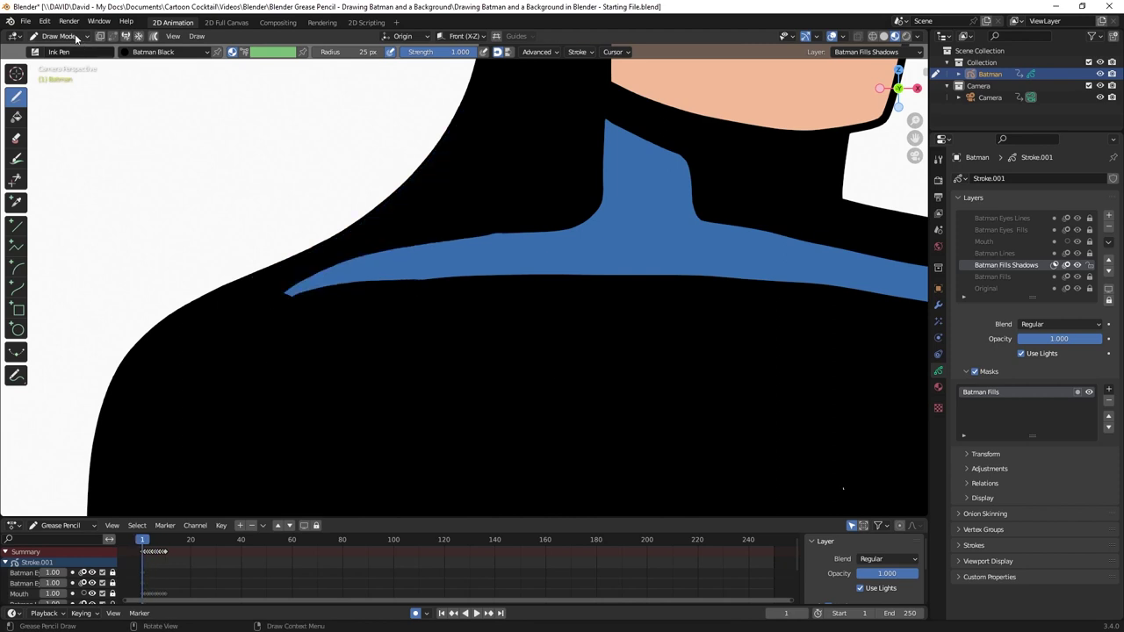
# - Smooth the redrawn shadow edges along the left end of the blue strip in Sculpt Mode and return to Draw Mode
pyautogui.click(59, 36)
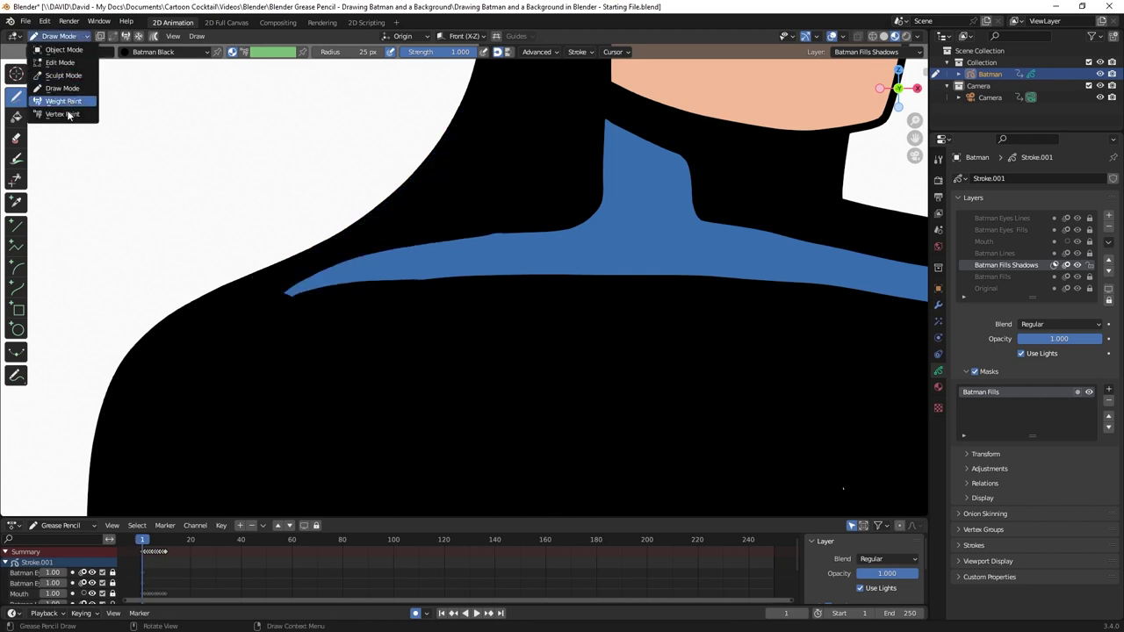
pyautogui.click(72, 75)
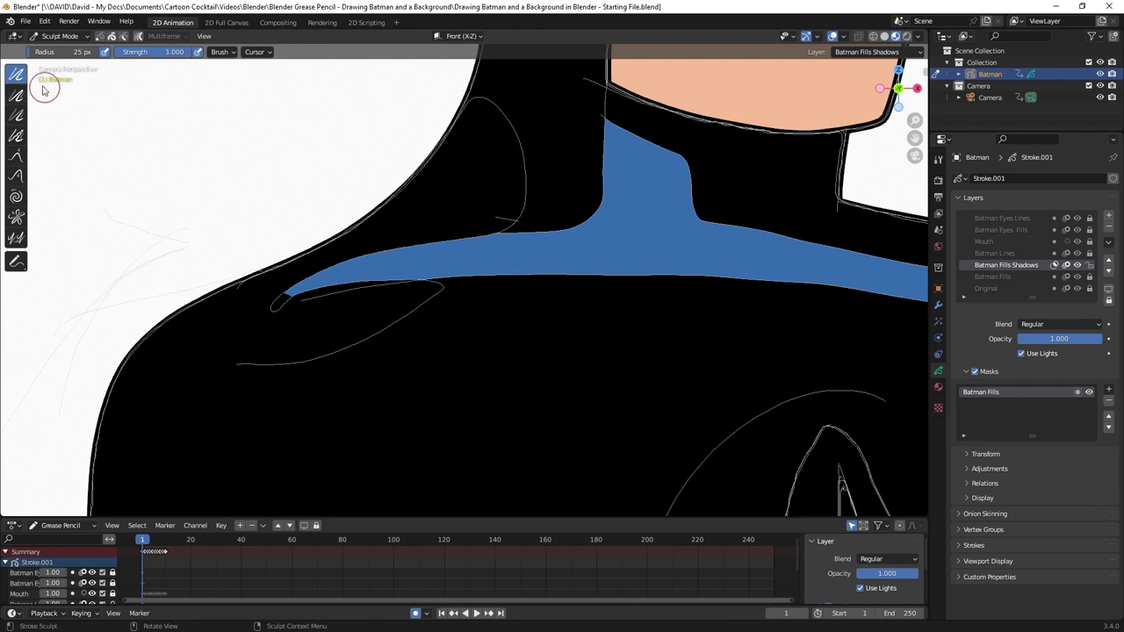
pyautogui.moveTo(333, 270)
pyautogui.mouseDown()
pyautogui.moveTo(508, 238)
pyautogui.moveTo(386, 256)
pyautogui.moveTo(308, 291)
pyautogui.moveTo(400, 280)
pyautogui.moveTo(318, 290)
pyautogui.moveTo(397, 266)
pyautogui.moveTo(423, 212)
pyautogui.moveTo(495, 218)
pyautogui.moveTo(389, 256)
pyautogui.moveTo(593, 224)
pyautogui.moveTo(500, 240)
pyautogui.moveTo(637, 237)
pyautogui.mouseUp()
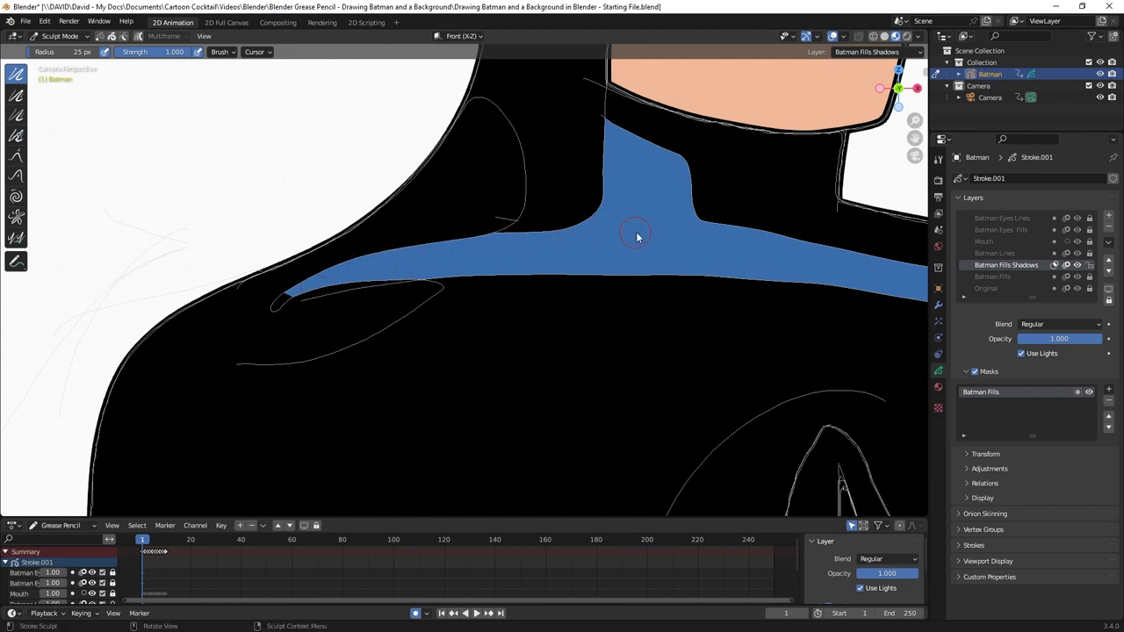
pyautogui.click(60, 36)
pyautogui.click(61, 88)
# - Unlock all the Grease Pencil layers and choose Batman Skin Shadow as the drawing material for the face
pyautogui.press('KP_0')
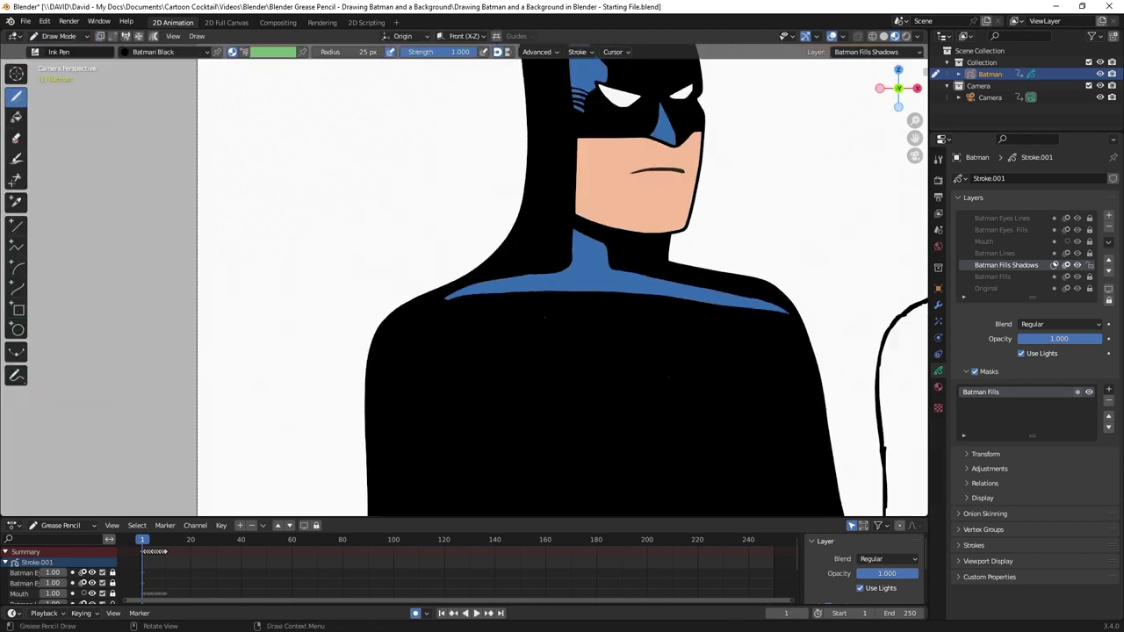
pyautogui.scroll(-2, 542, 318)
pyautogui.scroll(8, 616, 334)
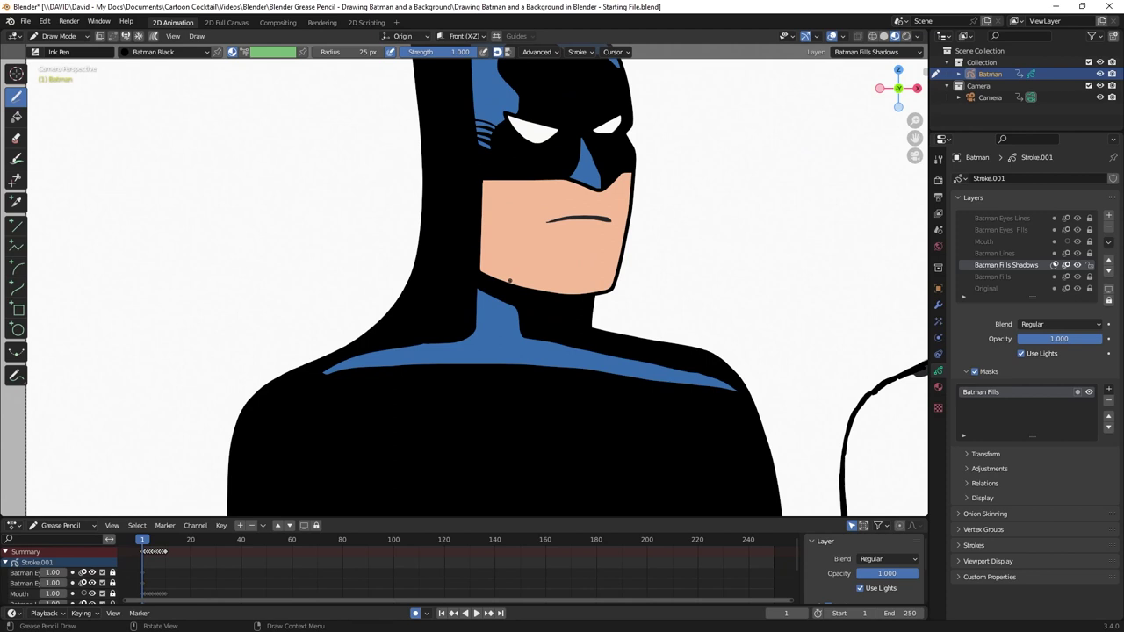
pyautogui.scroll(-3, 510, 280)
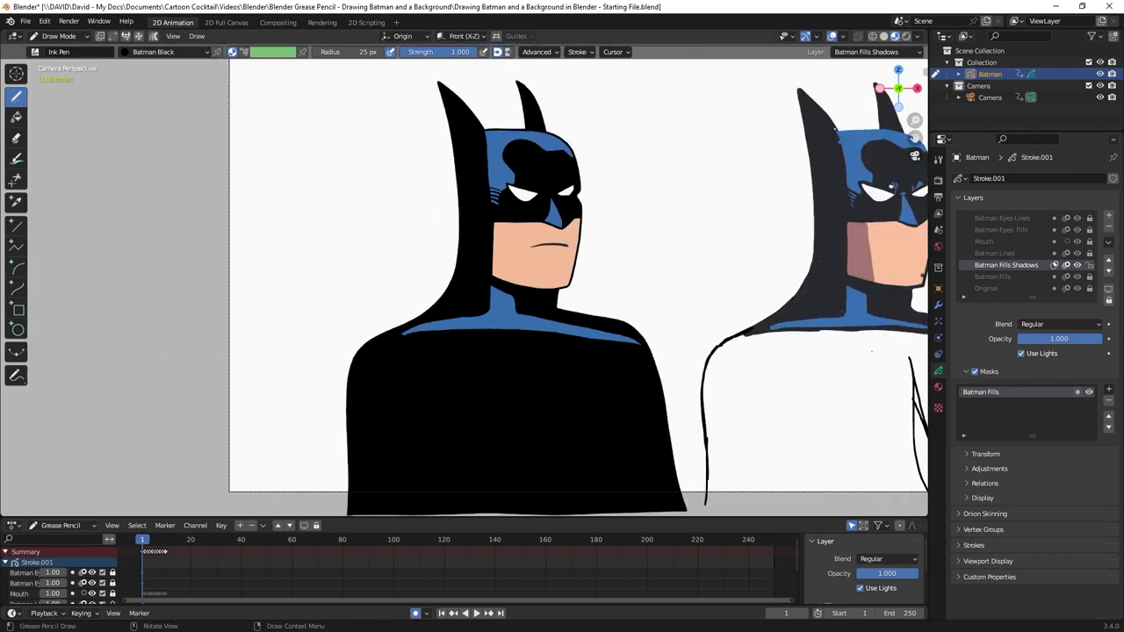
pyautogui.scroll(2, 872, 352)
pyautogui.scroll(1, 745, 271)
pyautogui.moveTo(1089, 218); pyautogui.dragTo(1091, 301)
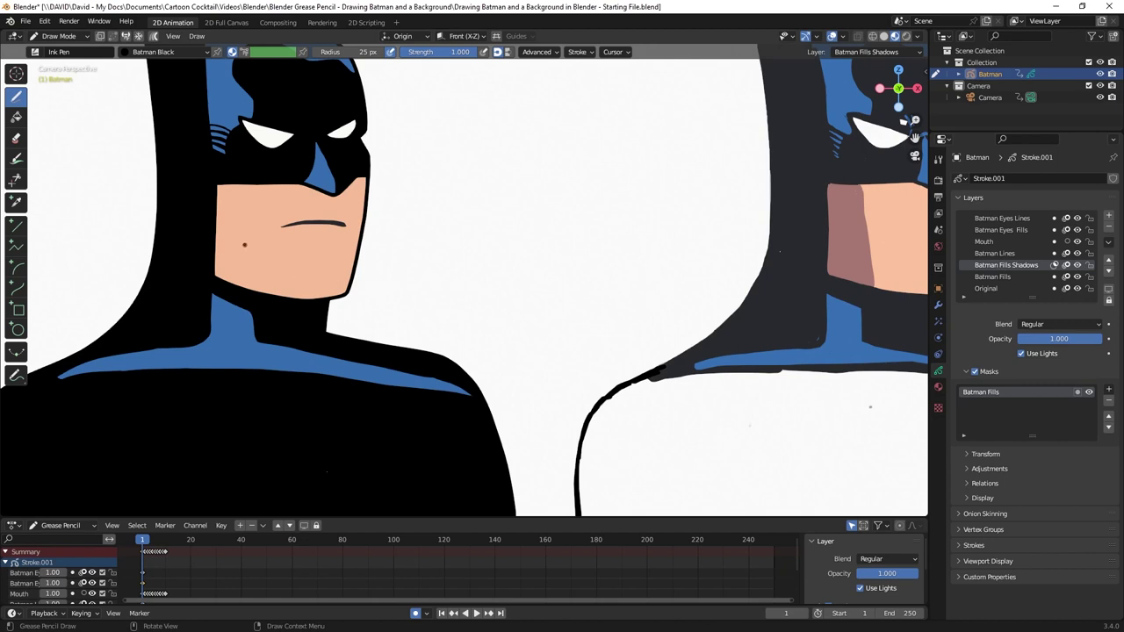
pyautogui.scroll(2, 233, 235)
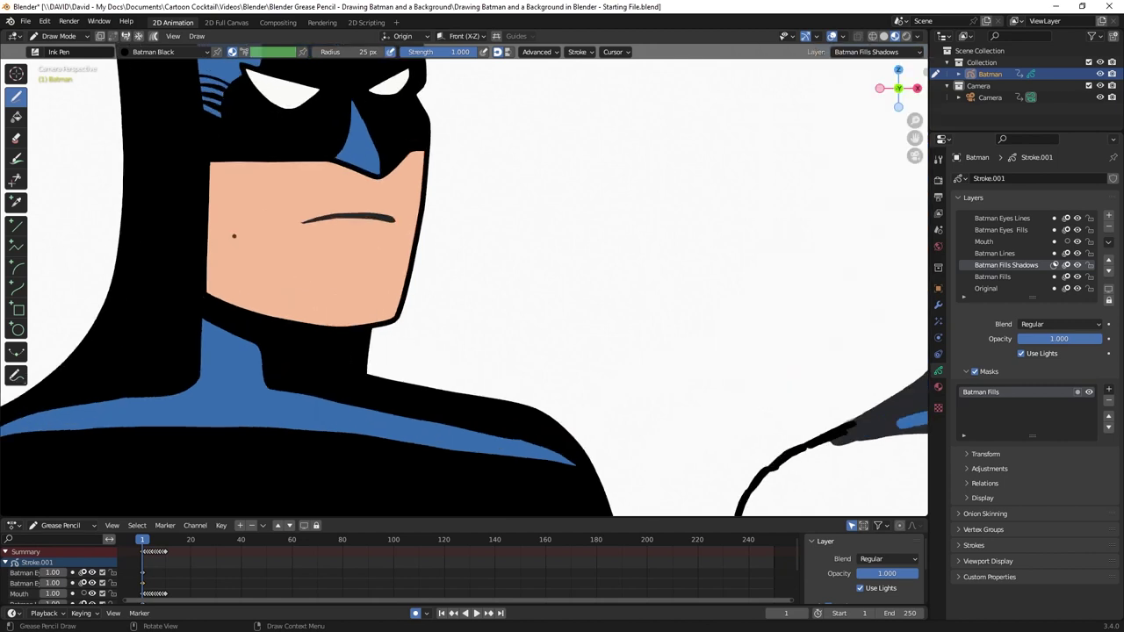
pyautogui.scroll(-1, 234, 235)
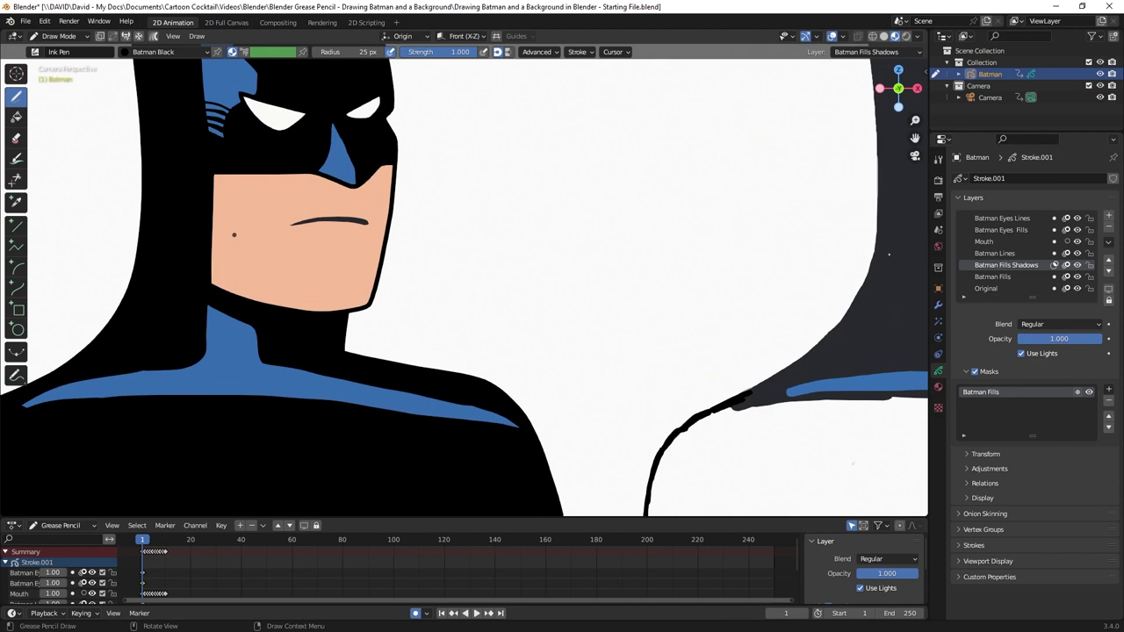
pyautogui.scroll(2, 222, 233)
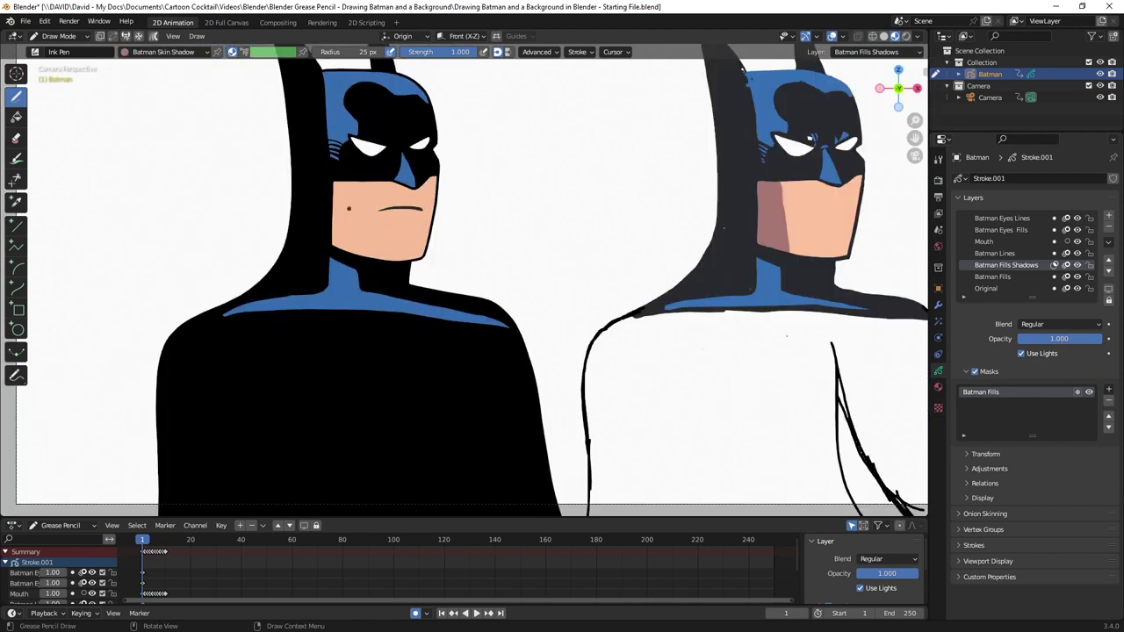
pyautogui.scroll(6, 335, 210)
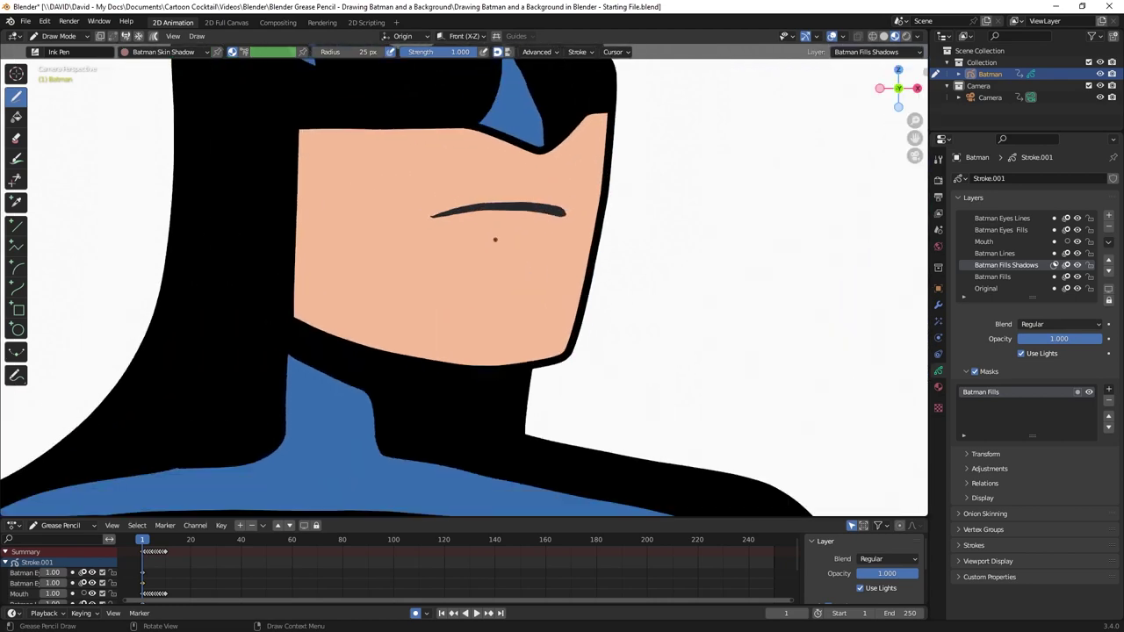
# - Add a layer named Skin Shadow above Batman Fills Shadows and lock all the other layers
pyautogui.click(1109, 217)
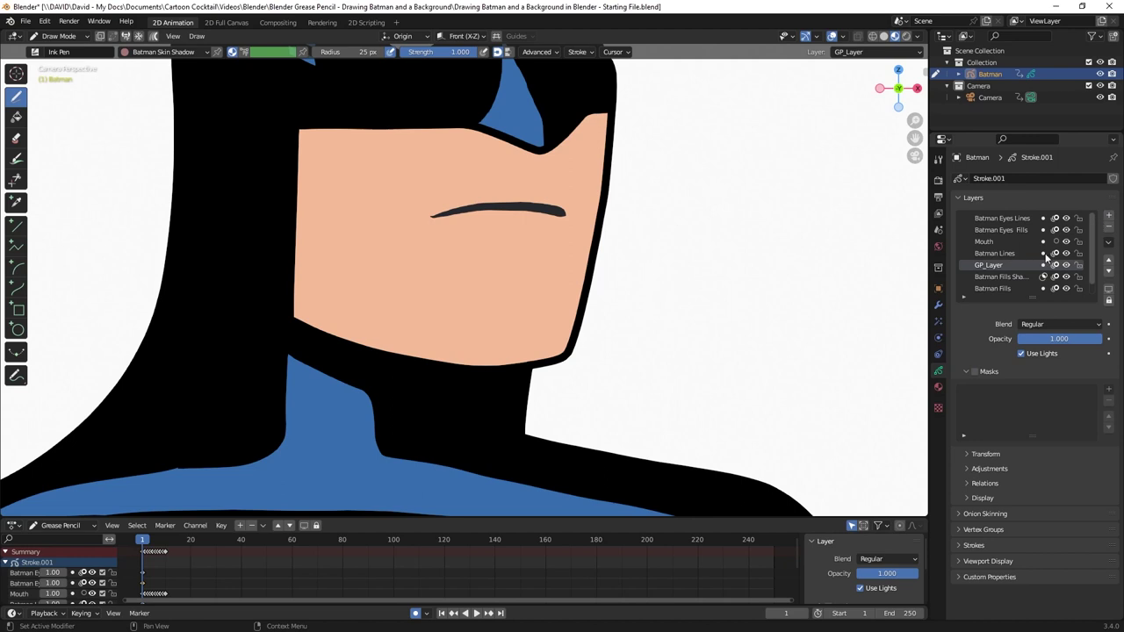
pyautogui.doubleClick(989, 265)
pyautogui.write('Skin Shadow')
pyautogui.press('Return')
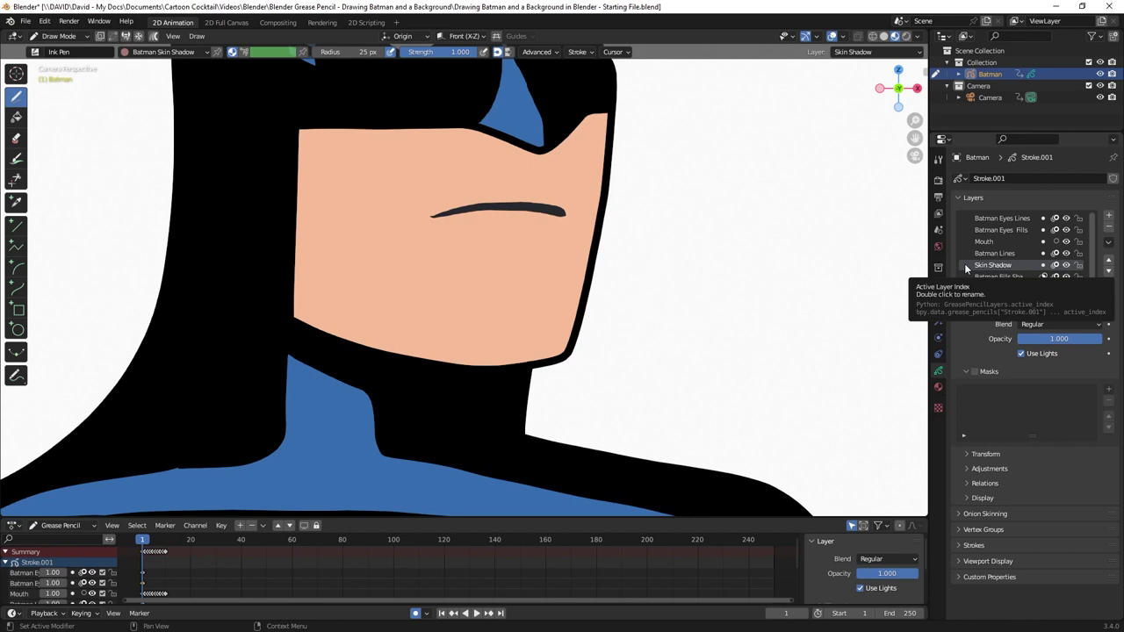
pyautogui.moveTo(1079, 254); pyautogui.dragTo(1084, 246)
pyautogui.keyDown('ctrl'); pyautogui.click(1079, 264); pyautogui.keyUp('ctrl')
pyautogui.scroll(-1, 1021, 253)
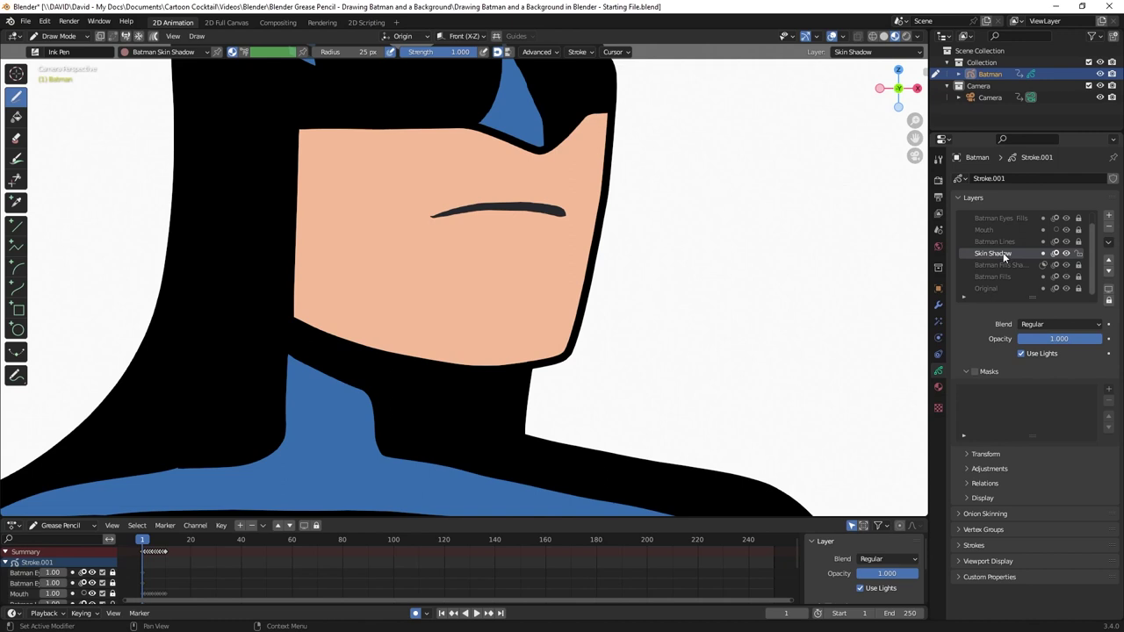
# - Draw a Batman Skin Shadow shape down the left side of the face, from the mask edge to the jaw
pyautogui.click(938, 386)
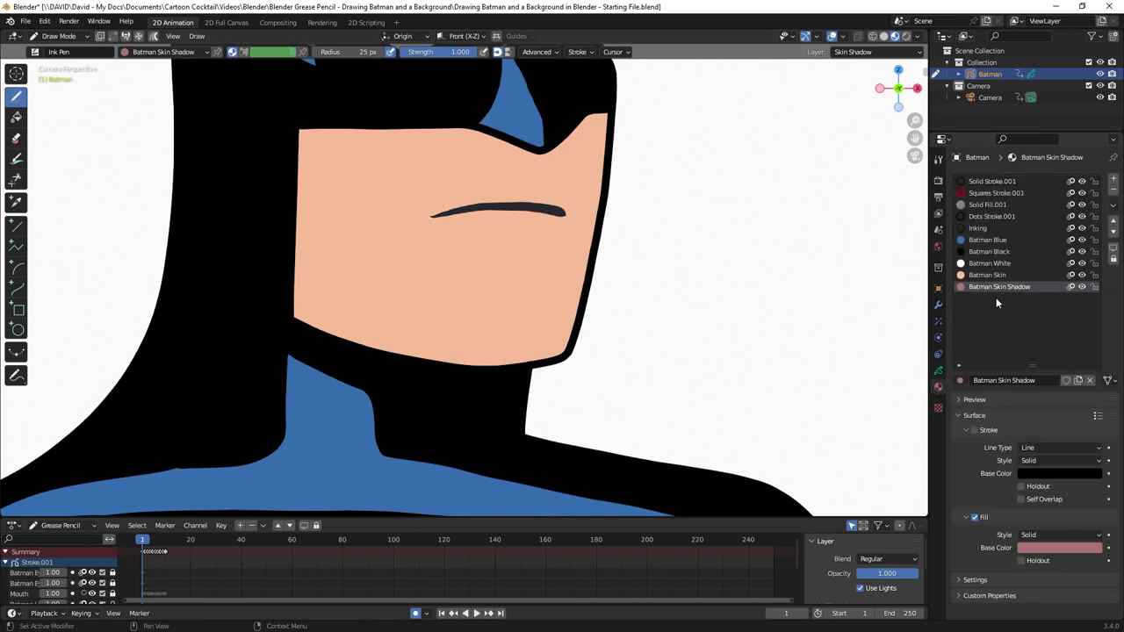
pyautogui.scroll(1, 259, 136)
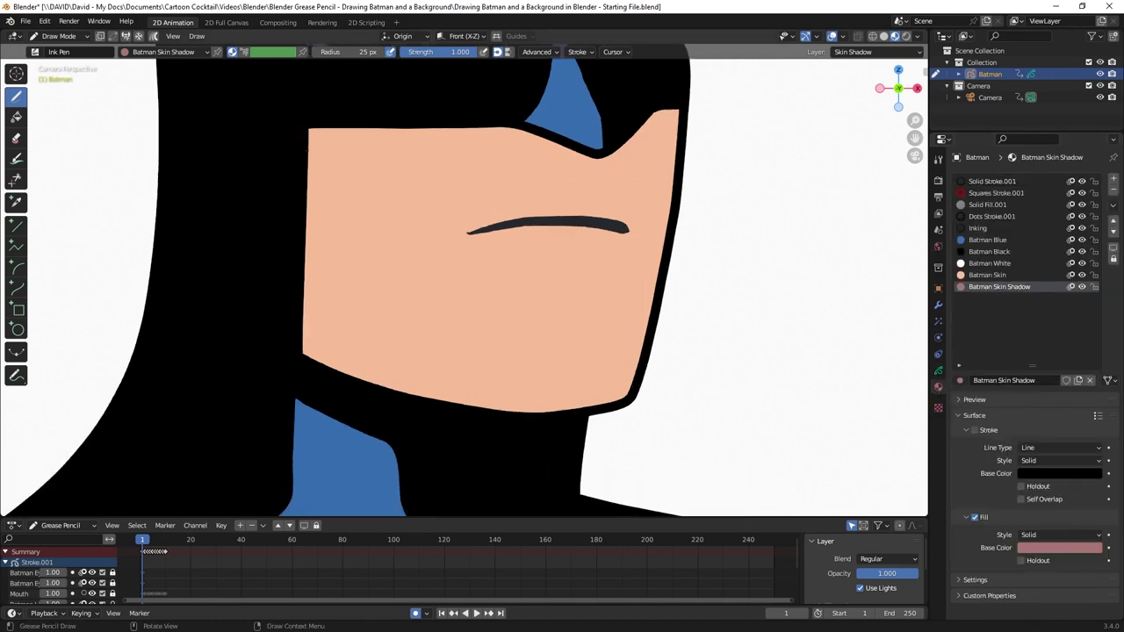
pyautogui.moveTo(304, 158)
pyautogui.mouseDown()
pyautogui.moveTo(303, 307)
pyautogui.moveTo(377, 338)
pyautogui.moveTo(418, 187)
pyautogui.mouseUp()
pyautogui.scroll(-8, 418, 186)
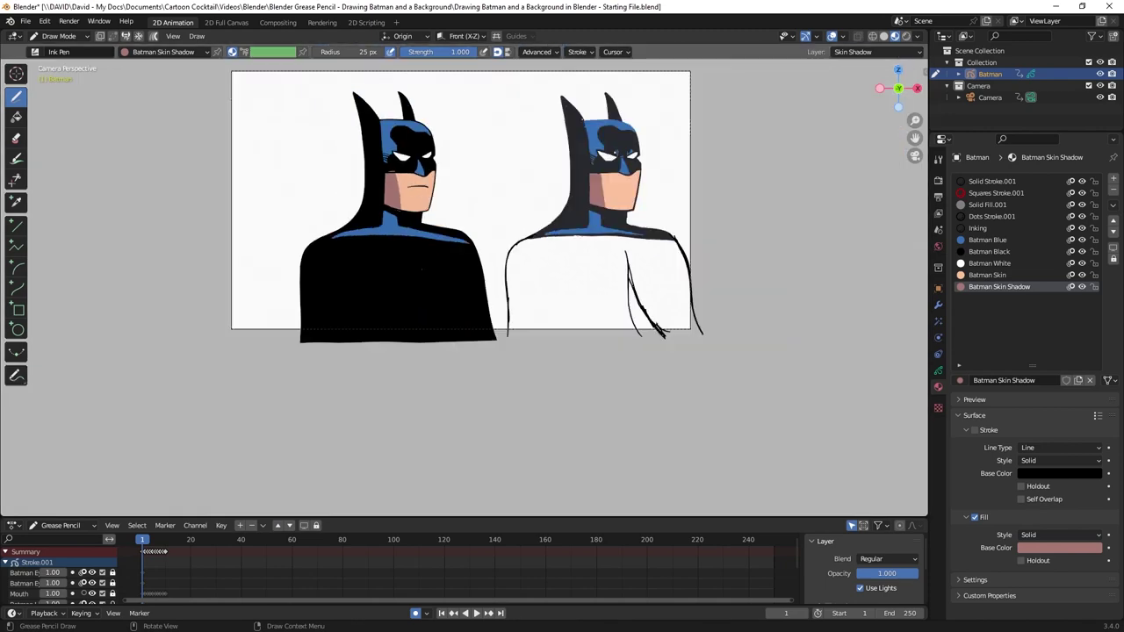
pyautogui.scroll(4, 404, 167)
pyautogui.scroll(2, 358, 177)
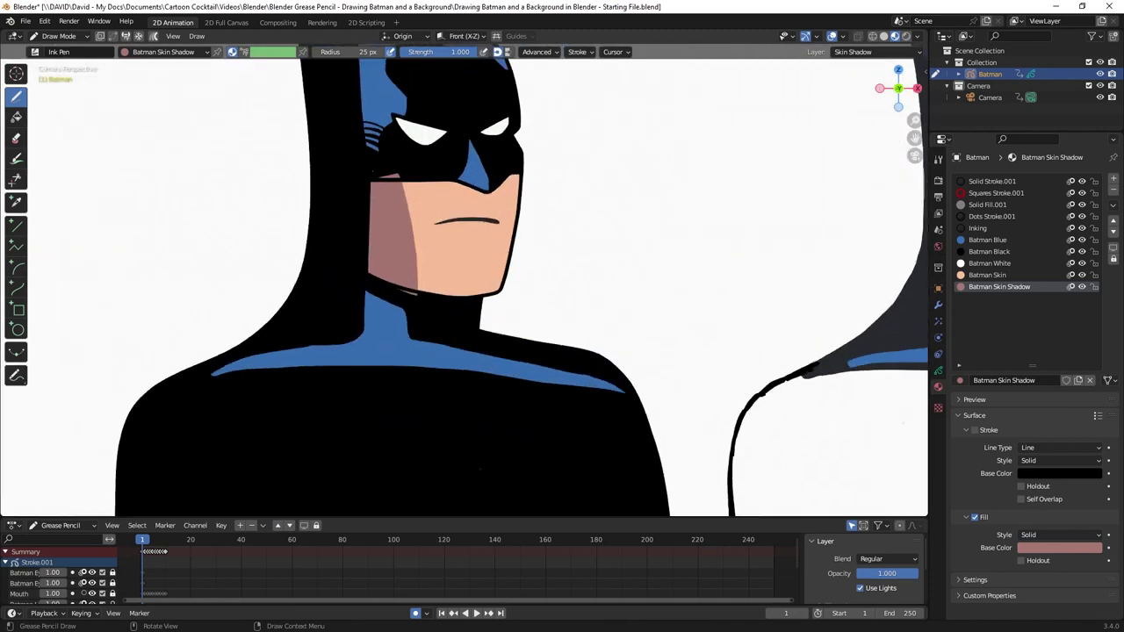
pyautogui.scroll(8, 373, 168)
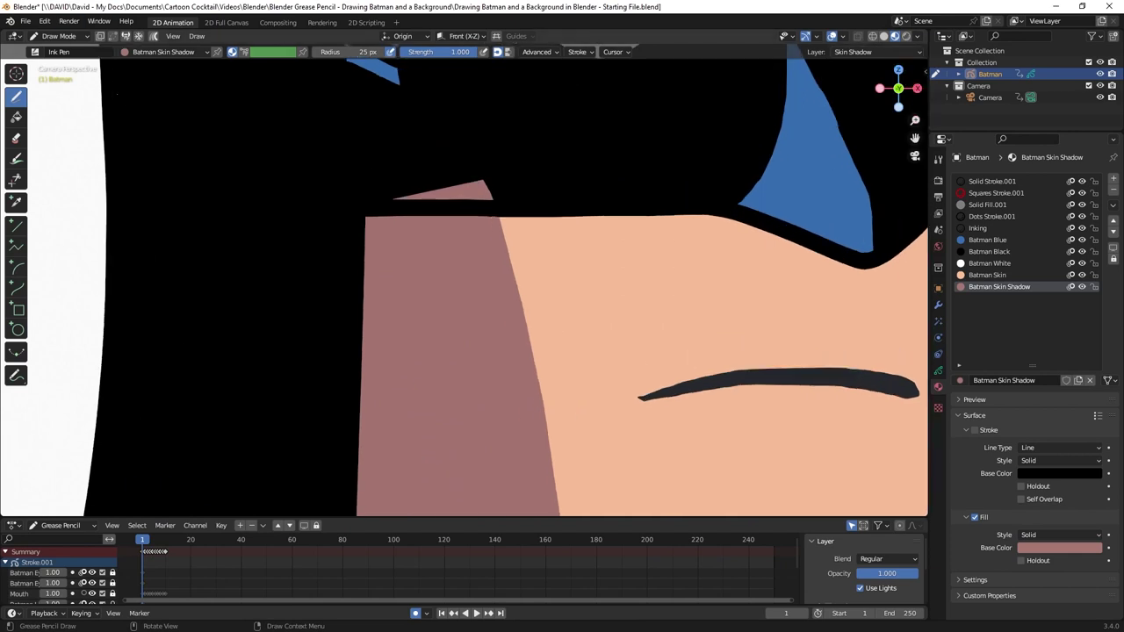
# - In Edit Mode, delete the skin shadow points that stick out over the black mask above the face
pyautogui.click(65, 36)
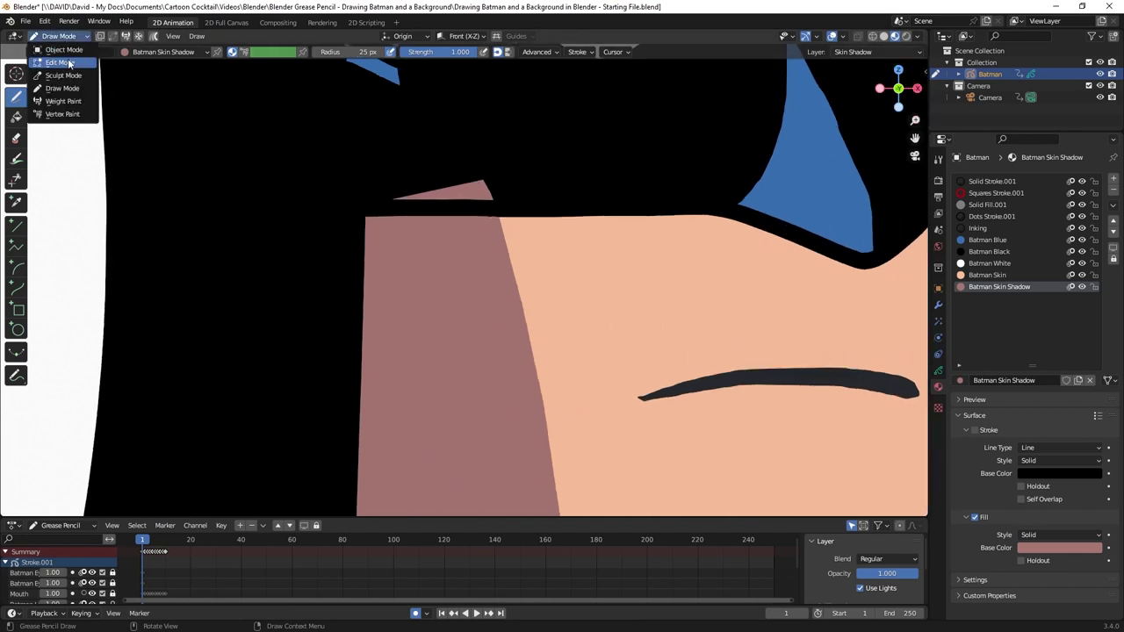
pyautogui.click(68, 63)
pyautogui.moveTo(298, 154)
pyautogui.mouseDown()
pyautogui.moveTo(564, 200)
pyautogui.moveTo(548, 198)
pyautogui.mouseUp()
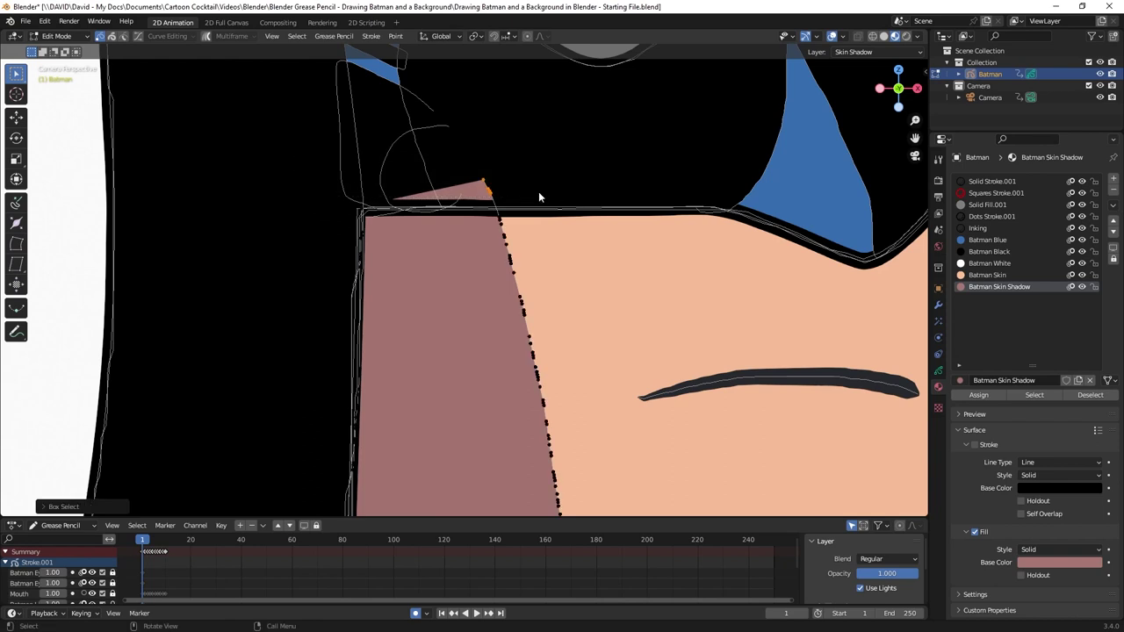
pyautogui.press('x')
pyautogui.click(538, 192)
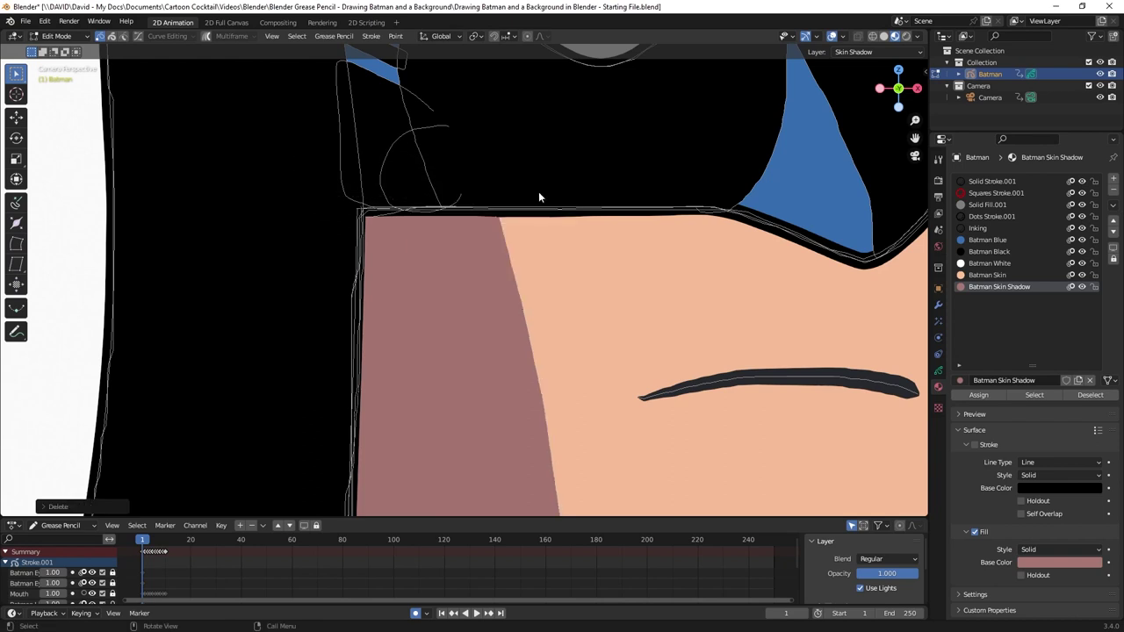
# - Select the skin shadow's points below the jaw outline and move them up behind the line
pyautogui.scroll(-5, 535, 193)
pyautogui.scroll(3, 500, 404)
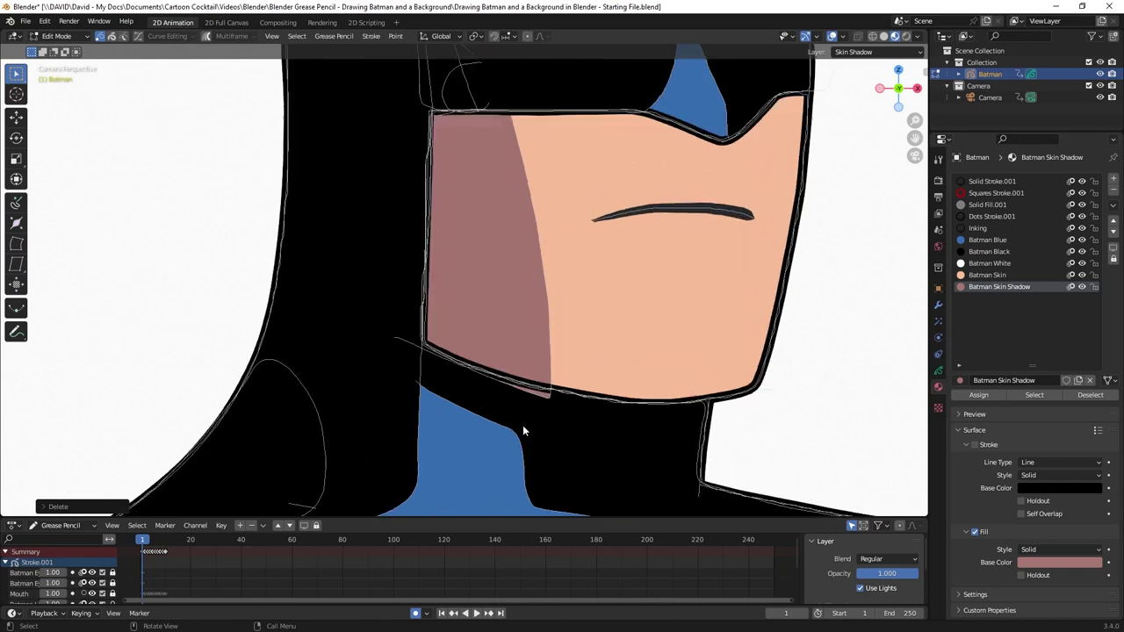
pyautogui.scroll(3, 547, 461)
pyautogui.moveTo(581, 371)
pyautogui.mouseDown()
pyautogui.moveTo(349, 307)
pyautogui.moveTo(429, 336)
pyautogui.mouseUp()
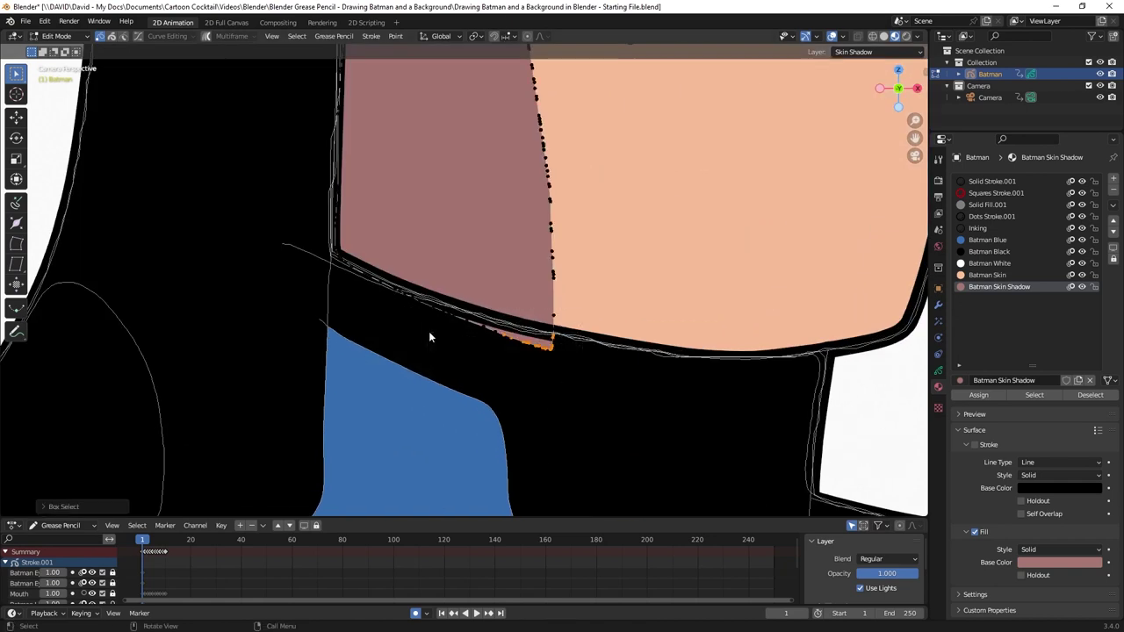
pyautogui.click(21, 76)
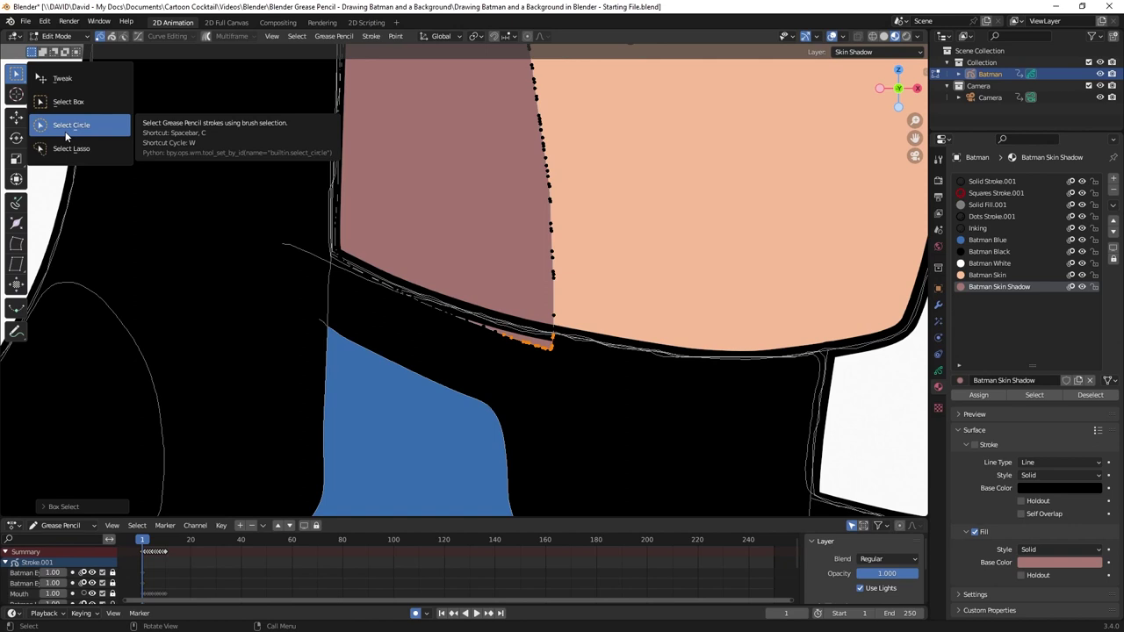
pyautogui.click(583, 386)
pyautogui.moveTo(453, 331)
pyautogui.mouseDown()
pyautogui.moveTo(560, 354)
pyautogui.moveTo(553, 335)
pyautogui.moveTo(457, 327)
pyautogui.moveTo(488, 325)
pyautogui.moveTo(489, 310)
pyautogui.mouseUp()
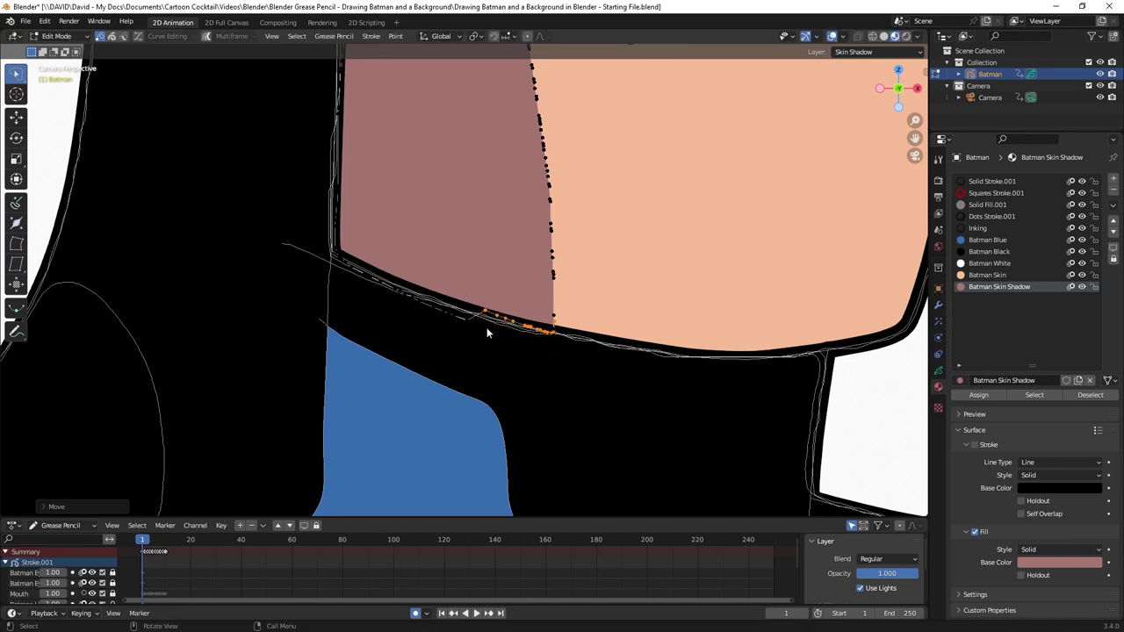
pyautogui.click(483, 342)
pyautogui.moveTo(488, 339)
pyautogui.mouseDown()
pyautogui.moveTo(373, 278)
pyautogui.moveTo(483, 328)
pyautogui.moveTo(477, 314)
pyautogui.moveTo(419, 300)
pyautogui.moveTo(452, 325)
pyautogui.mouseUp()
pyautogui.press('g')
pyautogui.press('Escape')
pyautogui.hotkey('ctrl', 'z')
# - Smooth the lower end of the skin shadow's inner edge at the jaw in Sculpt Mode, limited to the selected corner points
pyautogui.scroll(3, 368, 273)
pyautogui.moveTo(518, 332)
pyautogui.mouseDown()
pyautogui.moveTo(503, 324)
pyautogui.moveTo(548, 342)
pyautogui.mouseUp()
pyautogui.click(58, 36)
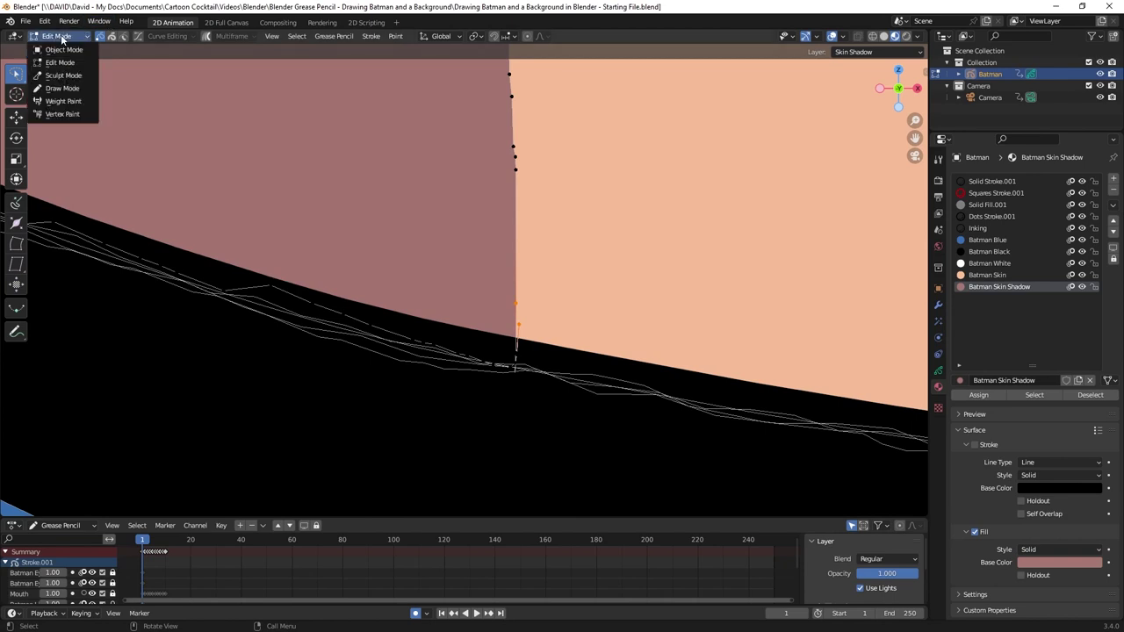
pyautogui.click(61, 77)
pyautogui.click(16, 74)
pyautogui.moveTo(523, 321)
pyautogui.mouseDown()
pyautogui.moveTo(513, 367)
pyautogui.moveTo(518, 321)
pyautogui.mouseUp()
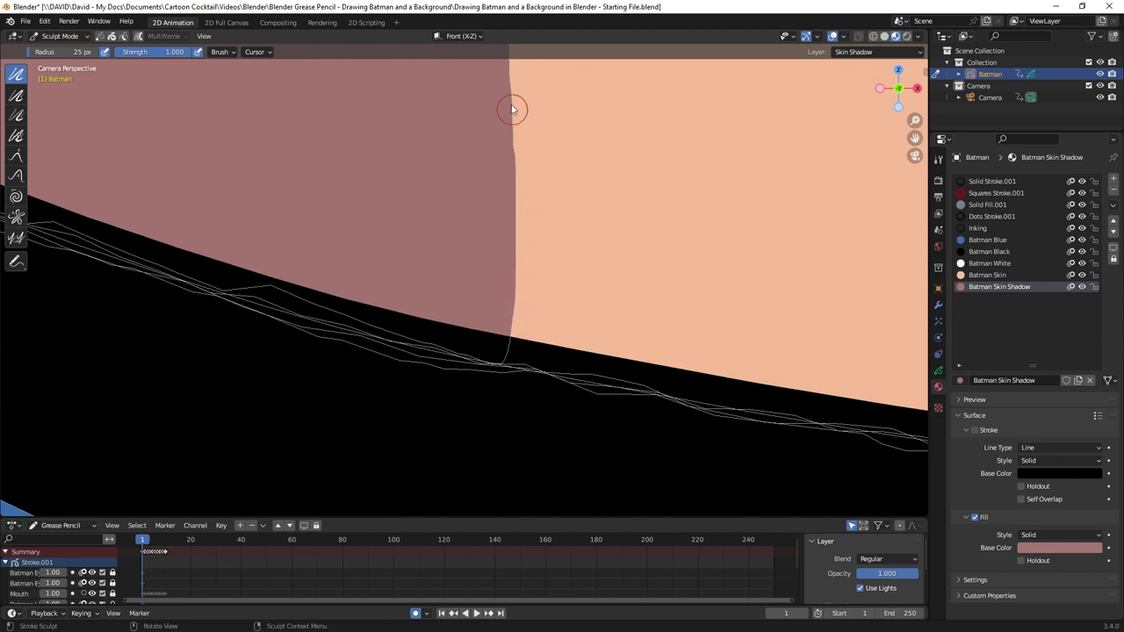
pyautogui.keyDown('alt'); pyautogui.scroll(-3, 507, 278); pyautogui.keyUp('alt')
pyautogui.keyDown('alt'); pyautogui.scroll(-2, 504, 303); pyautogui.keyUp('alt')
pyautogui.keyDown('alt'); pyautogui.scroll(6, 503, 318); pyautogui.keyUp('alt')
pyautogui.keyDown('alt'); pyautogui.scroll(-1, 504, 321); pyautogui.keyUp('alt')
# - Unlock all the Grease Pencil layers, including Batman Eyes Lines, and return to Draw Mode
pyautogui.scroll(-6, 503, 321)
pyautogui.scroll(-5, 504, 322)
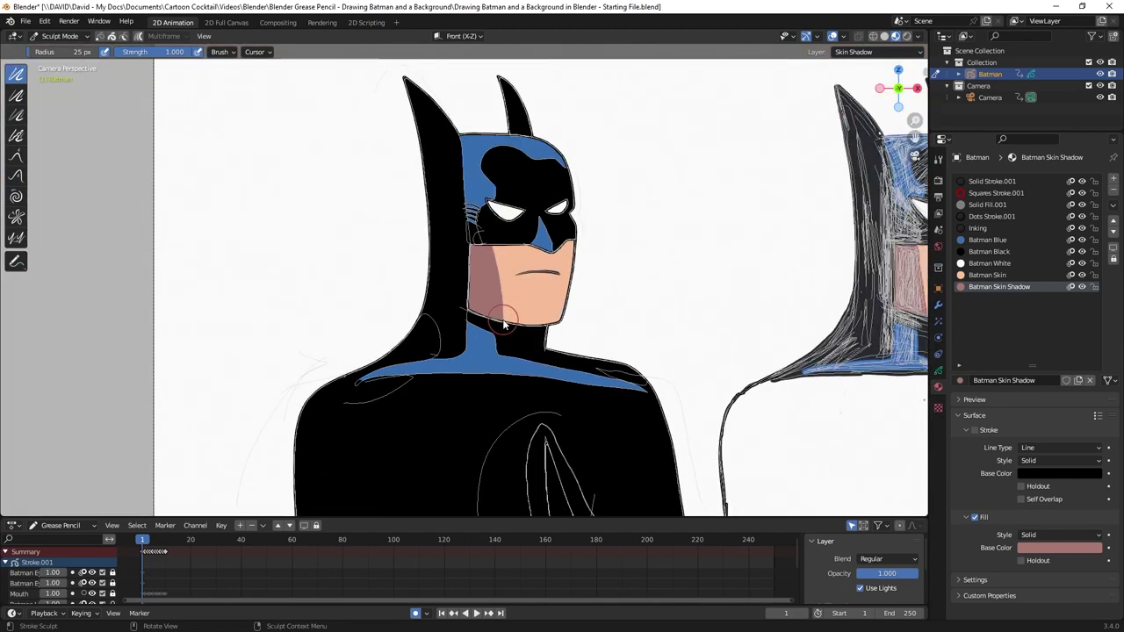
pyautogui.click(939, 371)
pyautogui.moveTo(1080, 218); pyautogui.dragTo(1080, 289)
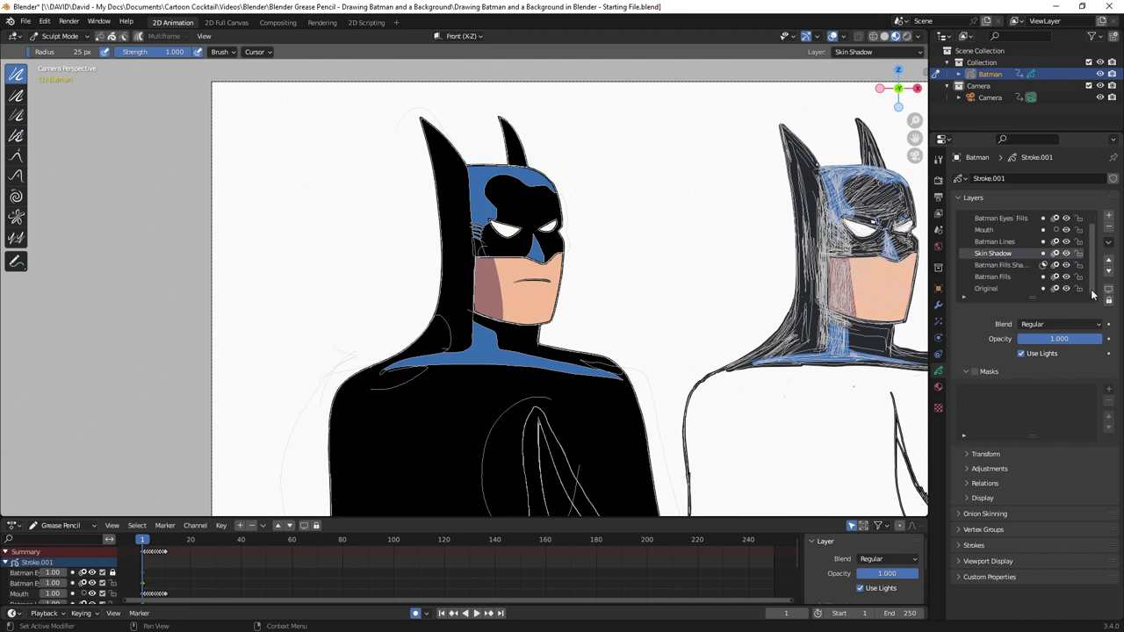
pyautogui.scroll(1, 1096, 290)
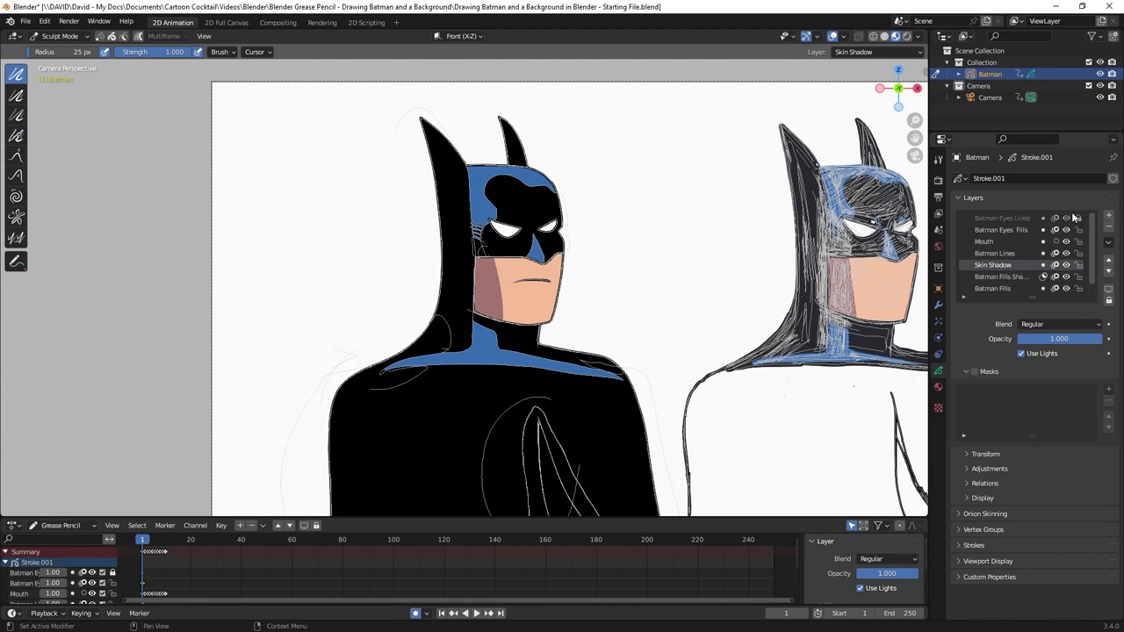
pyautogui.click(1080, 218)
pyautogui.scroll(-1, 1093, 255)
pyautogui.click(60, 36)
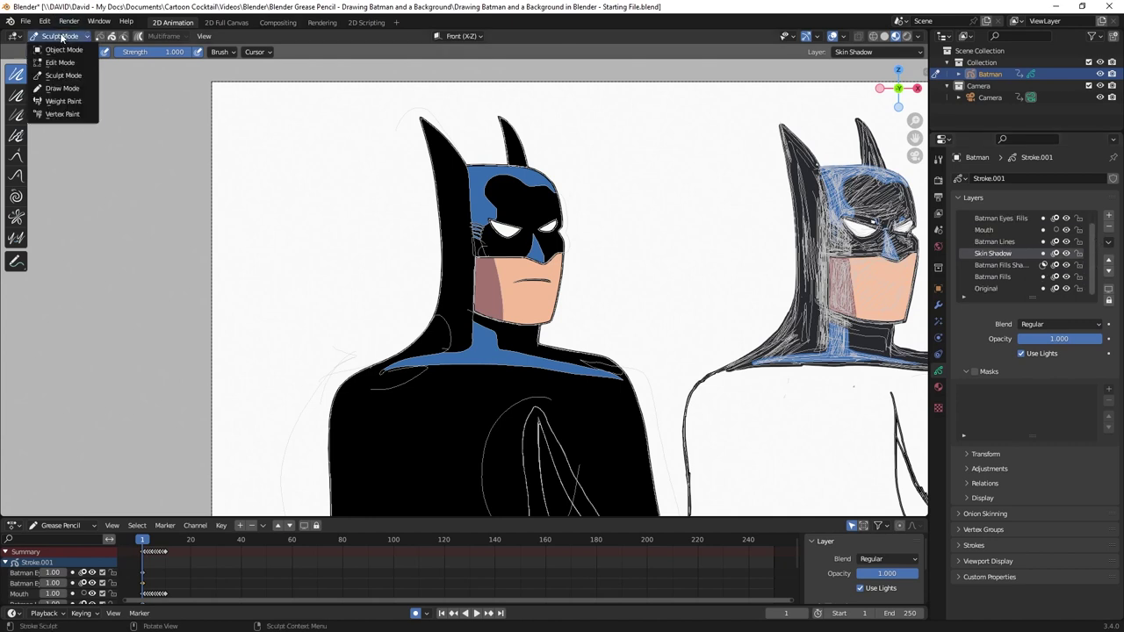
pyautogui.click(64, 86)
# - Merge the Skin Shadow layer down into Batman Fills Shadows
pyautogui.scroll(-5, 295, 232)
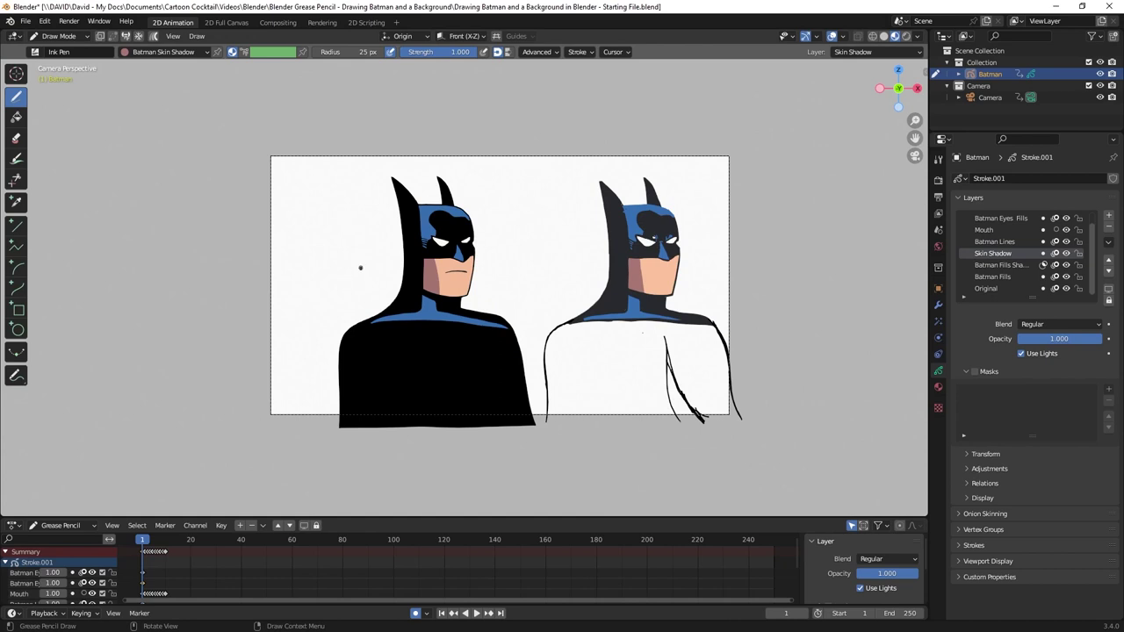
pyautogui.scroll(4, 468, 211)
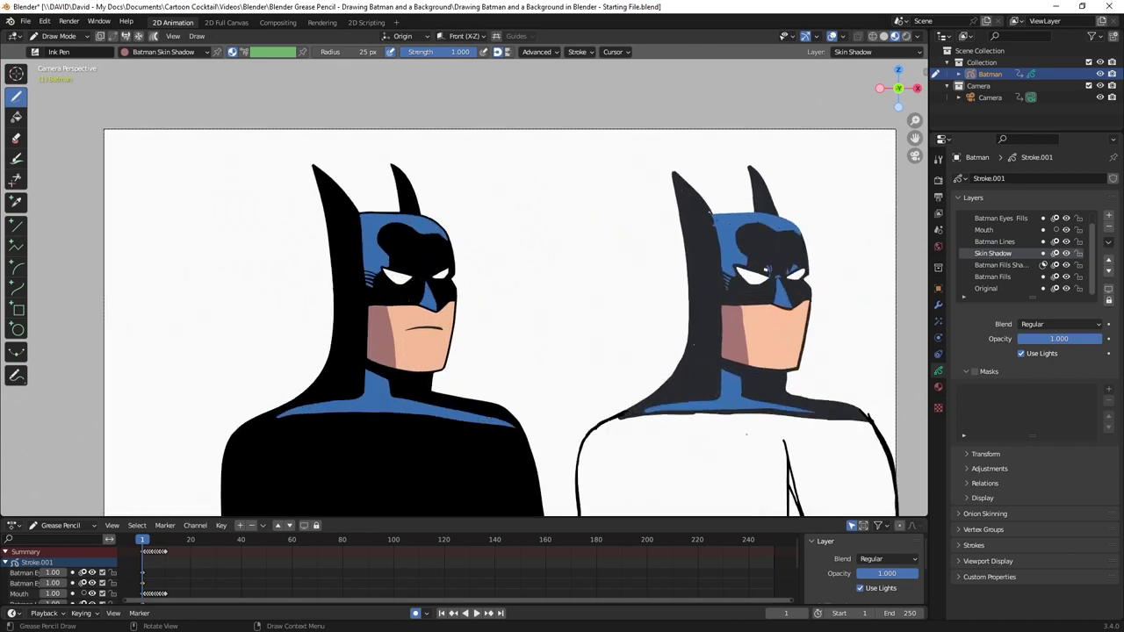
pyautogui.scroll(2, 398, 366)
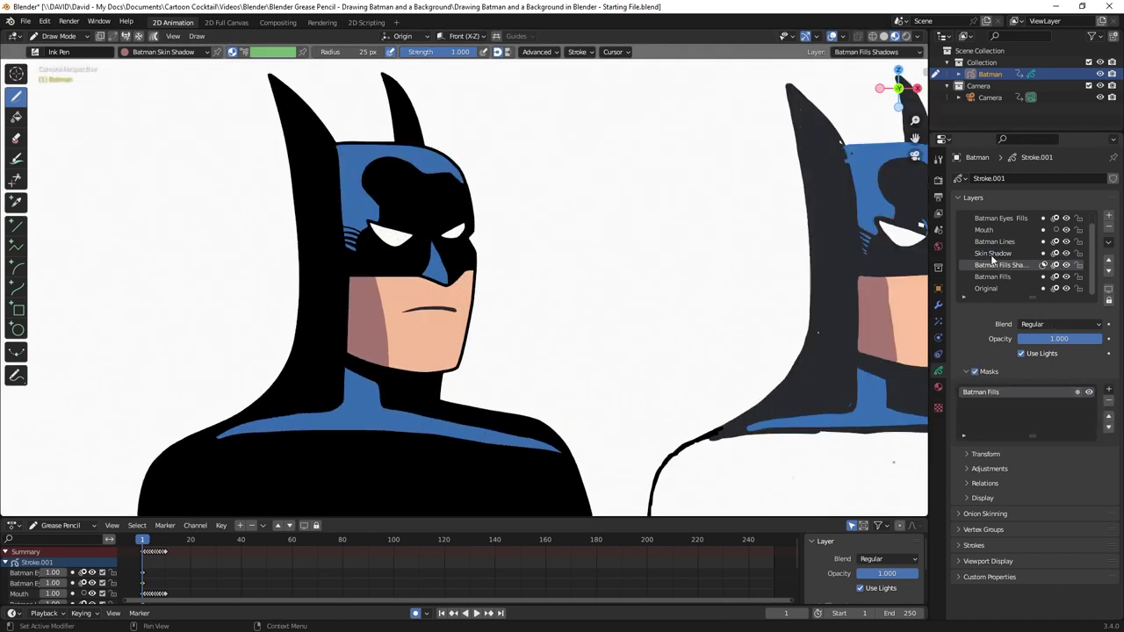
pyautogui.click(1108, 243)
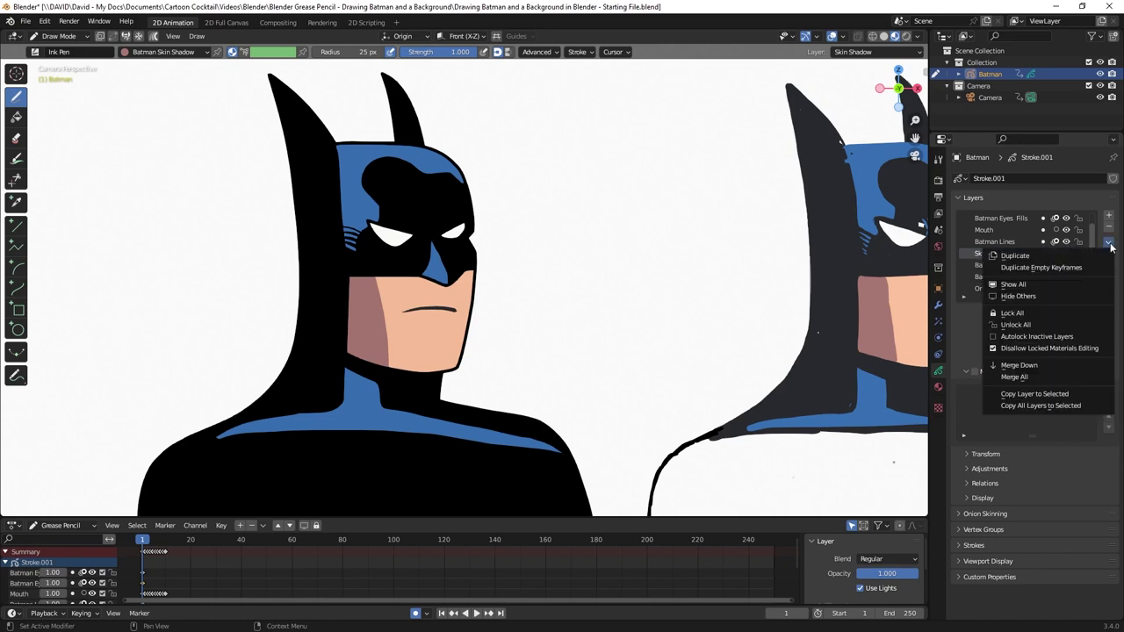
pyautogui.click(1037, 365)
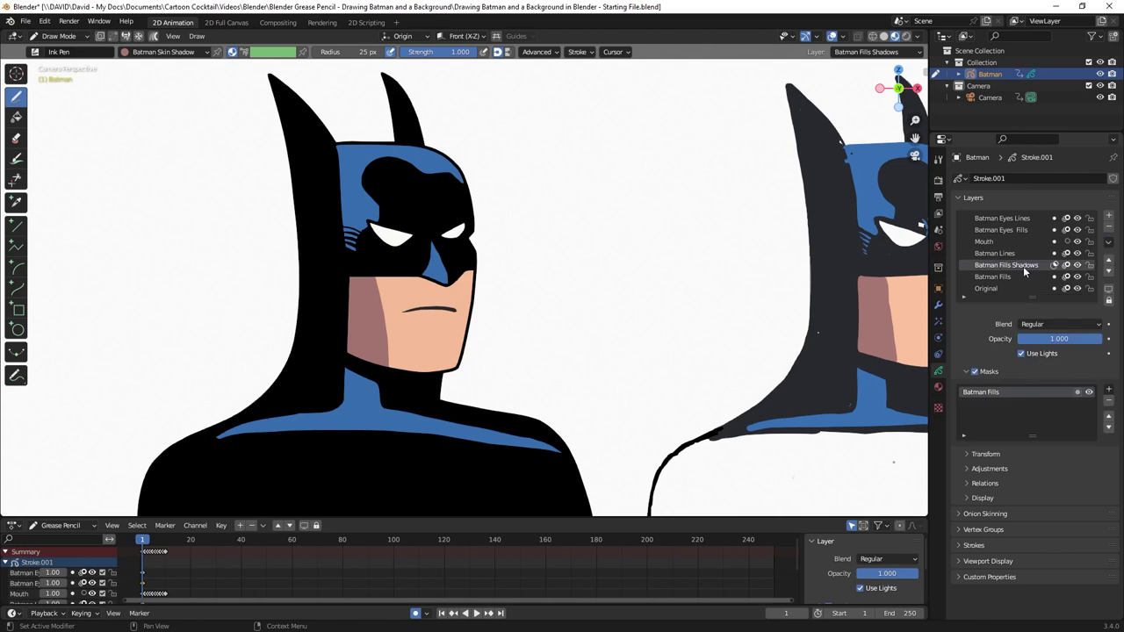
# - Hide and show the Batman Fills Shadows layer to compare Batman with and without his shadows
pyautogui.click(1077, 265)
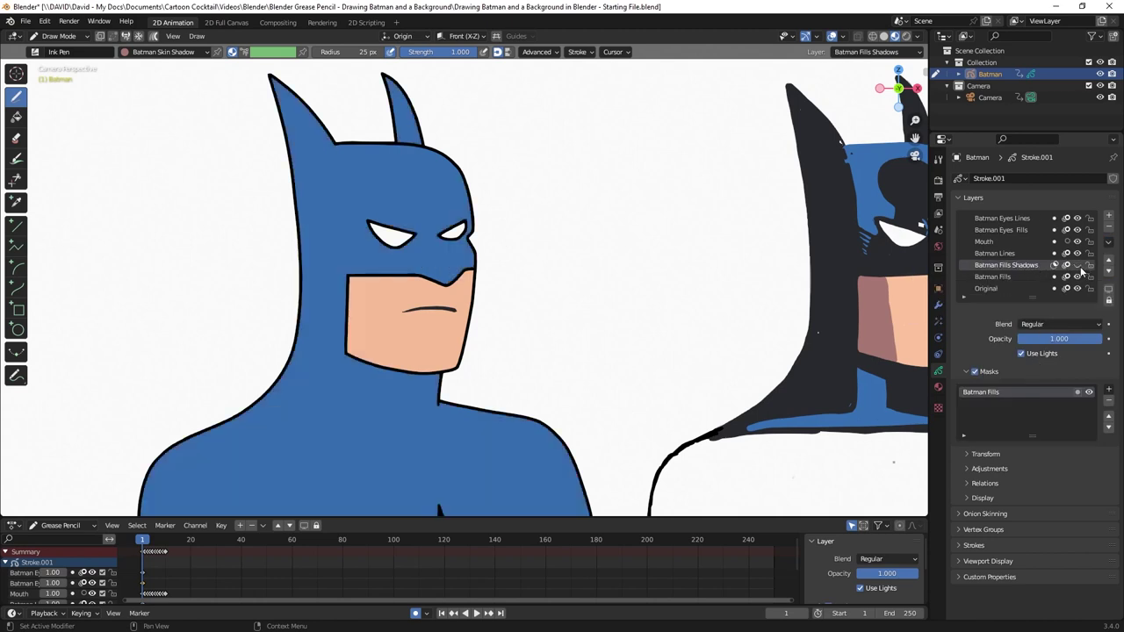
pyautogui.click(1077, 265)
pyautogui.click(1077, 265)
pyautogui.click(1078, 265)
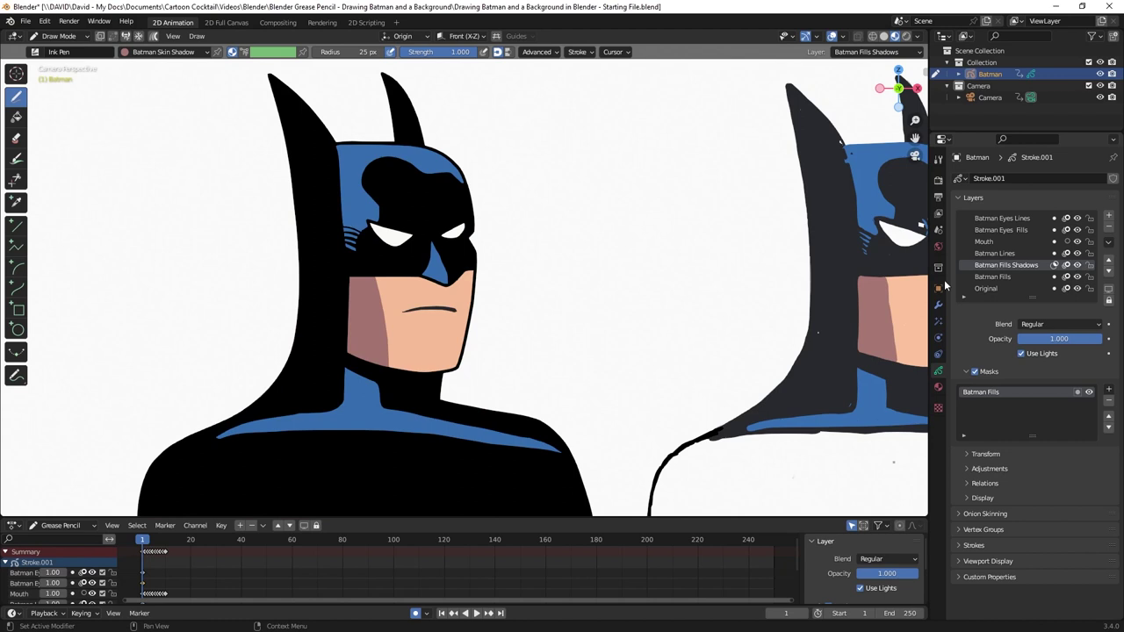
# - Delete the Original layer that holds the reference drawing beside the finished Batman
pyautogui.press('Home')
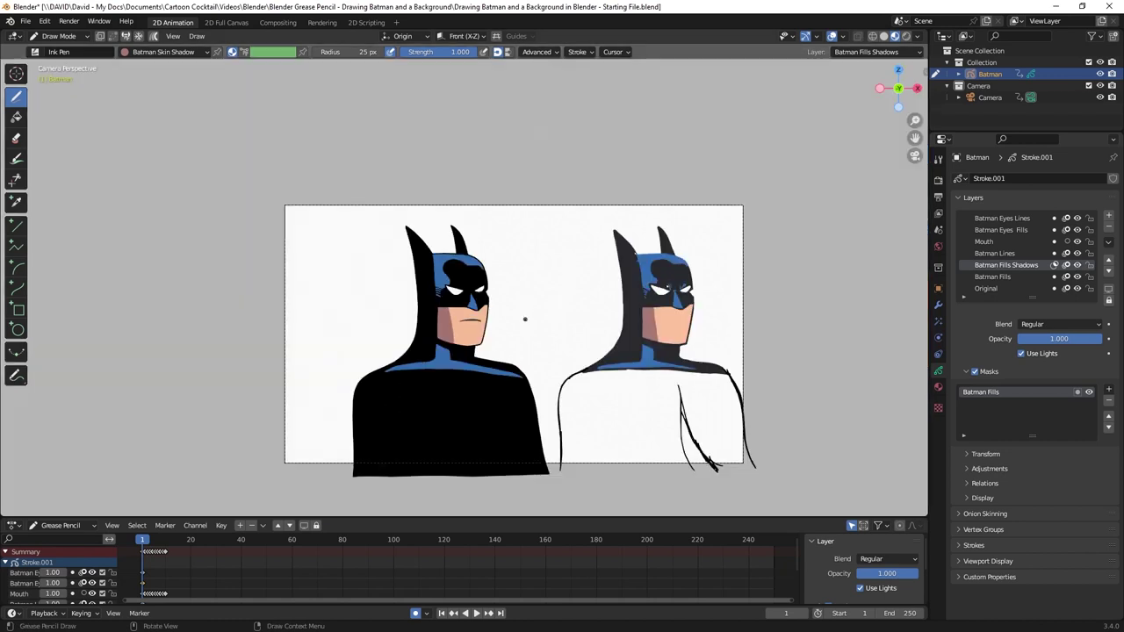
pyautogui.click(984, 288)
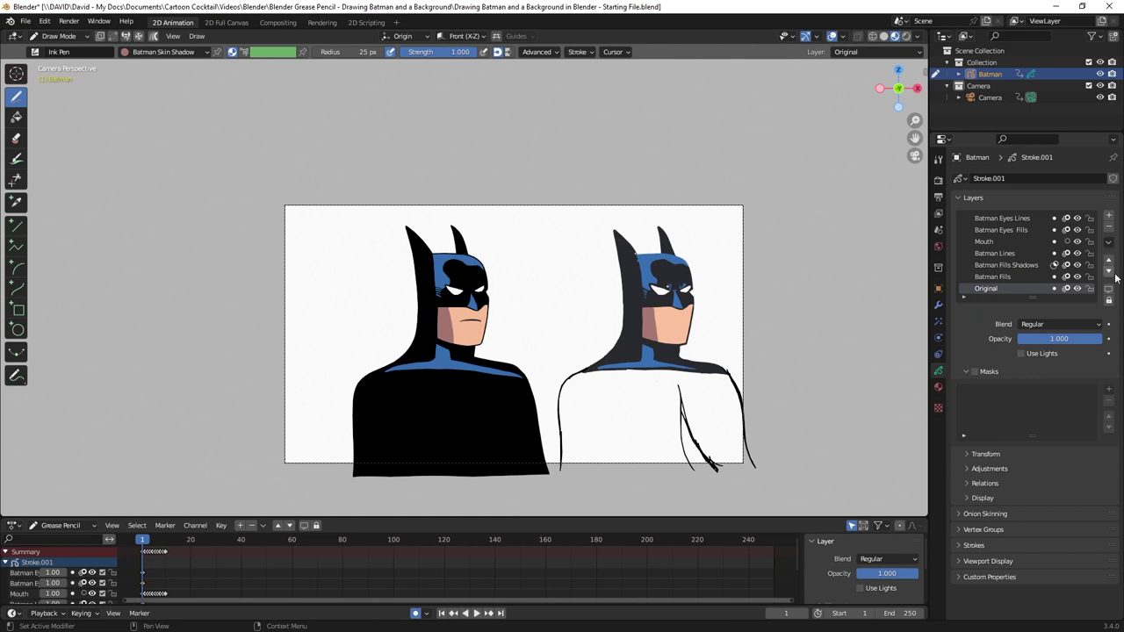
pyautogui.click(1109, 230)
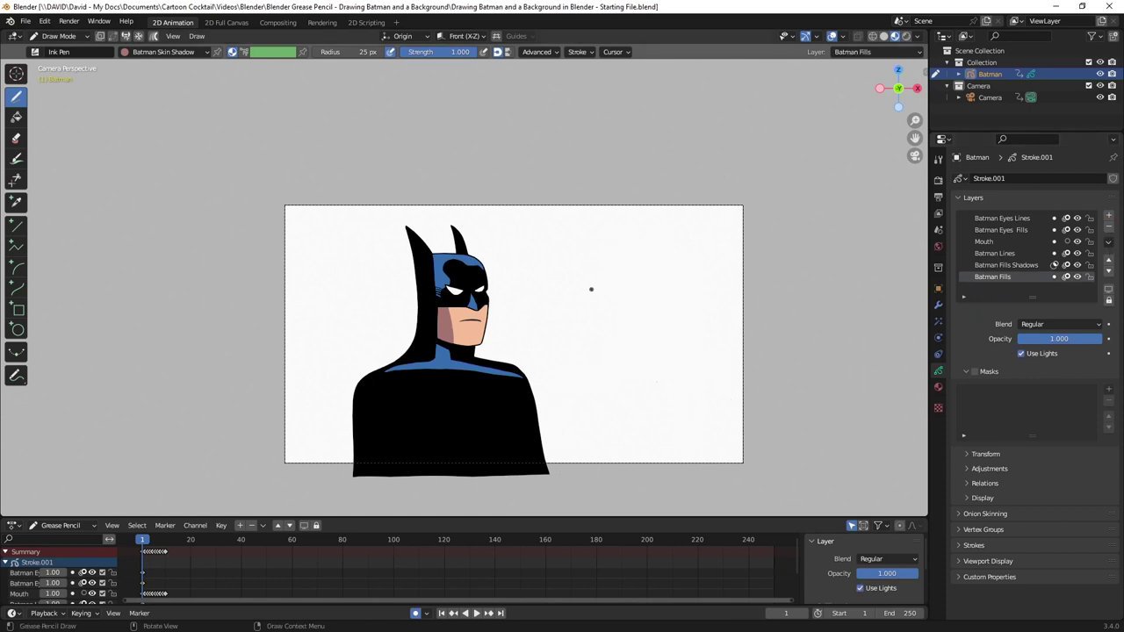